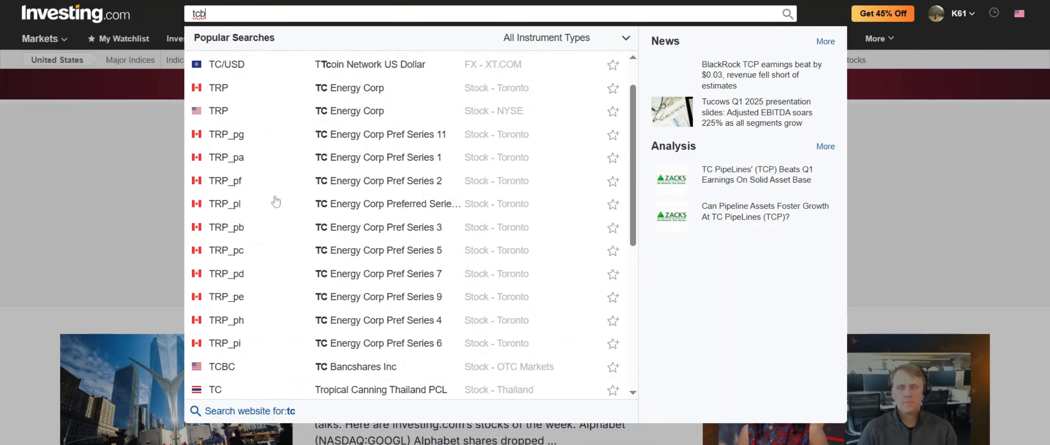
Search Investing.com for 'tcb' and open the Techcombank (TCB) Ho Chi Minh stock page
scroll(276, 202, down, 1)
scroll(276, 202, up, 2)
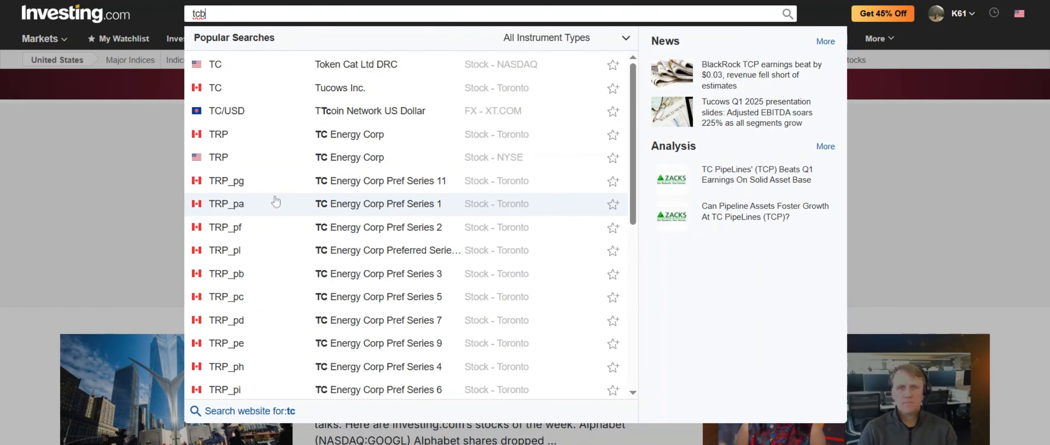
key(BackSpace)
key(BackSpace)
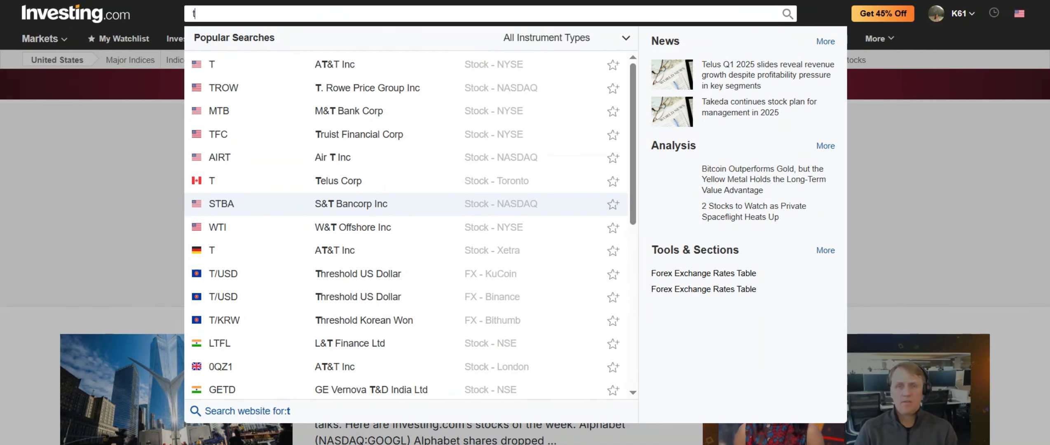
text(cb)
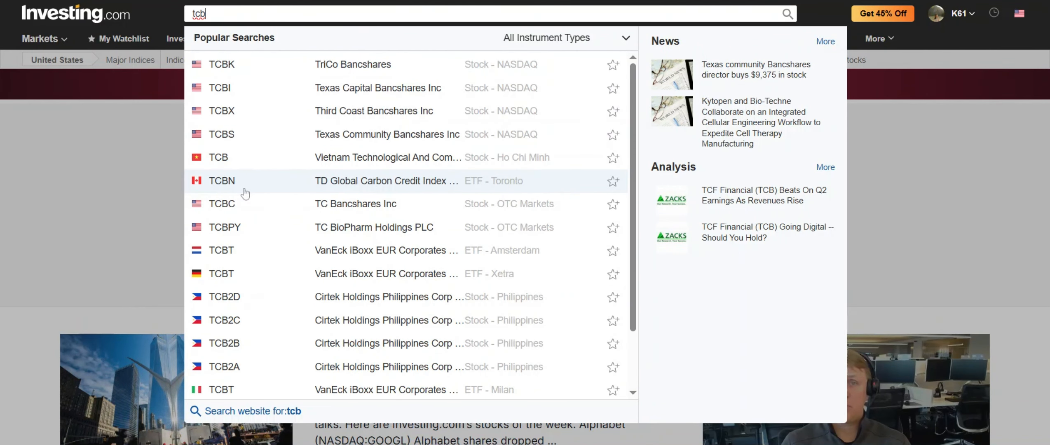
key(BackSpace)
key(BackSpace)
key(BackSpace)
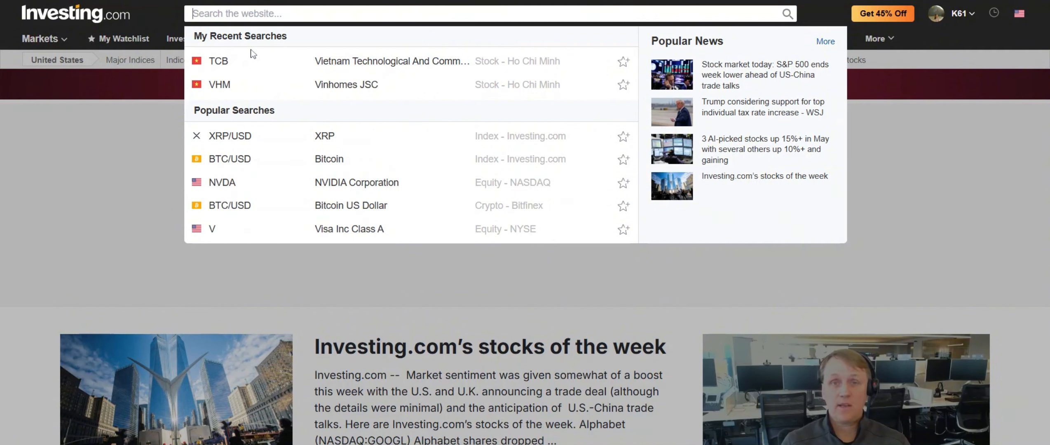
text(tcb)
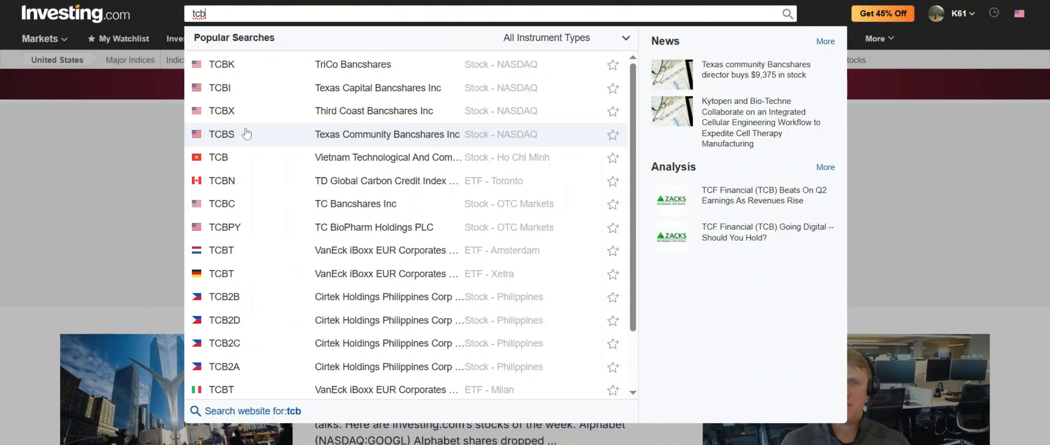
click(264, 163)
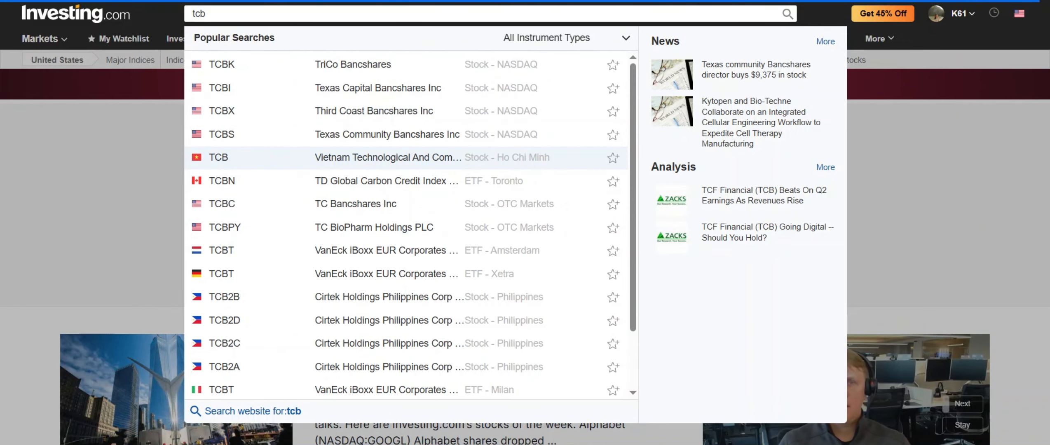
Show Techcombank's daily historical prices from 05/10/2020 to 05/10/2025
scroll(327, 233, down, 10)
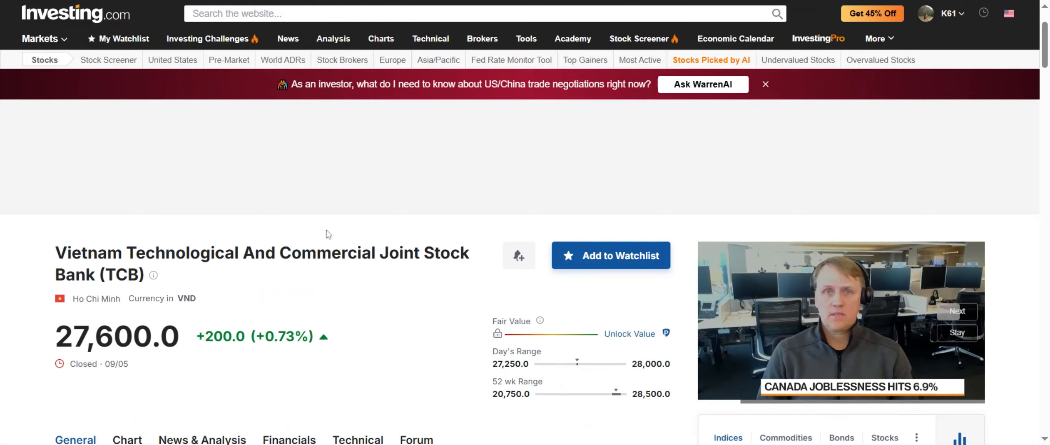
scroll(327, 234, up, 2)
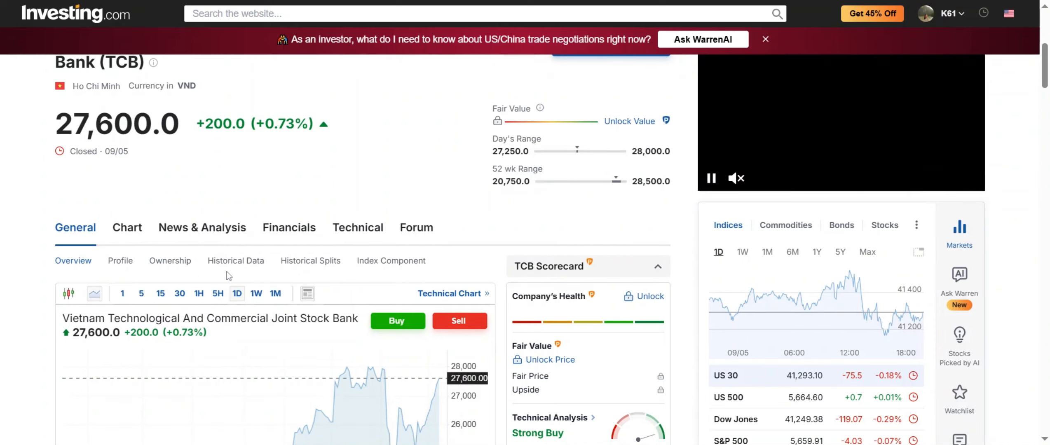
click(236, 261)
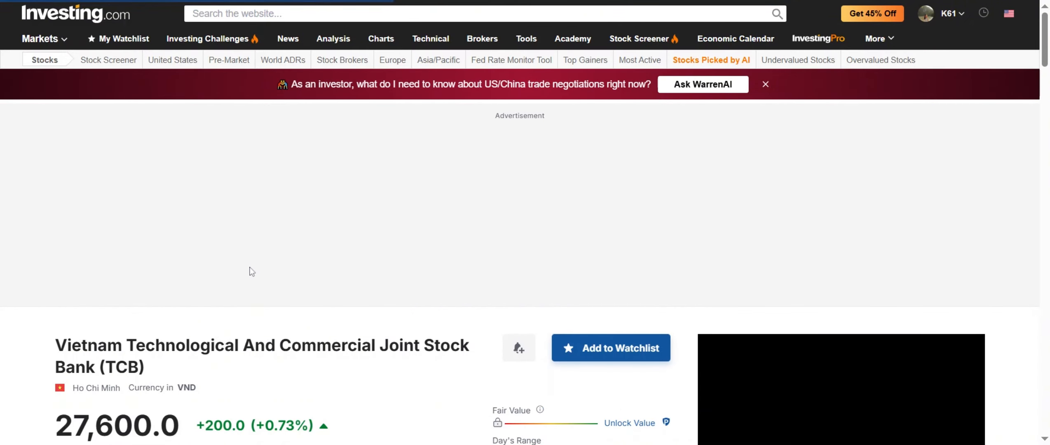
scroll(249, 294, down, 10)
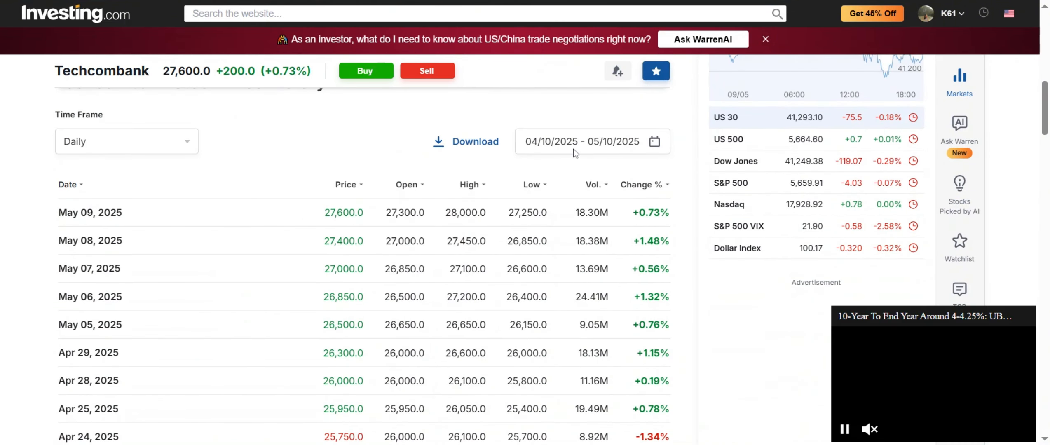
click(585, 141)
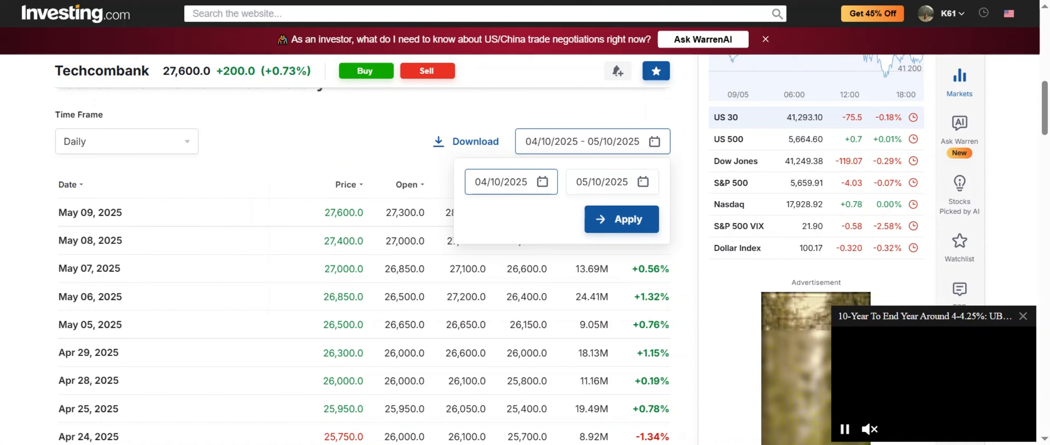
click(492, 251)
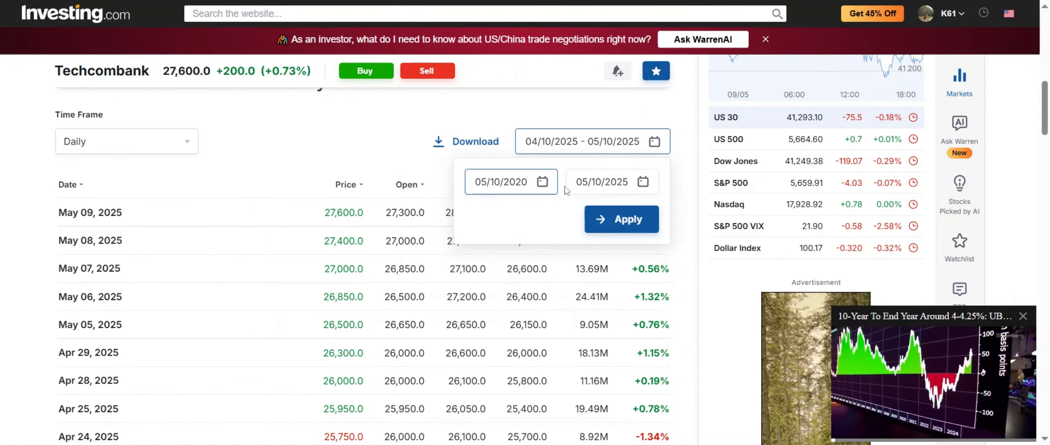
click(621, 222)
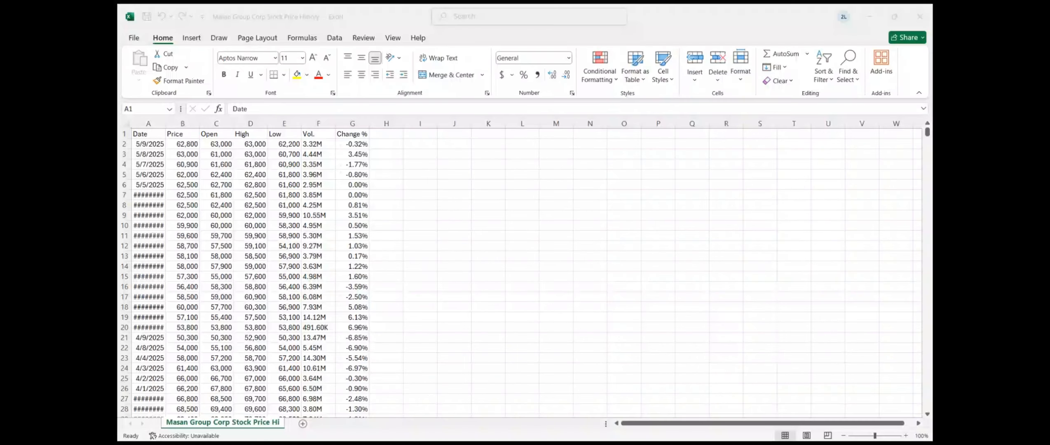
Copy the Date and Price columns A:B into columns J:K
click(482, 424)
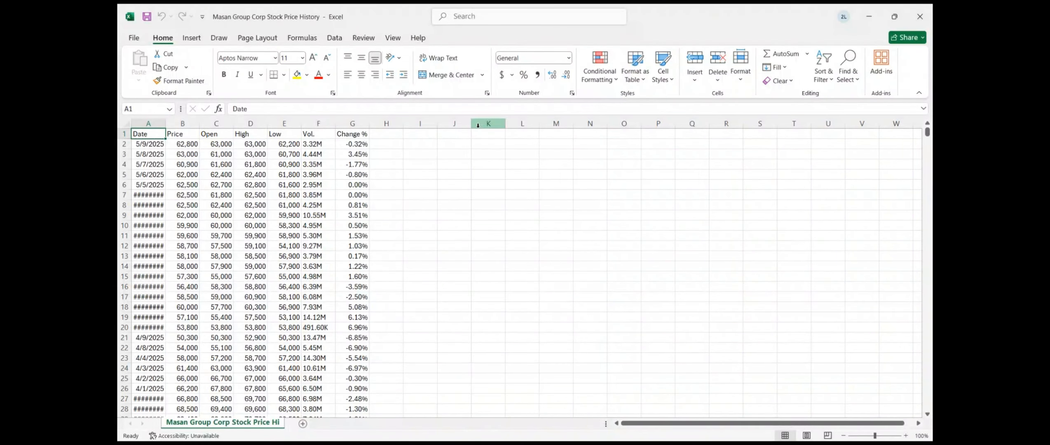
click(452, 146)
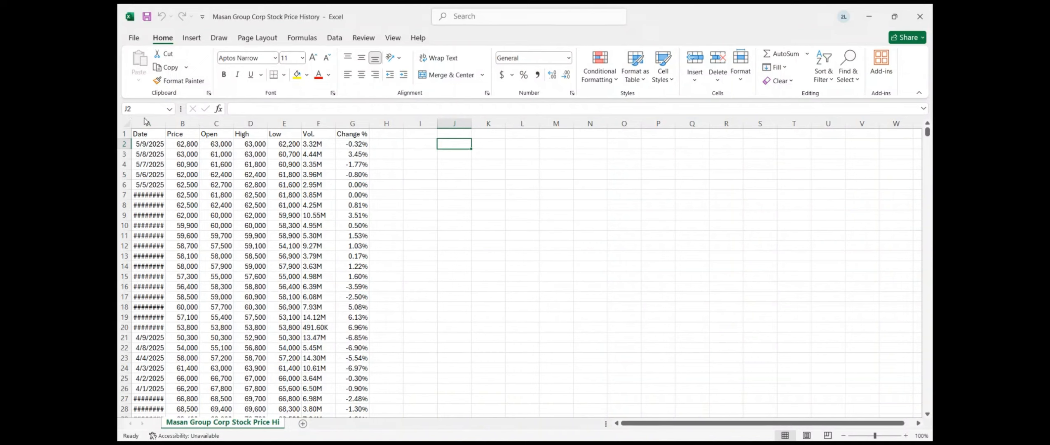
drag(147, 123, 178, 122)
key(ctrl+c)
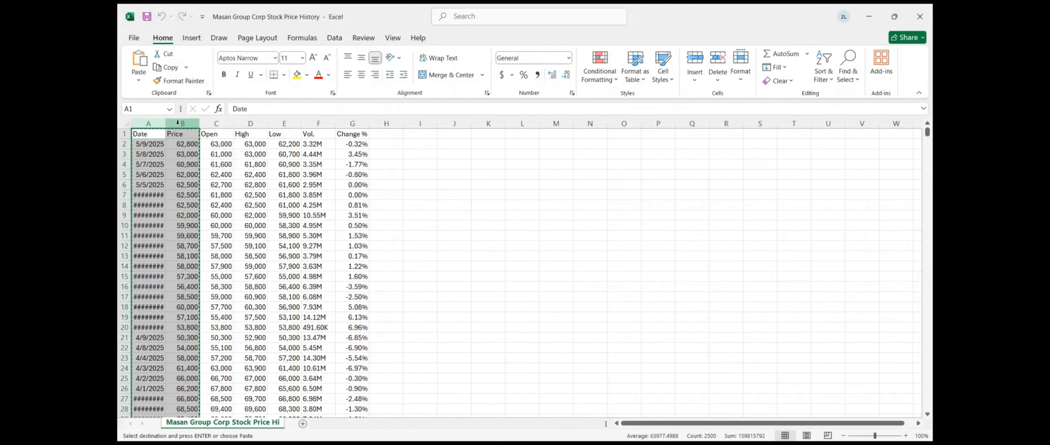
click(447, 143)
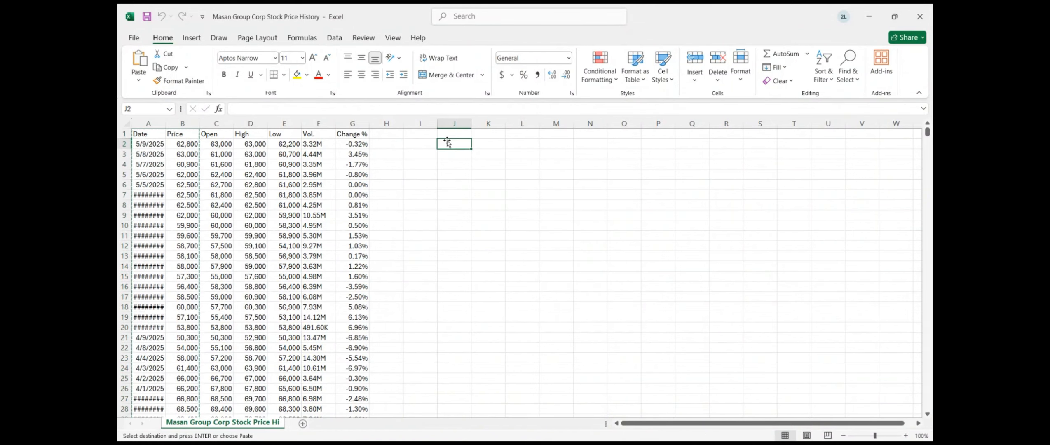
click(446, 135)
key(ctrl+v)
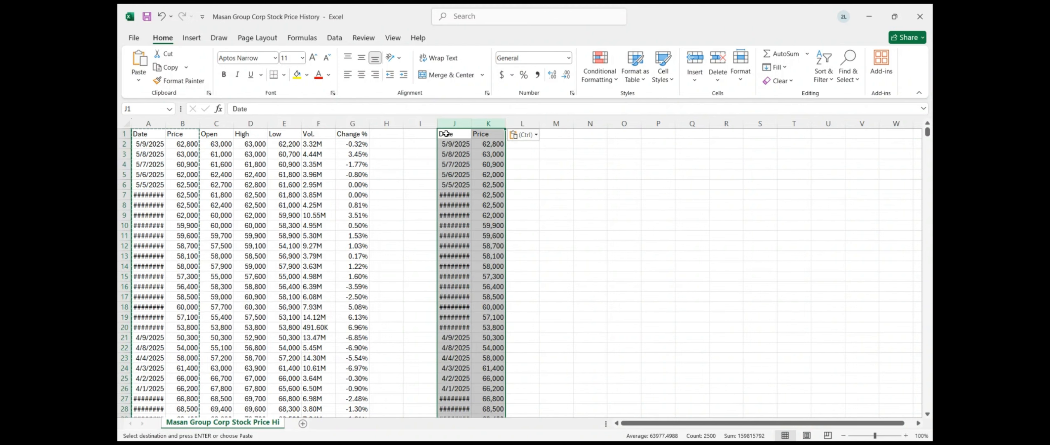
Enter =COUNT(K2:K1250) in M3, which returns 1249 prices
click(561, 136)
click(551, 156)
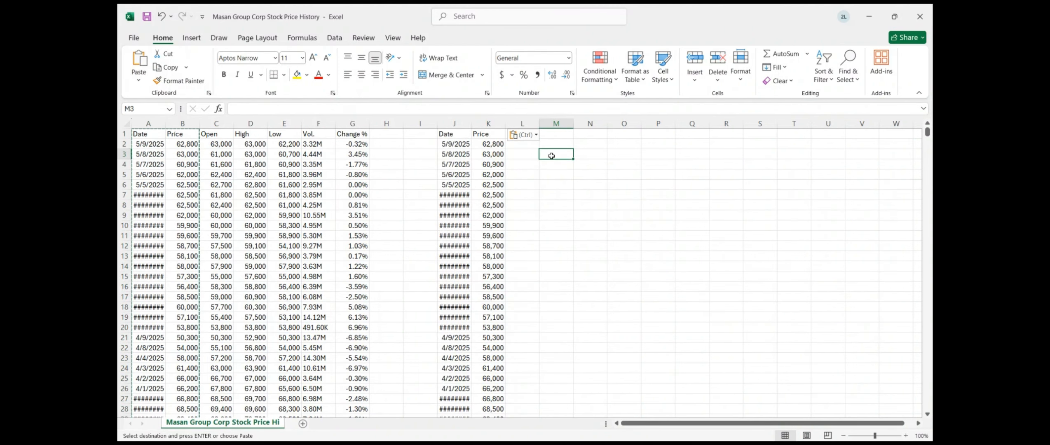
text(=count()
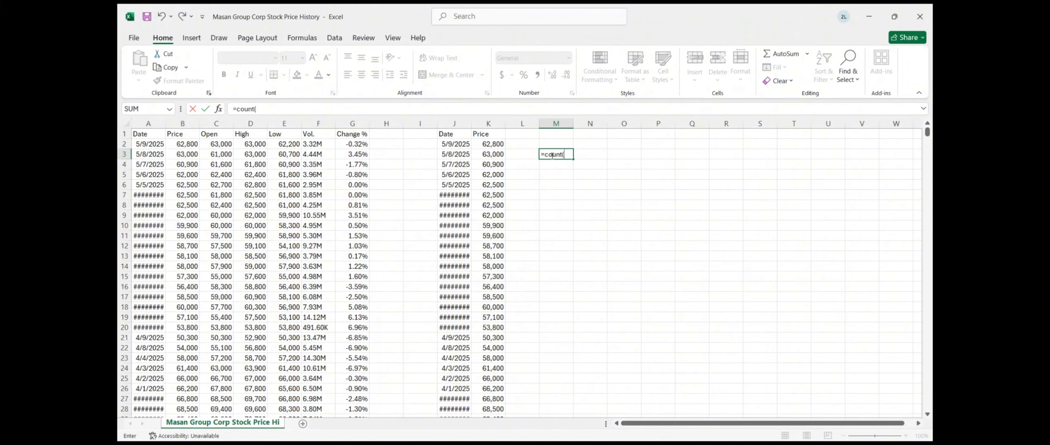
click(497, 144)
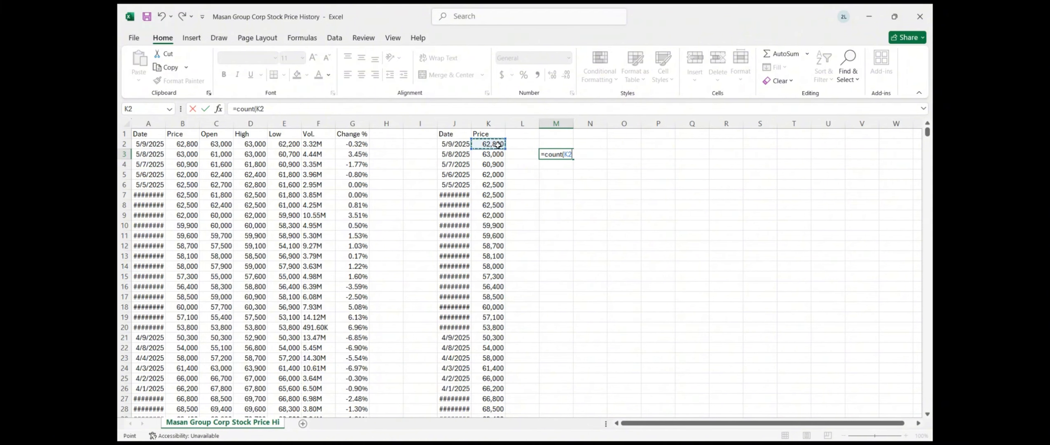
key(ctrl+shift+Down)
key(Return)
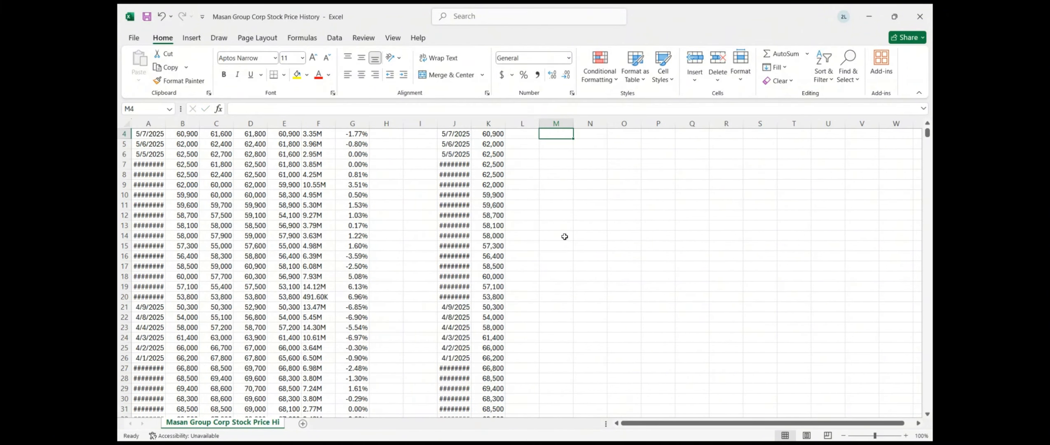
scroll(565, 236, up, 1)
Fill column I with a descending index starting 1249, 1248 down to the last row
click(425, 150)
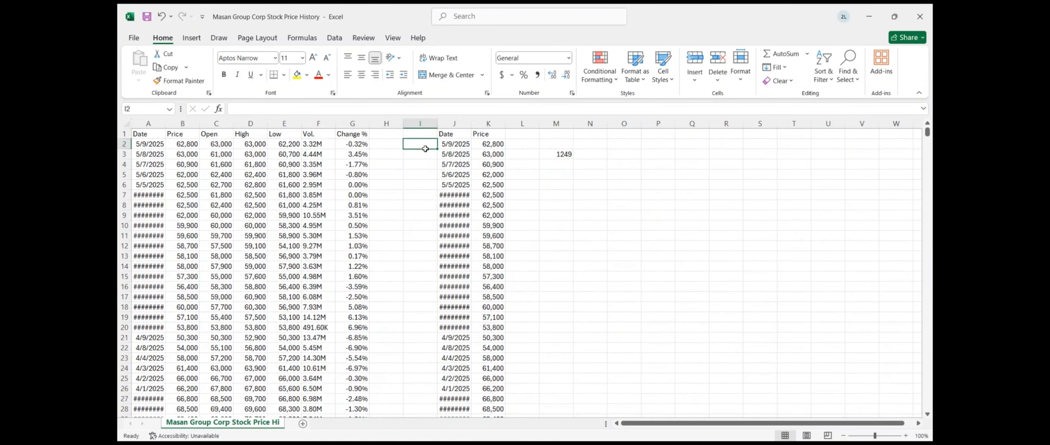
text(124)
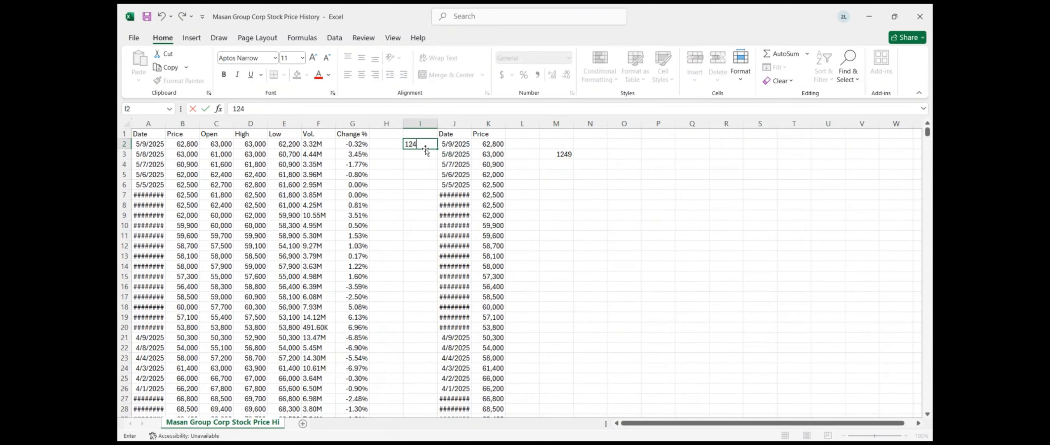
text(9)
key(Return)
text(1248)
click(422, 144)
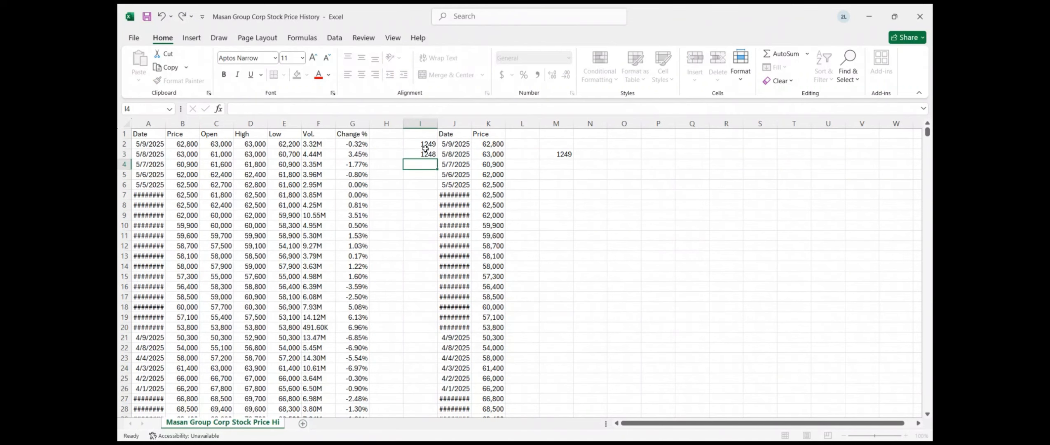
drag(422, 145, 423, 153)
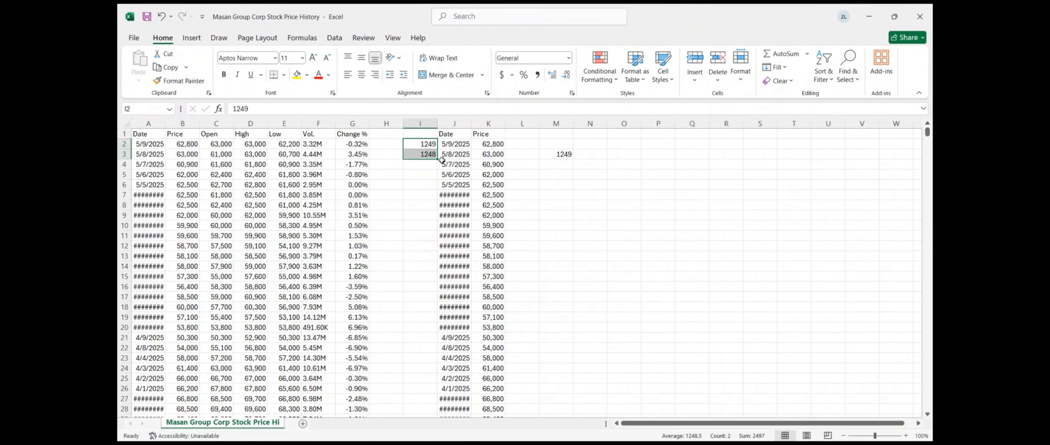
double_click(435, 159)
click(561, 167)
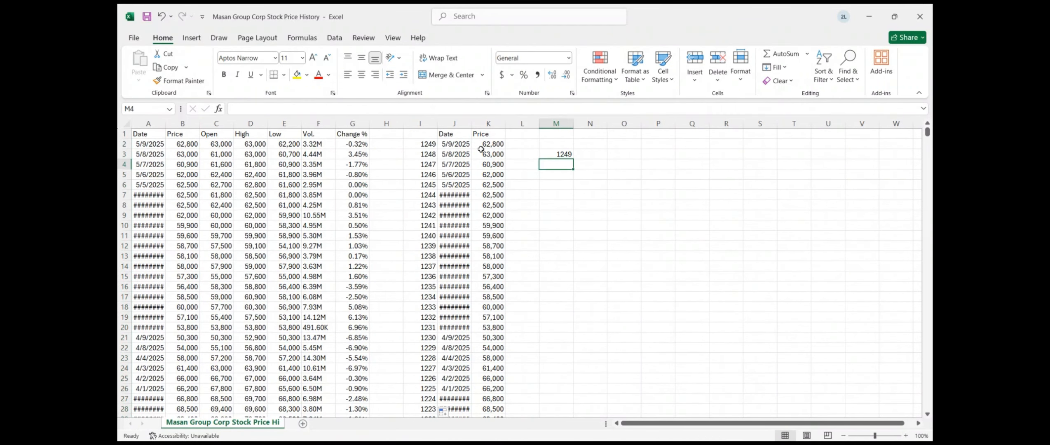
Sort columns I:K ascending so prices run oldest-first from 5/11/2020, widen column J, and copy I:K
drag(417, 124, 488, 124)
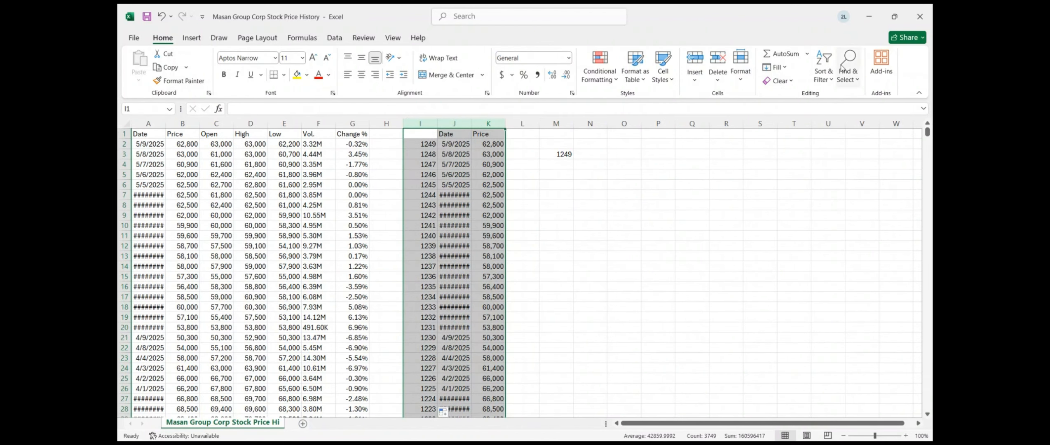
click(820, 73)
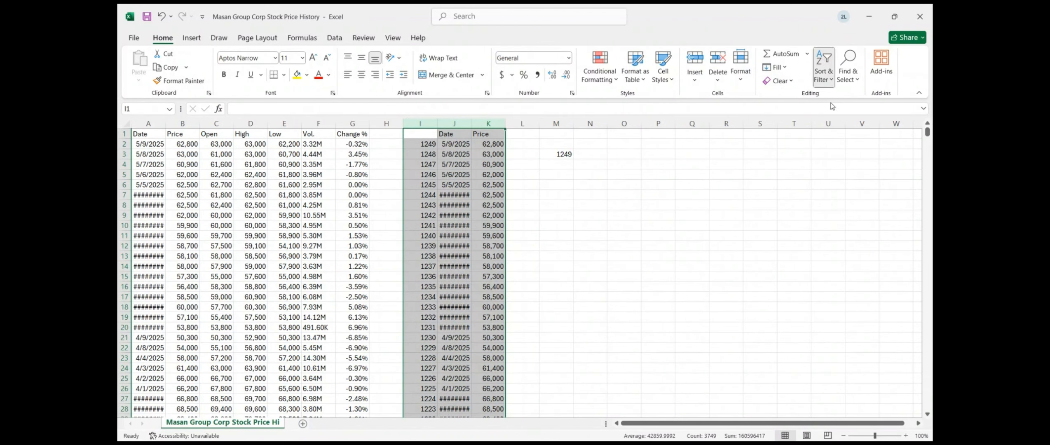
click(490, 204)
drag(469, 123, 483, 120)
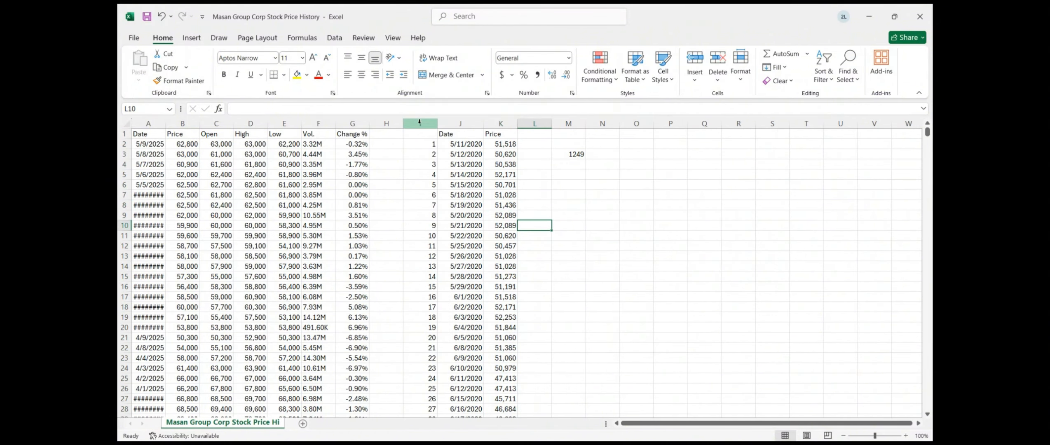
drag(420, 123, 493, 120)
key(ctrl+c)
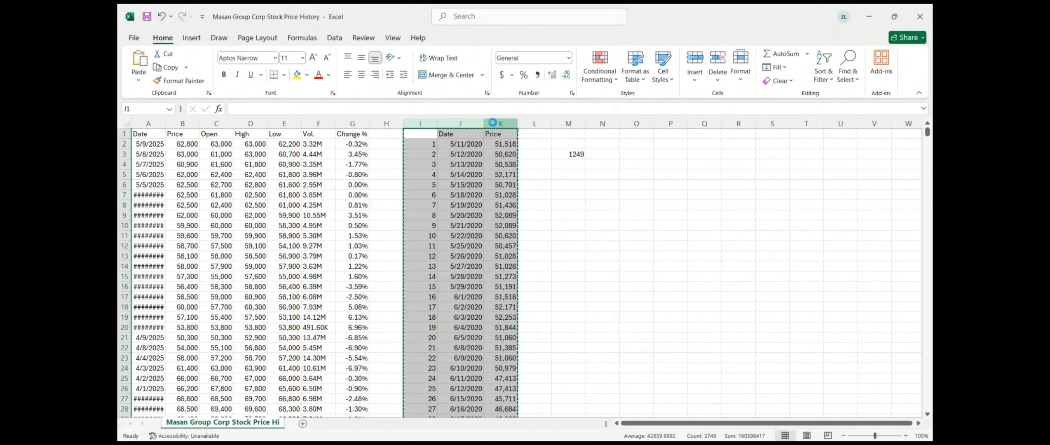
click(567, 429)
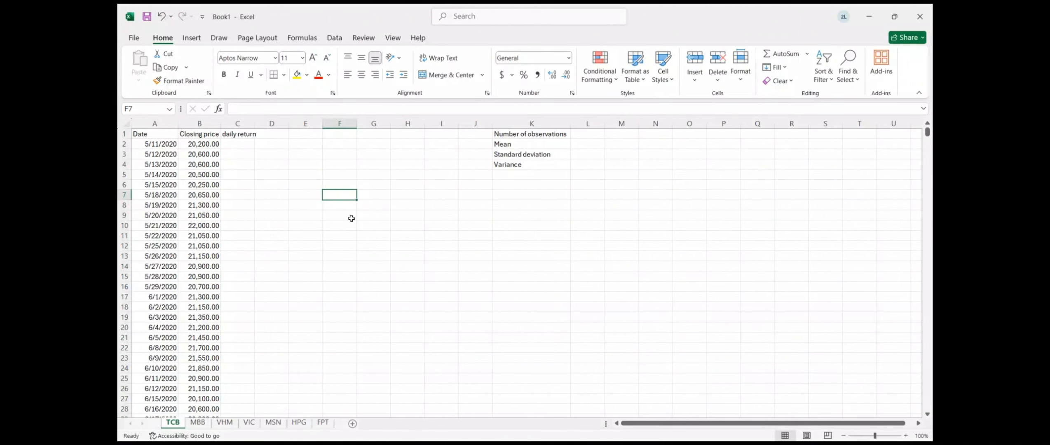
Enter =LN(B3/B2) in the TCB sheet's C3 and fill it down column C
click(245, 158)
text(=l)
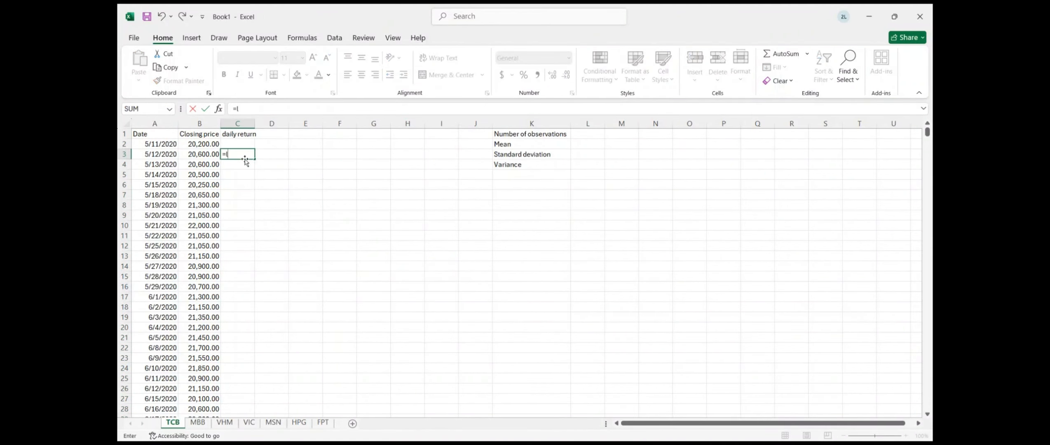
text(n()
click(203, 153)
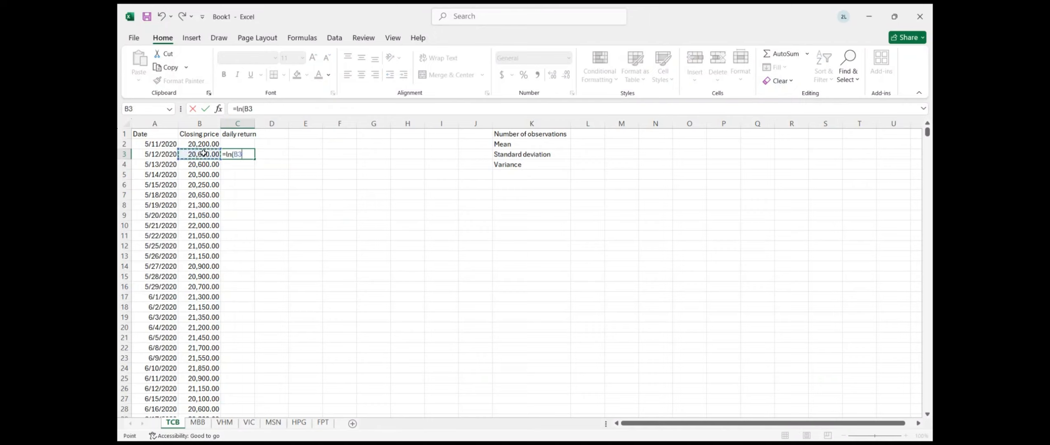
text(/)
click(198, 145)
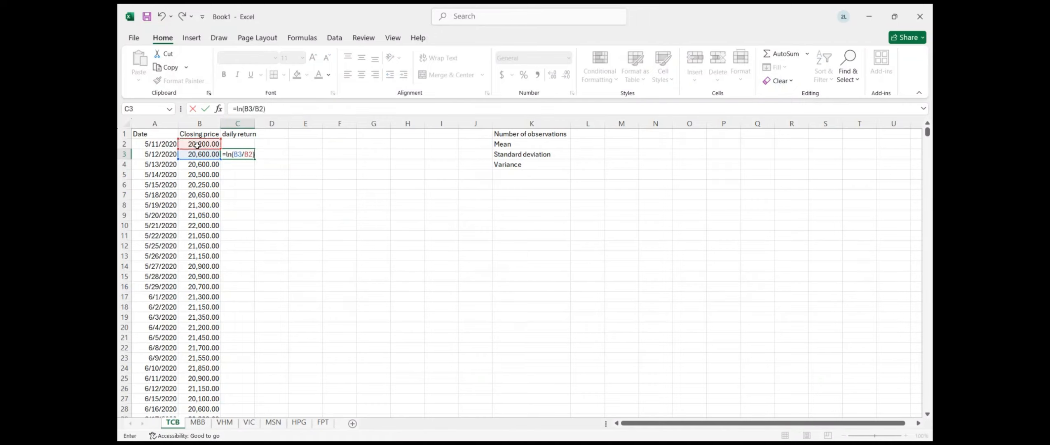
key(Return)
click(234, 154)
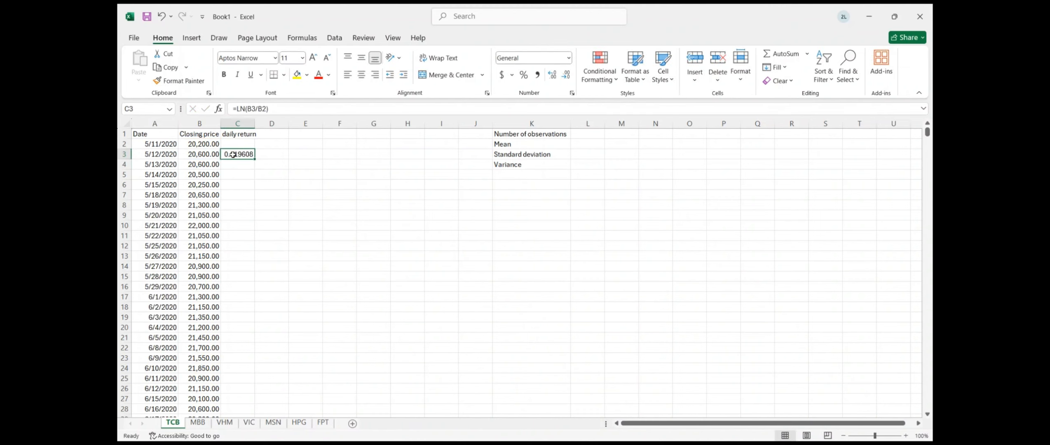
double_click(256, 159)
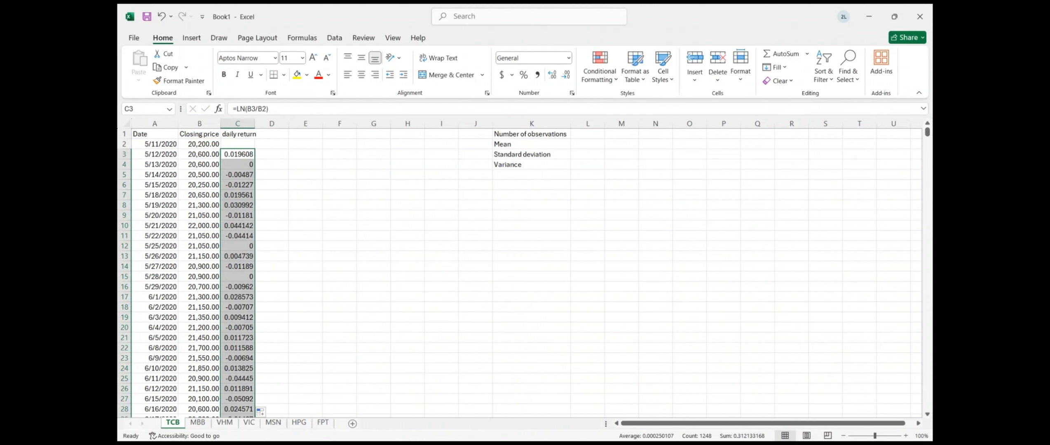
click(198, 422)
Enter =LN(B3/B2) in MBB's C3, giving 0.023526, and fill it down column C
click(239, 159)
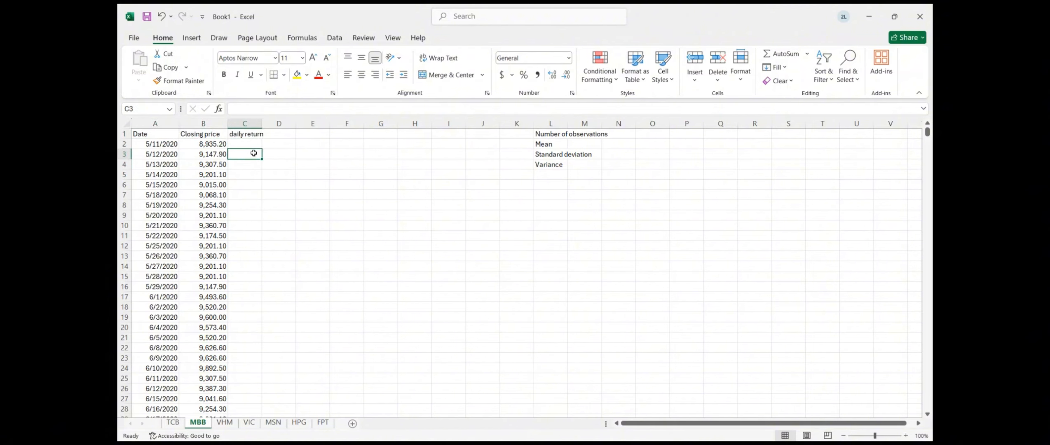
text(=ln()
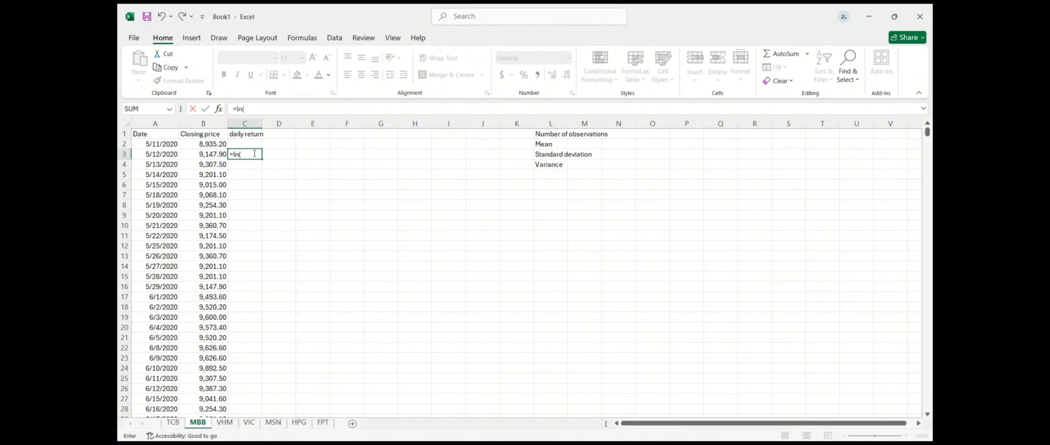
text(b3/b2)
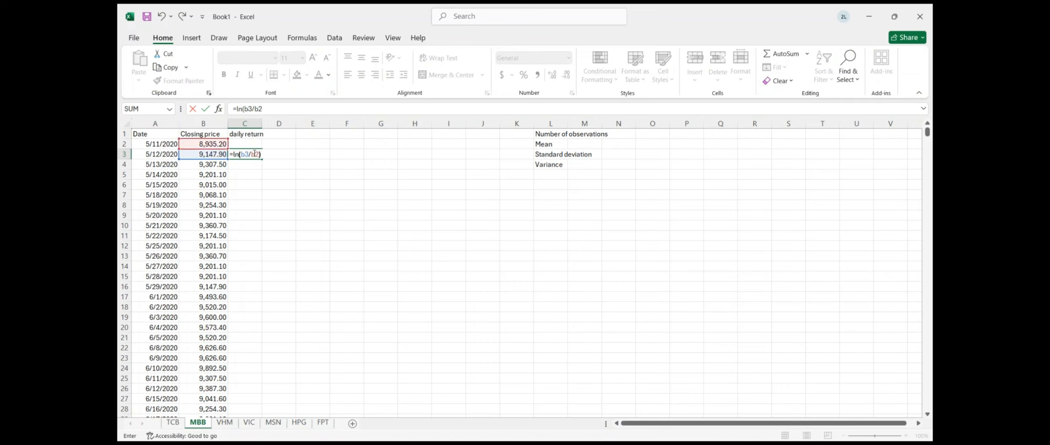
key(Return)
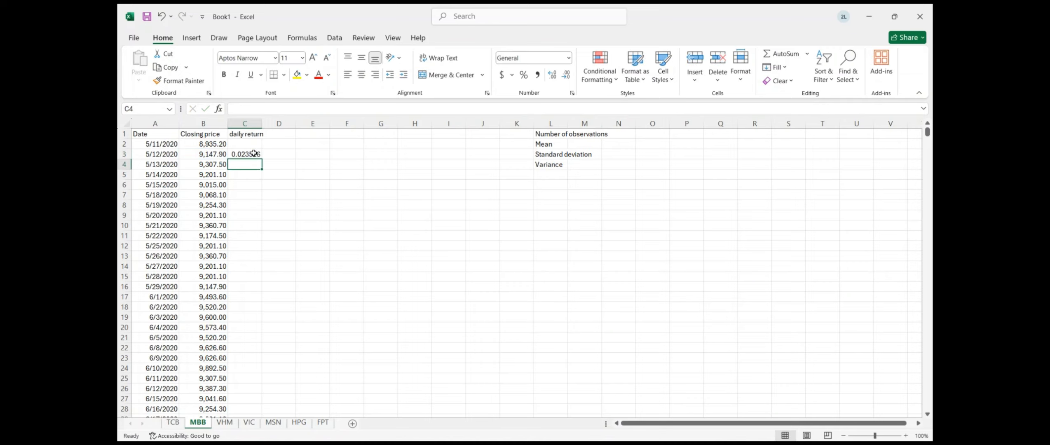
click(253, 155)
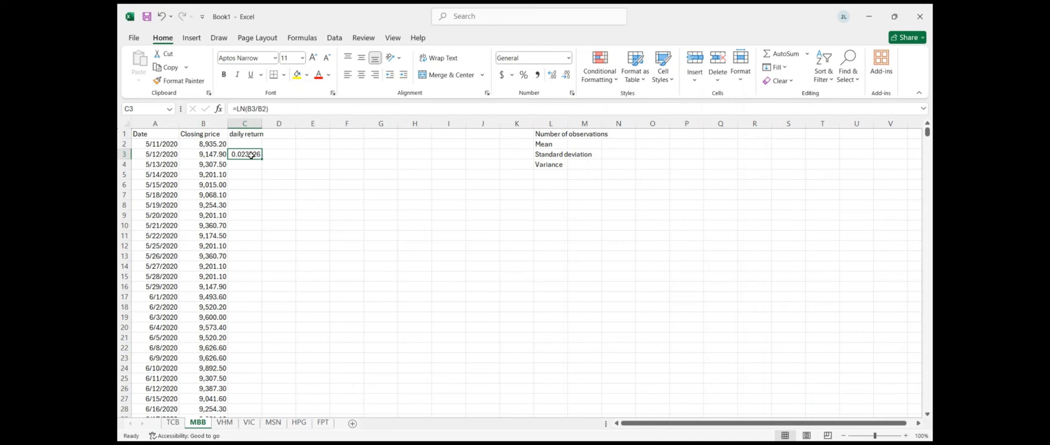
double_click(251, 155)
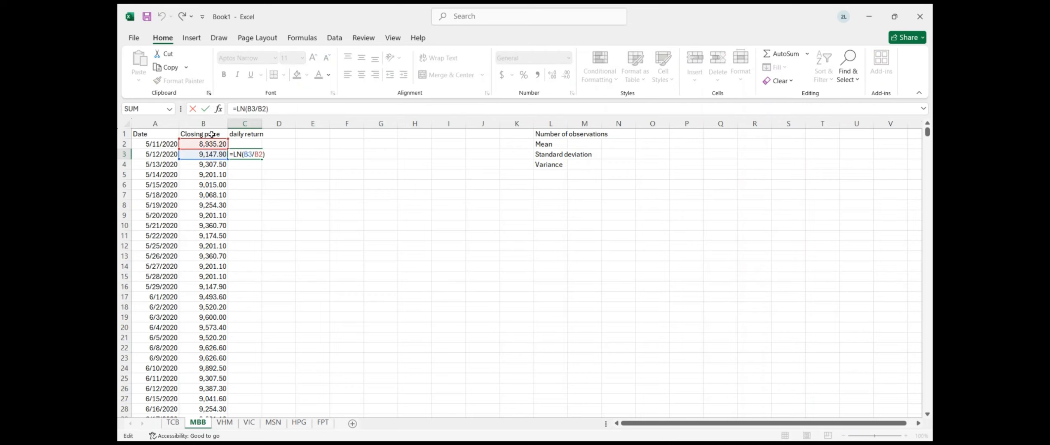
click(294, 176)
click(259, 156)
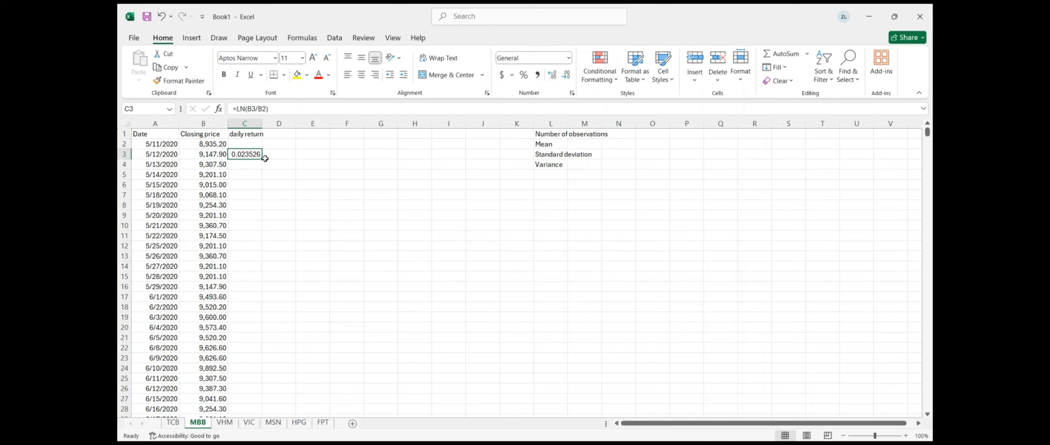
double_click(265, 158)
On the VHM sheet, enter =LN(B3/B2) in C3 and fill it down column C
click(224, 422)
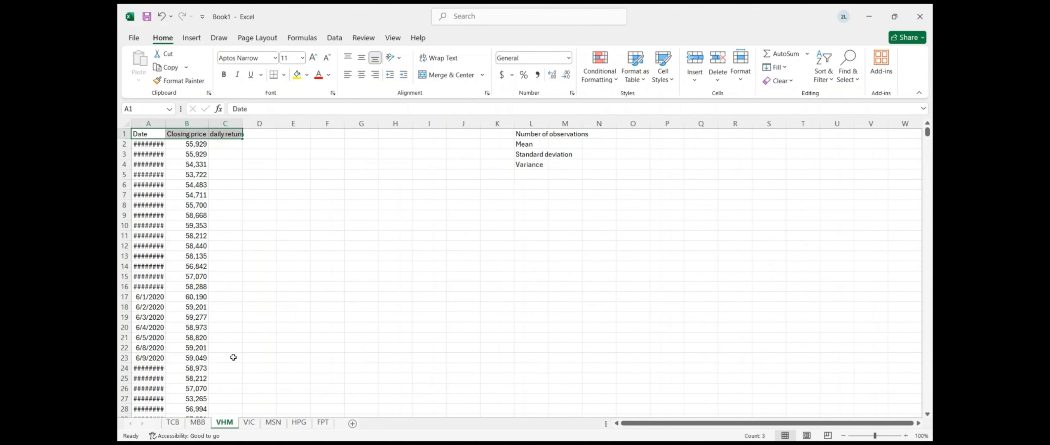
click(231, 153)
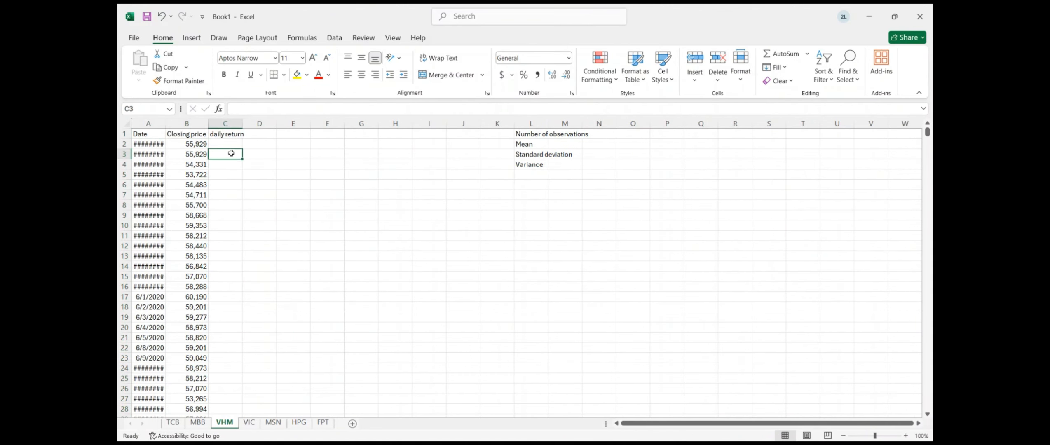
text(=ln)
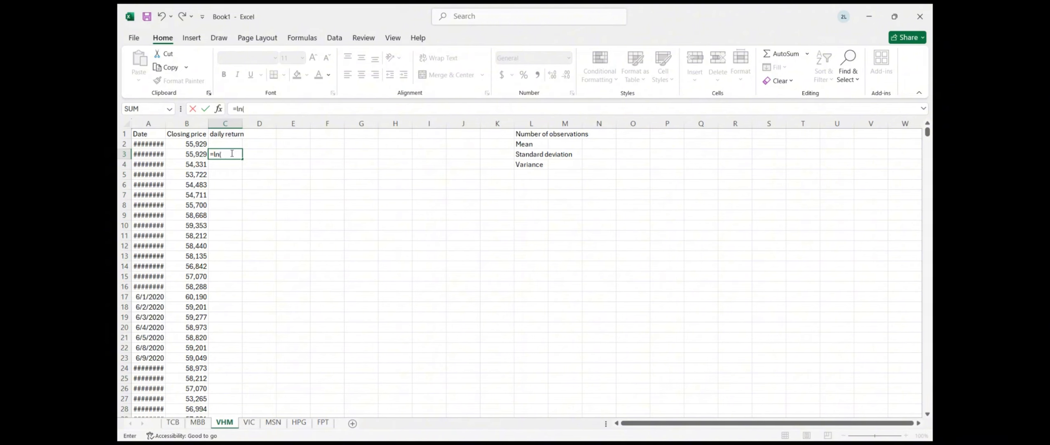
text((b3/b2))
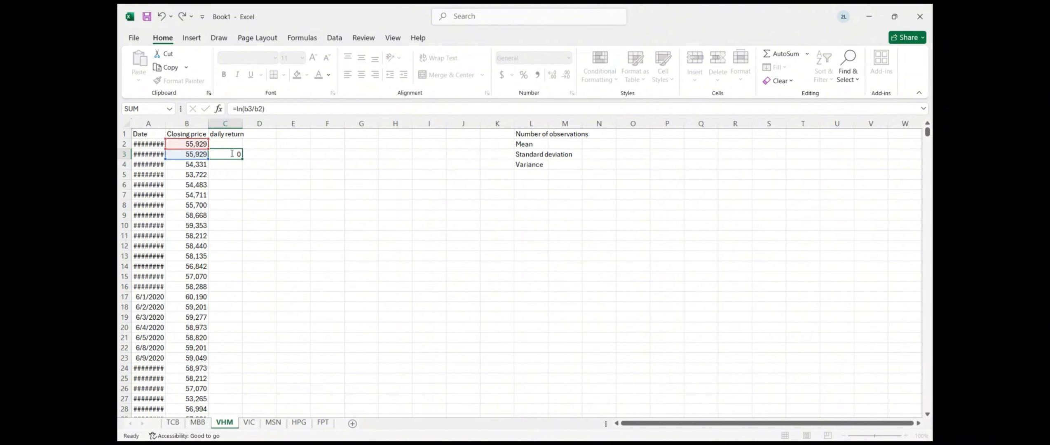
key(Return)
click(231, 155)
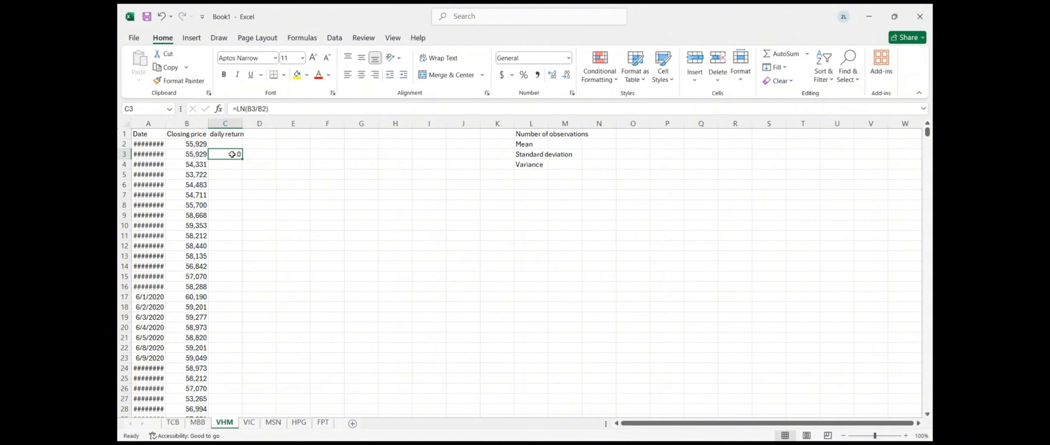
double_click(239, 155)
click(291, 205)
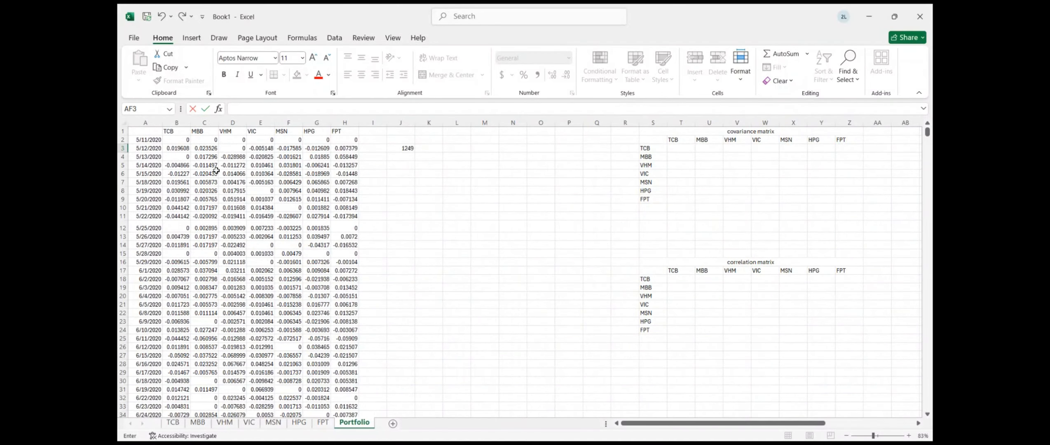
Scroll the Portfolio sheet right to the TCB–FPT summary table and formula notes
scroll(552, 237, right, 5)
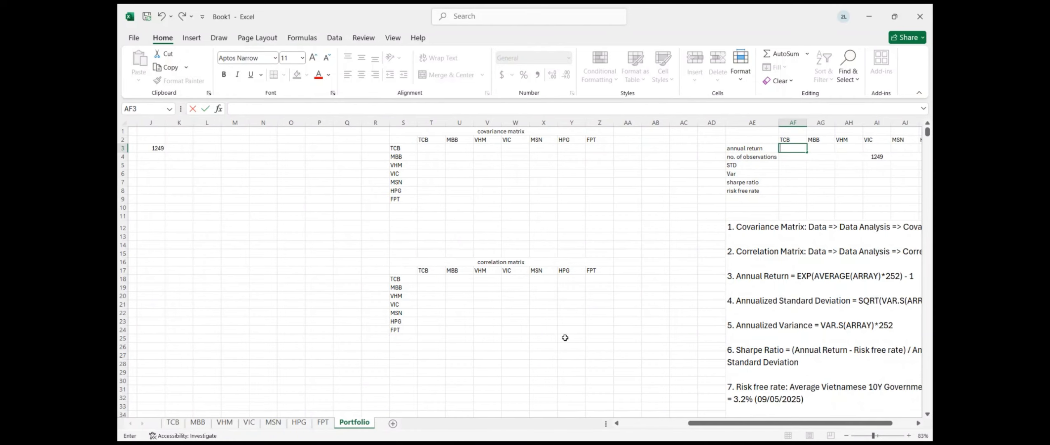
scroll(565, 338, right, 4)
scroll(534, 202, right, 2)
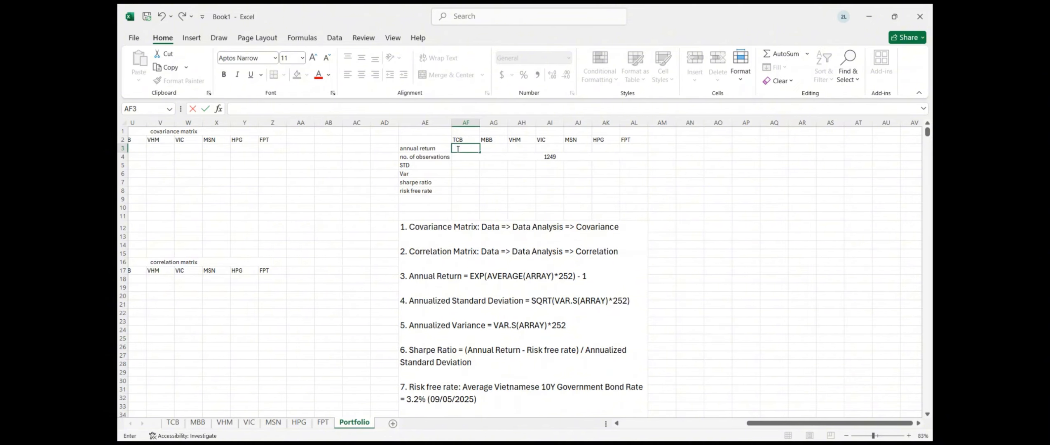
In AF3, compute TCB's annual return from EXP of the B3:B1250 average times 252, giving 0.391812
text(=exxp)
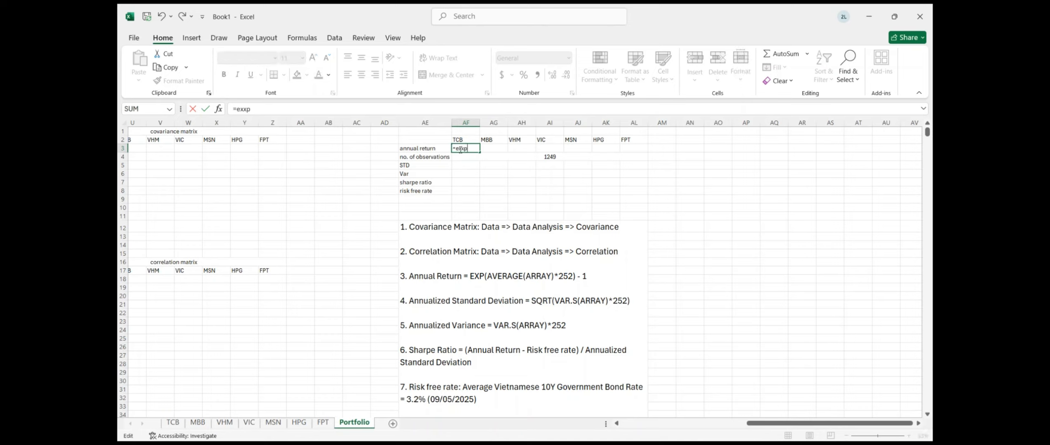
key(BackSpace)
text(p(average()
scroll(286, 188, left, 10)
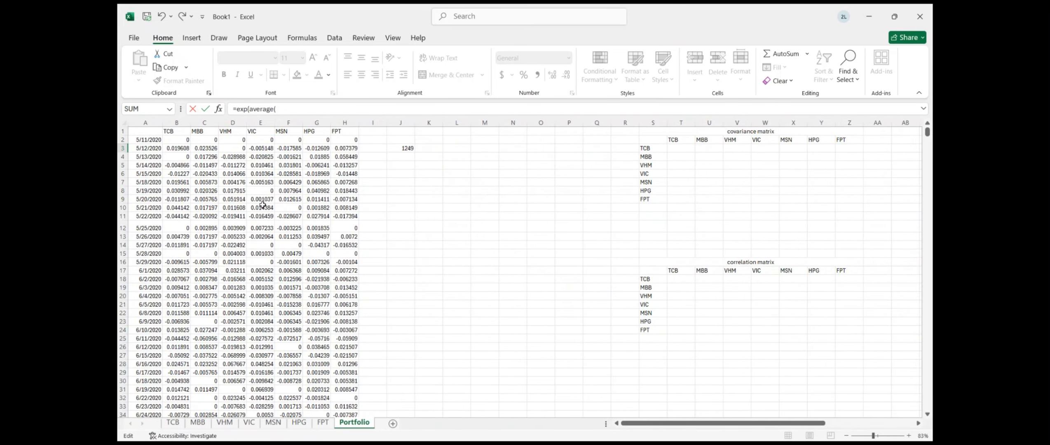
scroll(446, 194, right, 10)
scroll(446, 195, right, 1)
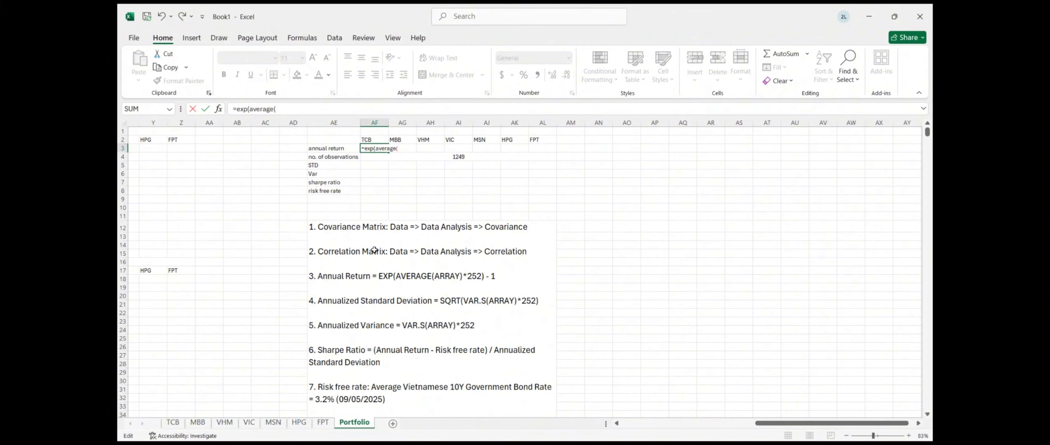
scroll(373, 250, left, 6)
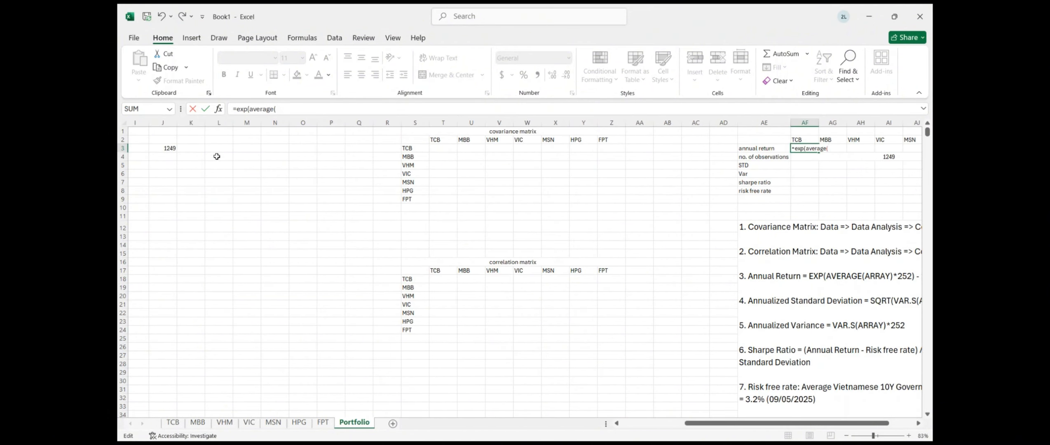
scroll(215, 157, left, 6)
scroll(216, 157, left, 1)
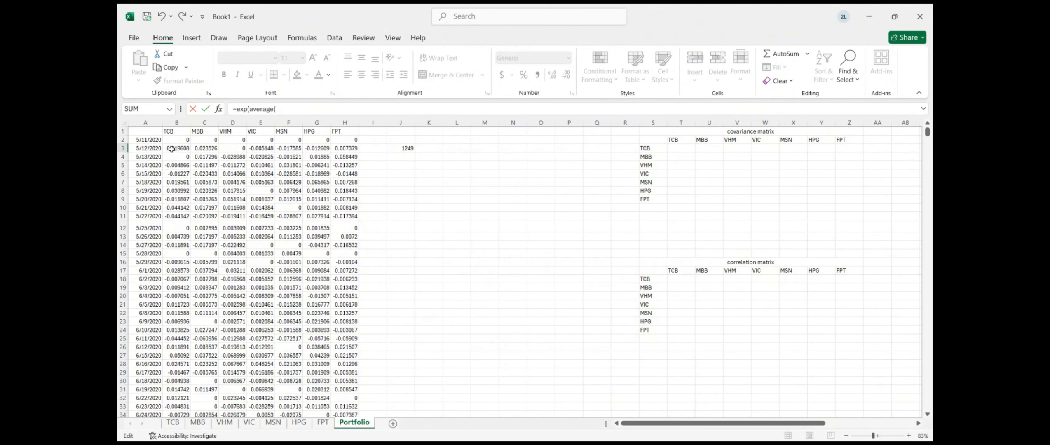
click(172, 149)
key(ctrl+shift+Down)
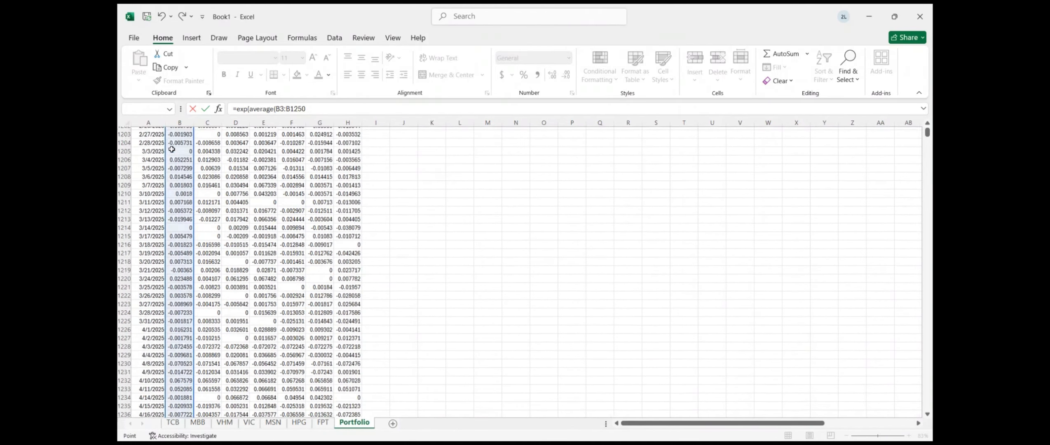
text()*252-1)
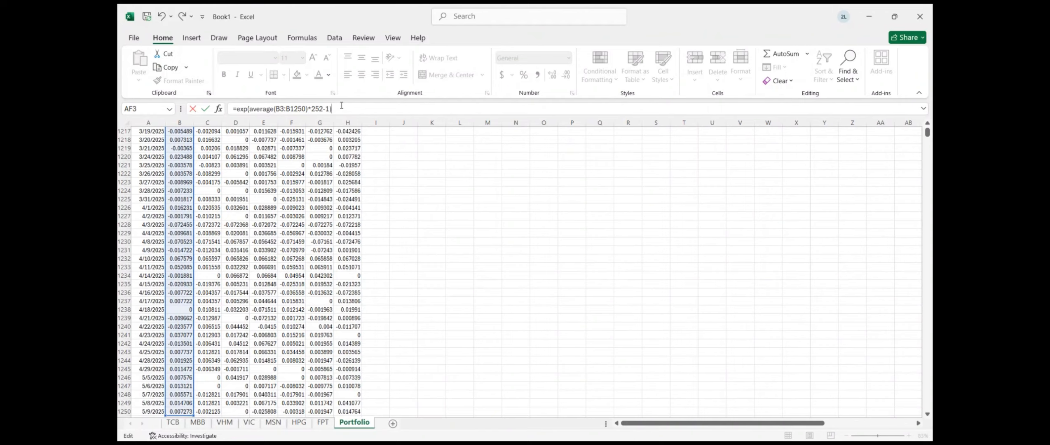
key(Return)
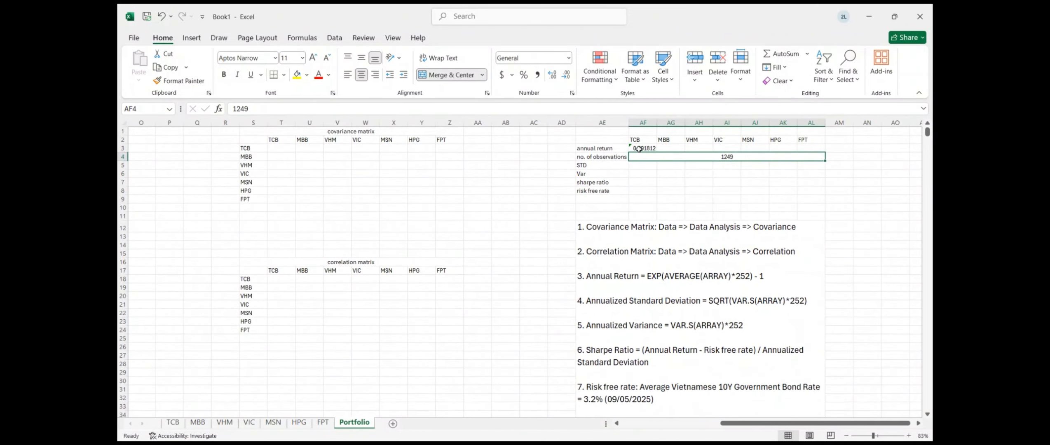
Fill the AF3 annual return formula right to AL3, covering MBB through FPT
click(639, 149)
drag(658, 153, 816, 153)
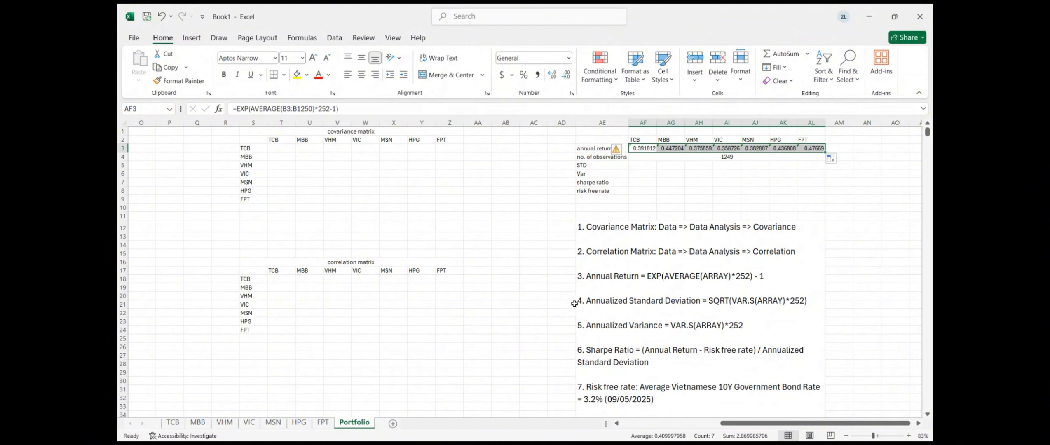
click(552, 245)
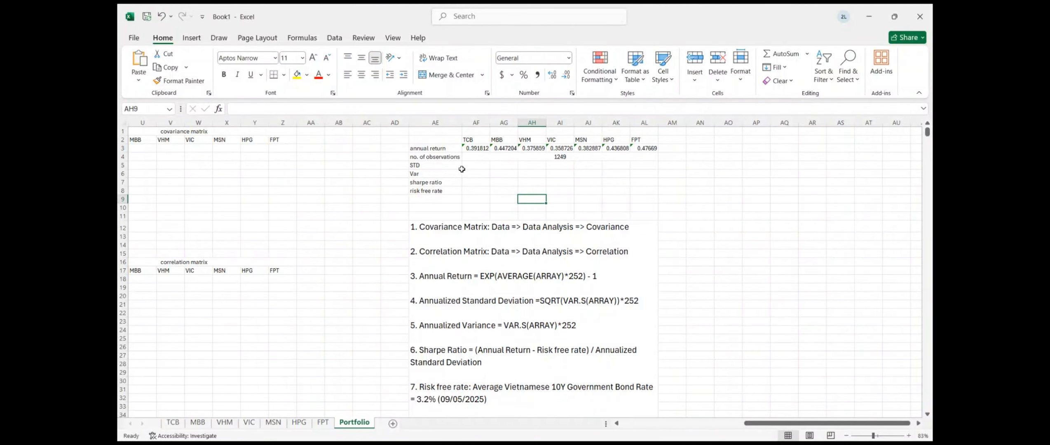
Copy the =SQRT(VAR.S(ARRAY))*252 note from AE12 into AF5, removing ARRAY to leave =SQRT(VAR.S())*252
double_click(545, 279)
click(540, 300)
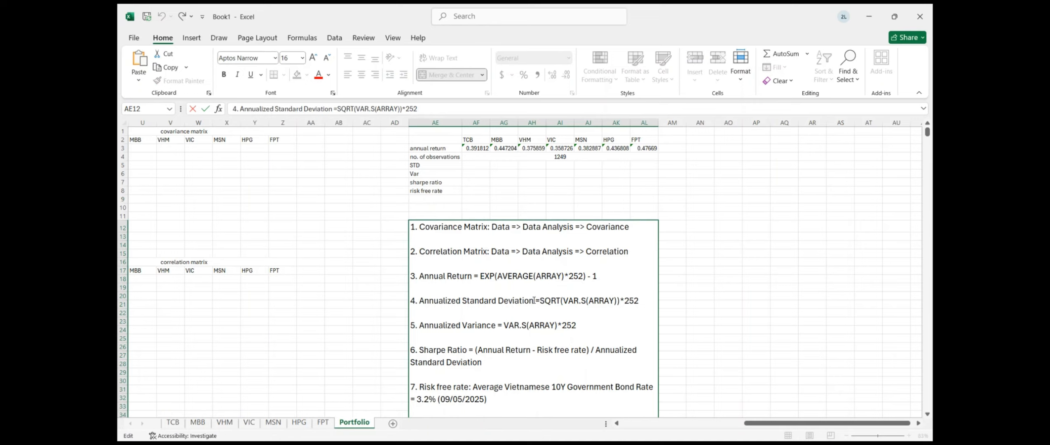
drag(536, 301, 639, 308)
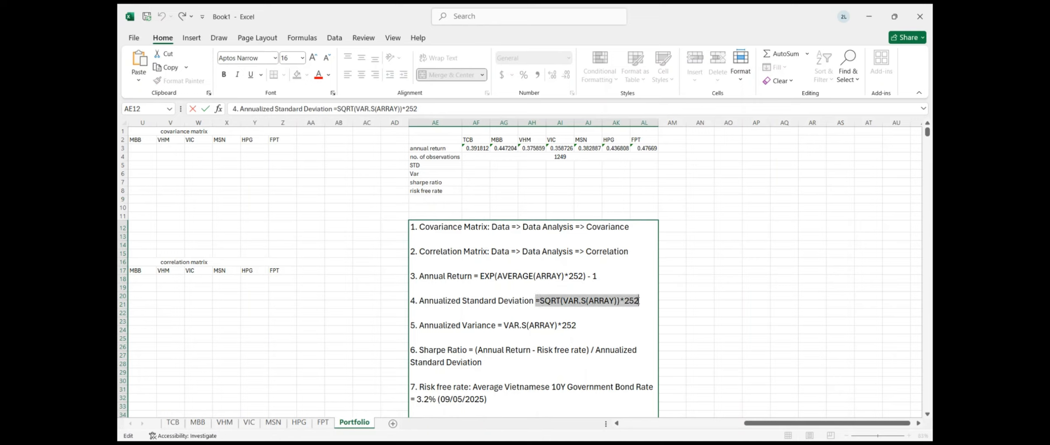
click(471, 166)
double_click(471, 166)
key(ctrl+v)
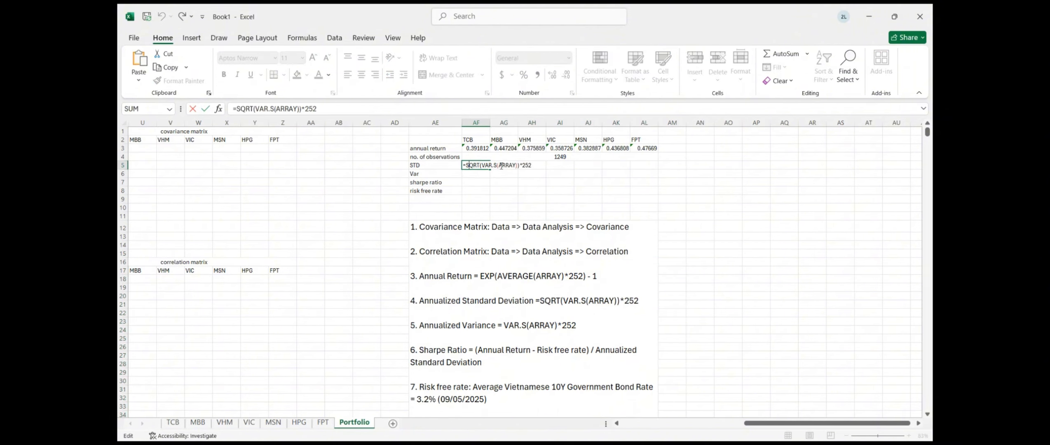
drag(500, 165, 519, 166)
key(BackSpace)
scroll(226, 190, left, 10)
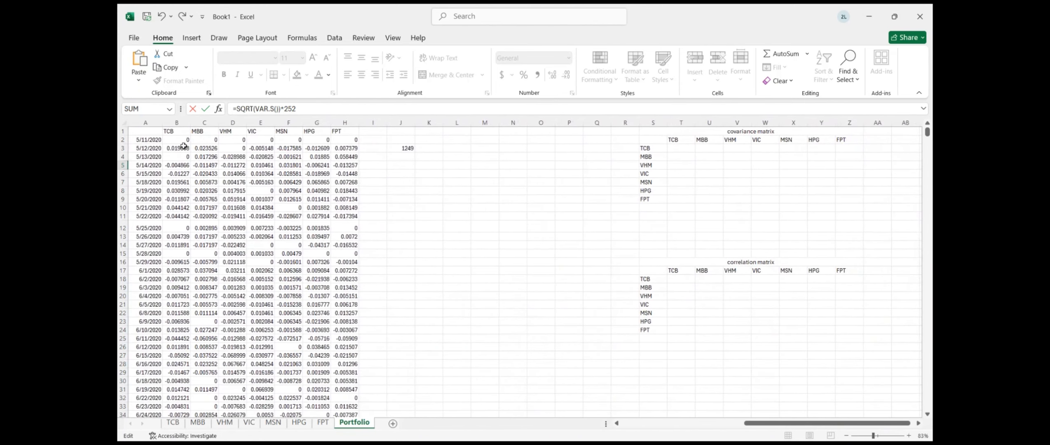
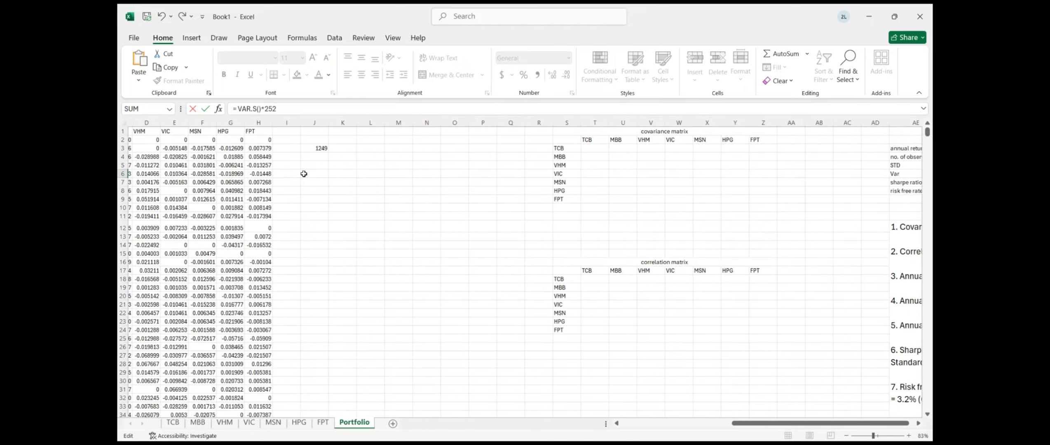
Enter =VAR.S(B3:B1250)*252 in AF6 and fill it right to AL6, giving TCB 0.205996
click(182, 150)
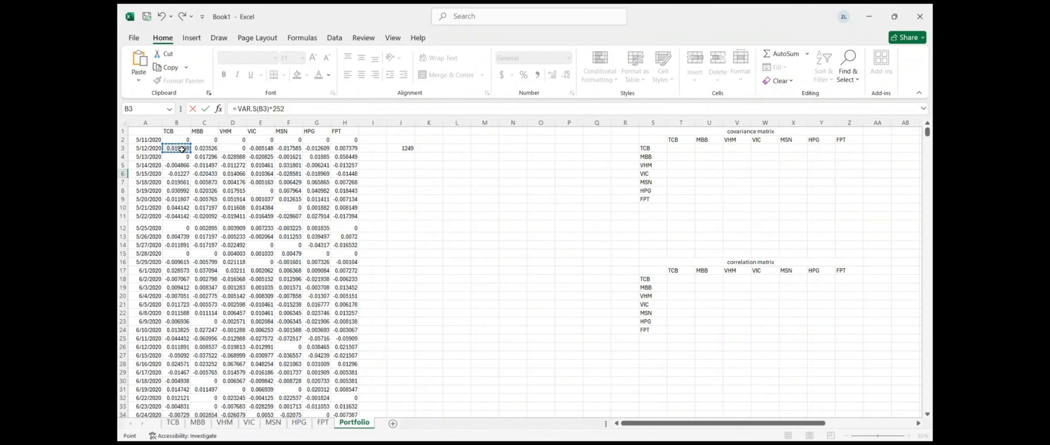
key(ctrl+shift+Down)
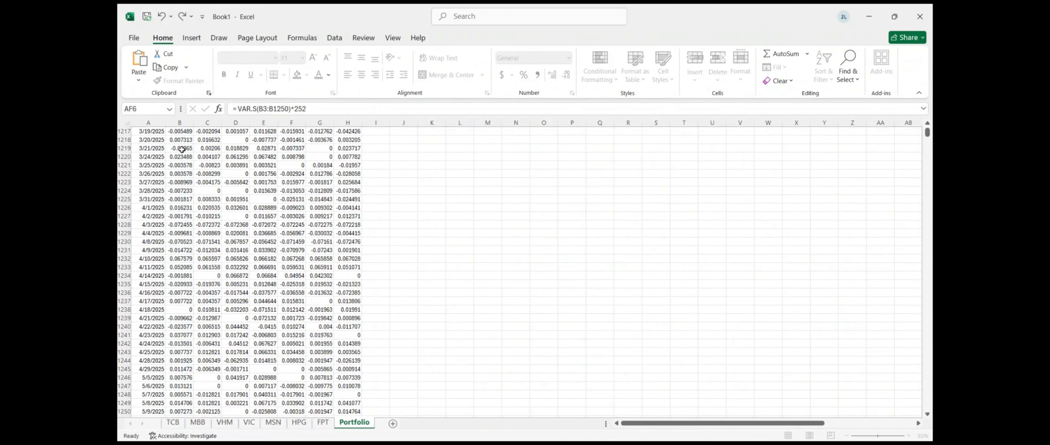
key(Return)
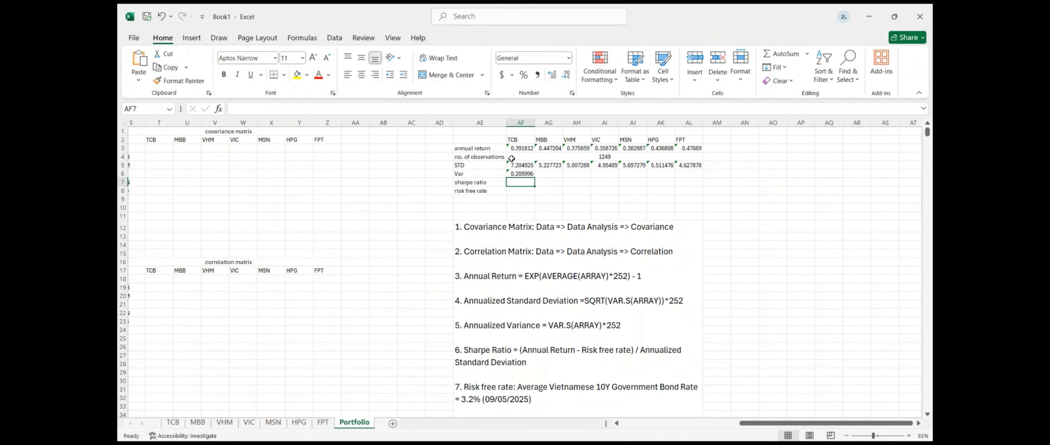
click(521, 175)
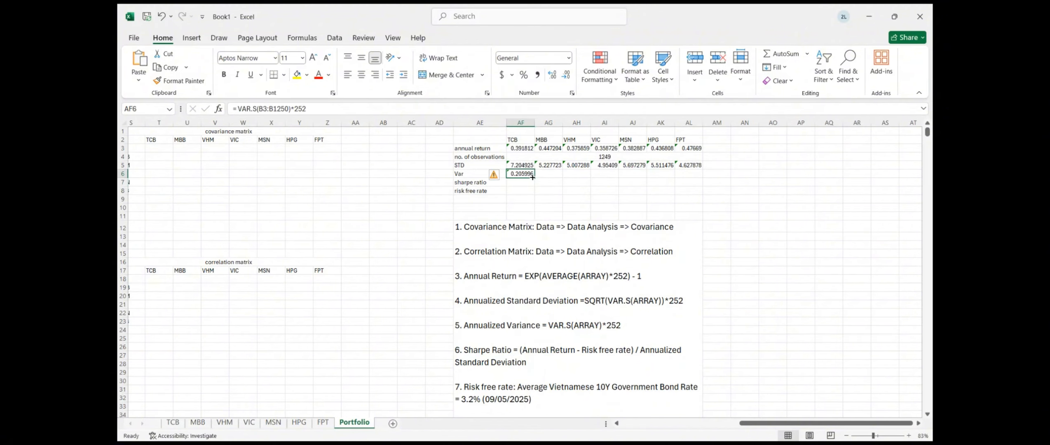
drag(532, 177, 701, 177)
In AF7, enter TCB's Sharpe ratio as =(AF3-$AF$8)/AF5 using the 3.20% risk-free rate
click(572, 191)
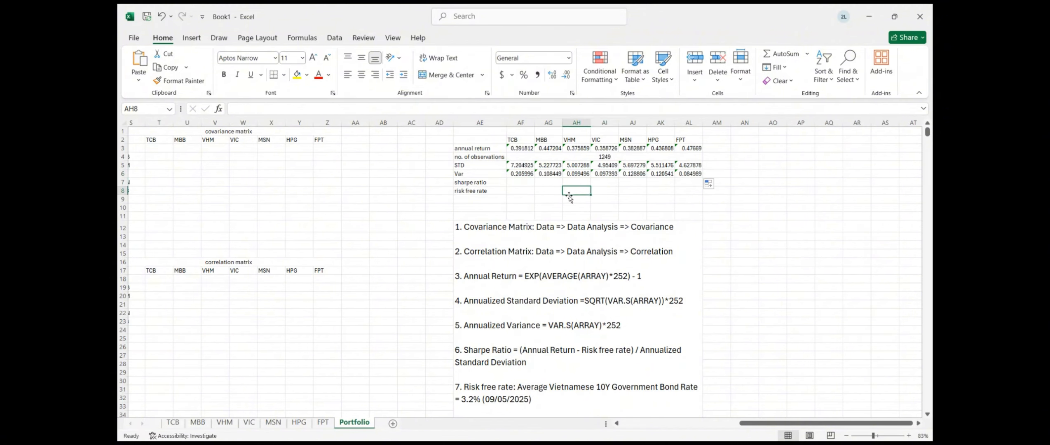
click(520, 181)
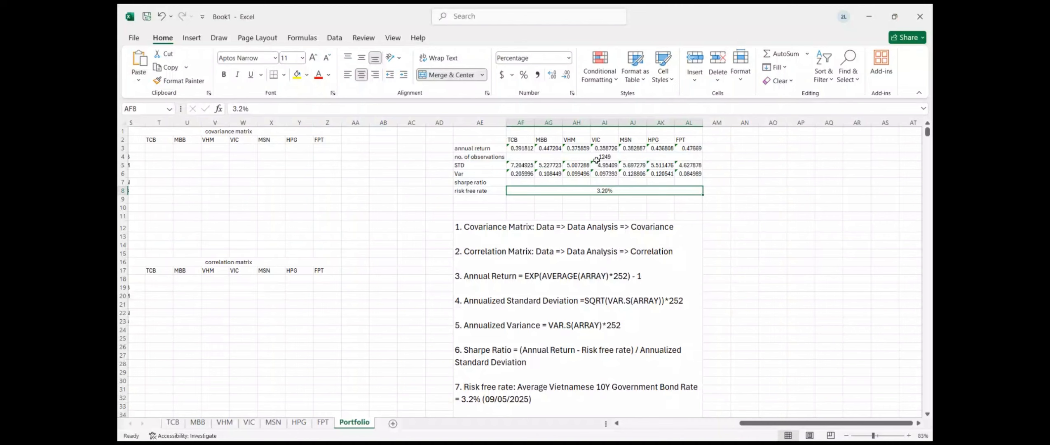
click(520, 182)
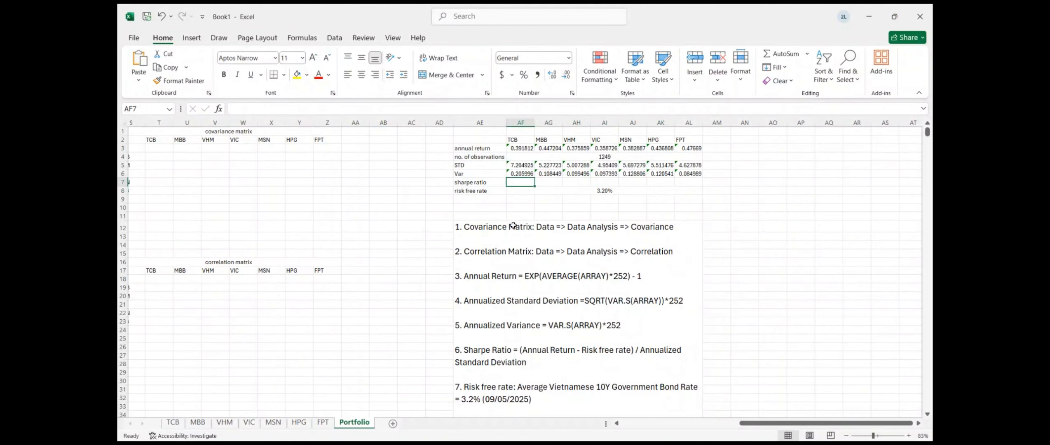
text(=)
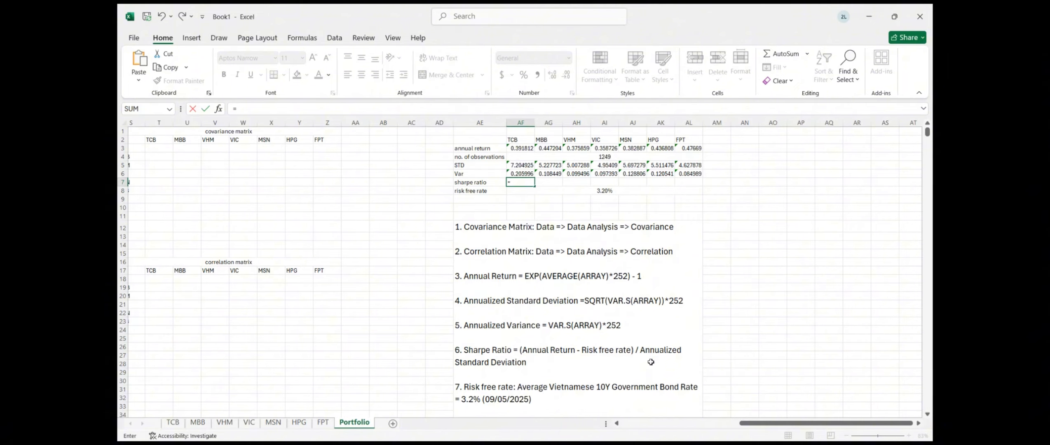
text(()
click(525, 149)
text(-)
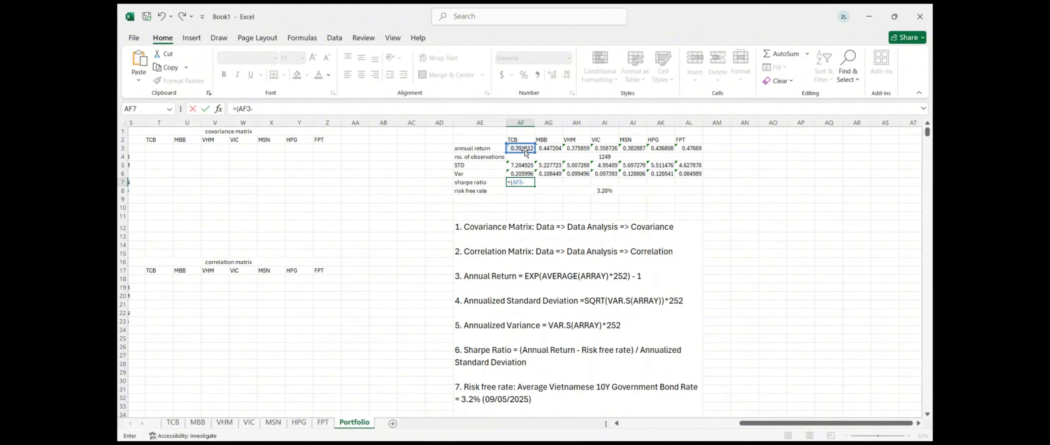
click(568, 190)
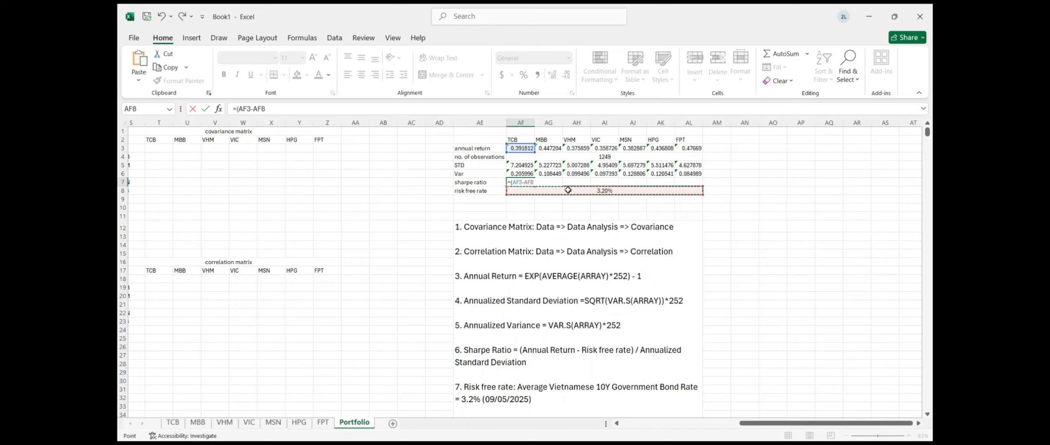
text())
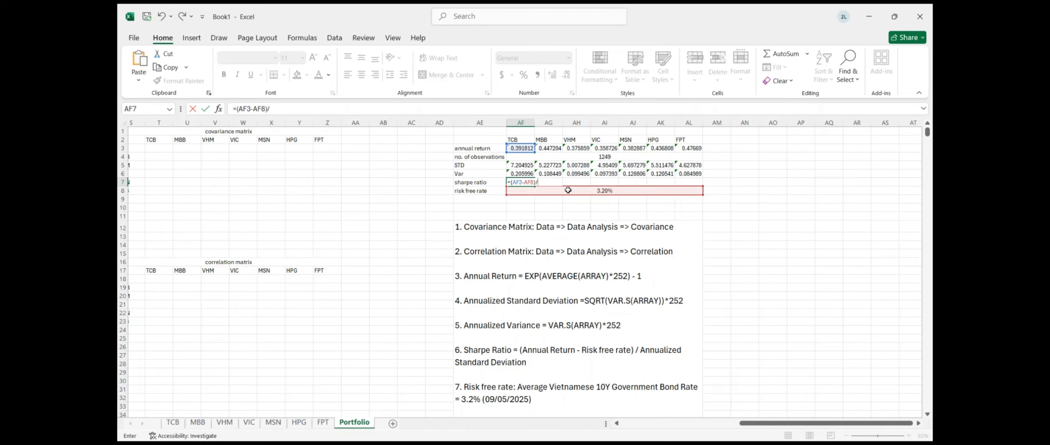
text(/)
click(514, 166)
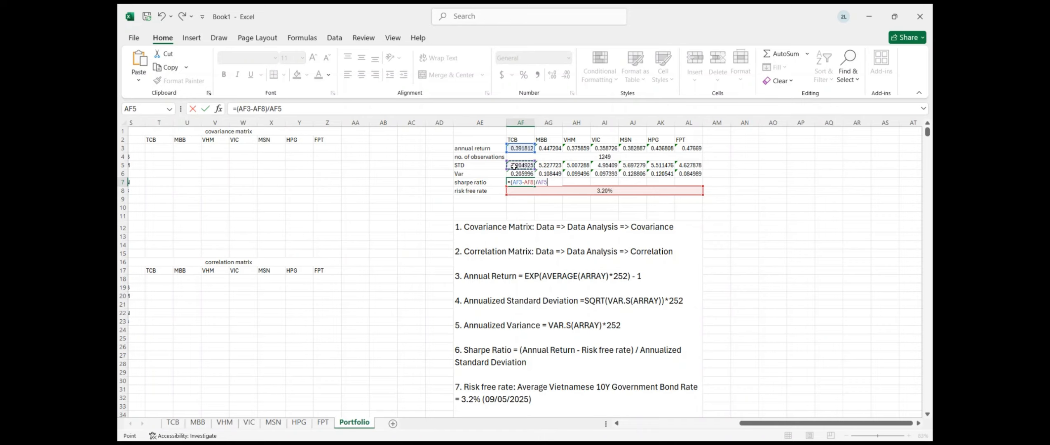
click(527, 182)
text($AF)
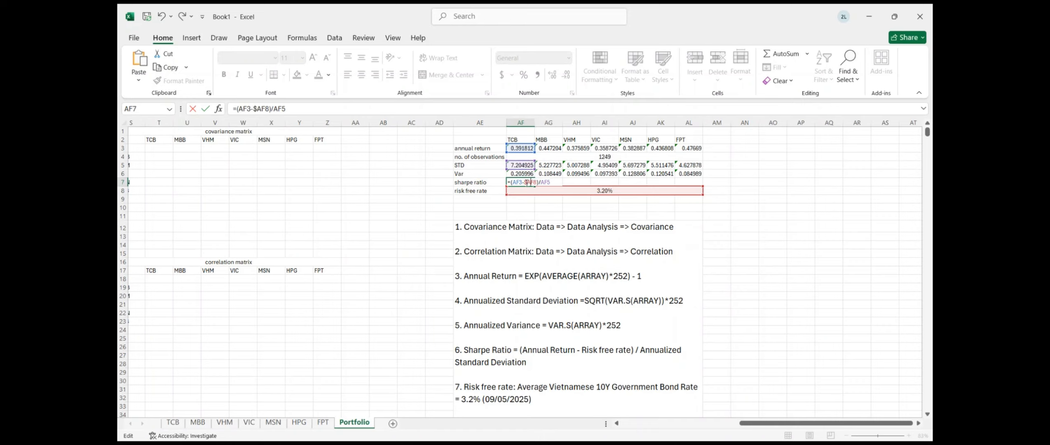
text($)
key(Return)
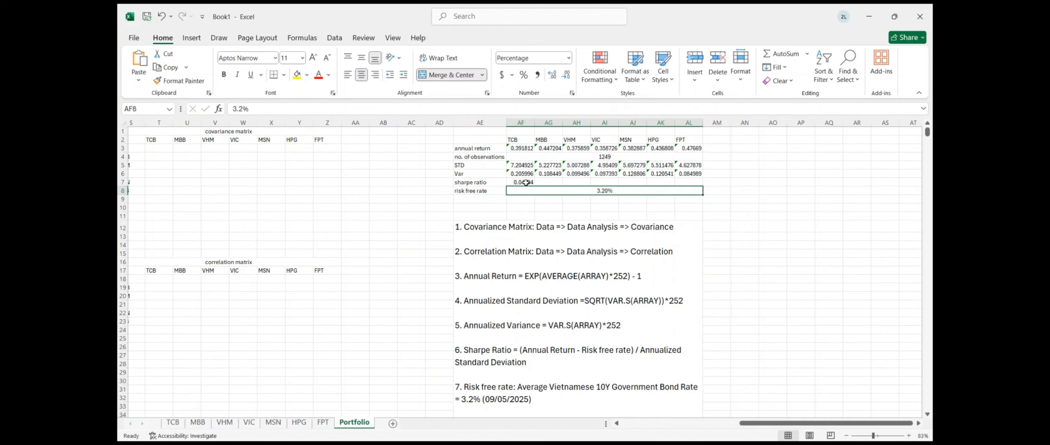
Fill the Sharpe ratio formula right to AL7 and check the HPG and FPT results
click(527, 183)
drag(534, 187, 707, 186)
click(664, 181)
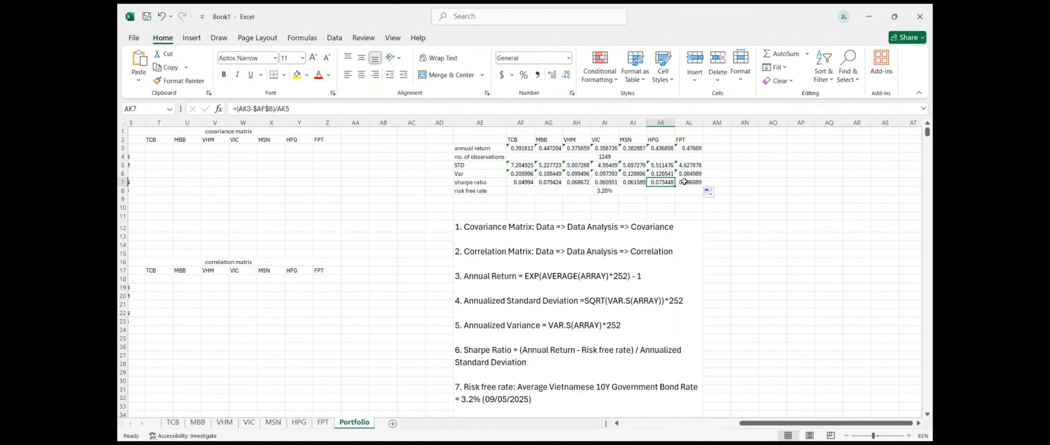
click(684, 182)
click(734, 178)
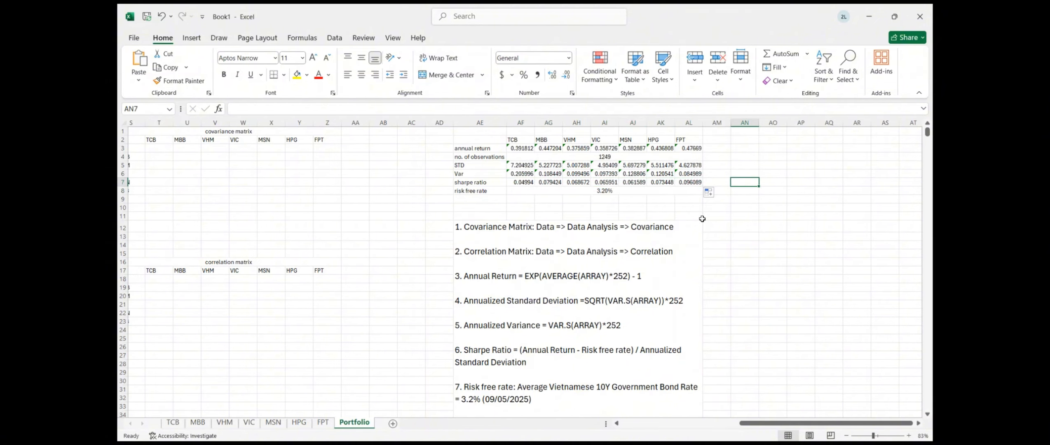
click(701, 217)
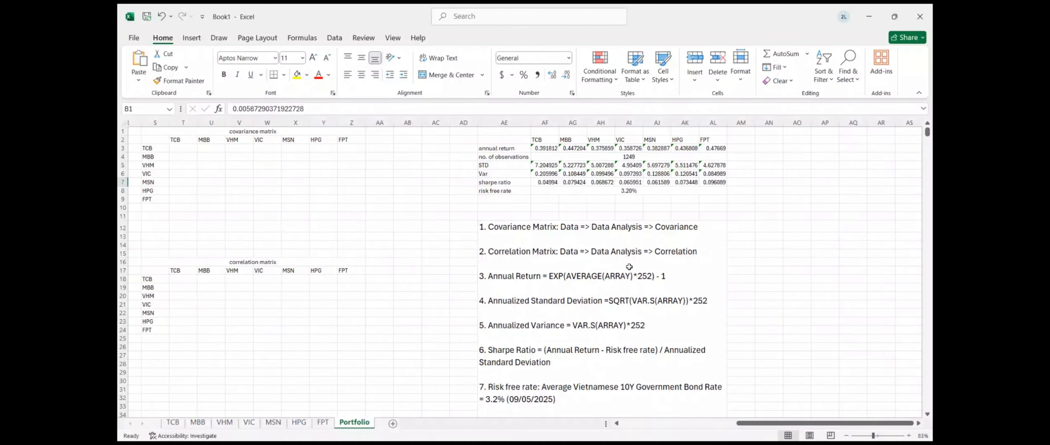
Run Data Analysis Covariance on returns B1:H1250, outputting the matrix to S2:Z9
scroll(629, 267, left, 5)
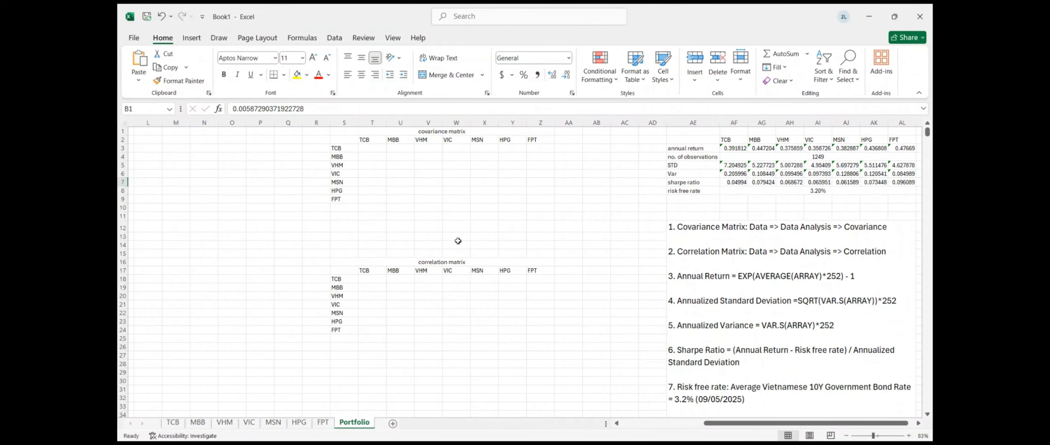
click(332, 39)
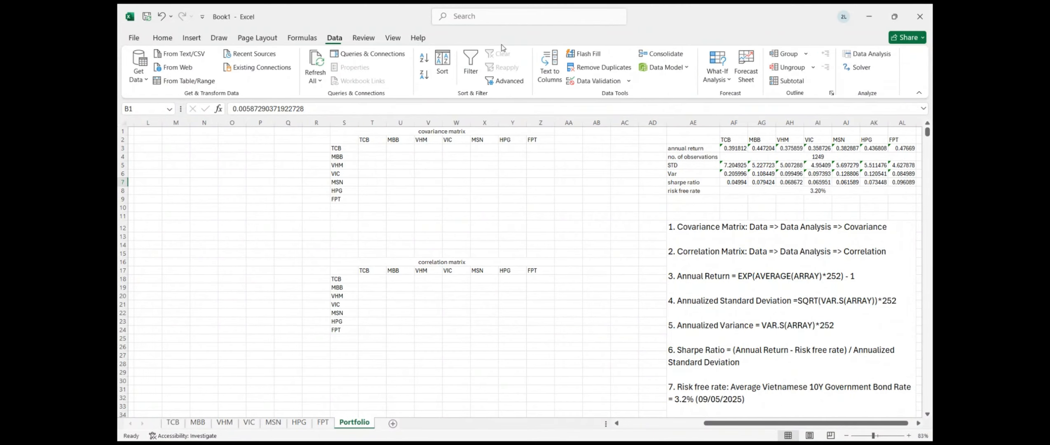
click(887, 57)
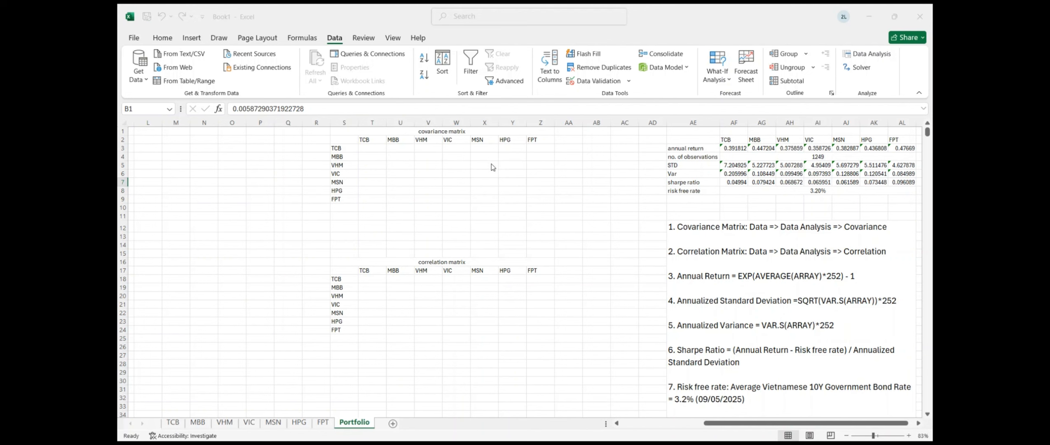
click(438, 176)
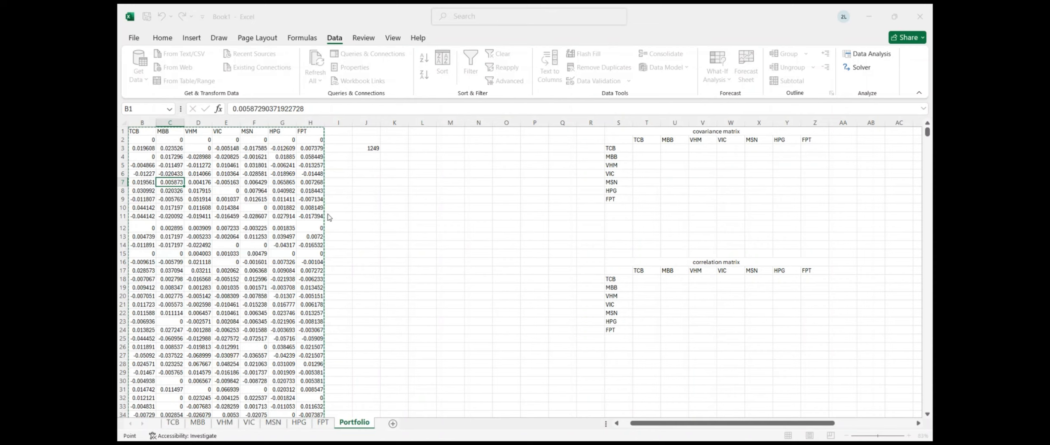
click(464, 236)
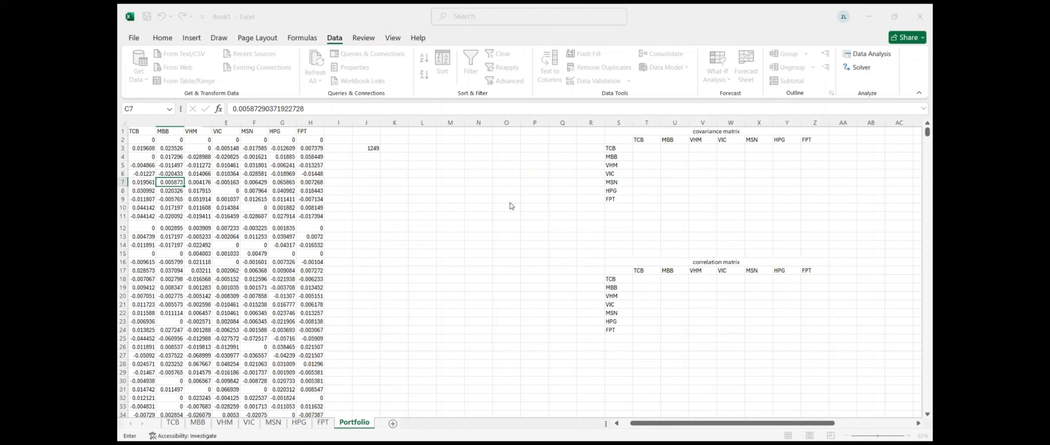
drag(617, 136, 811, 202)
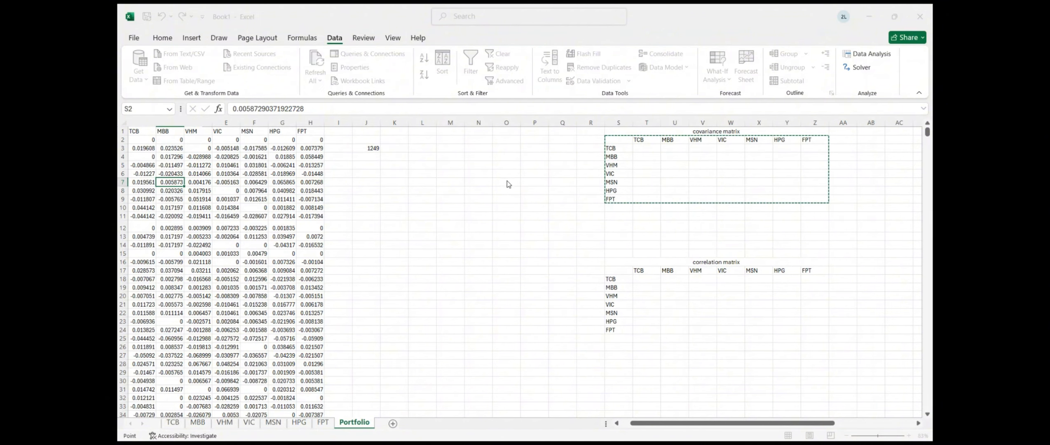
click(525, 172)
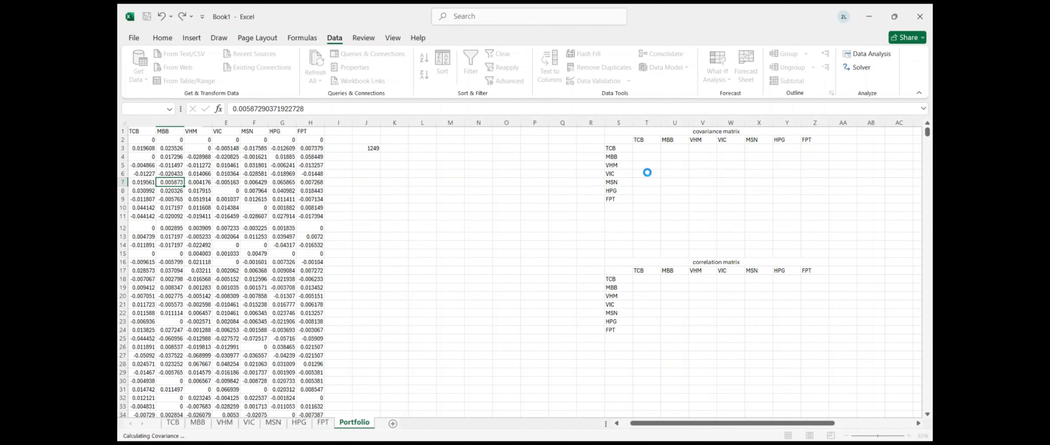
scroll(643, 216, right, 3)
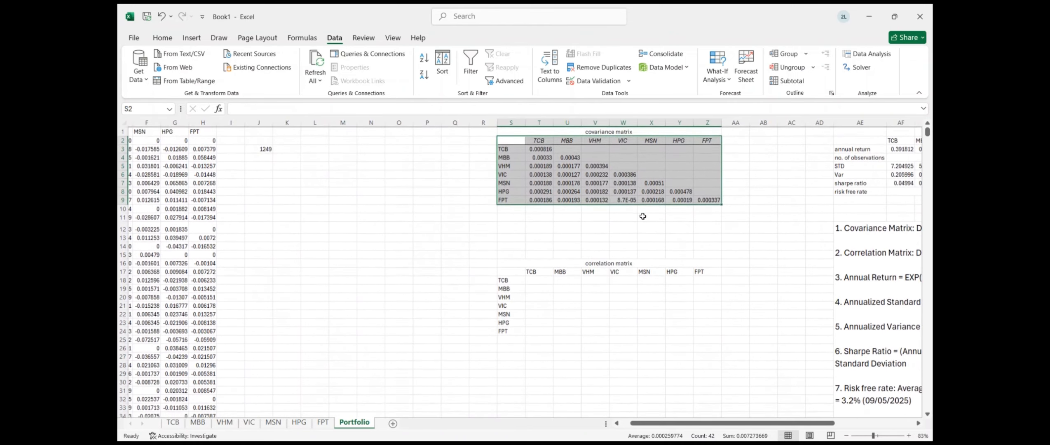
Fill the TCB row's empty upper cells with =TRANSPOSE of the TCB covariance column
drag(567, 149, 717, 149)
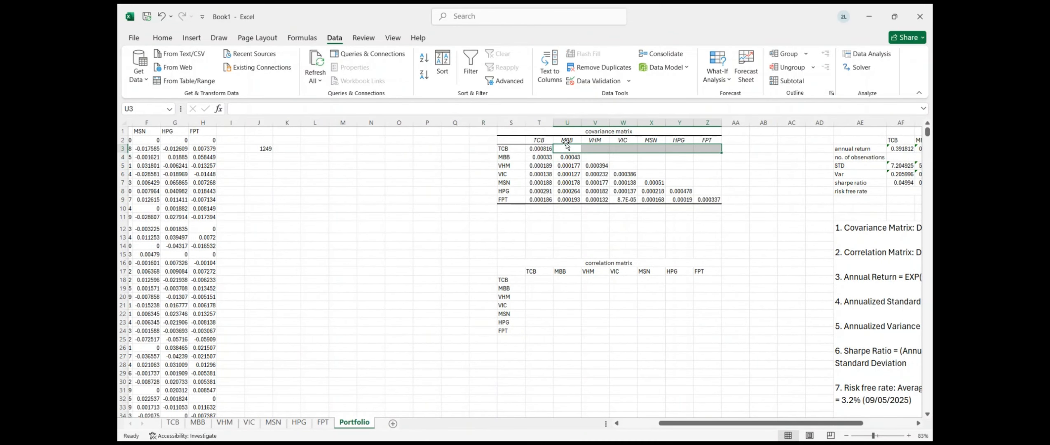
text(=tran)
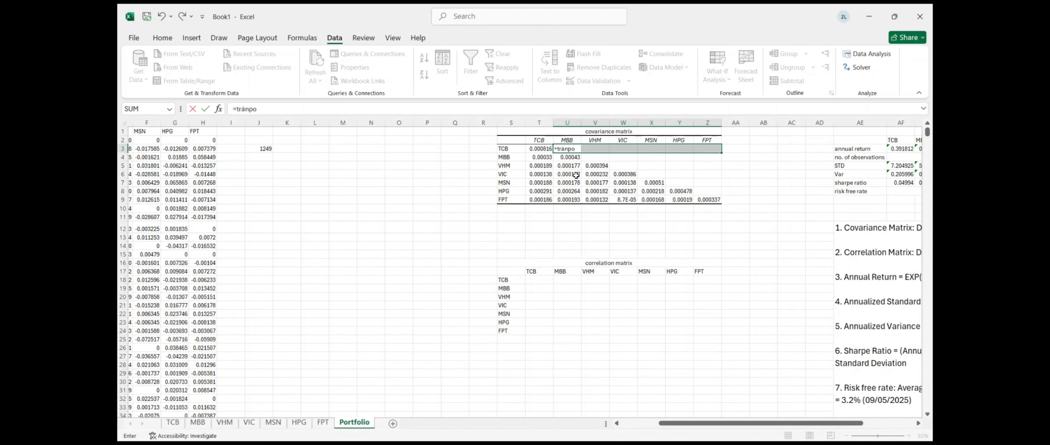
key(BackSpace)
key(BackSpace)
text(spose()
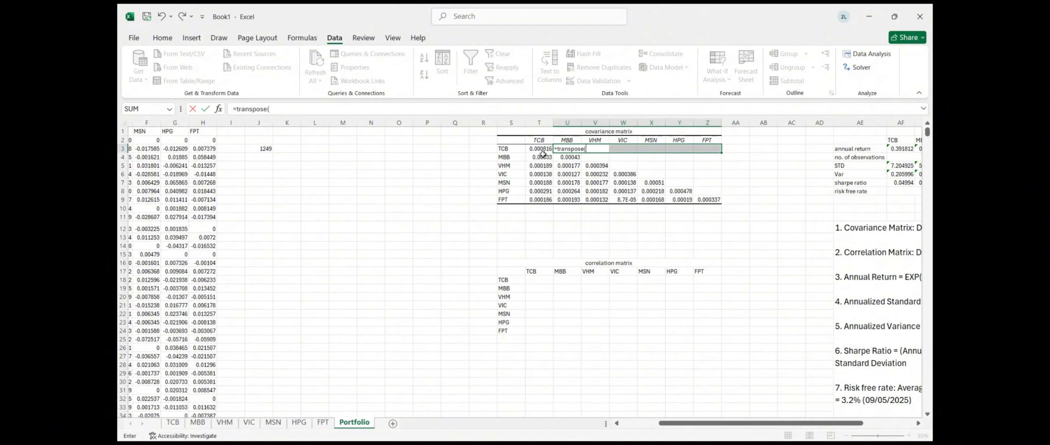
drag(539, 158, 539, 202)
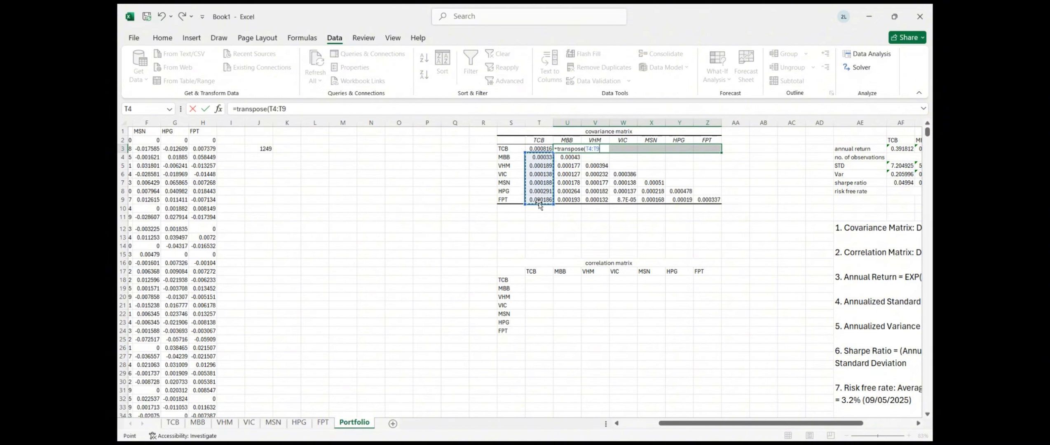
key(Return)
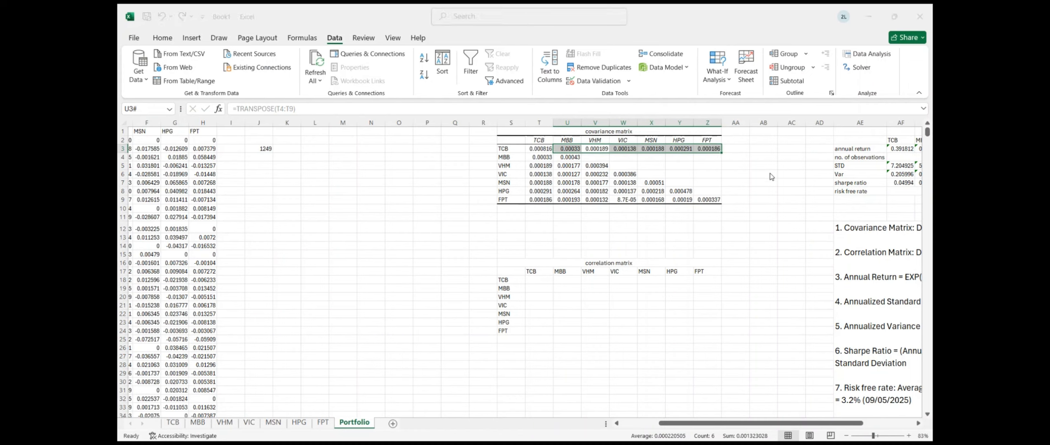
click(621, 158)
click(584, 158)
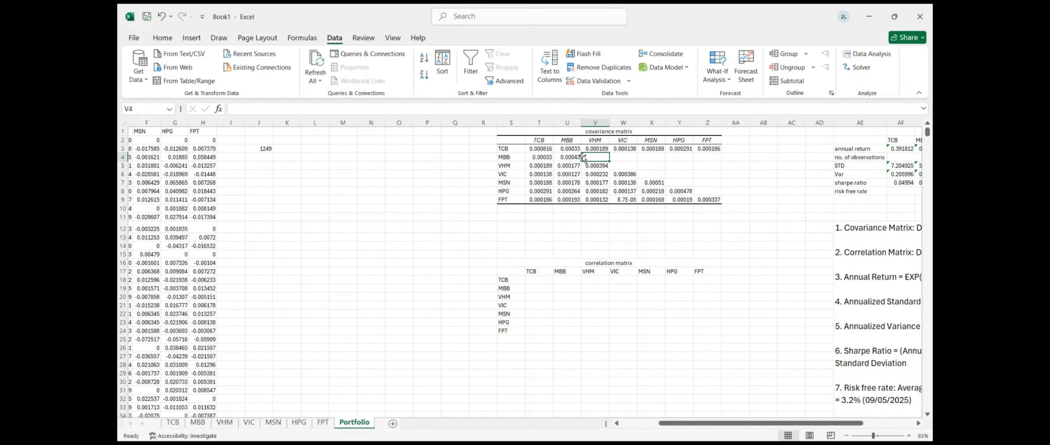
text(=)
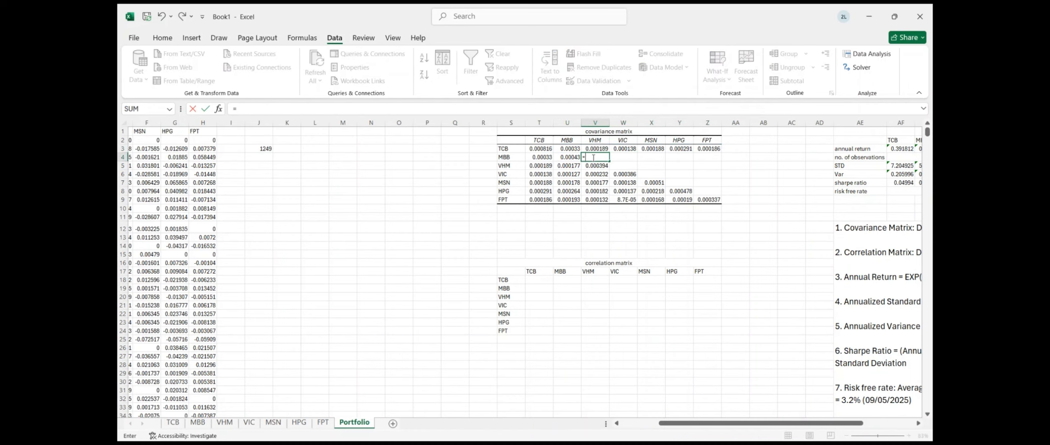
click(680, 171)
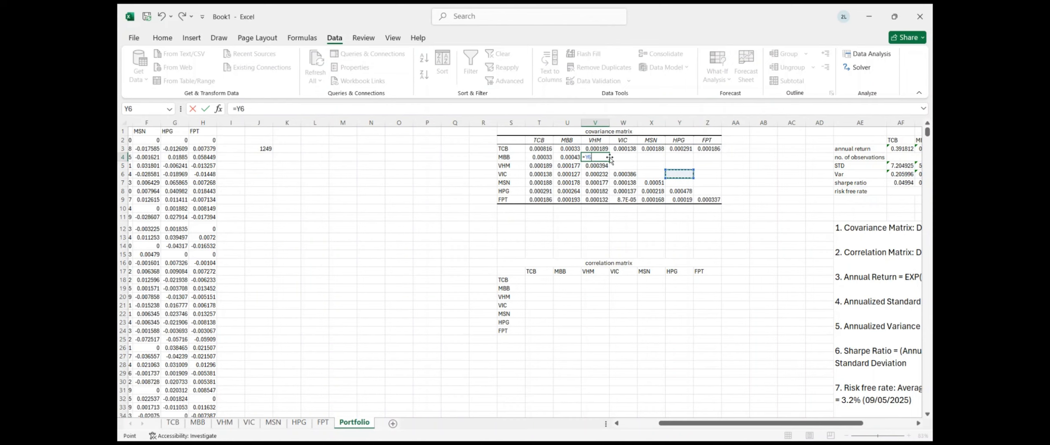
key(Return)
key(ctrl+z)
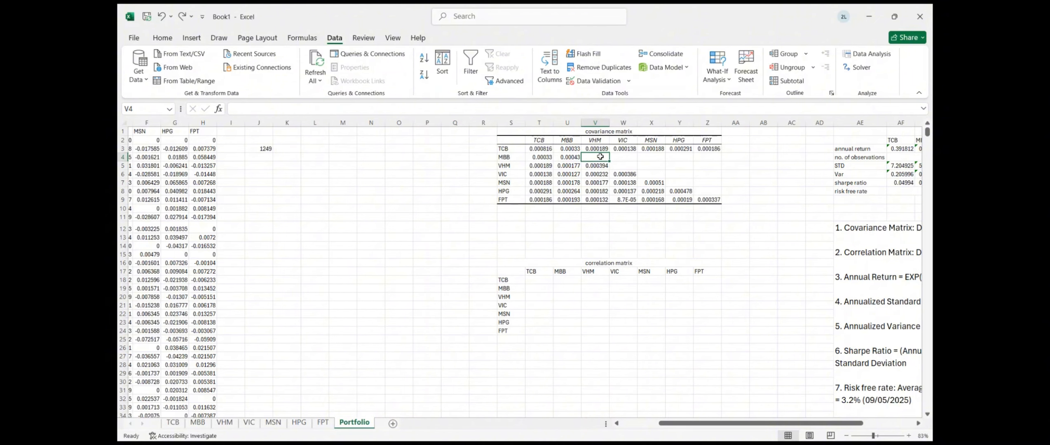
Fill V4:Z4 with =TRANSPOSE(U5:U9) and W5:Z5 with =TRANSPOSE(V6:V9)
drag(600, 157, 713, 157)
text(=)
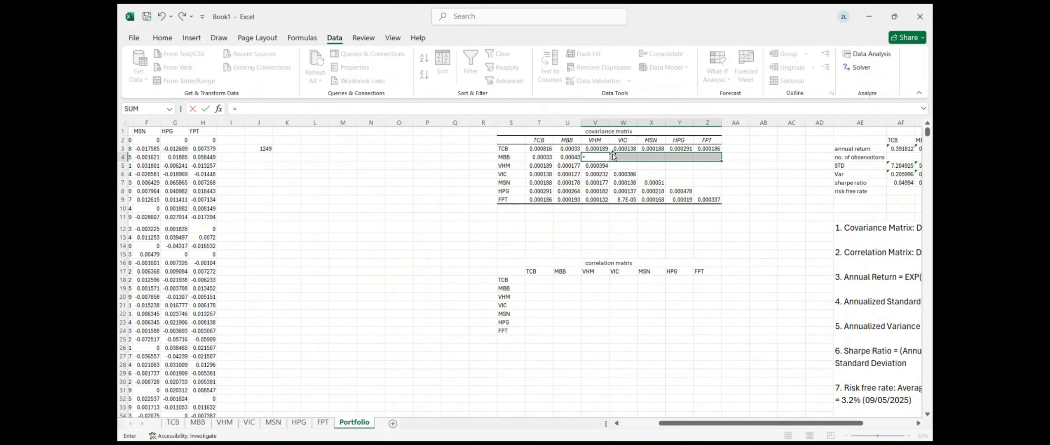
drag(556, 166, 565, 208)
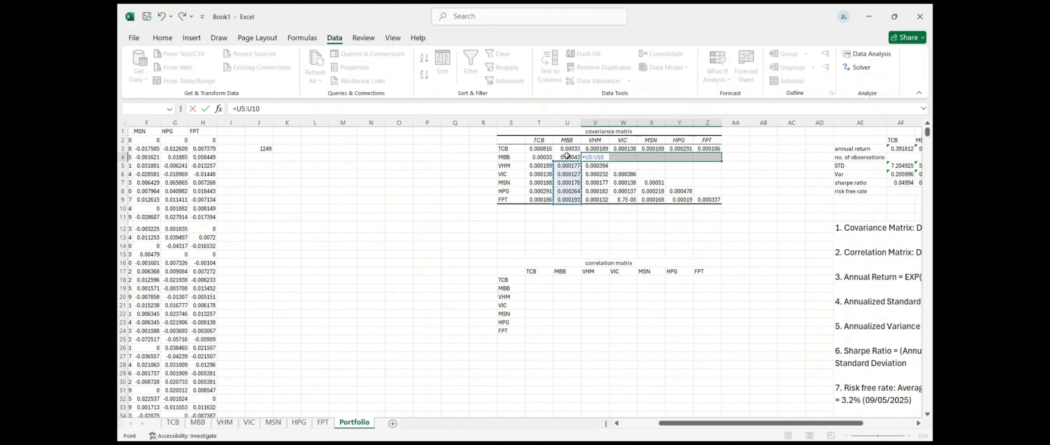
drag(567, 155, 596, 166)
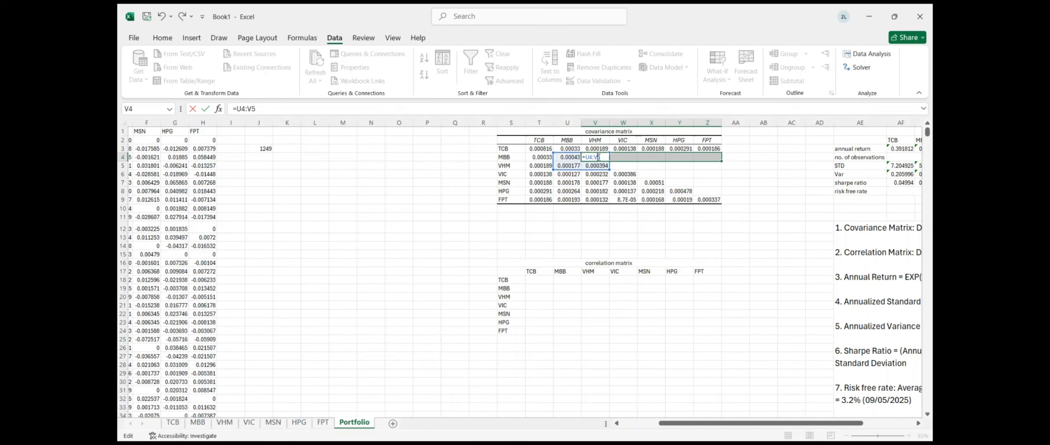
key(BackSpace)
key(BackSpace)
key(BackSpace)
key(BackSpace)
key(BackSpace)
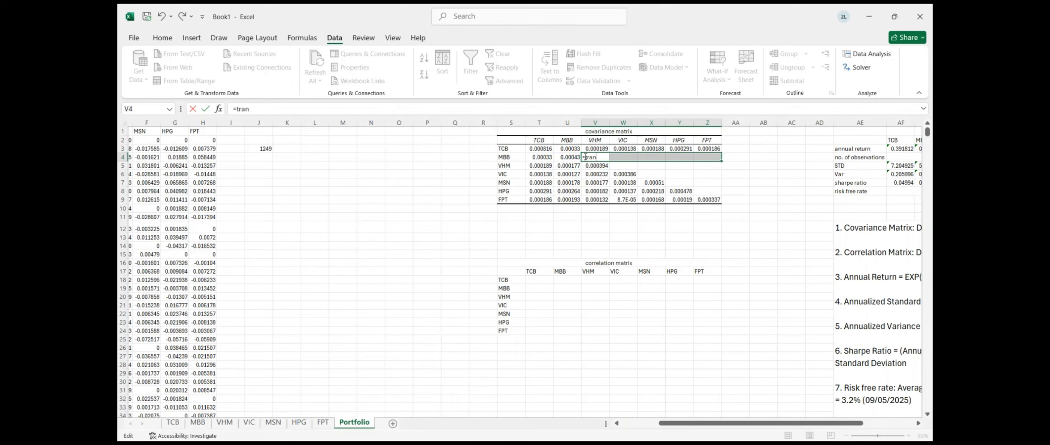
text(transpose()
drag(574, 166, 572, 205)
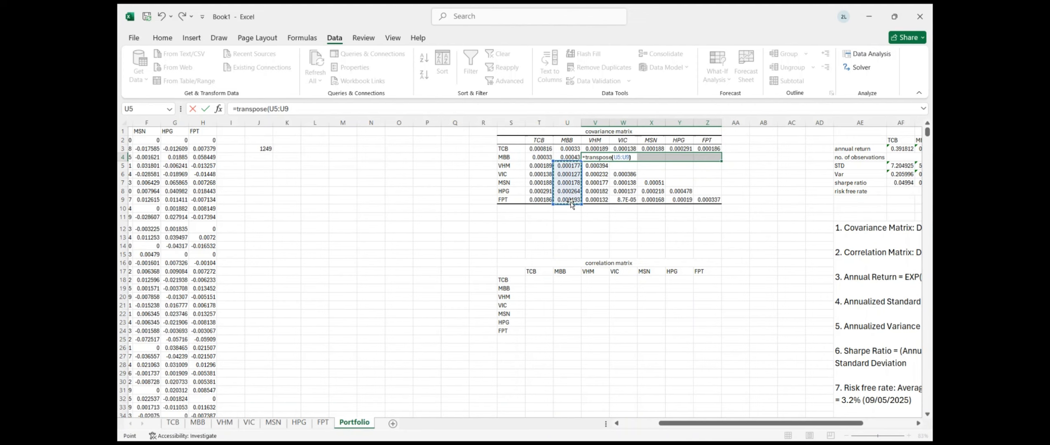
key(Return)
click(623, 164)
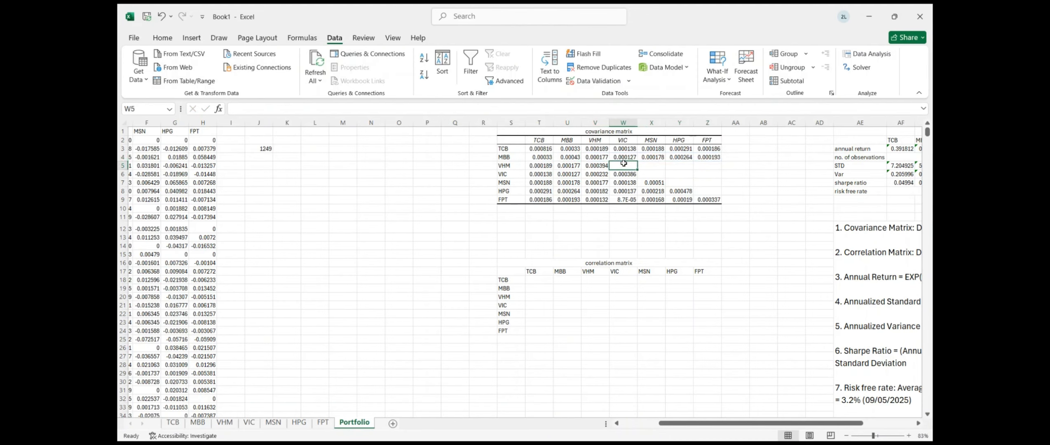
drag(623, 164, 715, 166)
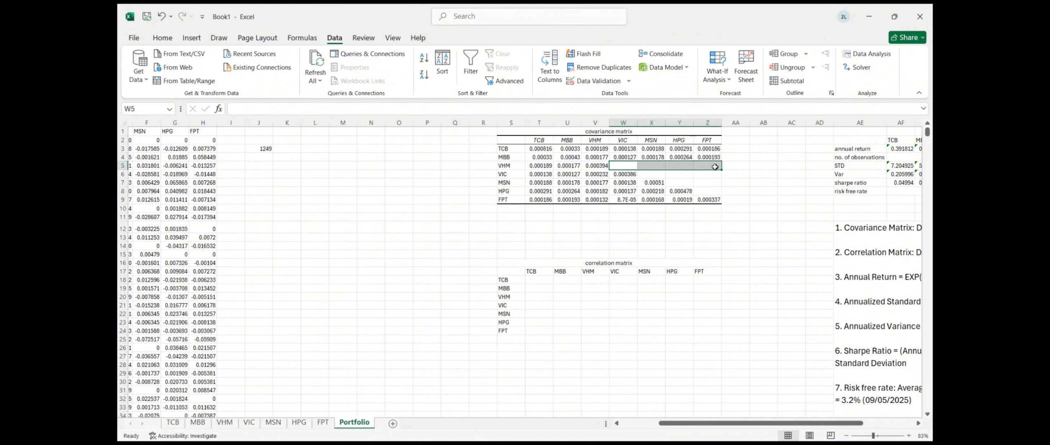
text(=tr)
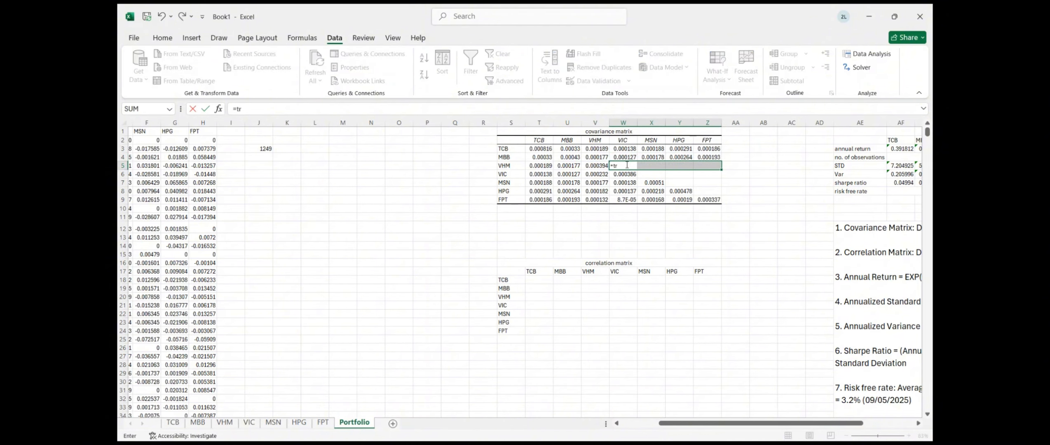
text(ansporse)
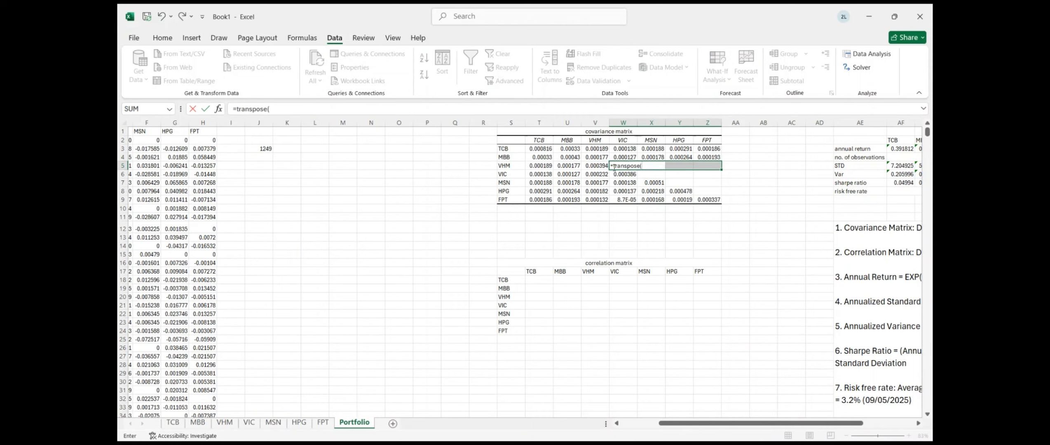
text(()
drag(597, 175, 598, 200)
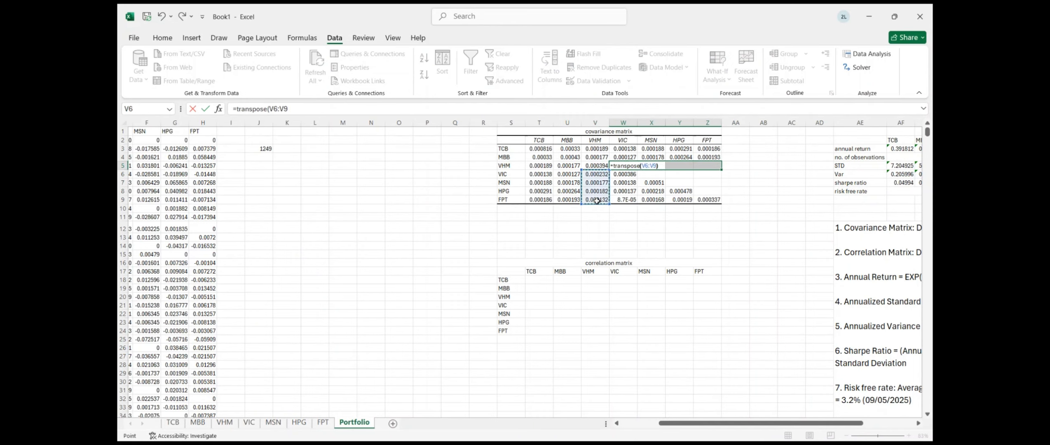
key(ctrl+shift+Return)
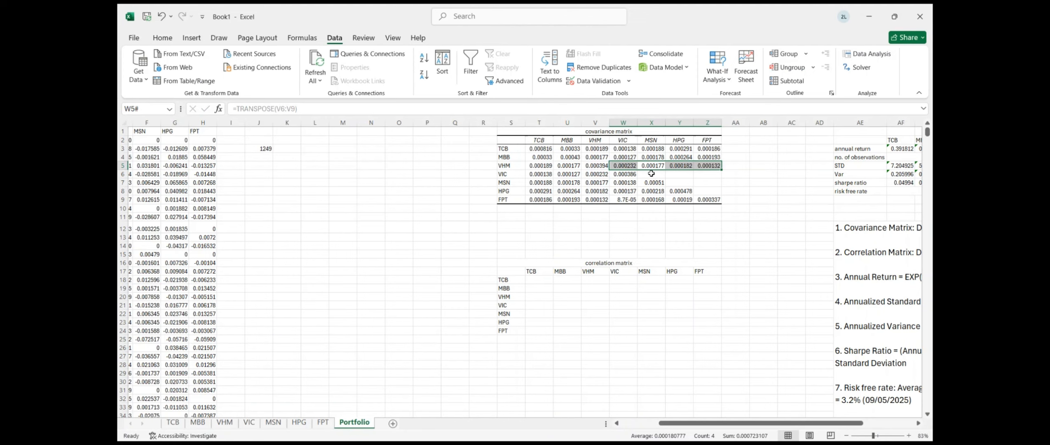
Fill X6:Z6 with =TRANSPOSE(W7:W9) and Y7:Z7 with =TRANSPOSE(X8:X9)
click(651, 174)
text(=)
key(BackSpace)
key(Return)
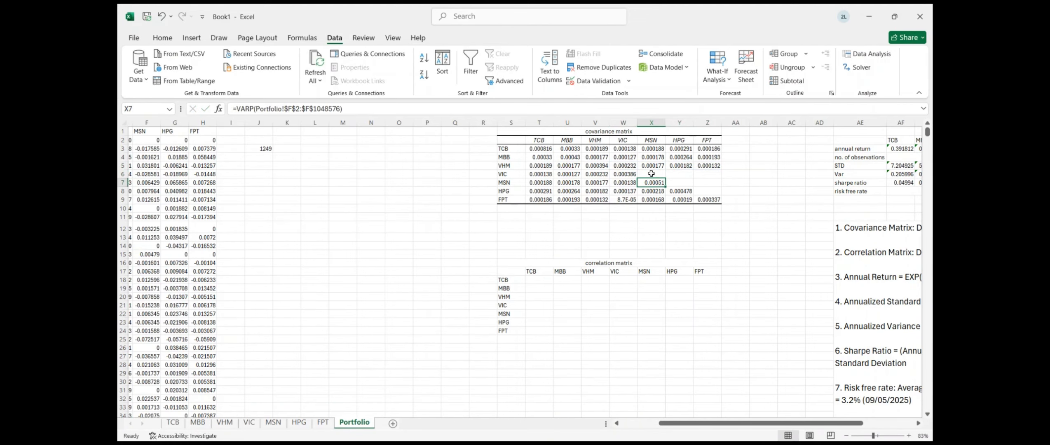
drag(651, 173, 710, 174)
text(=)
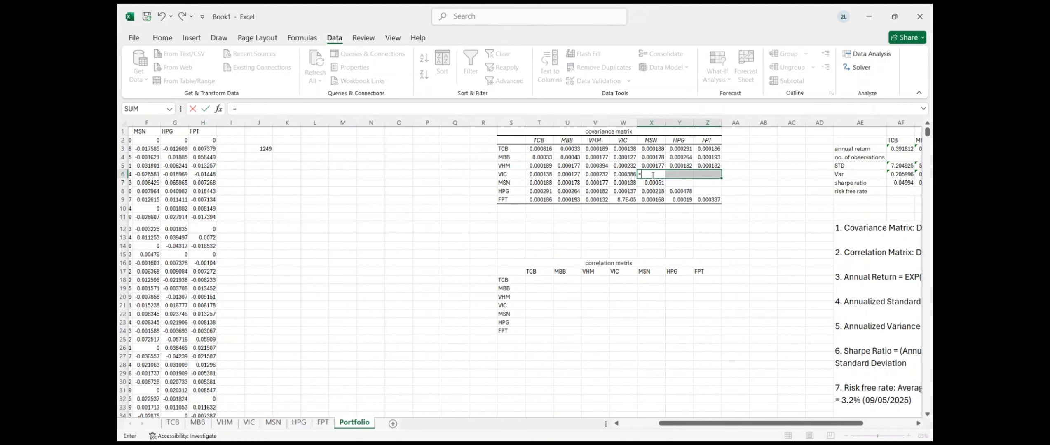
text(transpose()
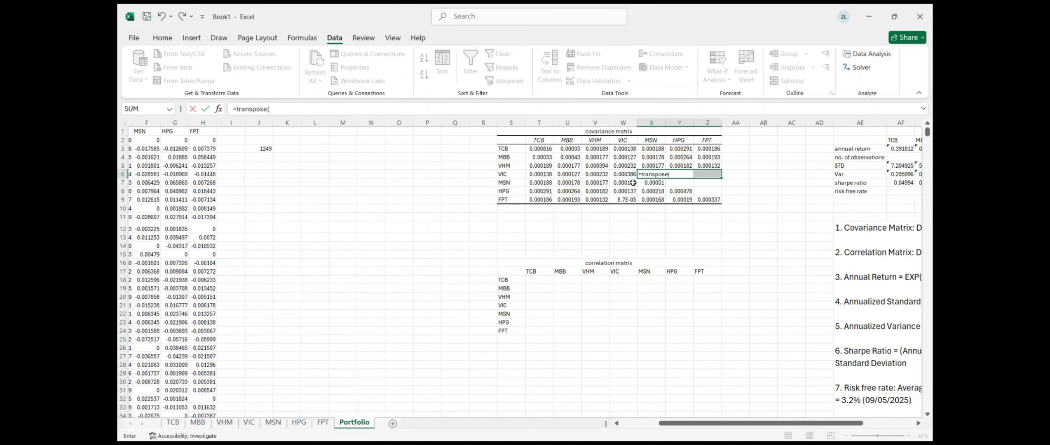
drag(624, 182, 634, 202)
key(Return)
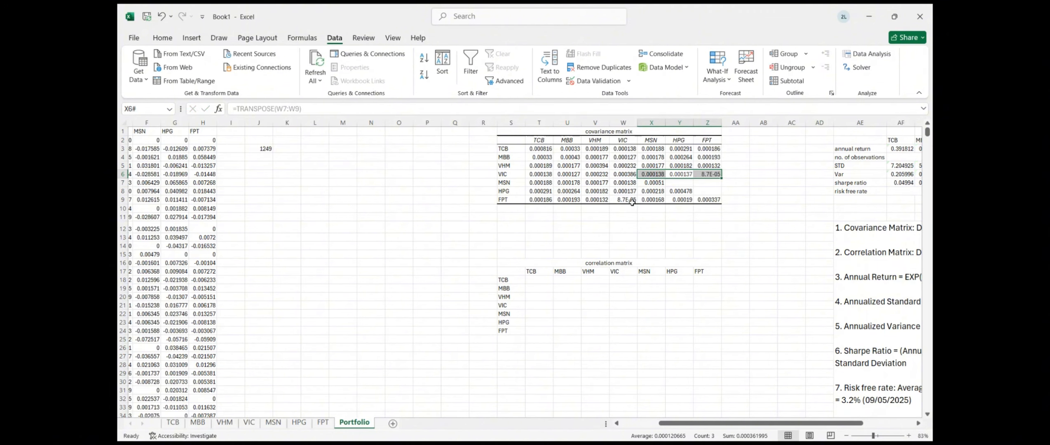
click(686, 185)
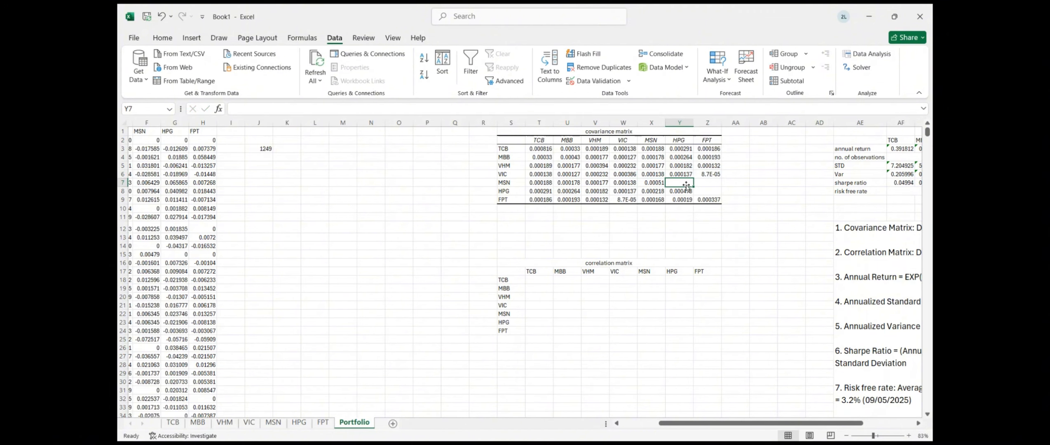
drag(686, 185, 698, 183)
text(=tr)
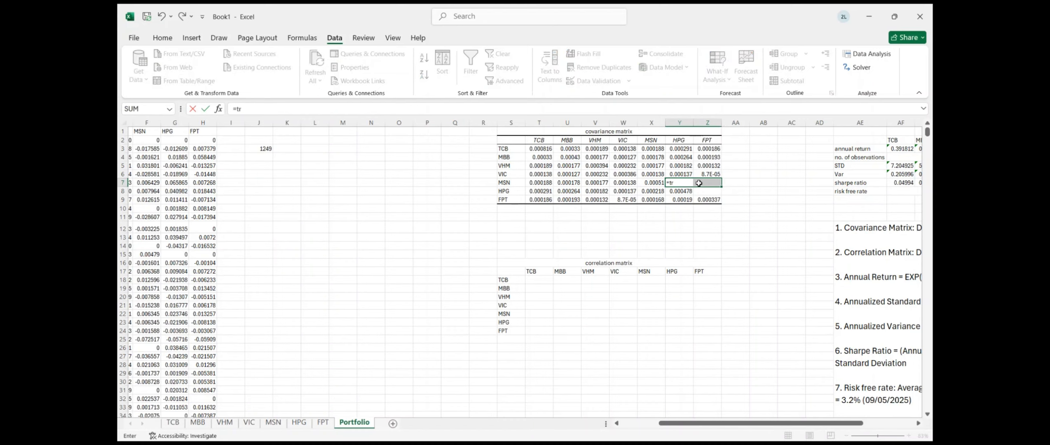
text(anspose()
drag(656, 193, 654, 201)
key(Return)
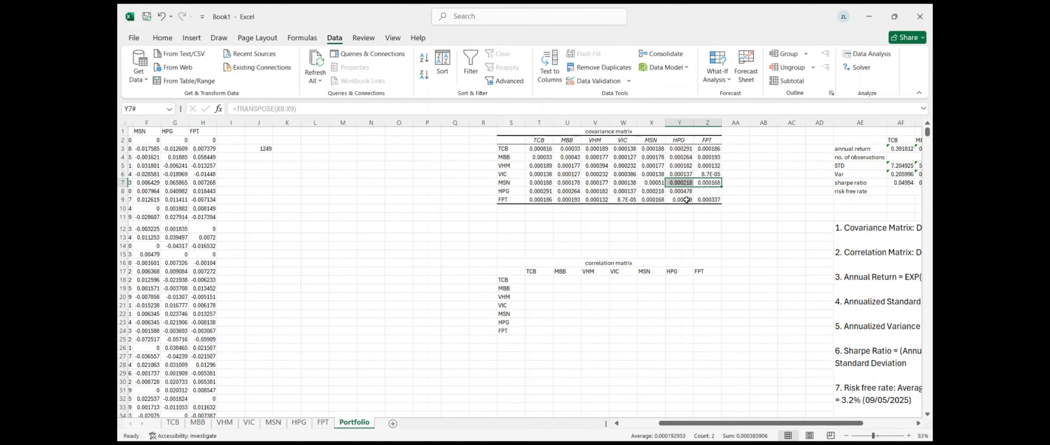
Set Z8 to =TRANSPOSE(Y9), completing the symmetric covariance matrix
click(707, 192)
text(=tran)
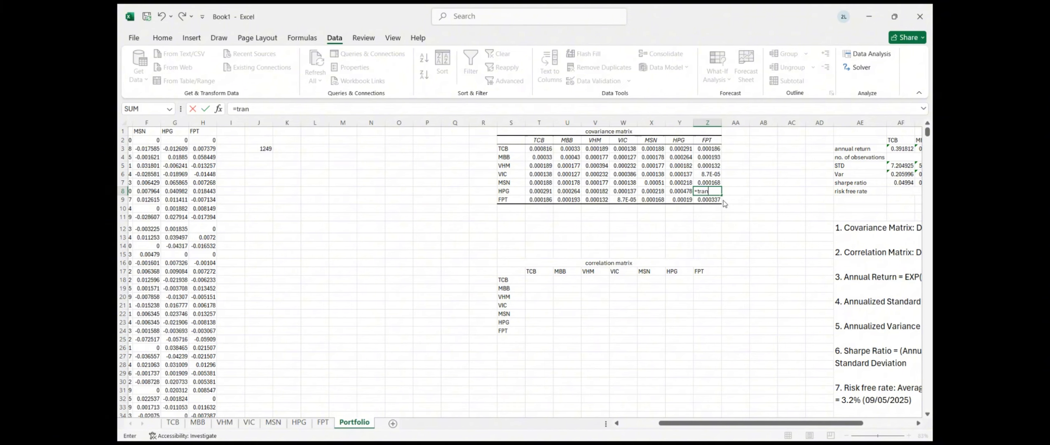
text(spose()
click(680, 200)
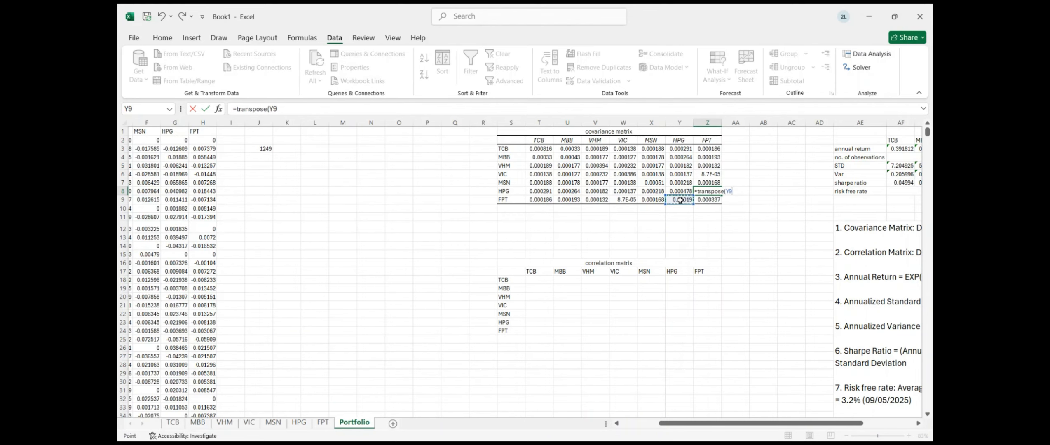
key(Return)
click(705, 225)
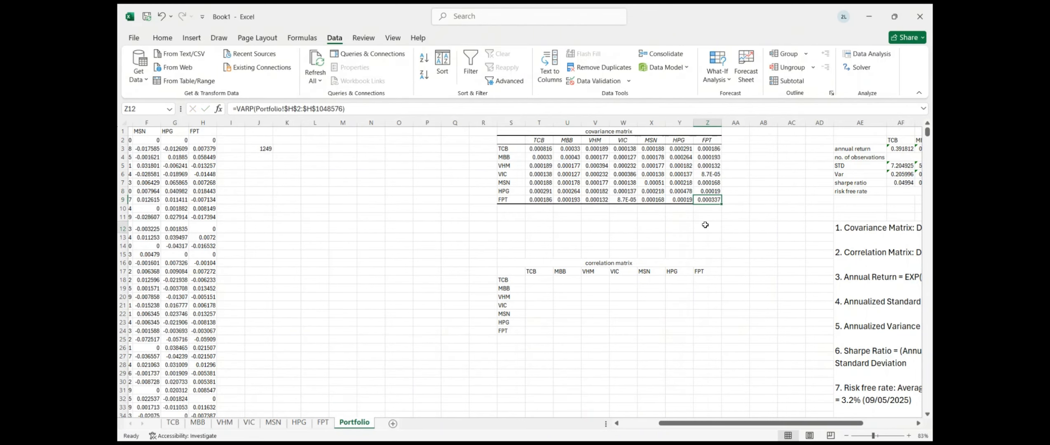
Set up Data Analysis Correlation on returns B1:H1250, outputting to the block below the covariance matrix
scroll(705, 225, up, 1)
scroll(705, 225, right, 1)
scroll(705, 224, left, 2)
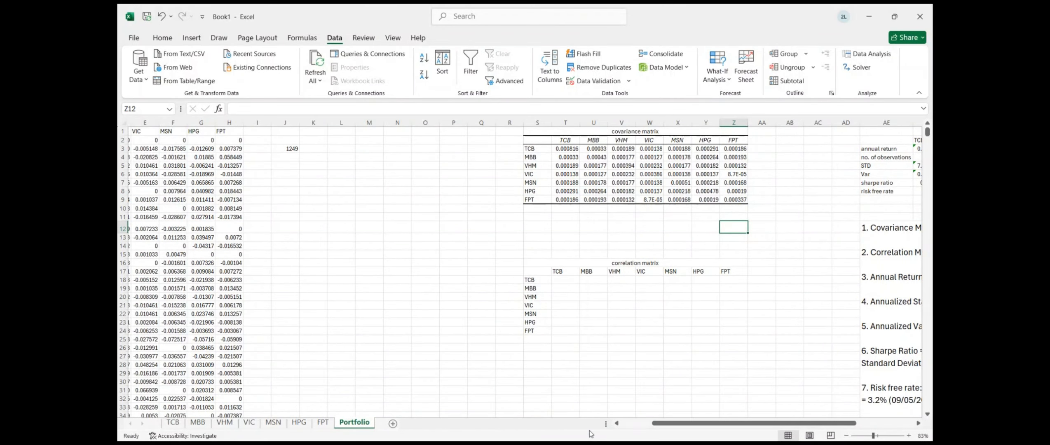
scroll(637, 233, right, 1)
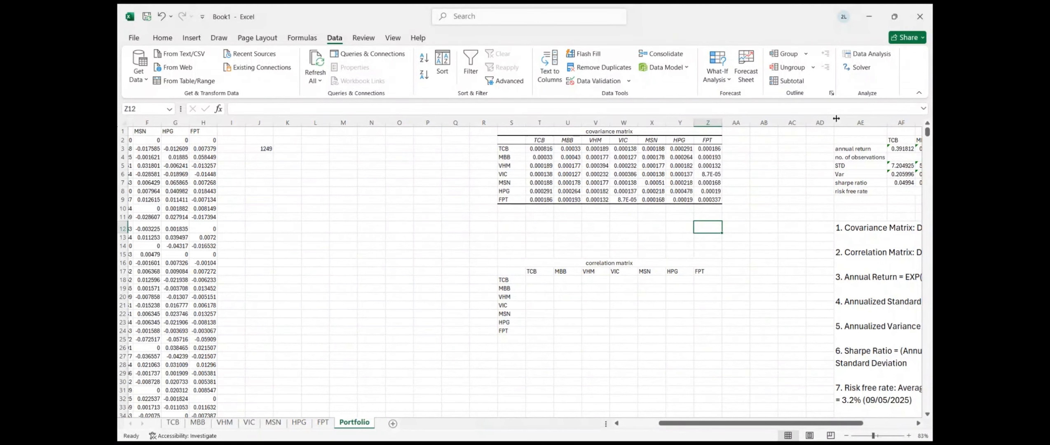
scroll(520, 274, left, 3)
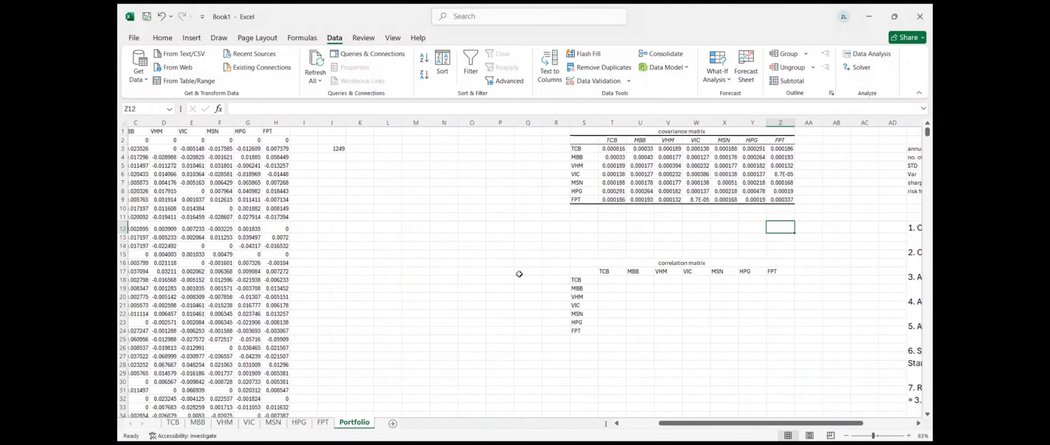
click(862, 55)
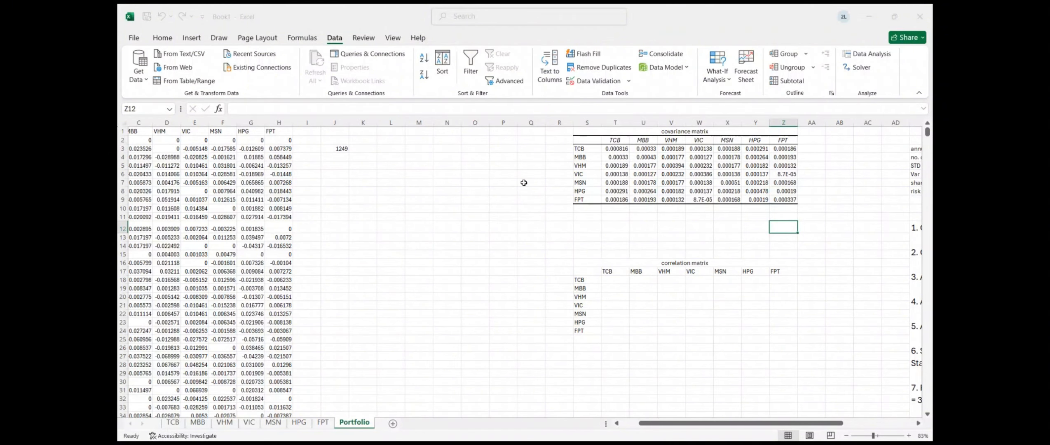
scroll(276, 156, left, 2)
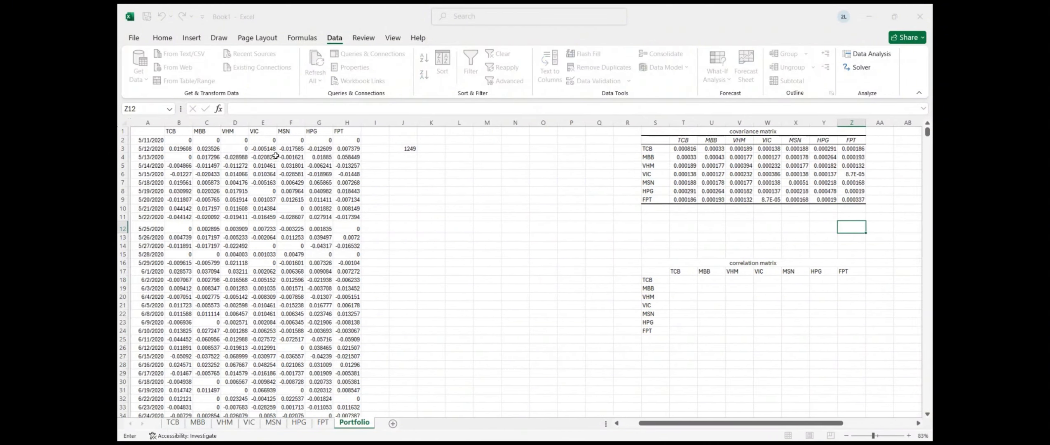
drag(176, 132, 350, 131)
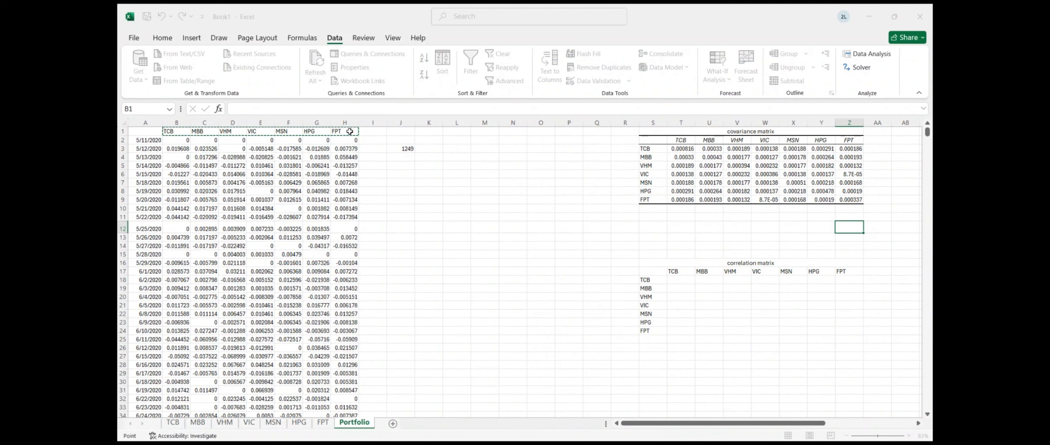
key(ctrl+shift+Down)
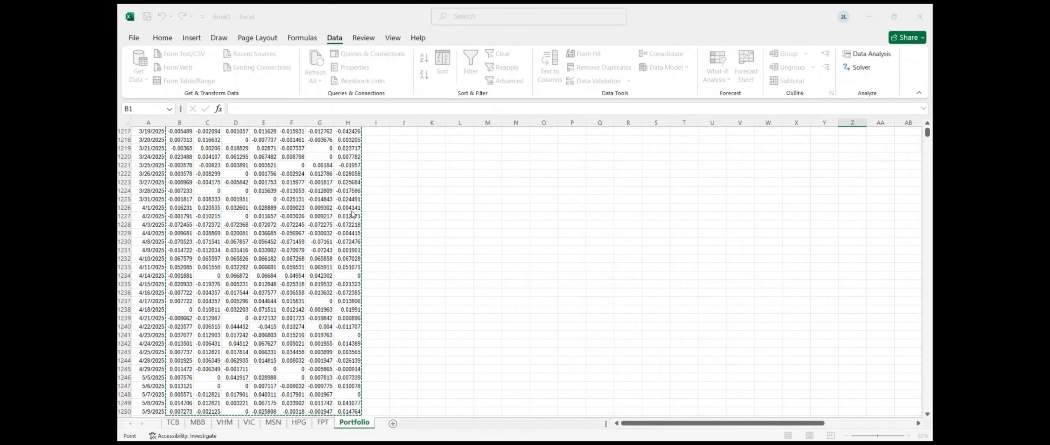
click(351, 215)
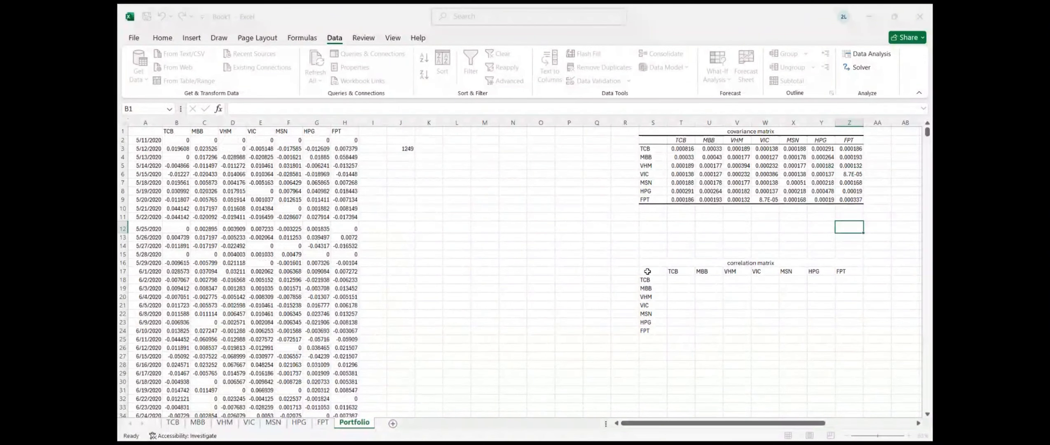
drag(647, 271, 857, 332)
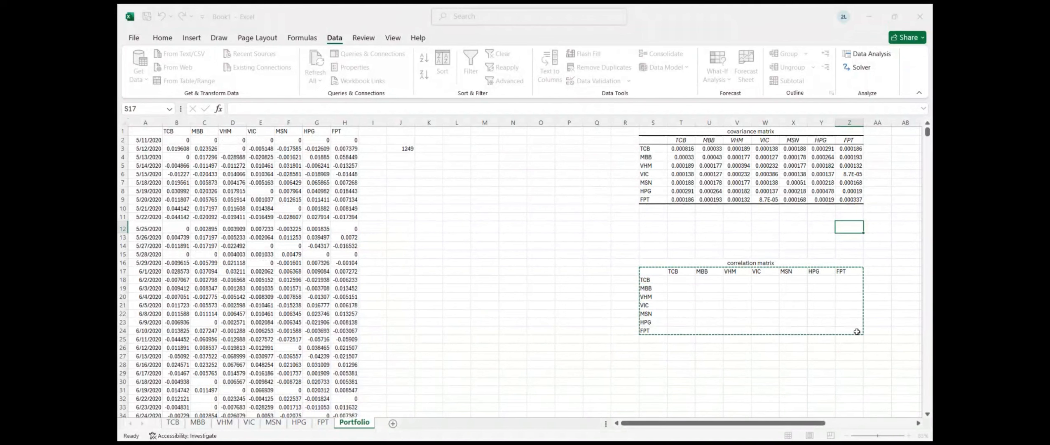
key(Escape)
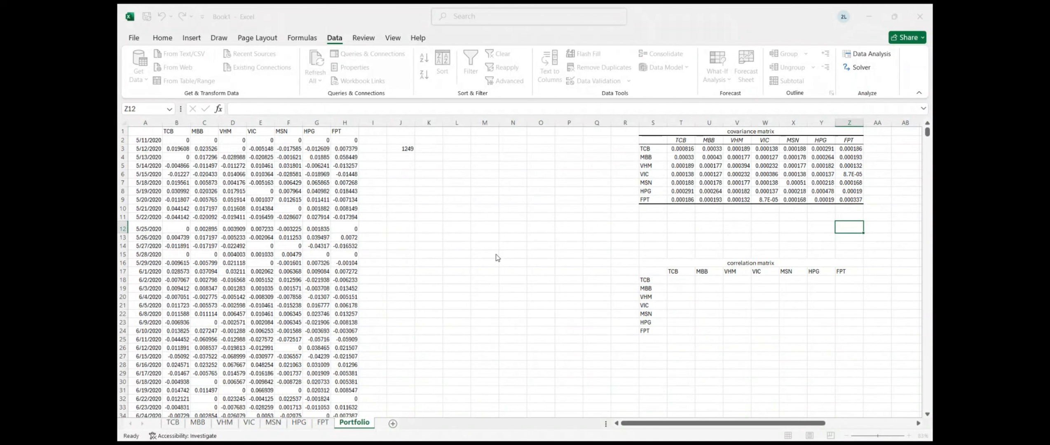
Generate the correlations, then fill U18:Z18 with =TRANSPOSE(T19:T24) and V19:Z19 with =TRANSPOSE(U20:U24)
click(715, 284)
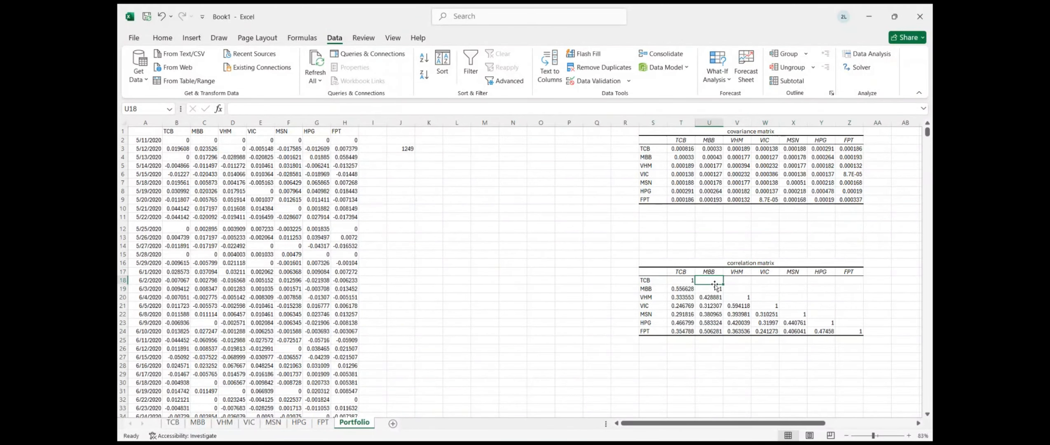
drag(714, 282, 850, 281)
text(=trans)
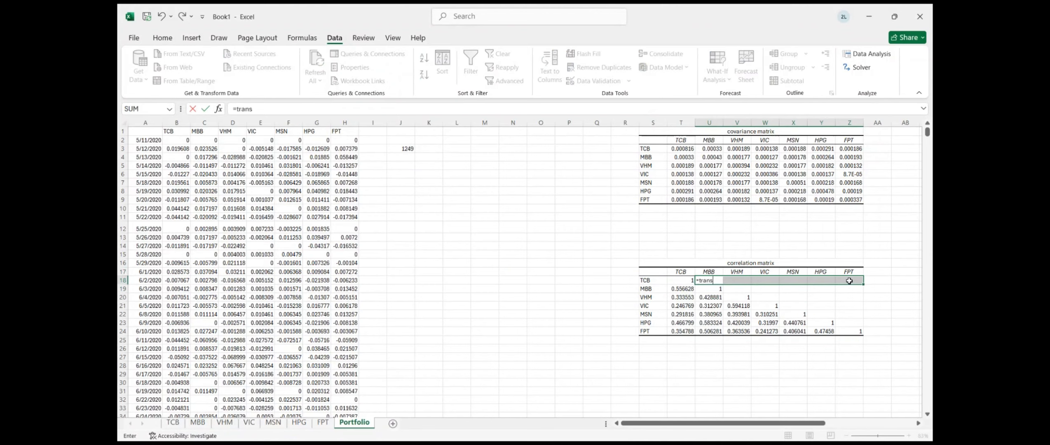
text(pose()
drag(677, 289, 679, 333)
key(Return)
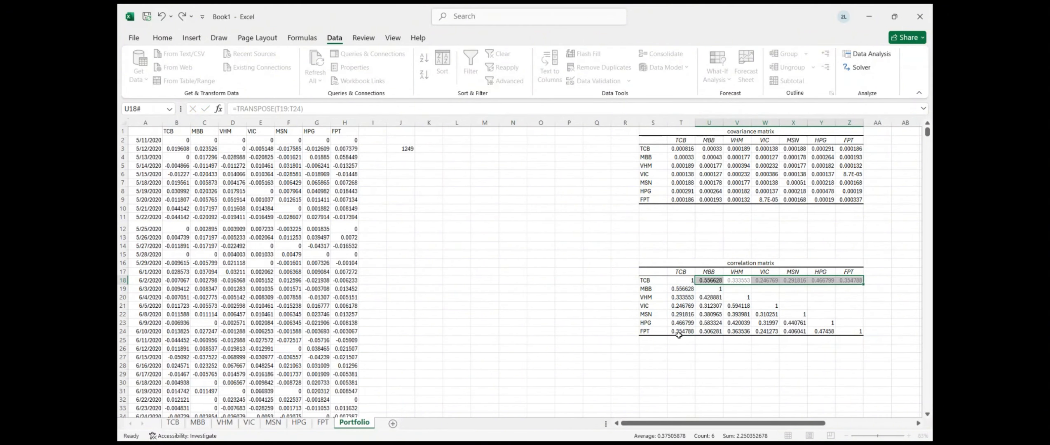
double_click(743, 289)
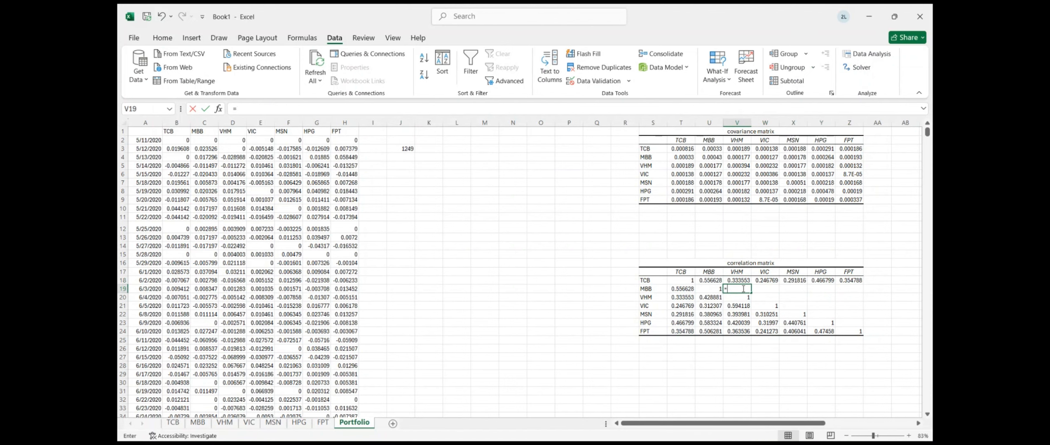
key(Escape)
drag(743, 288, 863, 291)
text(=tr)
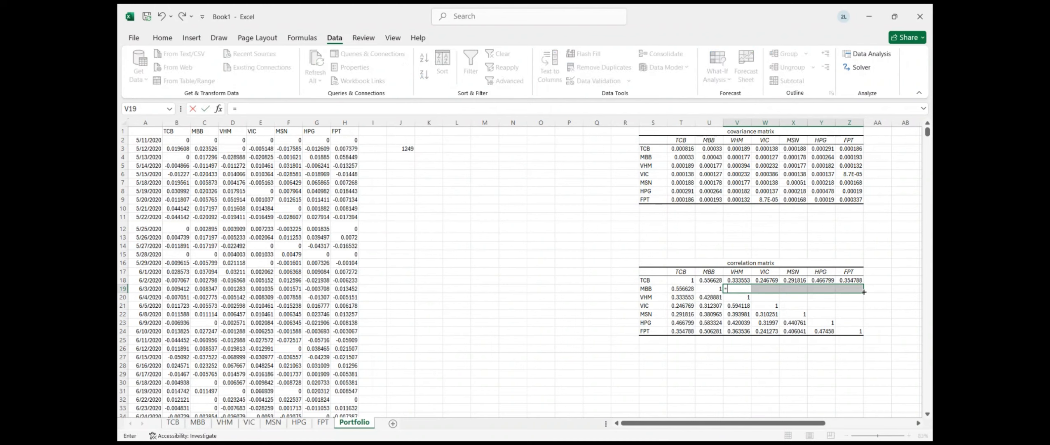
text(anspose()
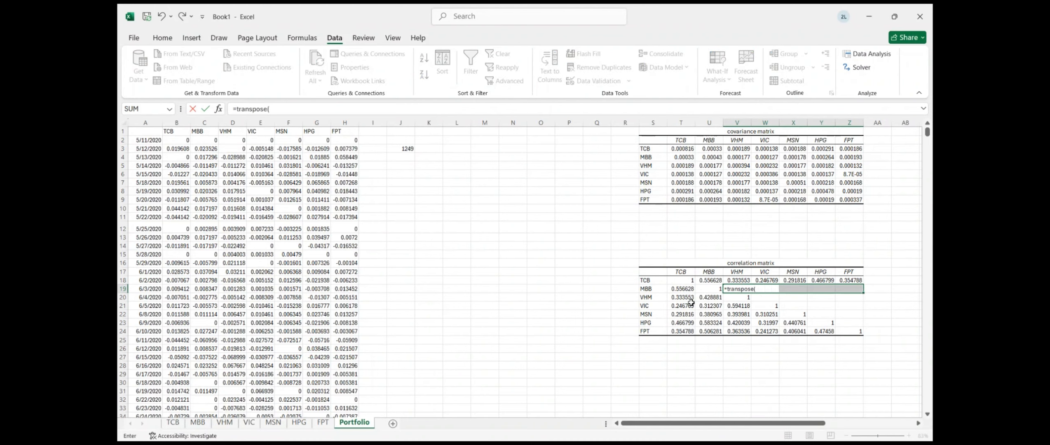
drag(702, 301, 705, 333)
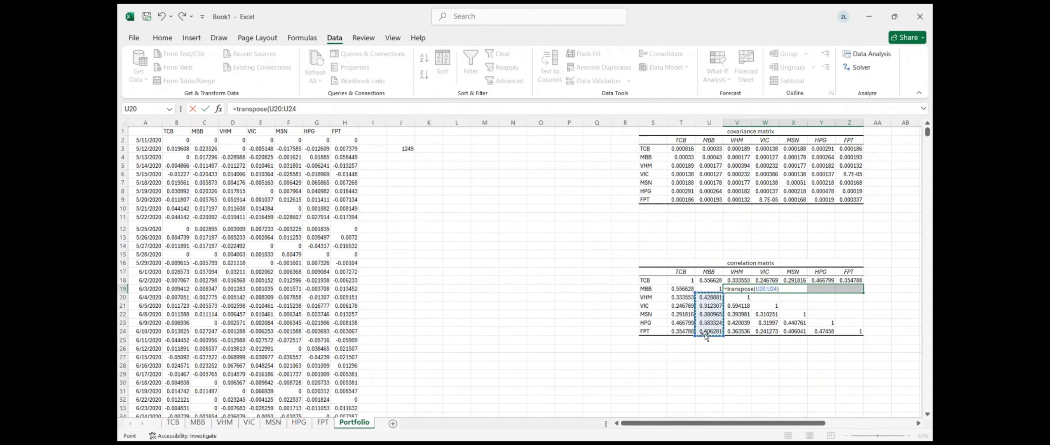
key(Return)
Fill W20:Z20 with =TRANSPOSE(V21:V24) and X21:Z21 with the transposed VIC column W22:W24
click(763, 300)
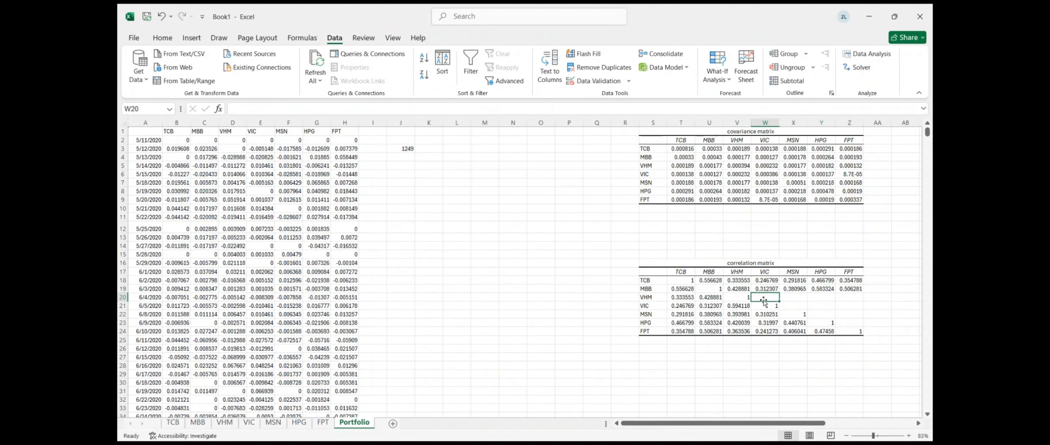
text(=)
key(Escape)
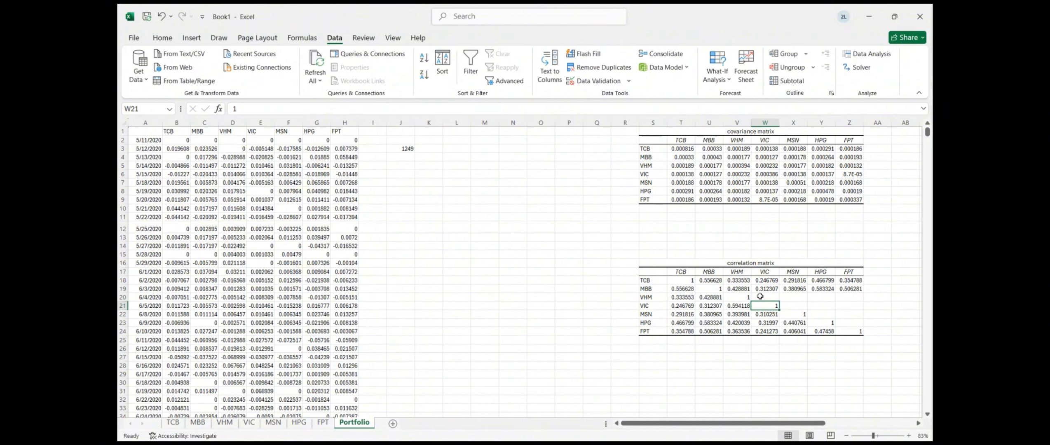
drag(764, 299, 861, 298)
text(=)
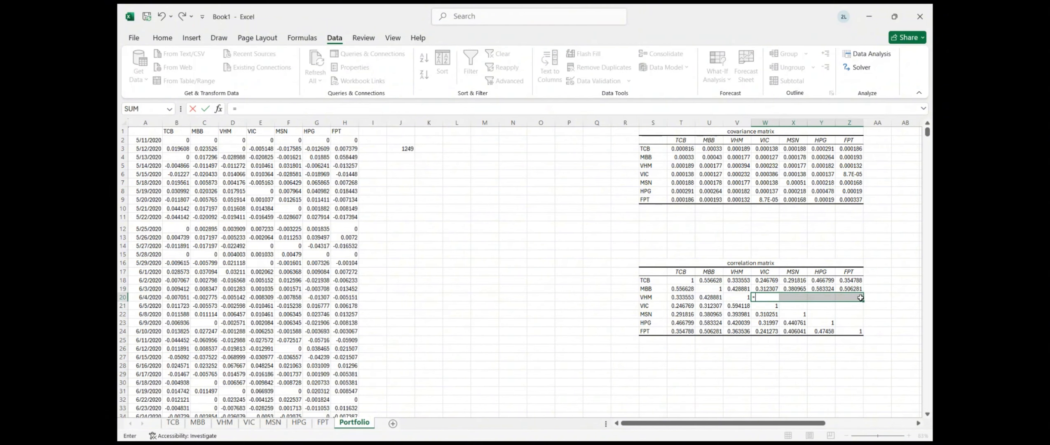
text(transpose()
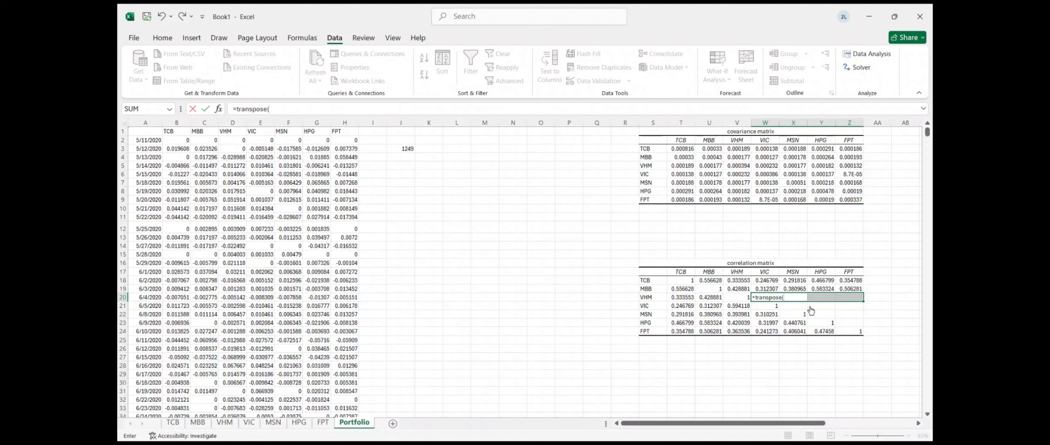
drag(738, 305, 735, 334)
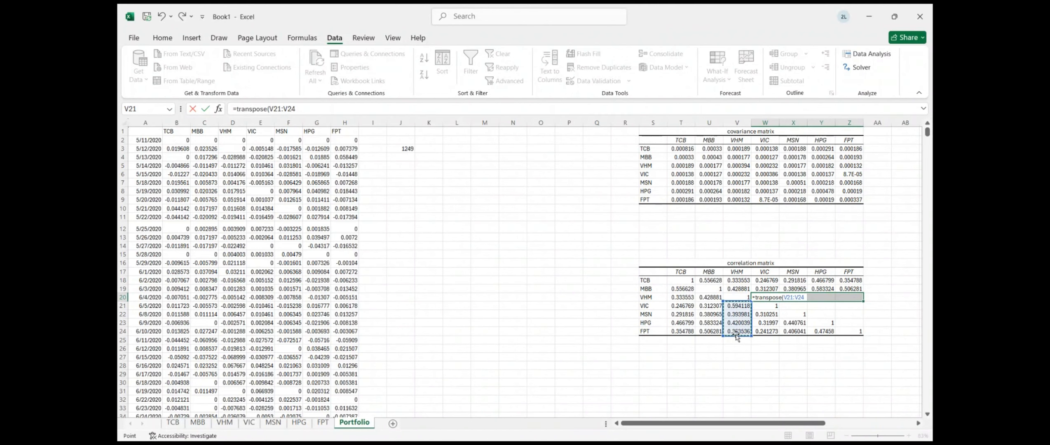
key(ctrl+shift+Return)
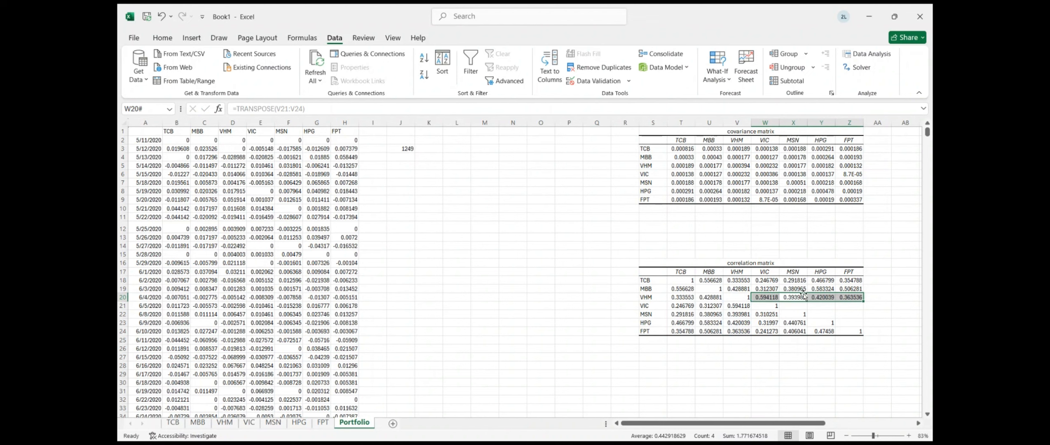
click(803, 306)
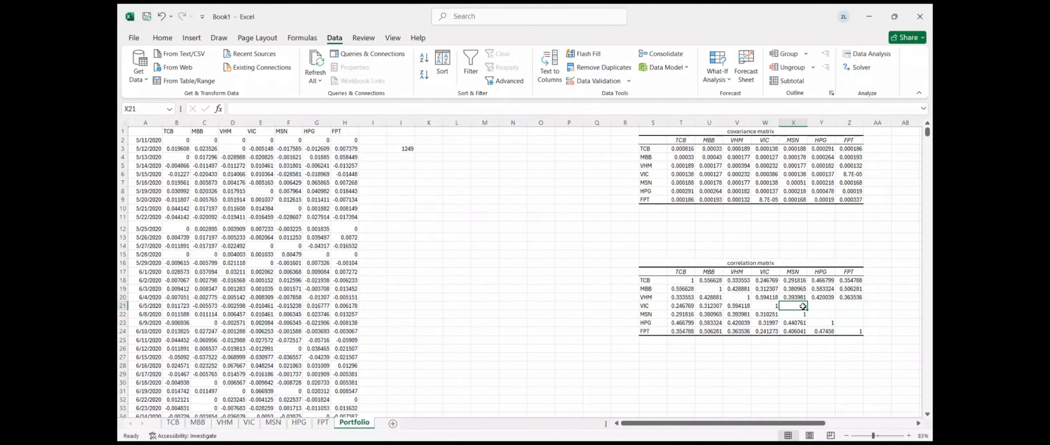
drag(802, 306, 847, 310)
text(=t)
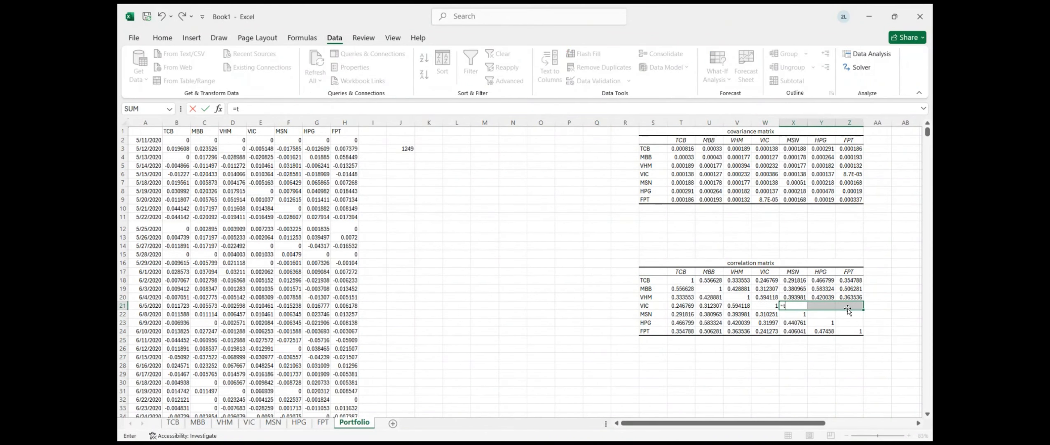
text(ranspose()
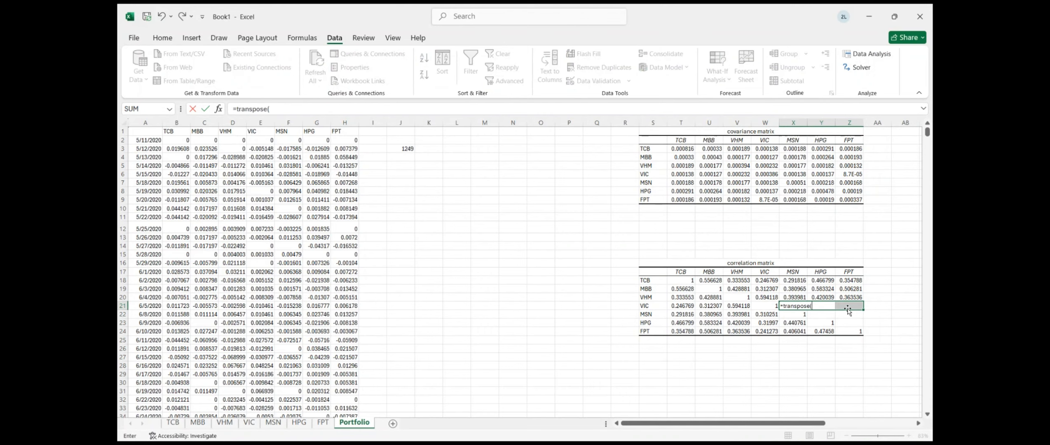
drag(765, 313, 768, 334)
click(769, 340)
key(Tab)
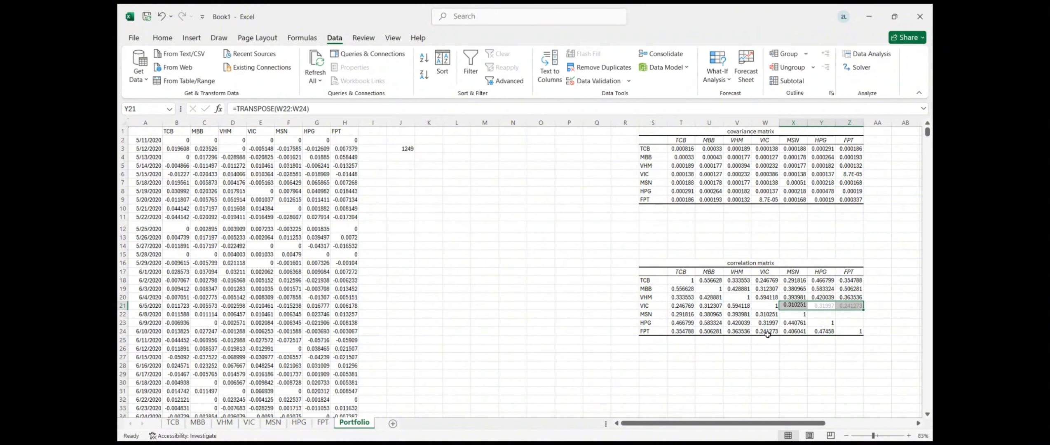
Fill Y22:Z22 with =TRANSPOSE(X23:X24) and Z23 with =TRANSPOSE(Y24), completing the correlation matrix
click(824, 314)
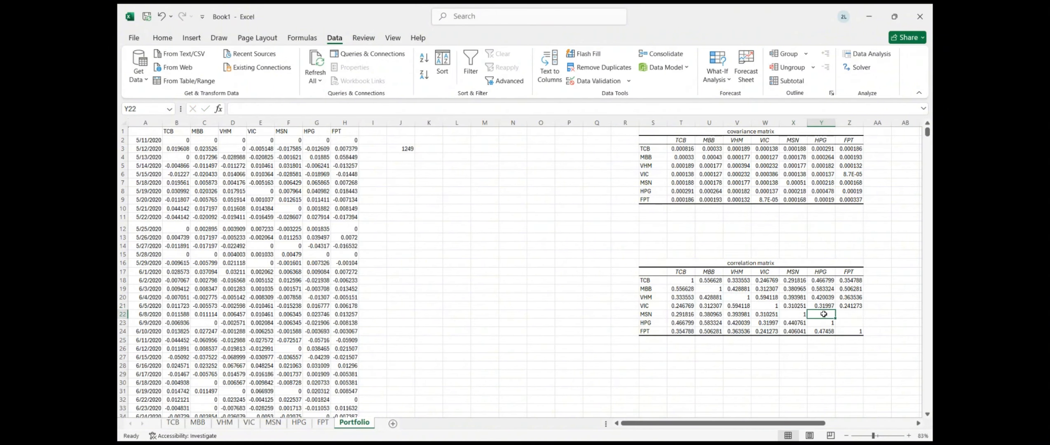
text(=)
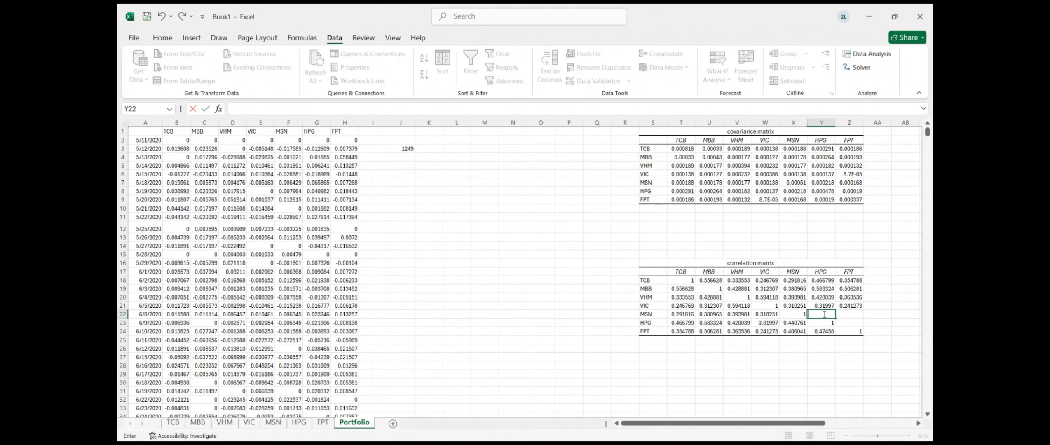
click(862, 316)
drag(829, 315, 864, 318)
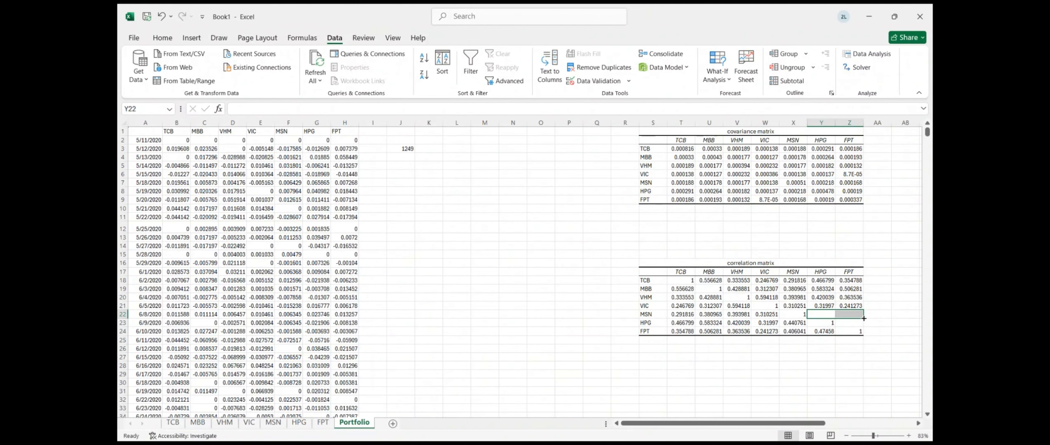
text(=trans)
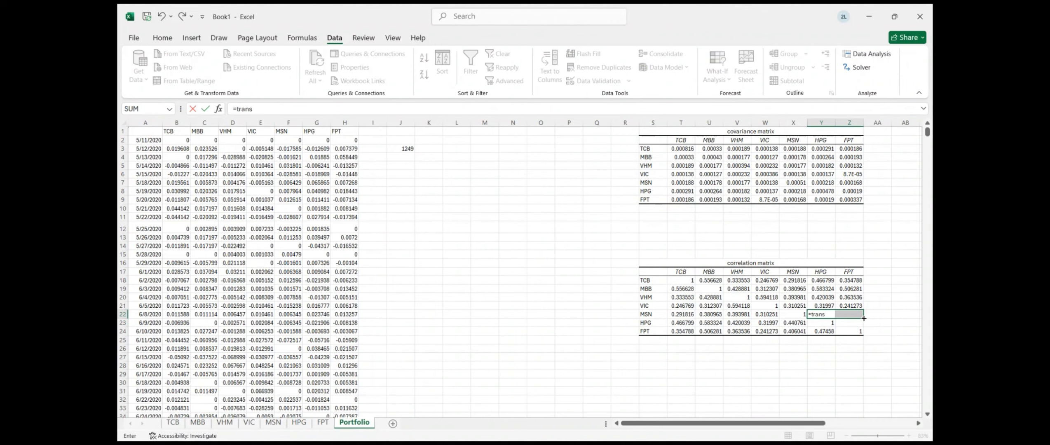
text(pose()
drag(786, 323, 788, 331)
key(Return)
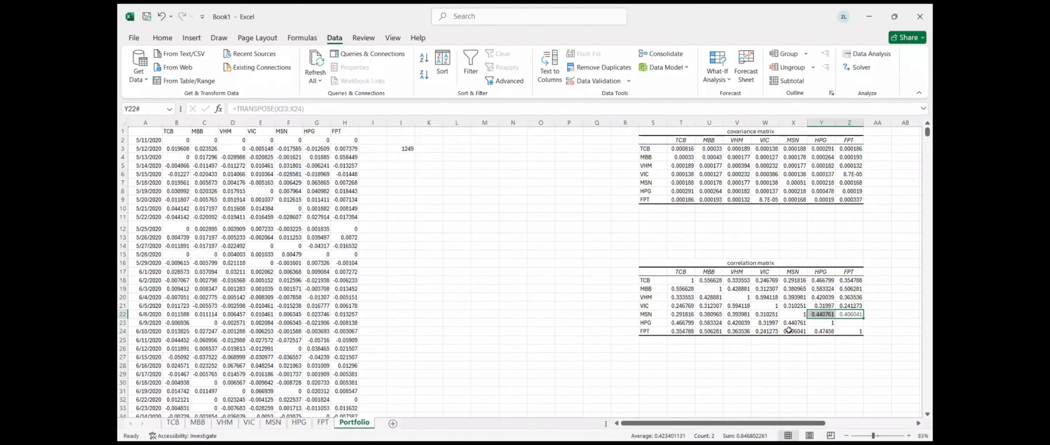
click(848, 324)
text(=)
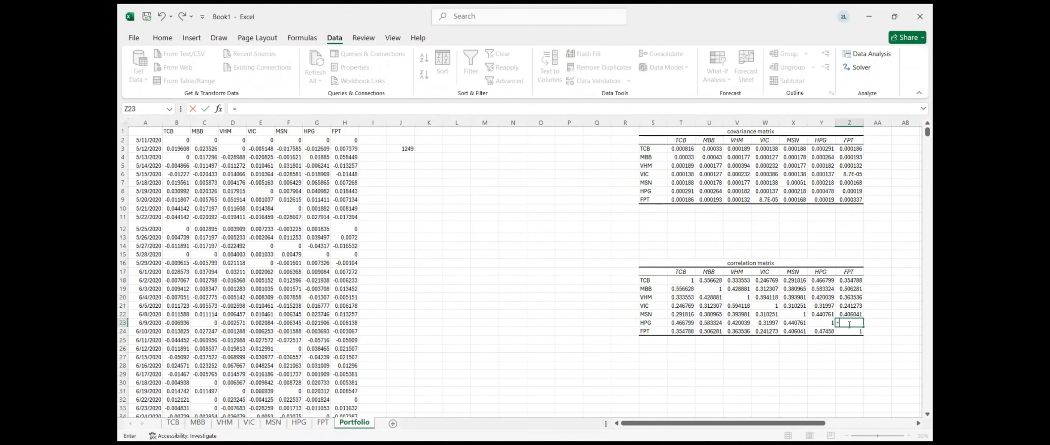
text(transpose()
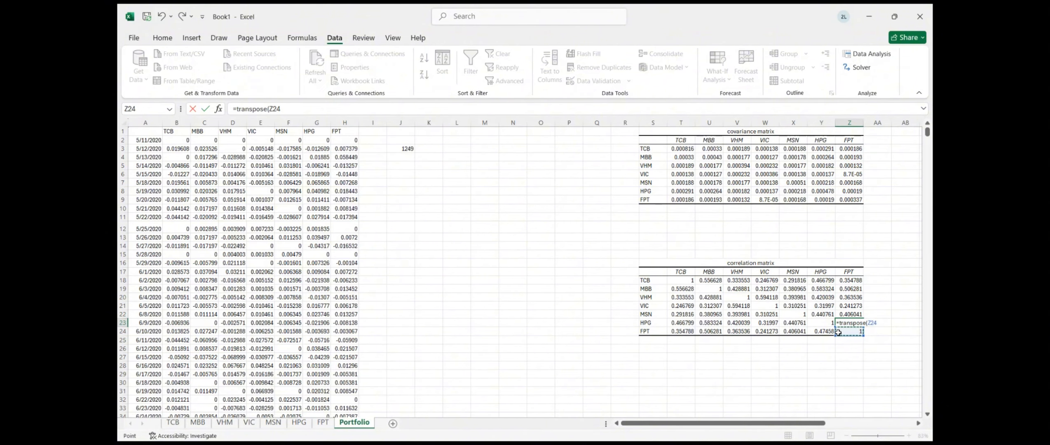
click(823, 332)
text(_)
key(BackSpace)
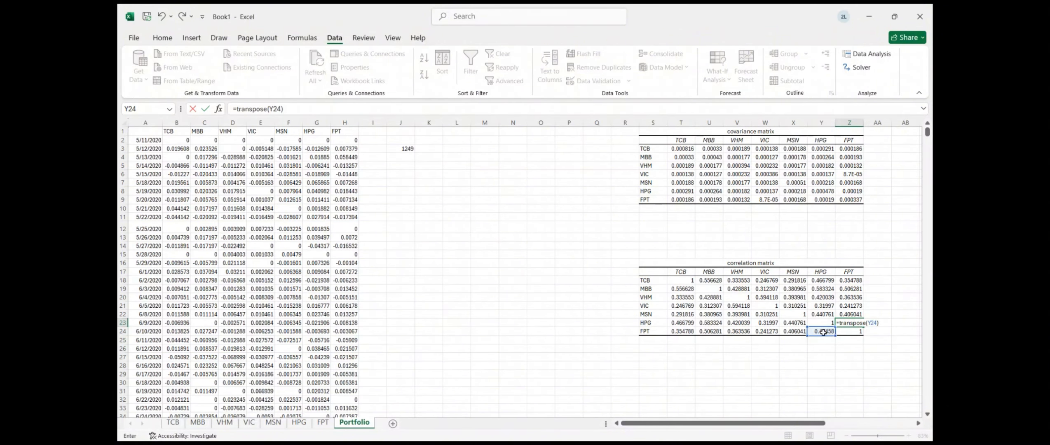
text())
key(Return)
click(896, 313)
Enter a 0.1 weight for TCB and MBB in Q2 and R2
scroll(896, 312, right, 3)
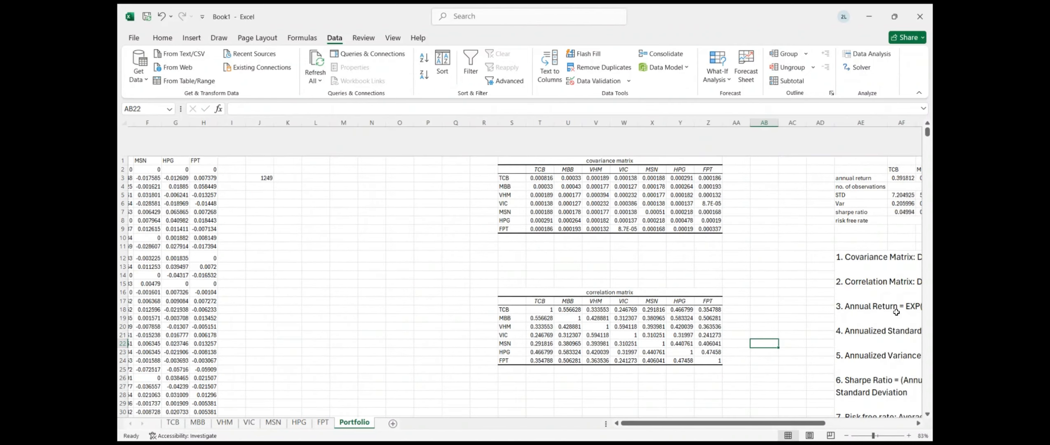
scroll(672, 356, down, 1)
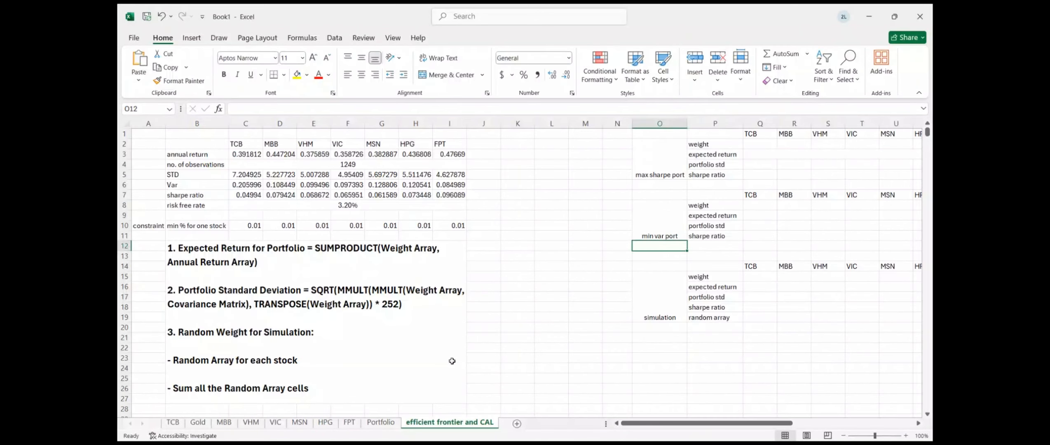
scroll(478, 288, down, 2)
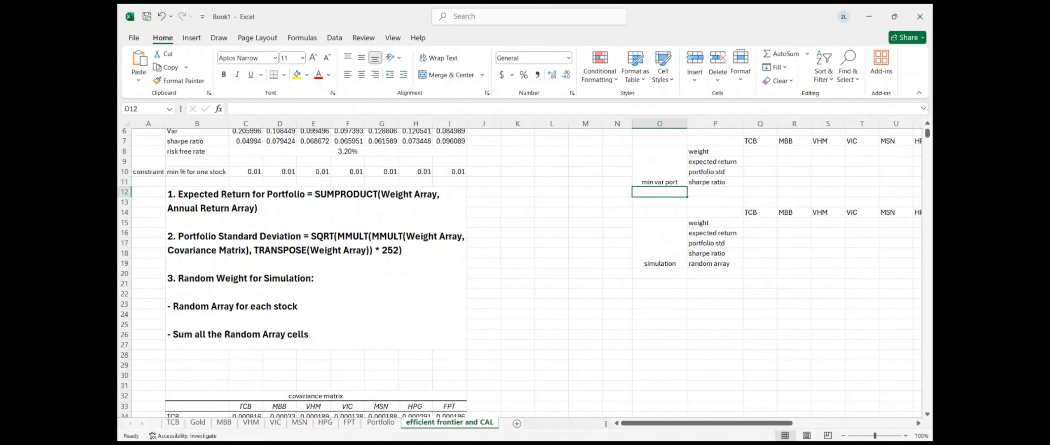
scroll(432, 393, down, 8)
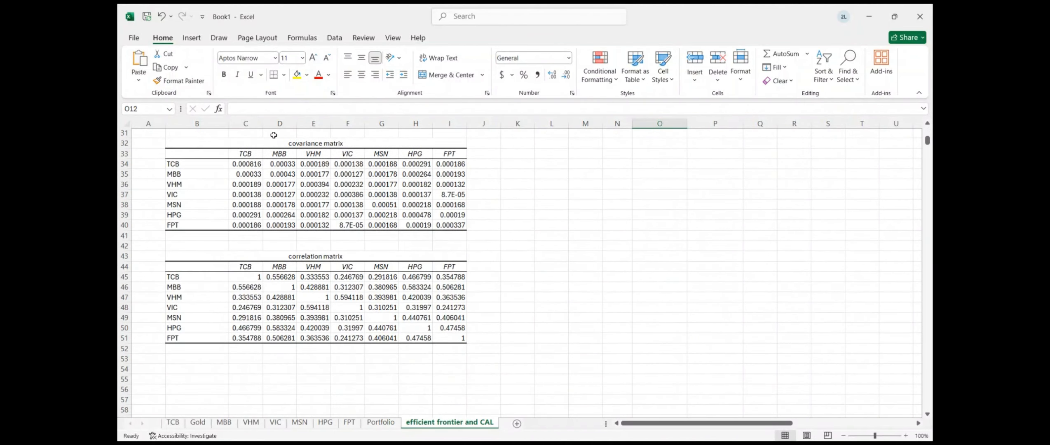
scroll(286, 191, up, 10)
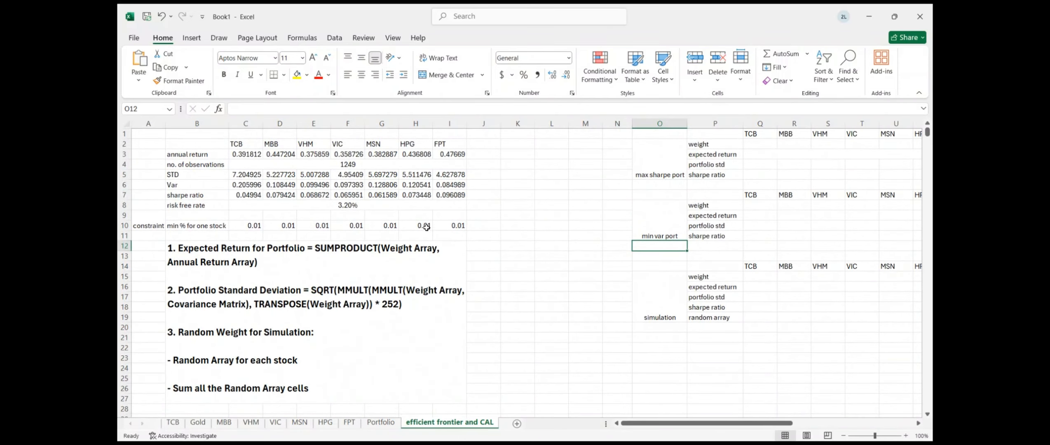
scroll(421, 209, down, 2)
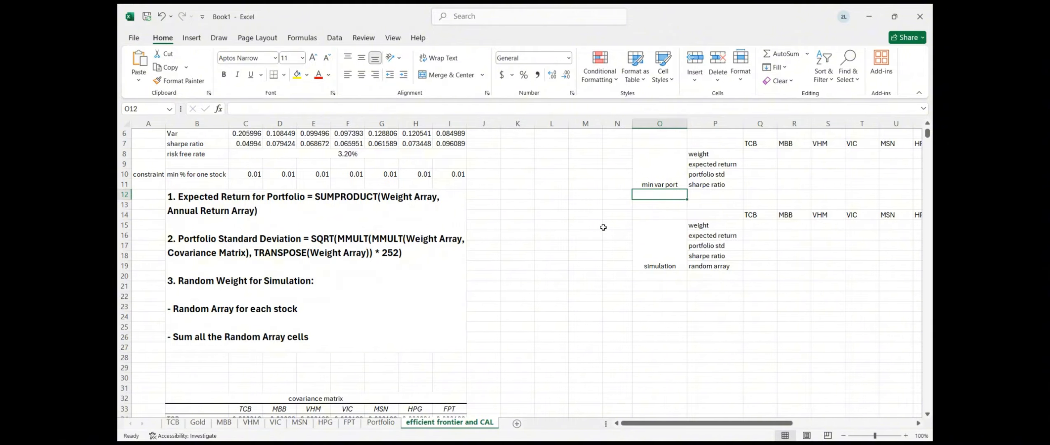
scroll(603, 227, up, 2)
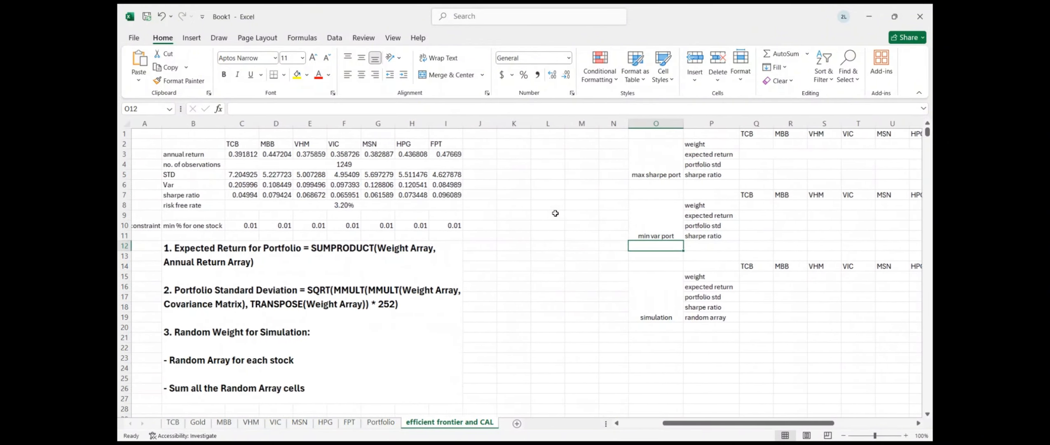
scroll(757, 246, left, 1)
scroll(757, 246, right, 3)
scroll(757, 246, left, 3)
scroll(757, 246, right, 2)
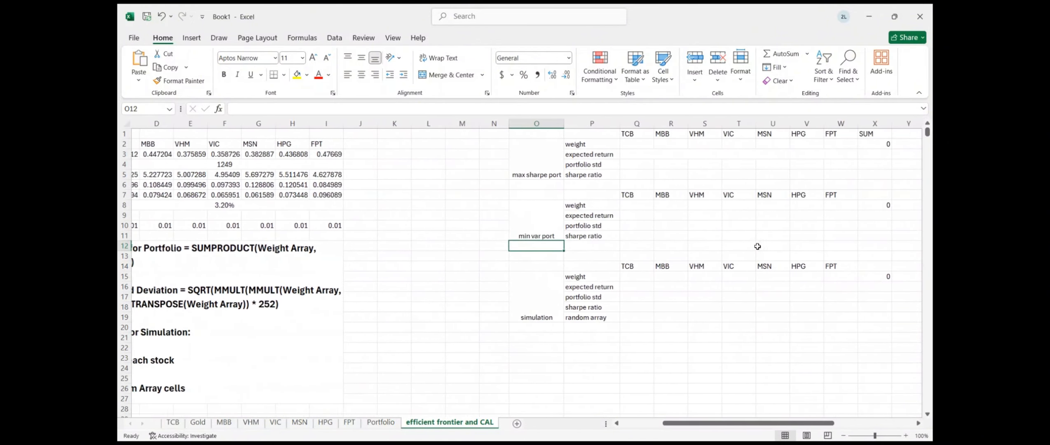
click(619, 145)
text(0.1)
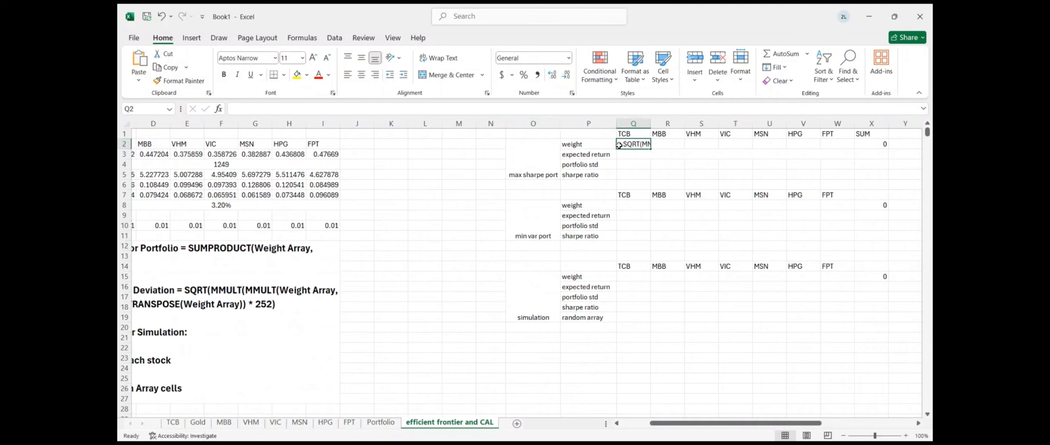
key(Return)
key(Up)
key(Right)
text(0.1)
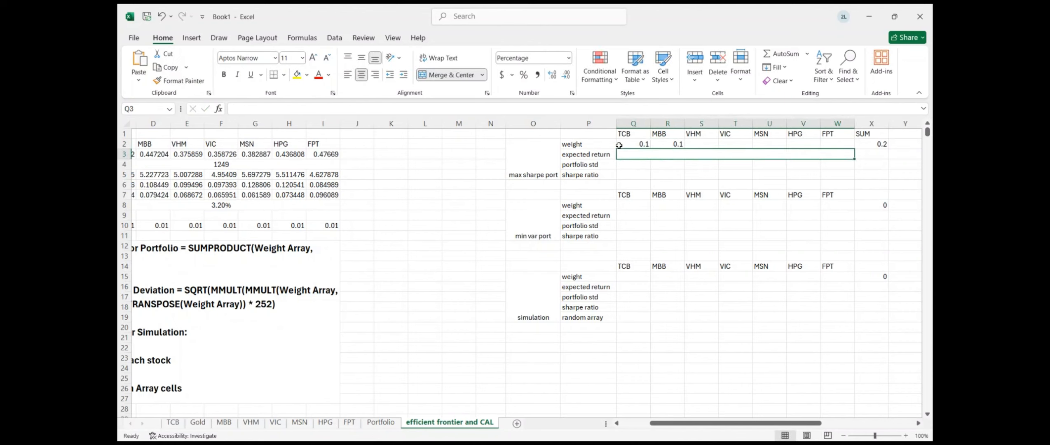
Fill the 0.1 weight across to W2 so all seven stocks through FPT weigh 0.1
drag(619, 145, 691, 150)
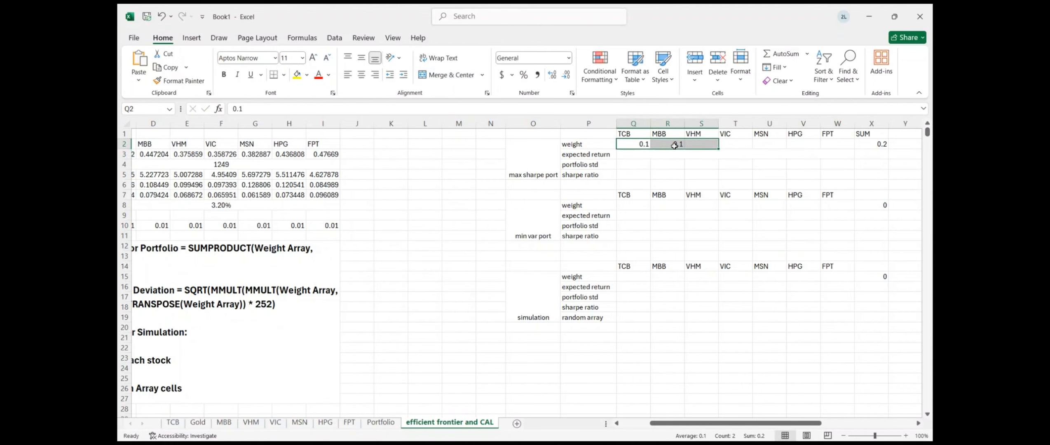
click(658, 150)
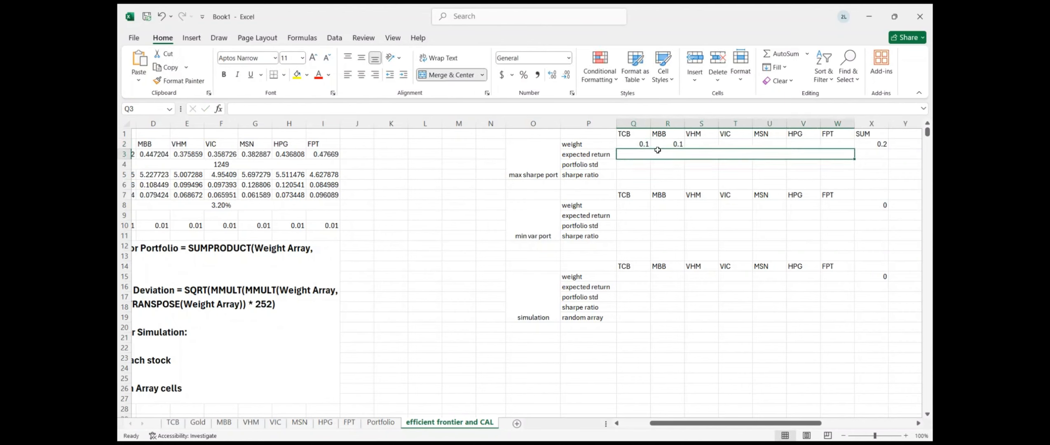
click(645, 145)
key(shift+Right)
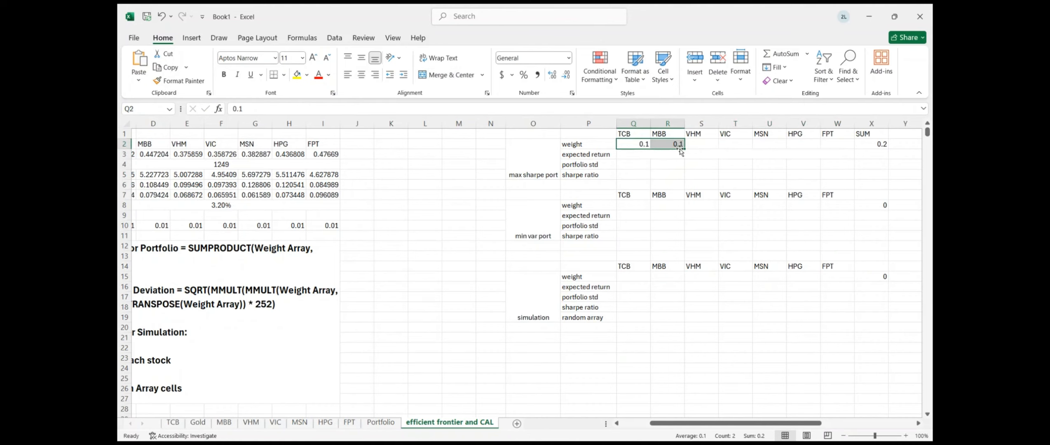
drag(680, 150, 848, 147)
click(631, 185)
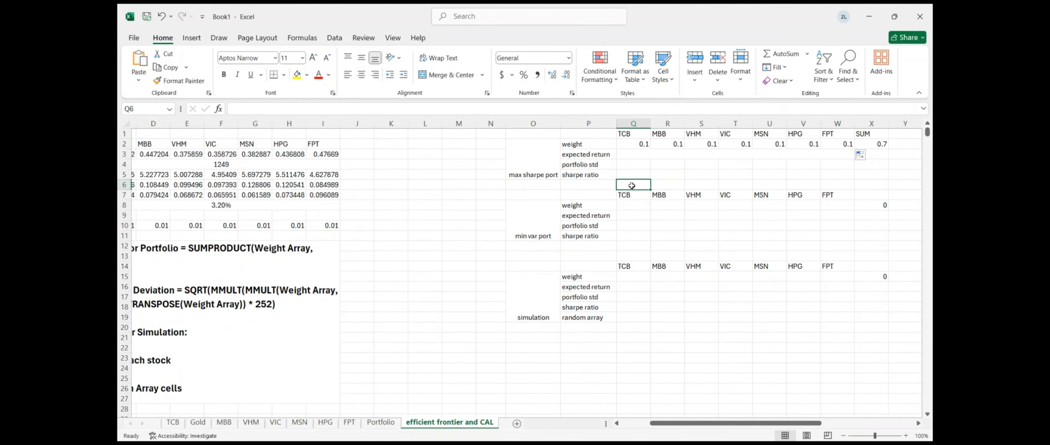
click(629, 155)
scroll(629, 156, left, 3)
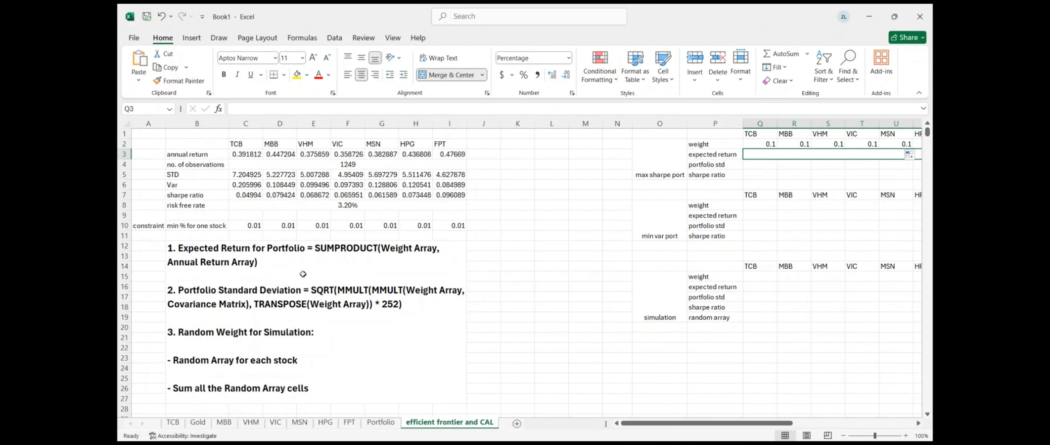
Copy the SUMPRODUCT expected-return formula text from the notes cell, leaving the notes unchanged
double_click(397, 257)
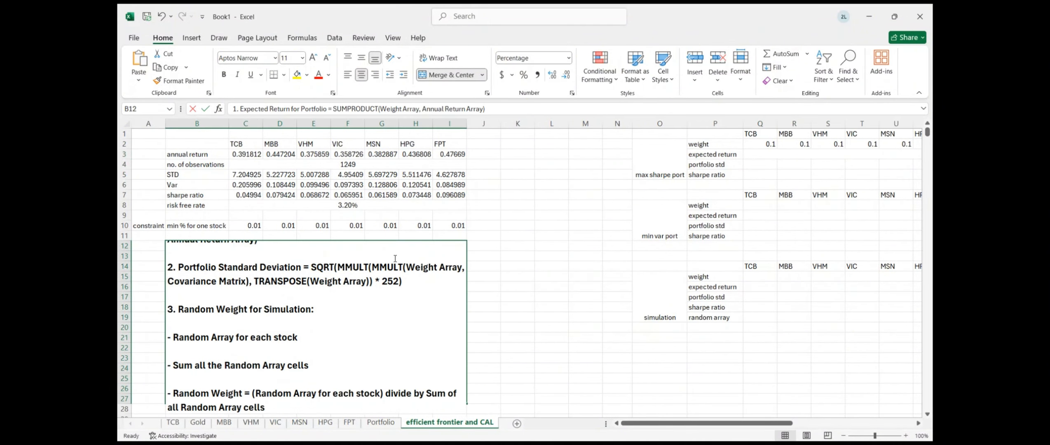
key(Up)
key(Up)
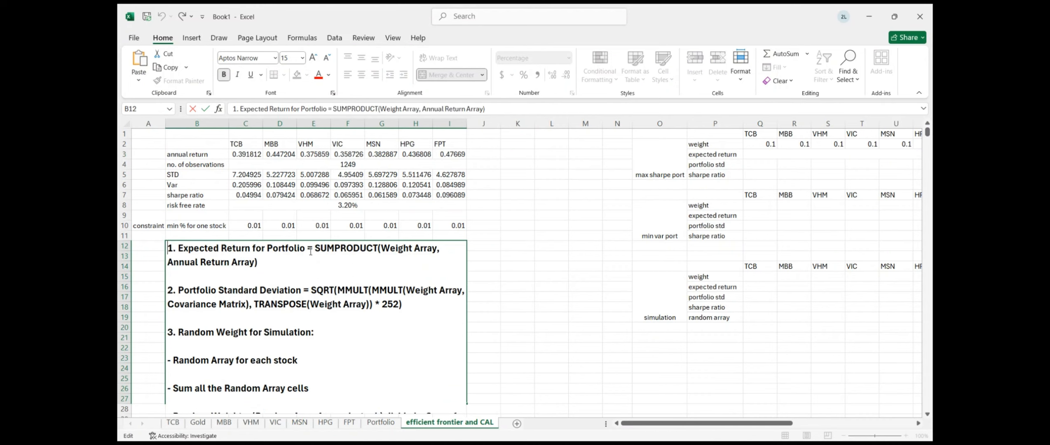
click(314, 250)
key(ctrl+shift+End)
text(SQRT(MMULT(MMULT(Weight Array, Covariance Matrix), TRANSPOSE(Weight Array)) * 252))
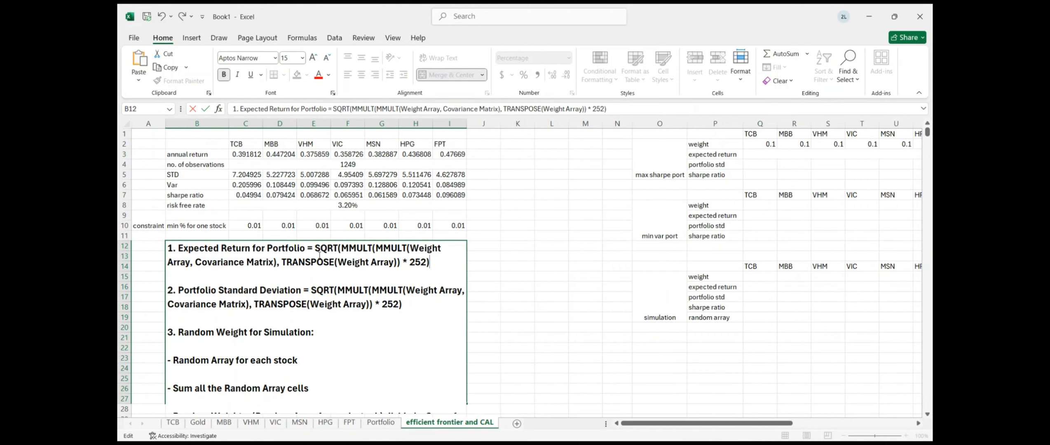
key(ctrl+z)
key(ctrl+c)
click(553, 235)
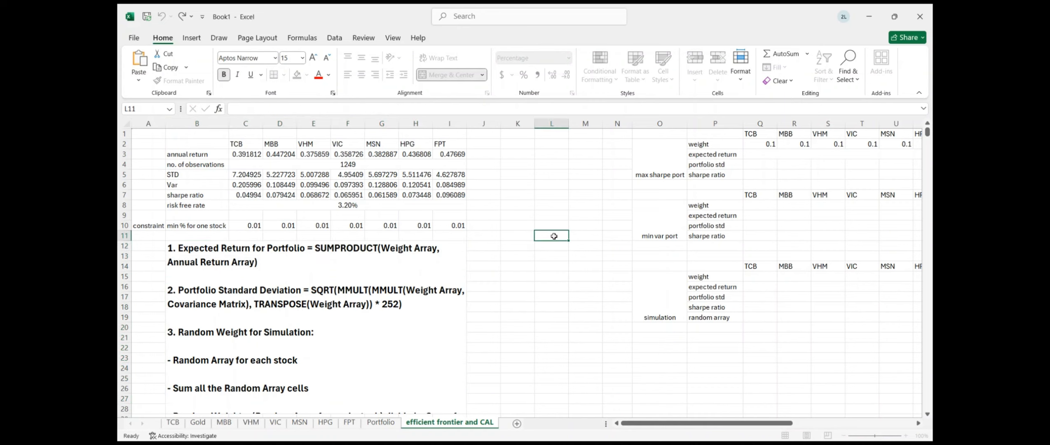
Enter =SUMPRODUCT(Q2:W2, C3:I3) in Q3, giving a 29% expected return
click(755, 154)
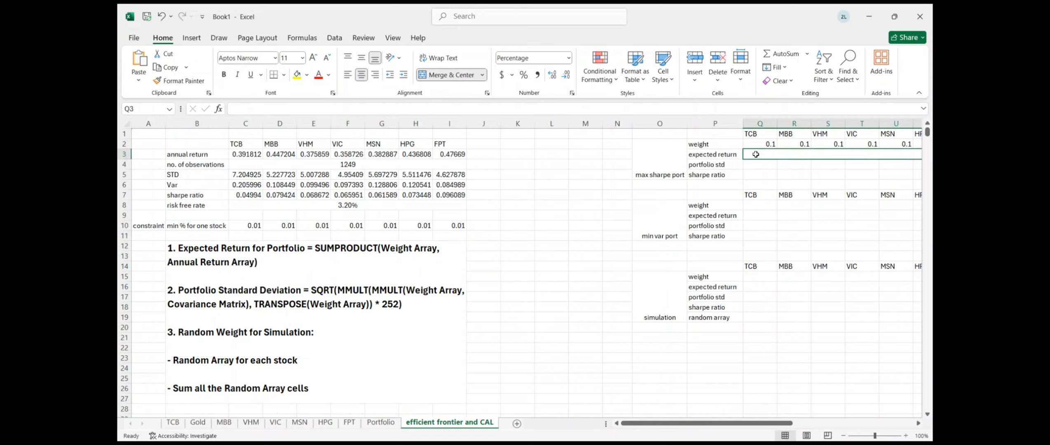
double_click(755, 154)
key(ctrl+v)
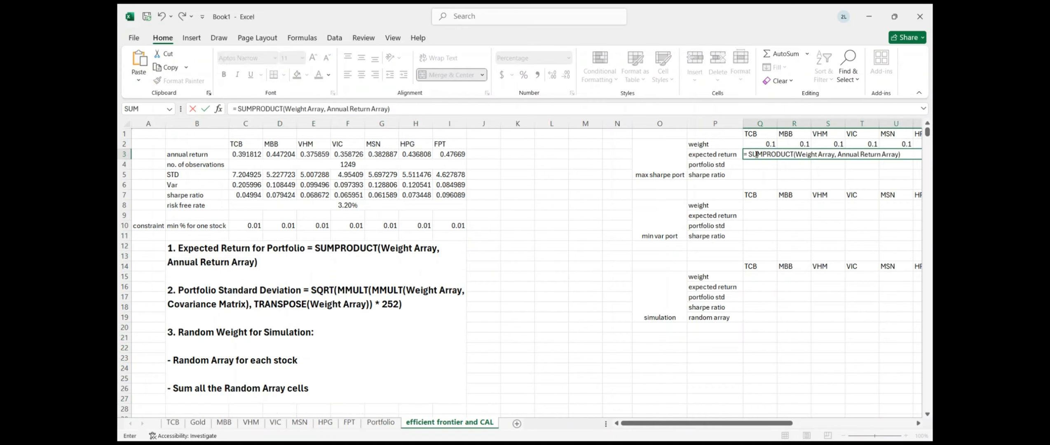
click(795, 155)
drag(797, 154, 834, 158)
text(\)
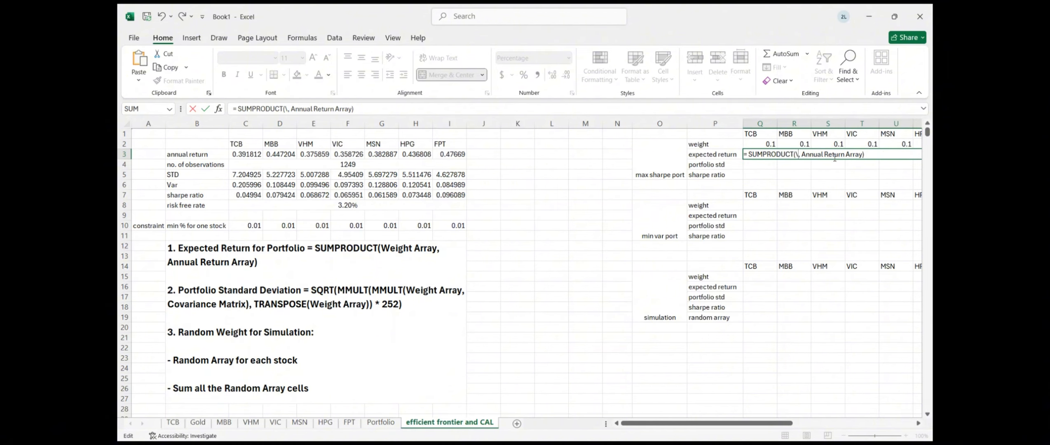
key(BackSpace)
drag(758, 143, 872, 144)
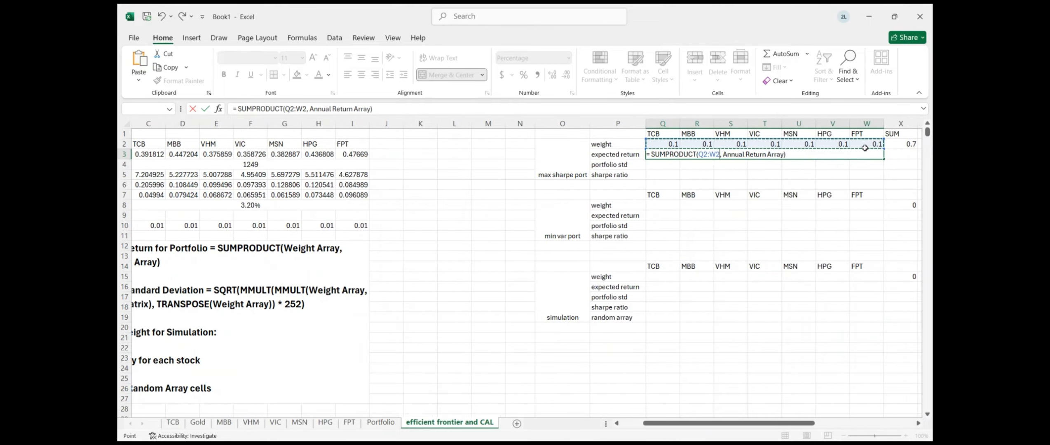
drag(724, 155, 782, 153)
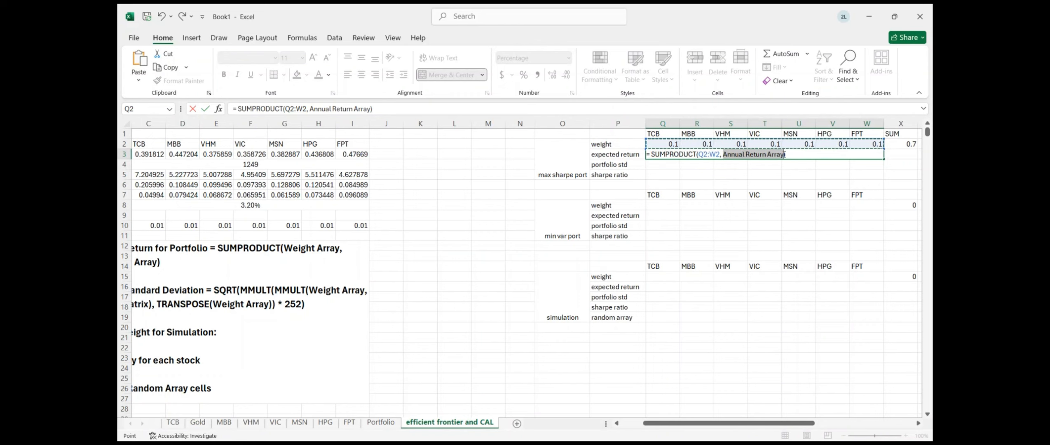
key(BackSpace)
scroll(551, 178, left, 2)
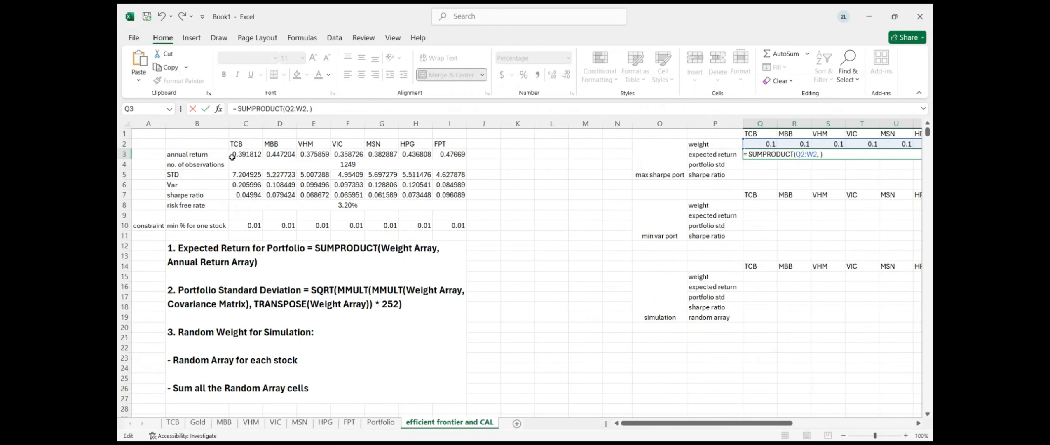
drag(232, 155, 456, 154)
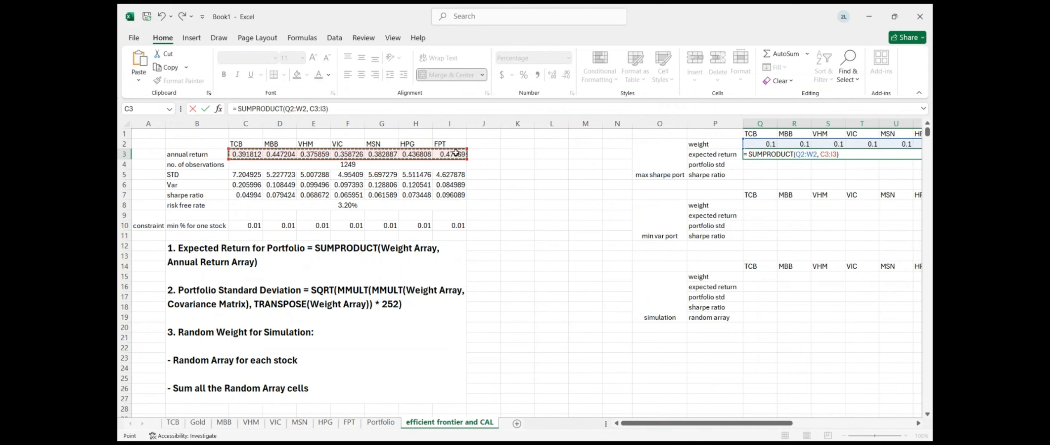
key(Return)
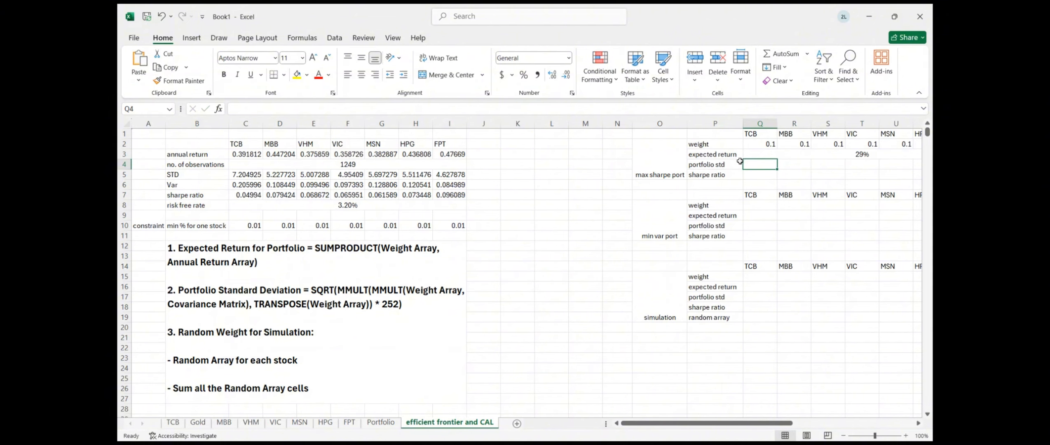
Copy the standard deviation formula template from the notes and paste it into Q4
double_click(308, 304)
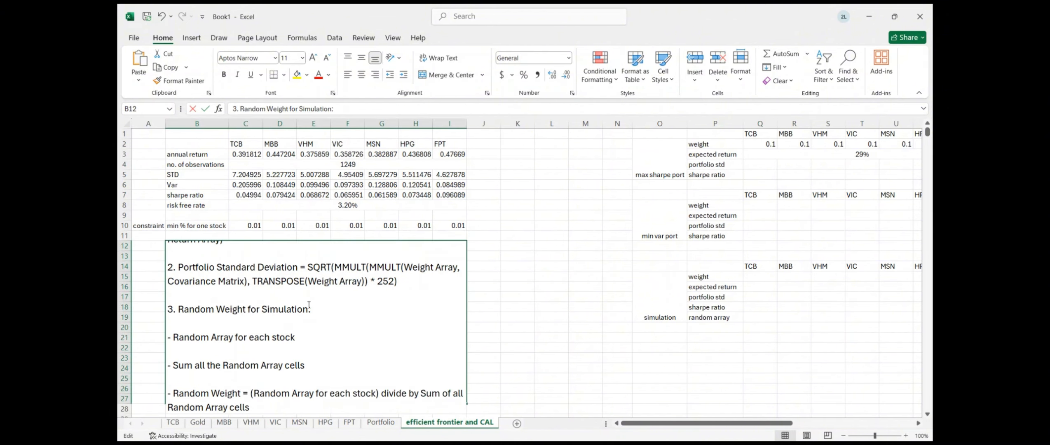
drag(301, 267, 410, 282)
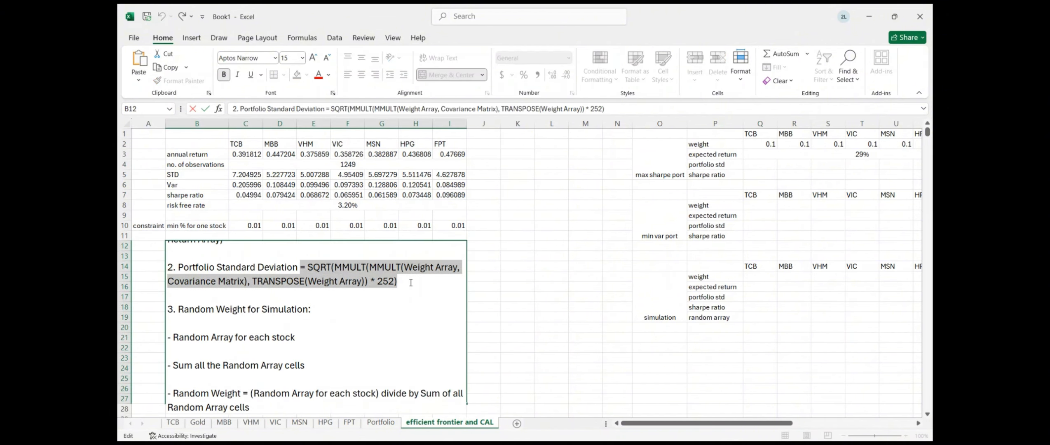
key(ctrl+c)
click(706, 186)
click(754, 165)
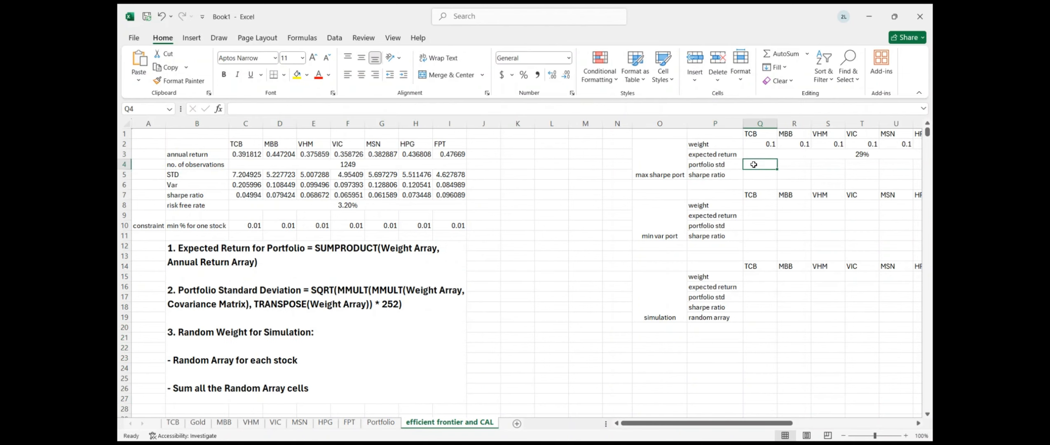
double_click(754, 164)
key(ctrl+v)
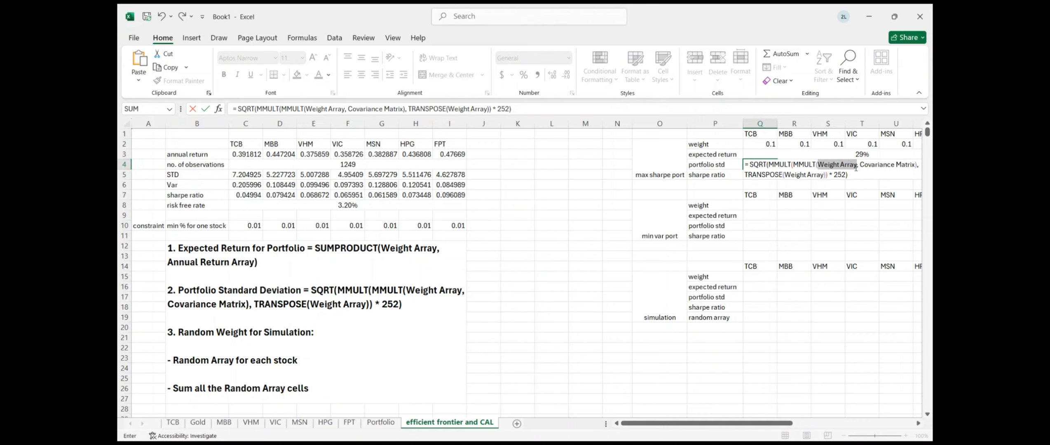
Replace the placeholders with Q2:W2, C34:I40 and TRANSPOSE(Q2:W2), giving a 0.167977 std
key(BackSpace)
drag(751, 142, 887, 145)
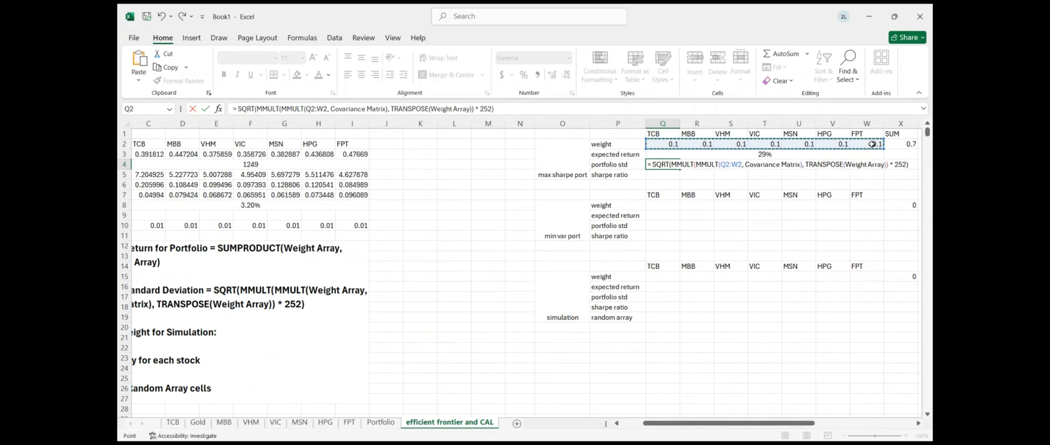
drag(747, 166, 800, 164)
key(BackSpace)
scroll(378, 294, down, 6)
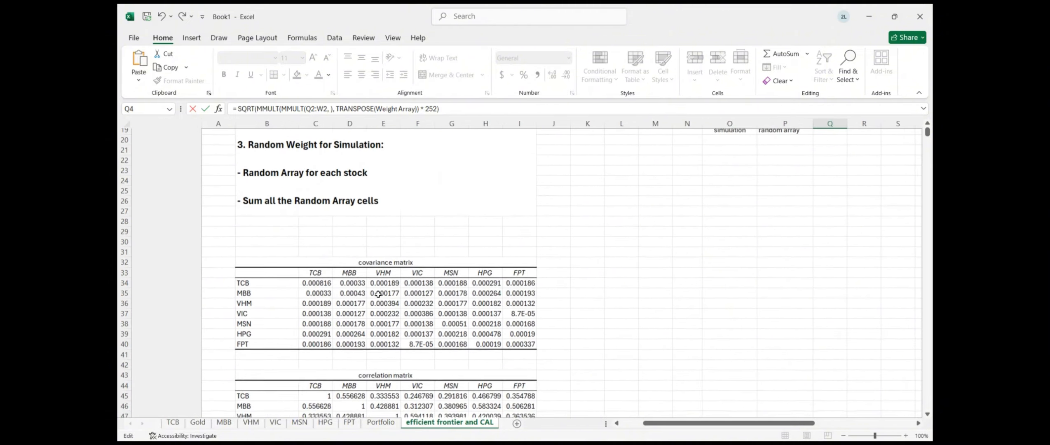
scroll(271, 292, left, 2)
drag(244, 286, 435, 345)
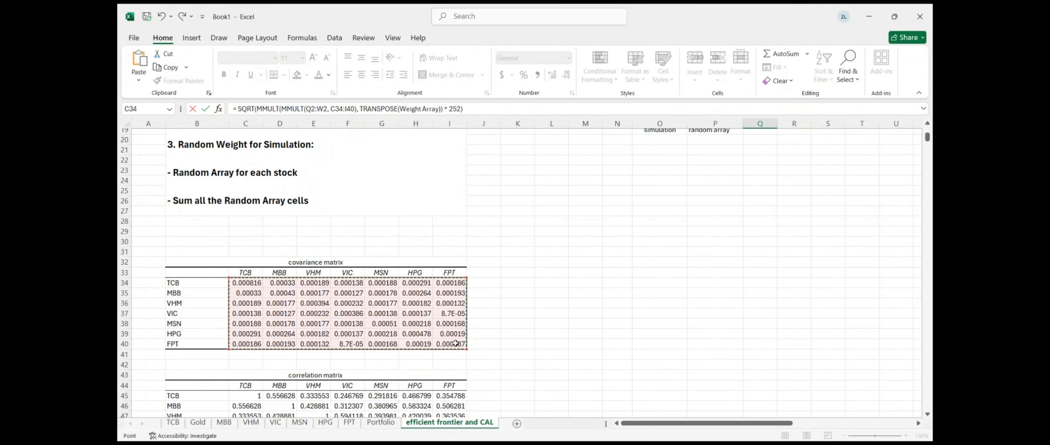
scroll(721, 256, up, 6)
scroll(720, 256, right, 2)
scroll(720, 255, left, 1)
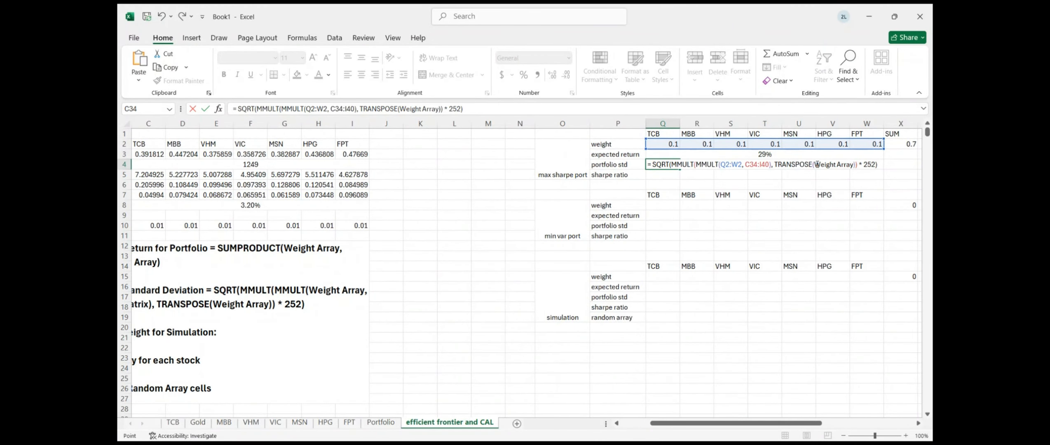
drag(815, 164, 852, 165)
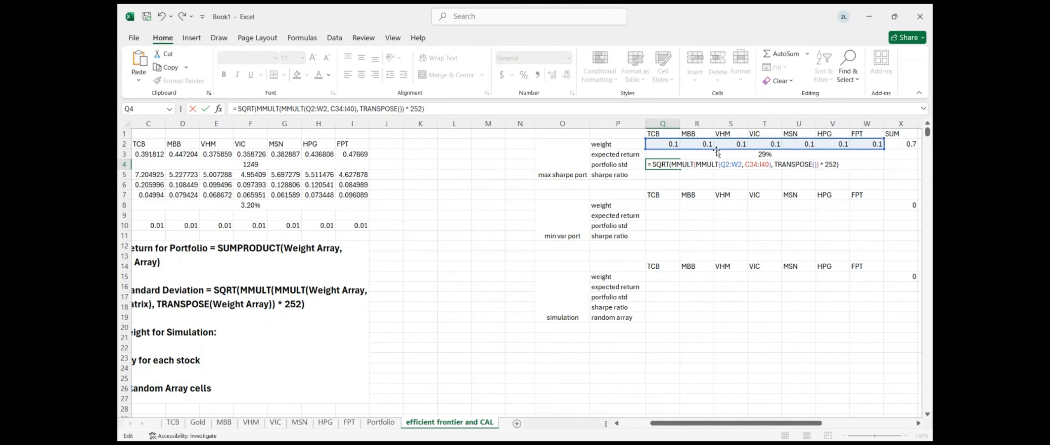
drag(659, 144, 873, 145)
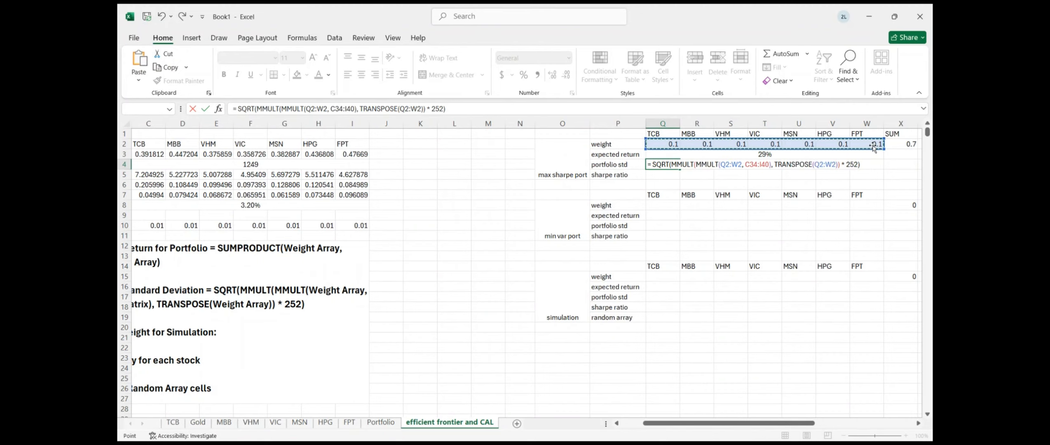
key(Return)
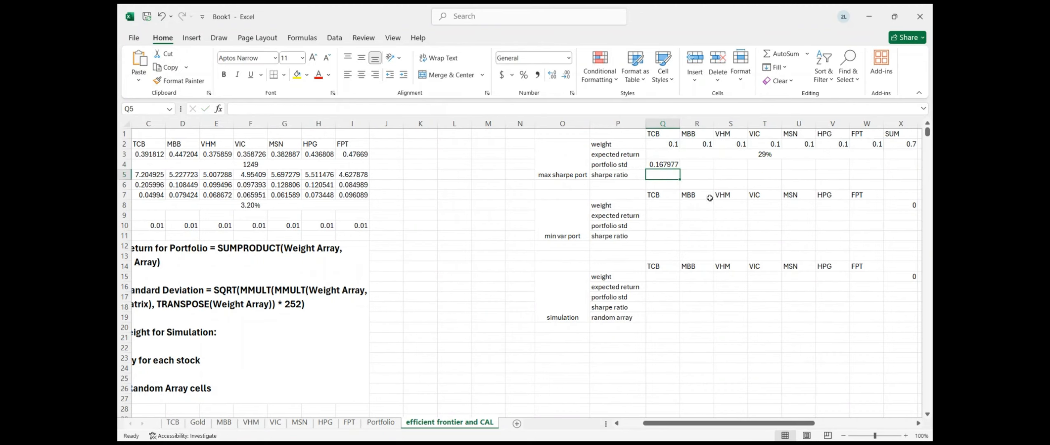
Enter =(Q3-C8)/Q4 in Q5 for a max Sharpe ratio of 1.51806
scroll(661, 175, left, 1)
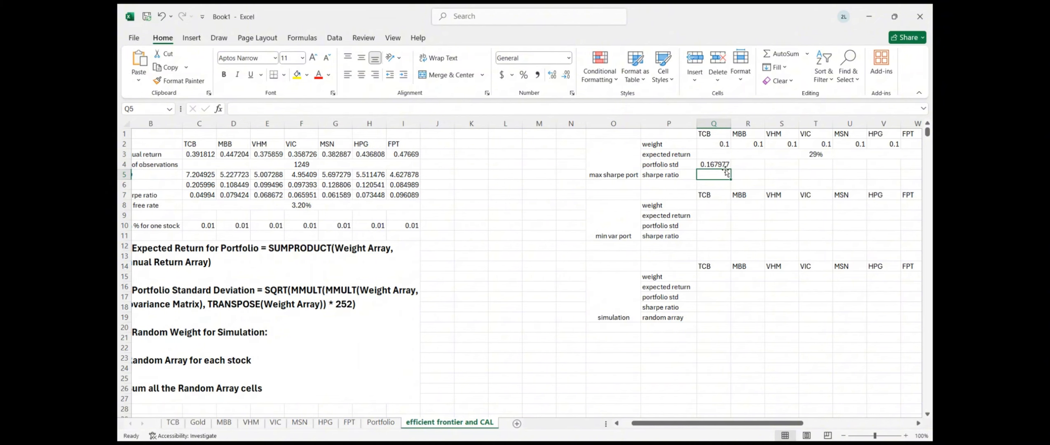
text(=()
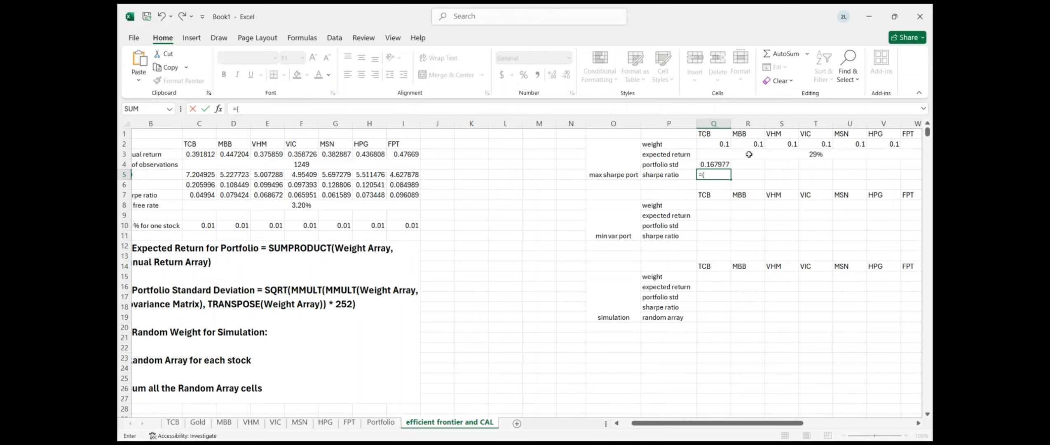
click(748, 154)
text(-)
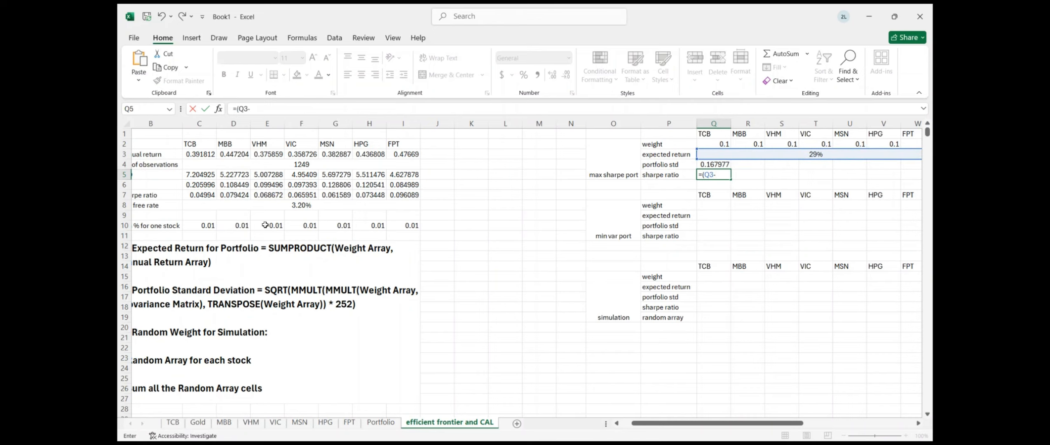
click(221, 206)
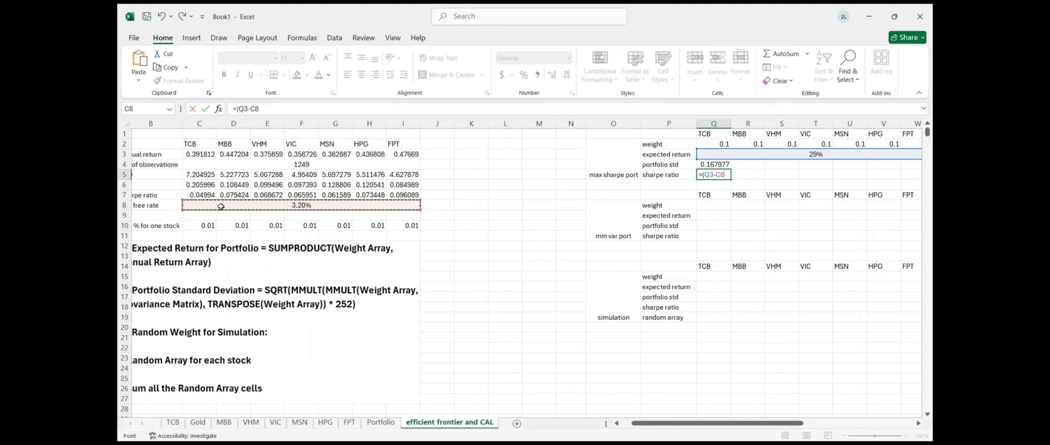
text()/)
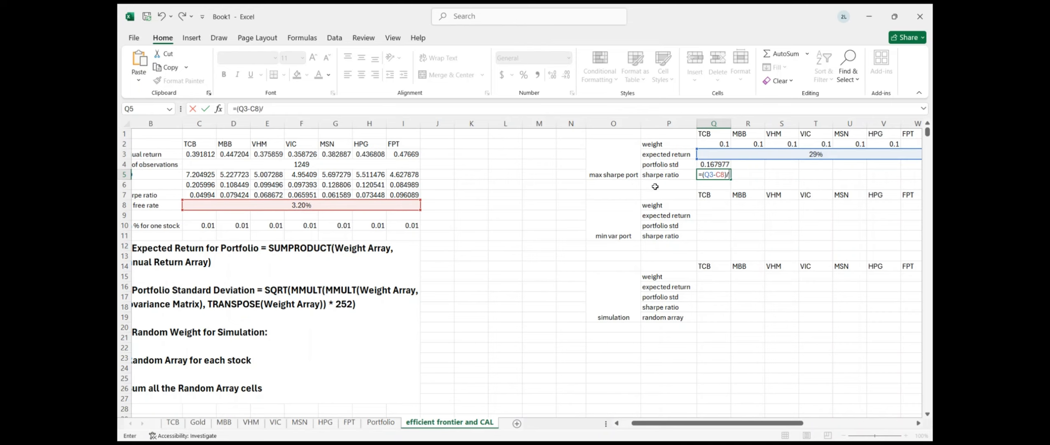
click(712, 165)
key(Return)
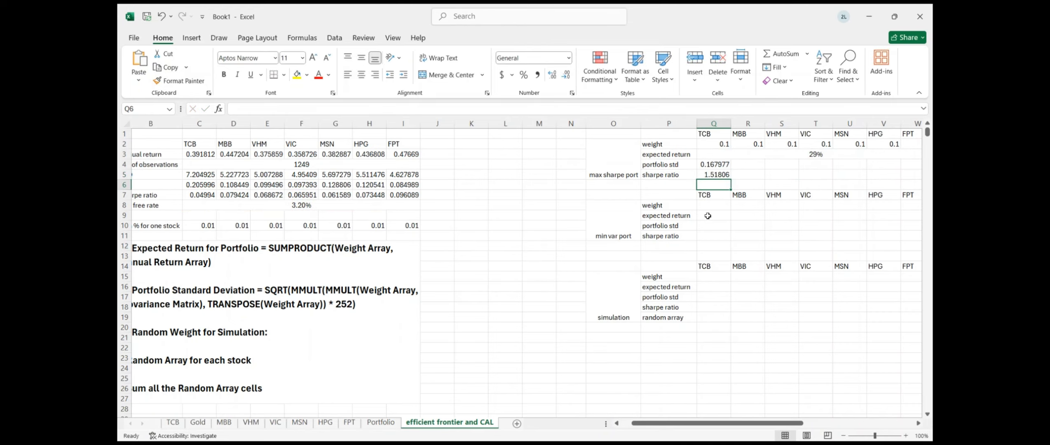
scroll(707, 215, down, 2)
scroll(708, 215, right, 4)
scroll(708, 216, up, 2)
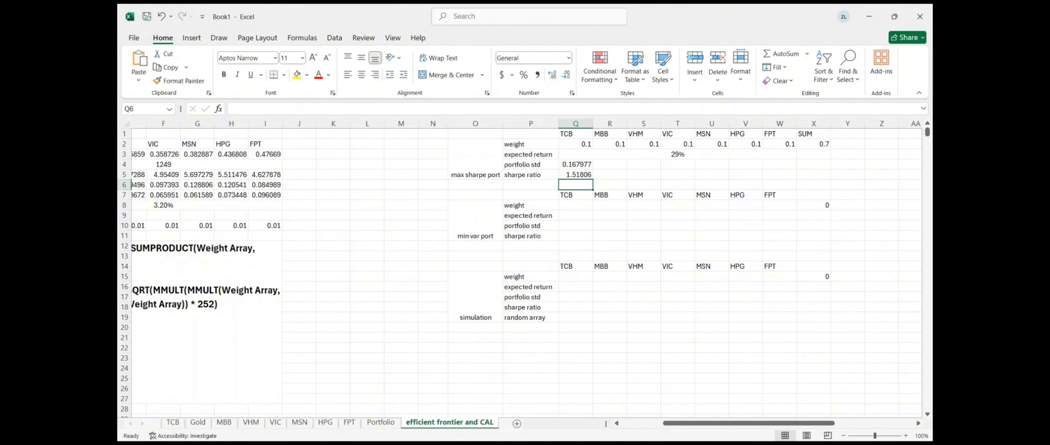
Run Solver from the Data tab to maximise the Sharpe ratio, reaching 1.746018
scroll(657, 157, right, 1)
scroll(657, 157, down, 1)
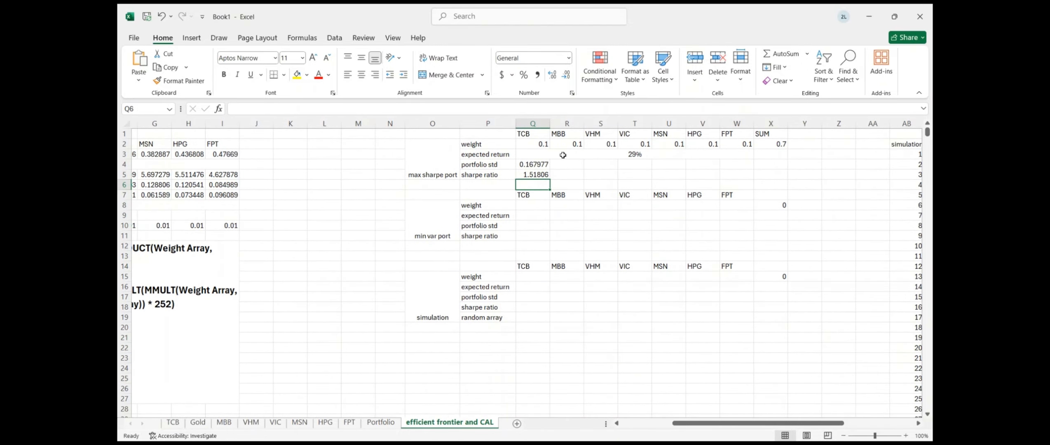
click(334, 38)
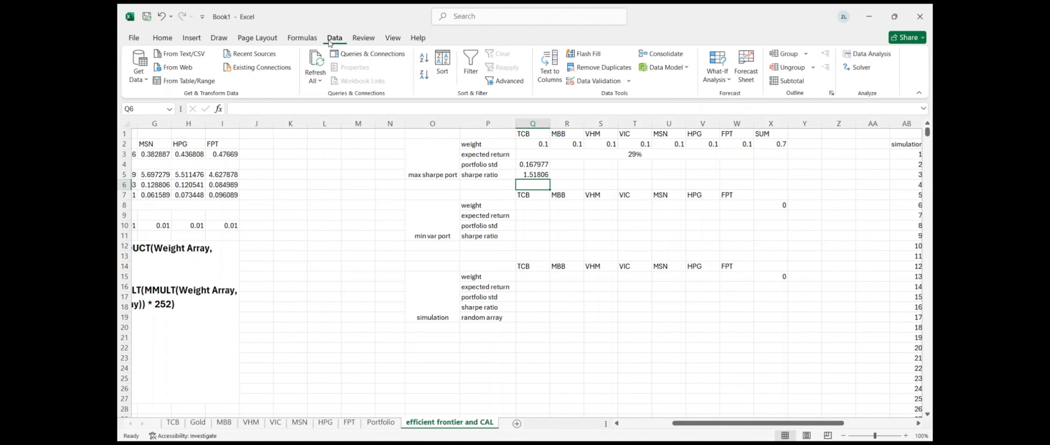
click(867, 53)
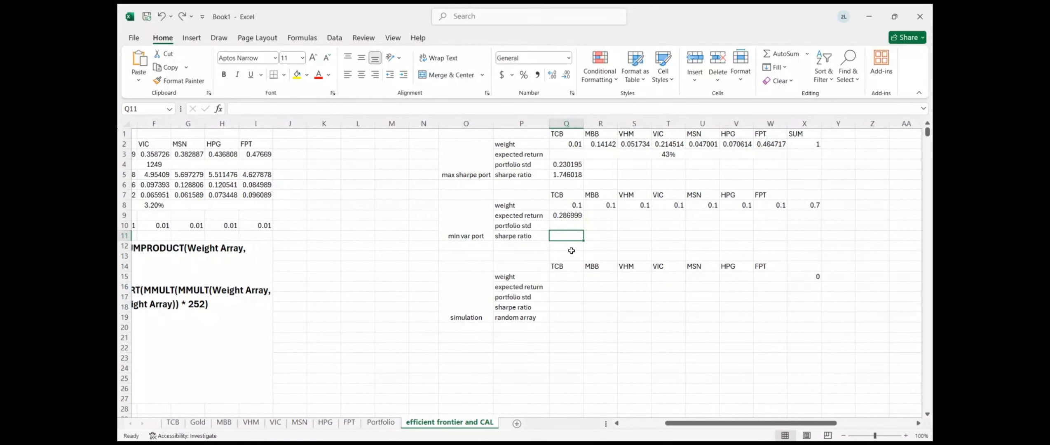
Set Q9 to =SUMPRODUCT(Q8:W8,C3:I3) for a min-variance expected return of 0.286999
click(581, 215)
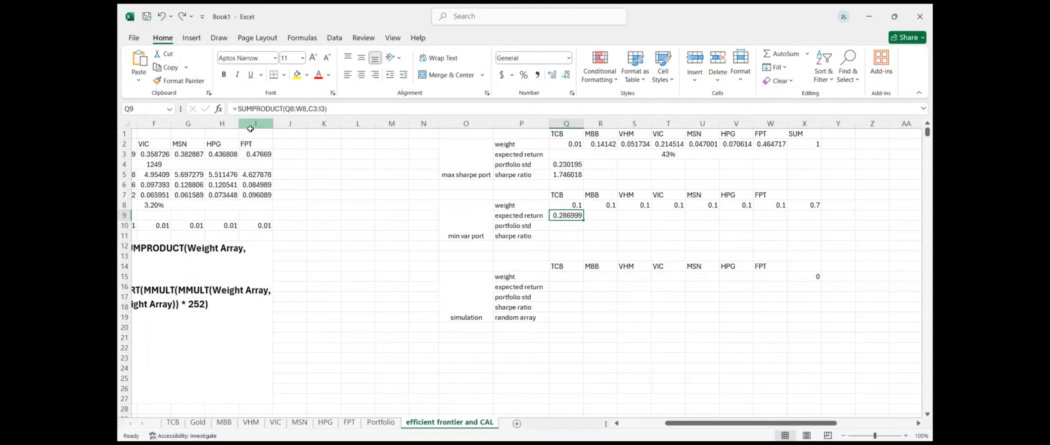
click(565, 228)
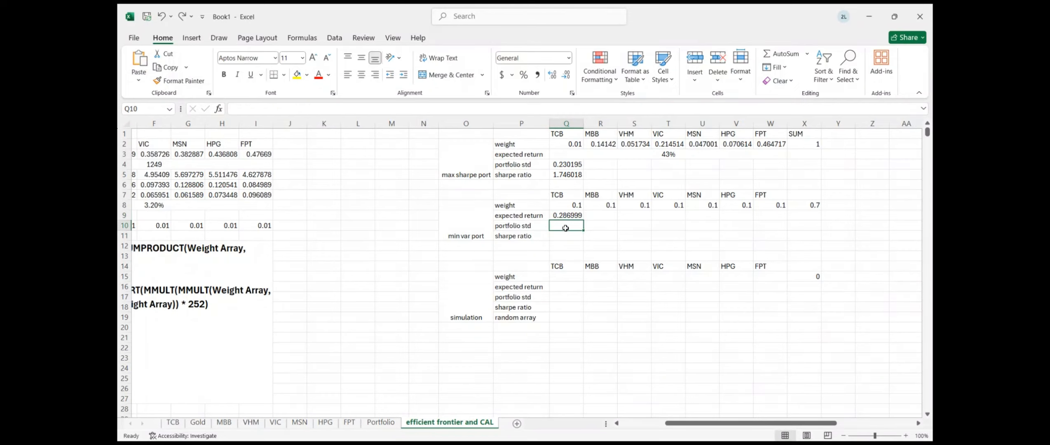
scroll(566, 228, left, 1)
scroll(565, 228, left, 2)
click(235, 287)
Paste the std formula template into Q10 and set its first weight array to Q8:W8
double_click(235, 287)
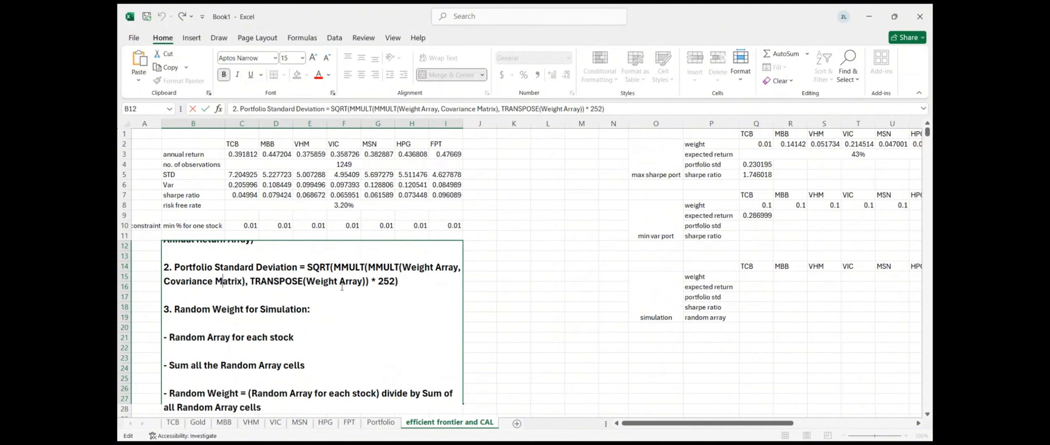
drag(304, 269, 402, 282)
key(ctrl+c)
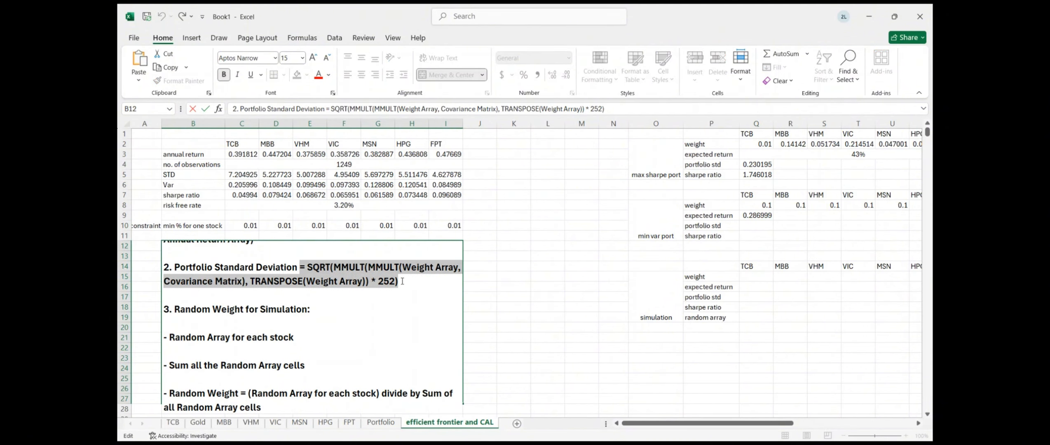
click(747, 250)
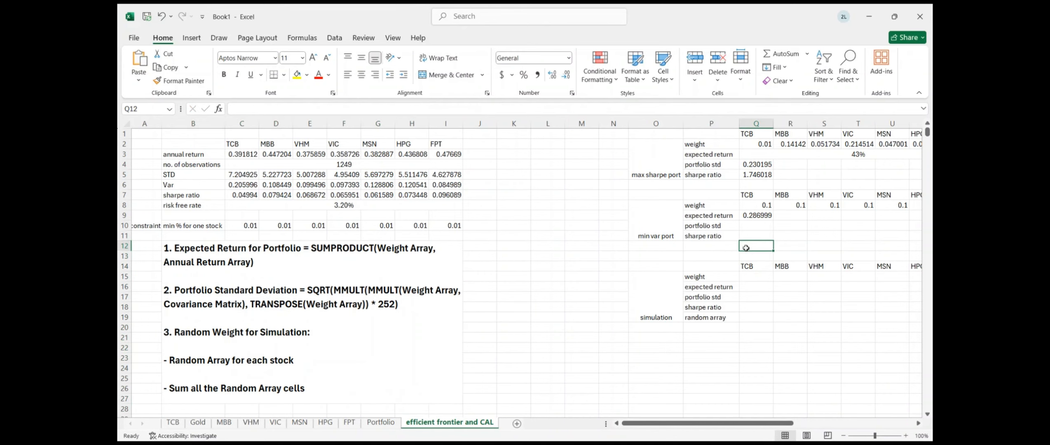
double_click(747, 225)
key(ctrl+v)
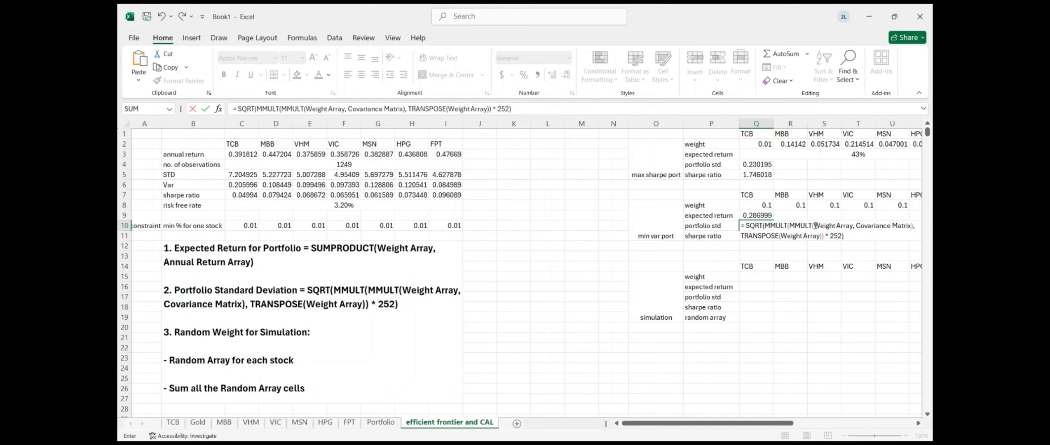
drag(816, 226, 853, 227)
key(BackSpace)
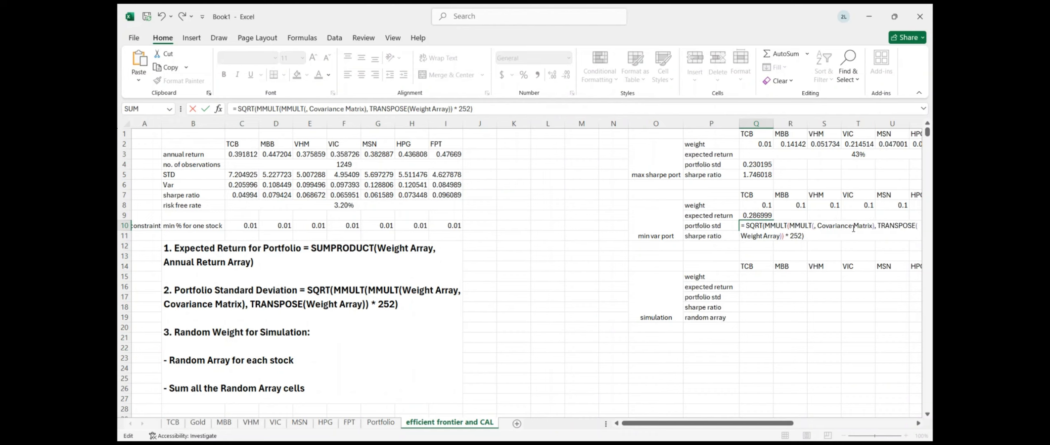
drag(761, 202, 863, 209)
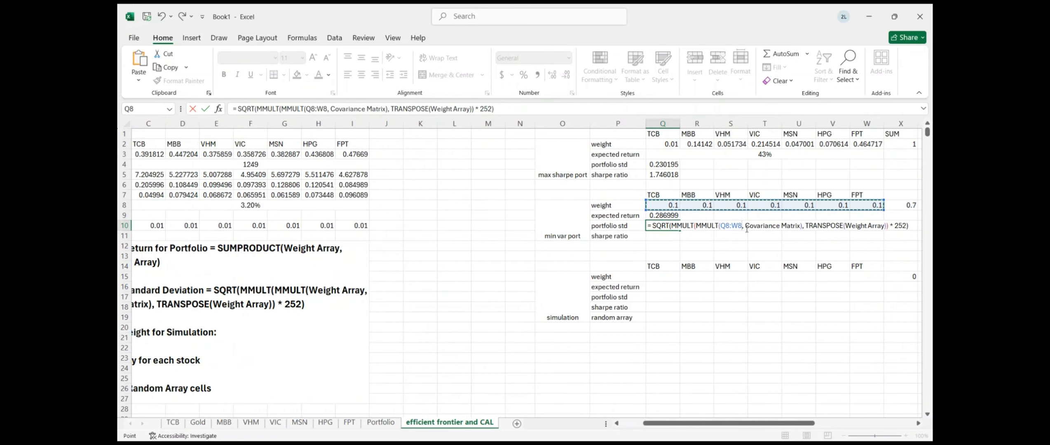
Fill in covariance matrix C34:I40 and TRANSPOSE(Q8:W8), giving a 0.167977 std
drag(747, 226, 803, 226)
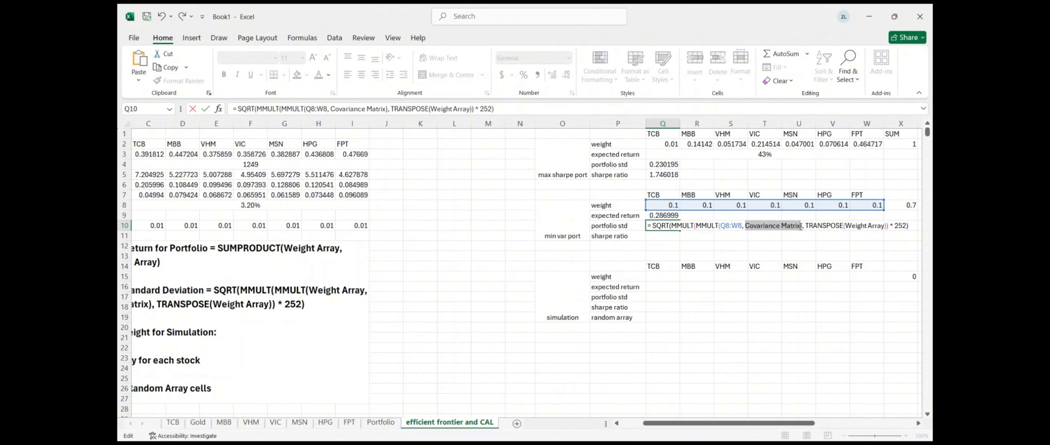
key(BackSpace)
scroll(391, 274, down, 8)
scroll(391, 274, left, 3)
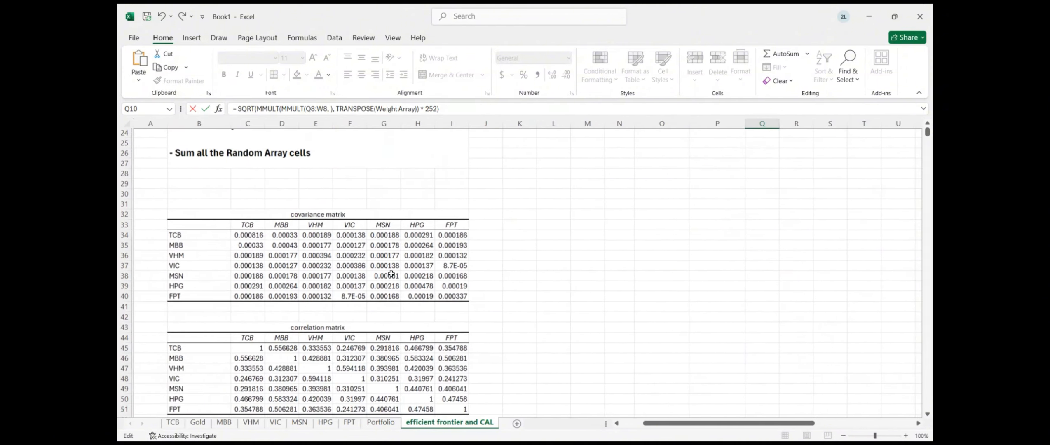
drag(252, 236, 459, 294)
scroll(459, 294, up, 3)
scroll(459, 294, right, 4)
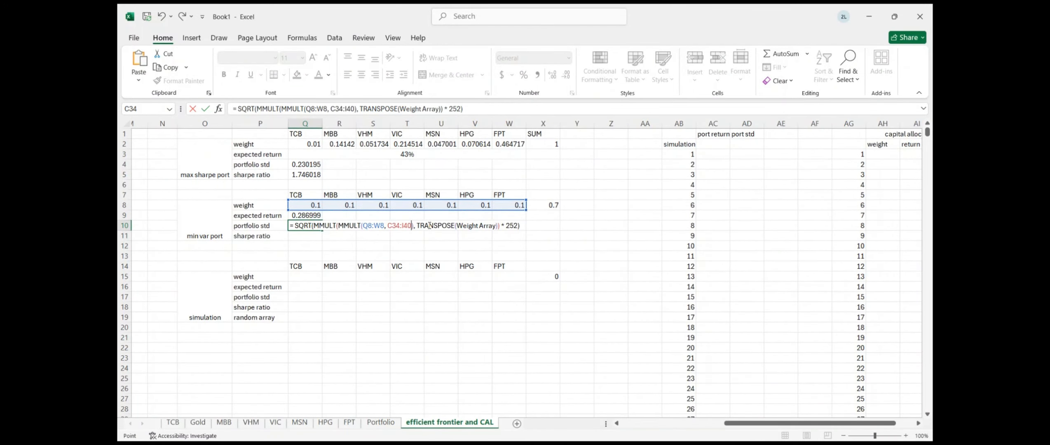
drag(457, 228, 496, 227)
key(BackSpace)
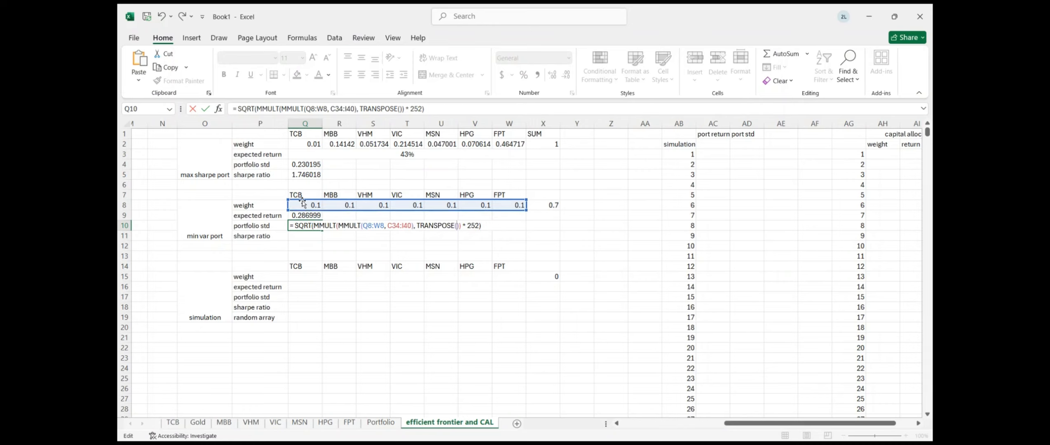
drag(294, 205, 510, 205)
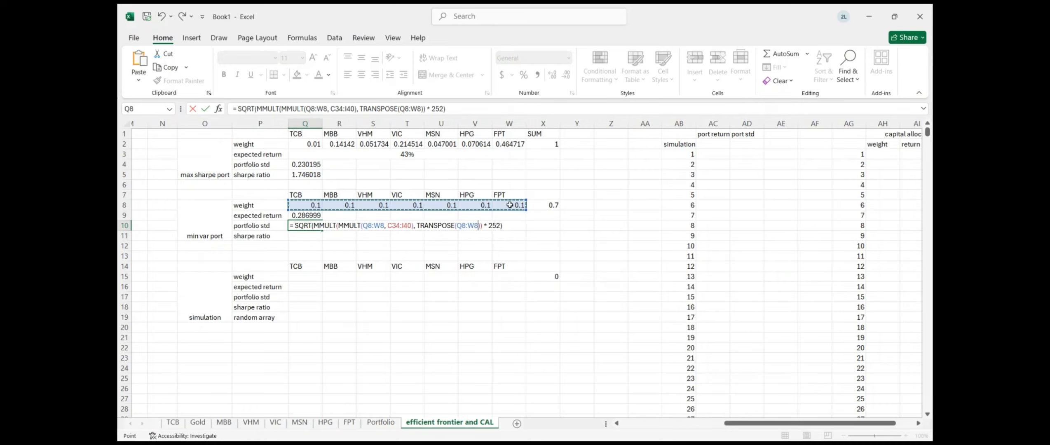
key(Return)
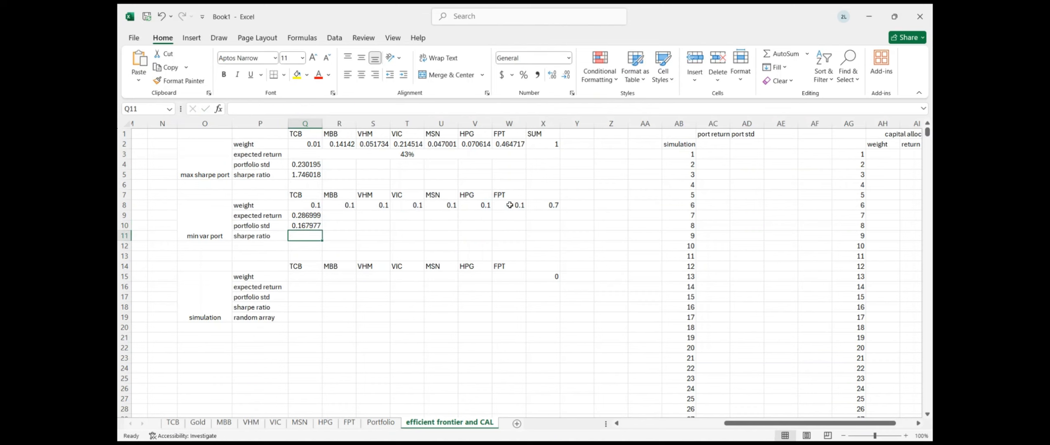
Enter =(Q9-C8)/Q10 in Q11 for a min-variance Sharpe ratio of 1.51806
scroll(315, 218, left, 2)
scroll(399, 228, left, 5)
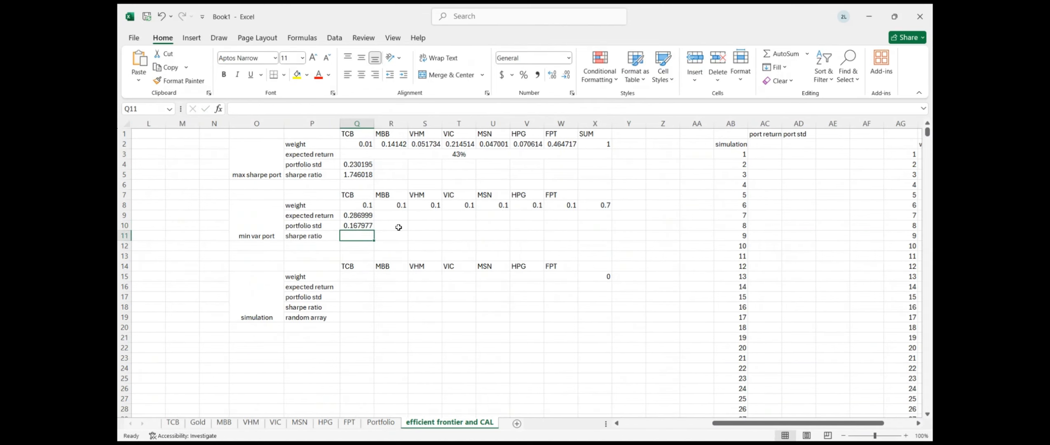
text(=)
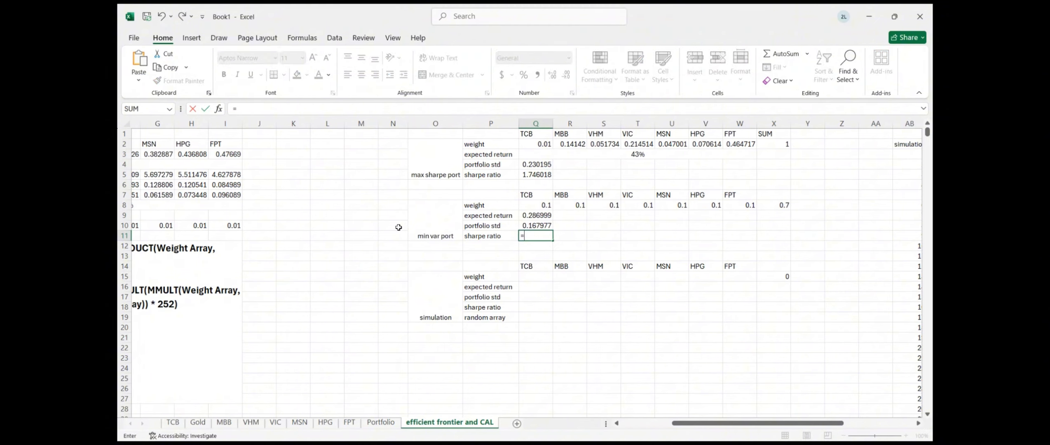
text(()
click(525, 216)
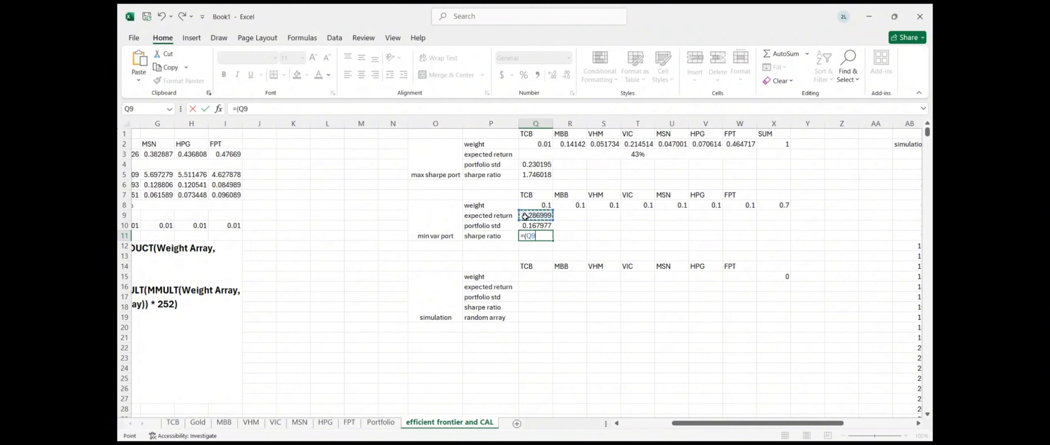
text(-)
scroll(336, 206, left, 3)
click(326, 207)
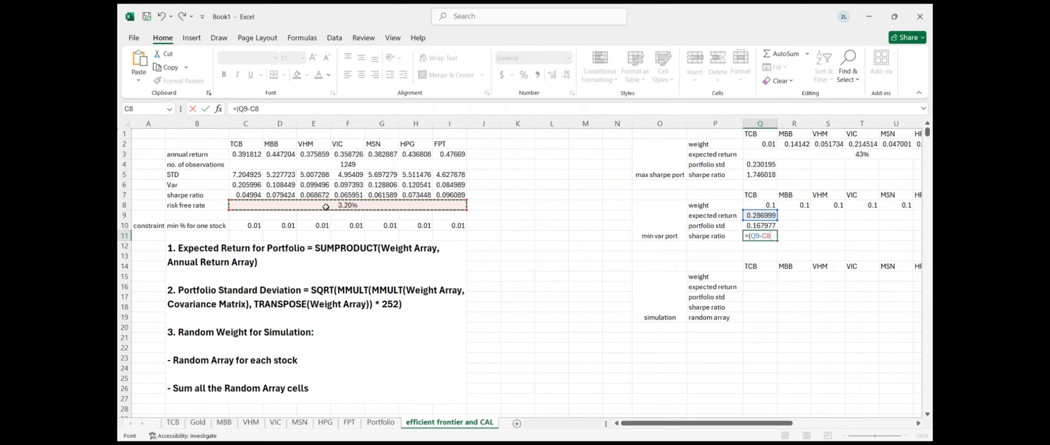
text()/)
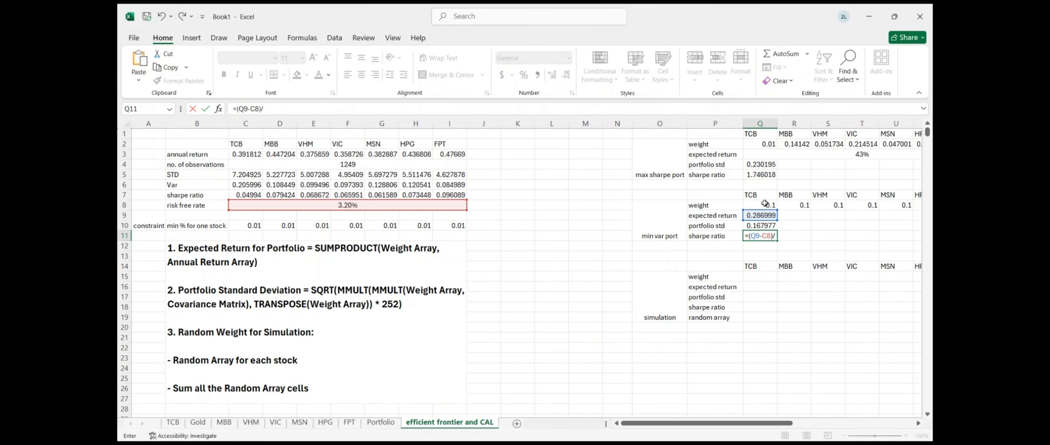
click(760, 225)
key(Return)
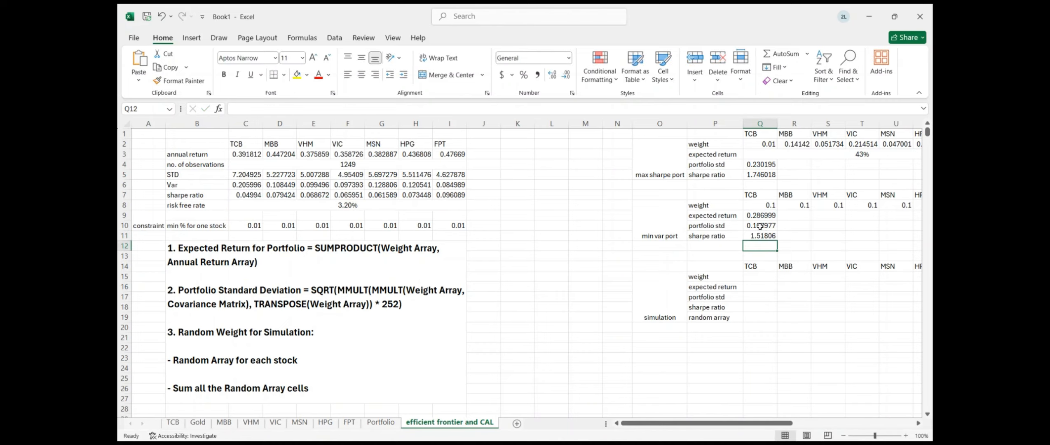
scroll(571, 231, right, 3)
scroll(571, 230, right, 3)
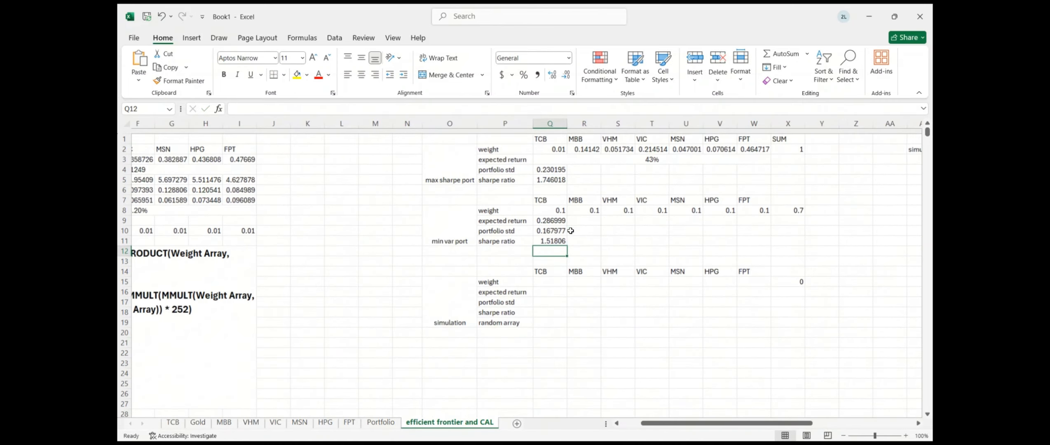
Open Solver, set the objective to the min var cell Q11 and run a first solve
click(334, 37)
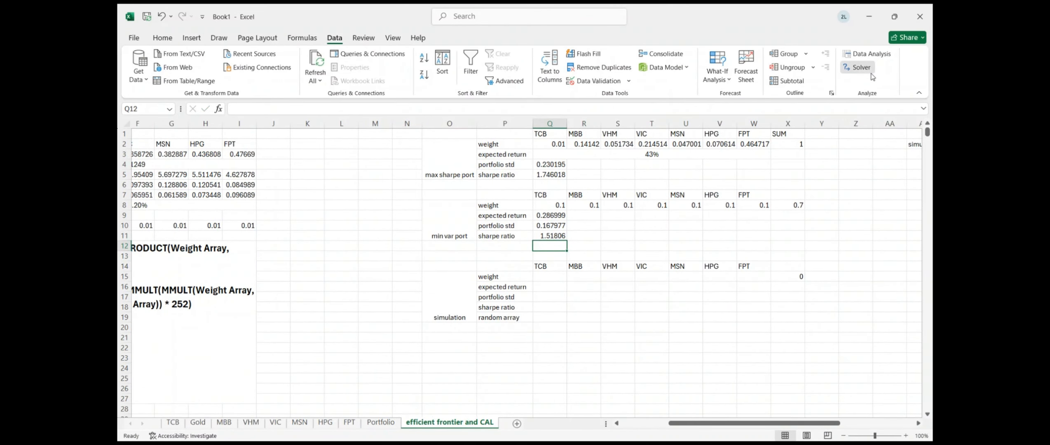
click(858, 67)
click(561, 175)
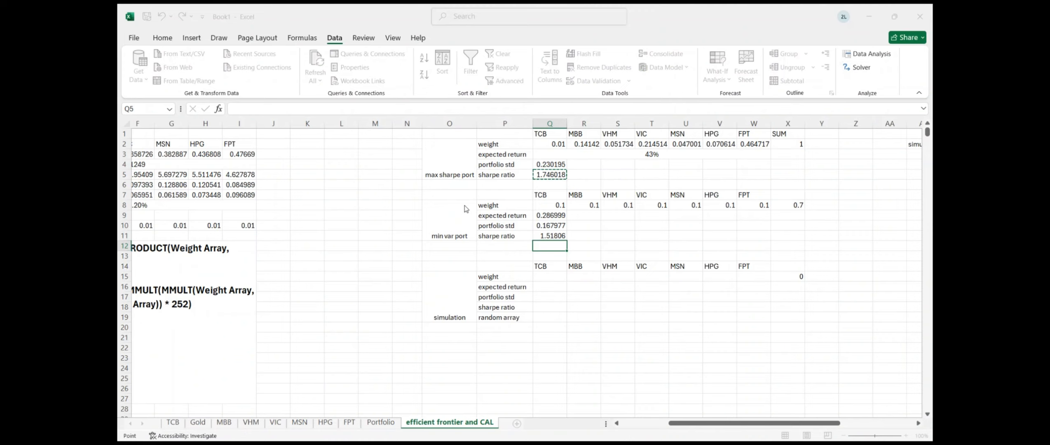
click(500, 154)
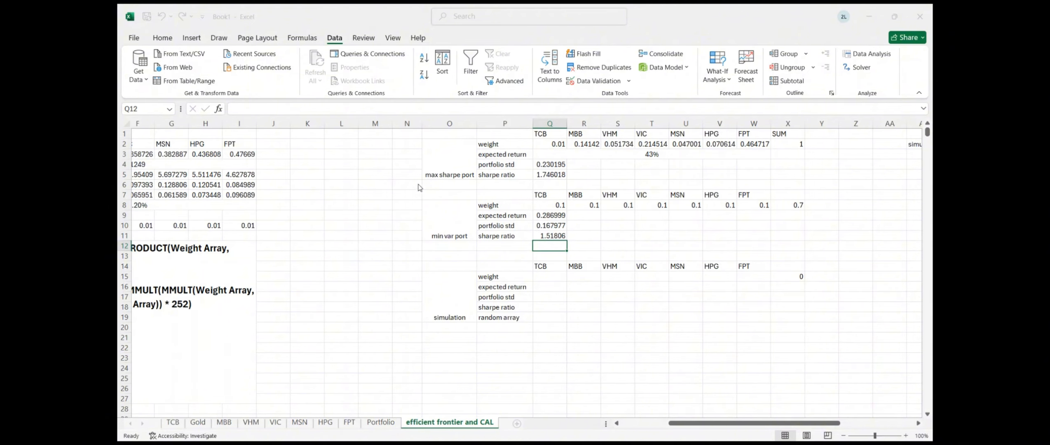
click(371, 158)
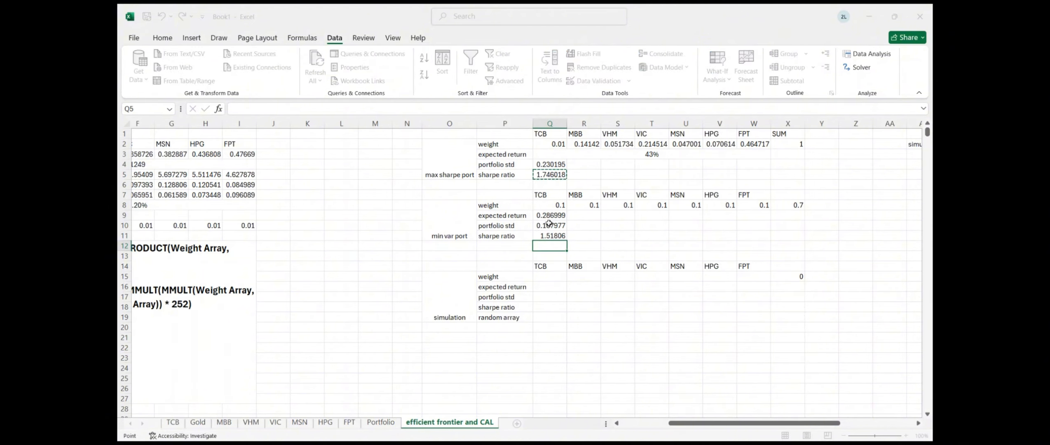
key(BackSpace)
click(562, 236)
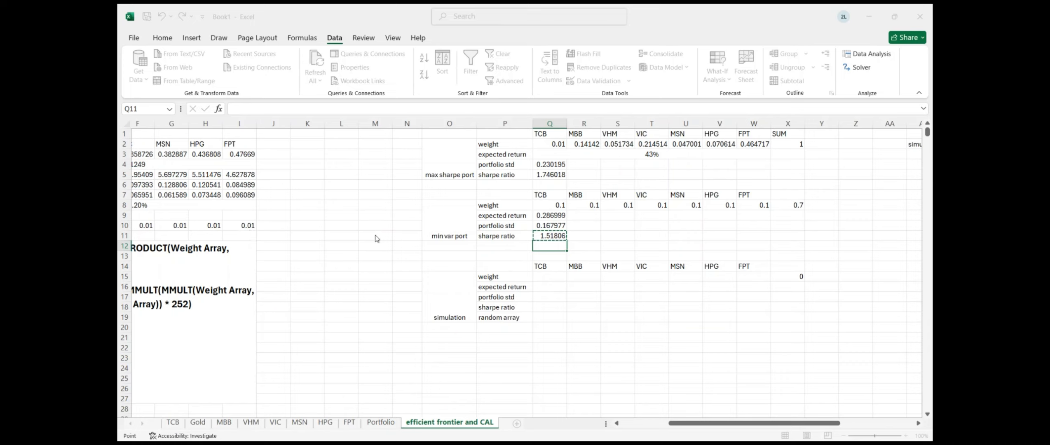
click(377, 267)
click(349, 271)
Set Solver's objective to Q11 with the weights Q8:W8 as changing cells
click(527, 267)
click(545, 234)
click(215, 173)
click(215, 203)
drag(545, 204, 755, 202)
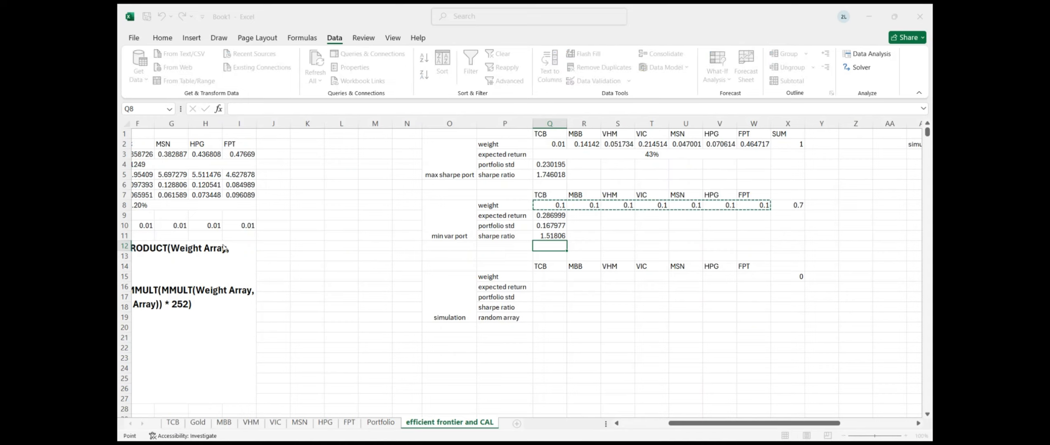
Add a Solver constraint requiring the weight sum X8 to equal 1
click(396, 226)
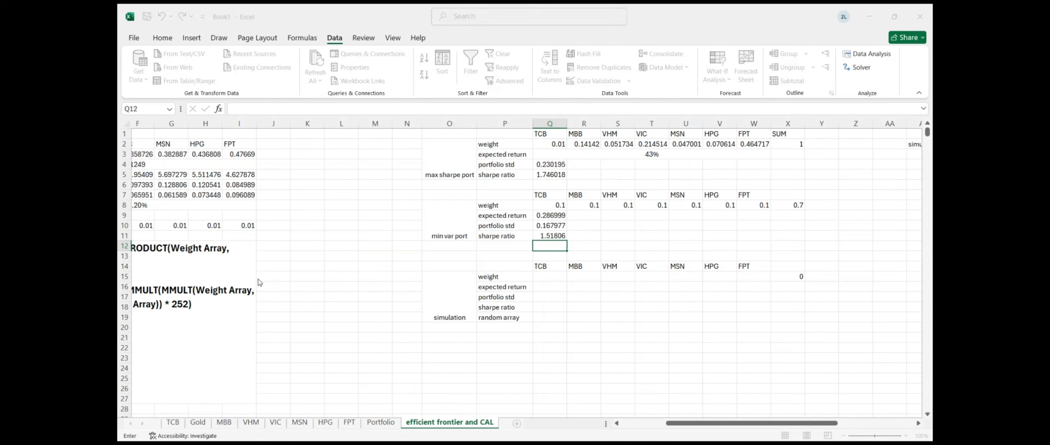
click(787, 205)
click(270, 276)
Add the minimum-weight constraint Q8:W8 >= C10:I10, giving TCB 0.94 and others 0.01
drag(549, 209, 741, 208)
drag(556, 202, 742, 202)
click(267, 279)
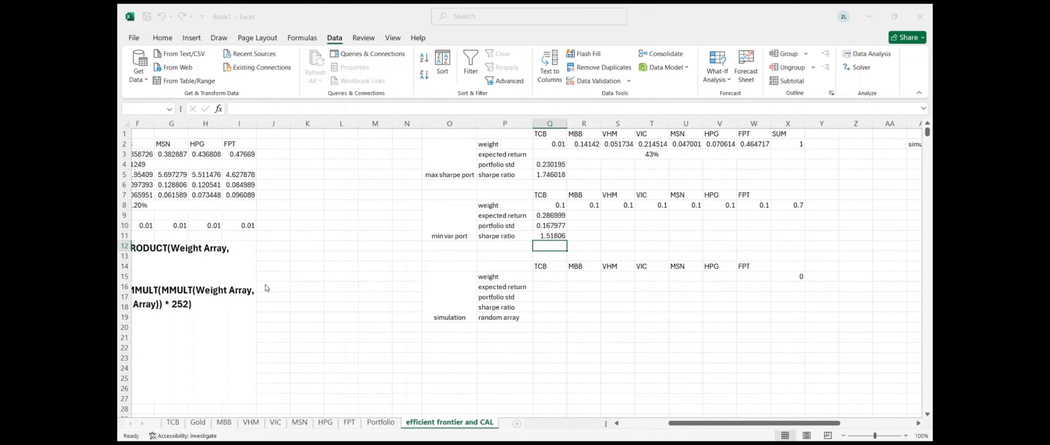
click(285, 294)
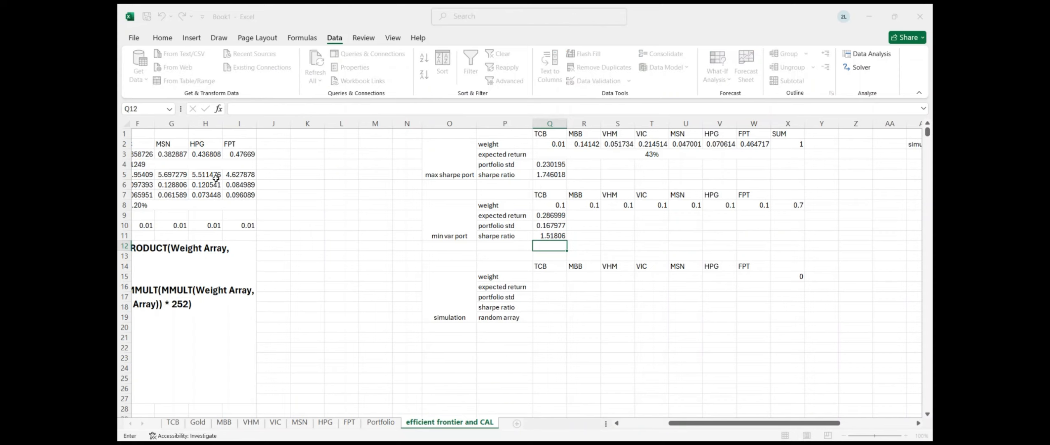
scroll(216, 178, left, 5)
scroll(216, 178, down, 1)
scroll(216, 178, down, 1)
drag(245, 192, 446, 195)
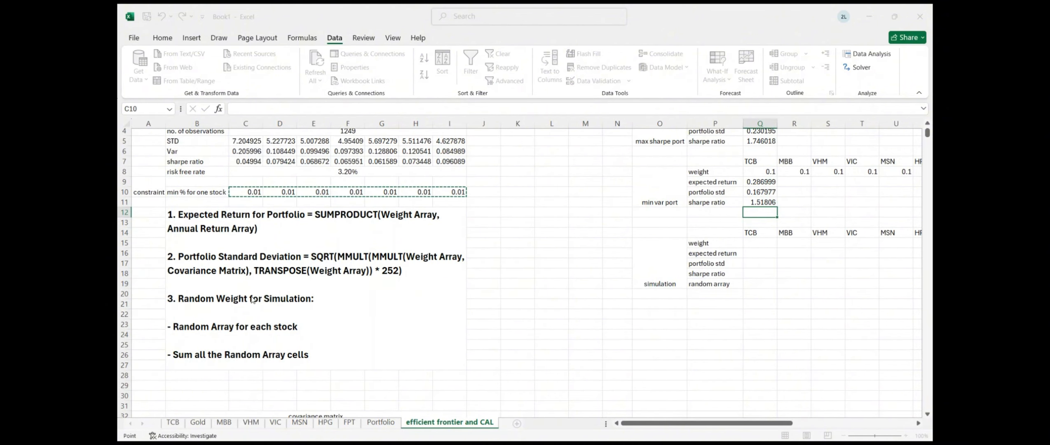
click(253, 300)
key(Up)
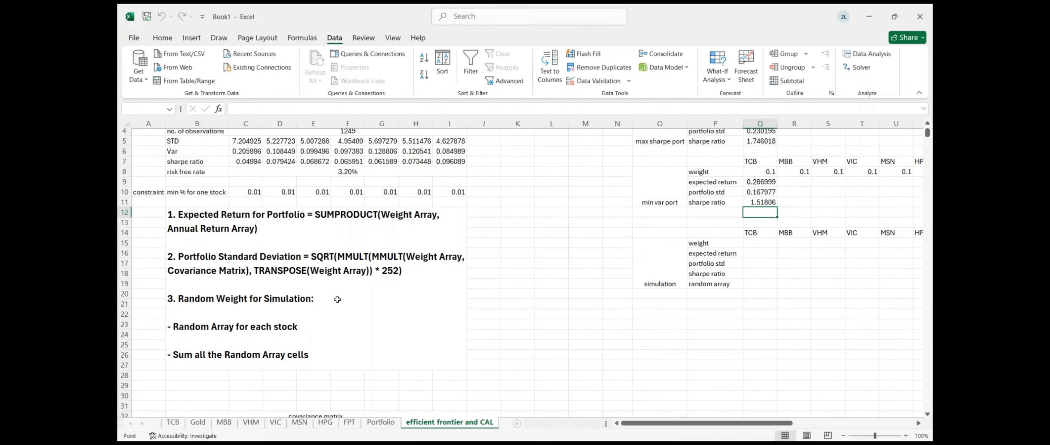
scroll(386, 255, down, 2)
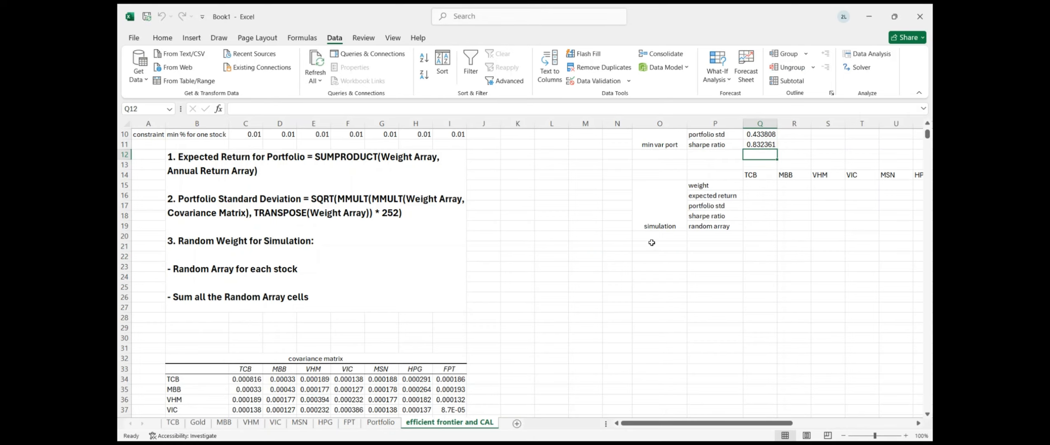
scroll(652, 242, right, 3)
Apply Percent Style to Q9 so the min var expected return shows 39%
scroll(657, 230, up, 3)
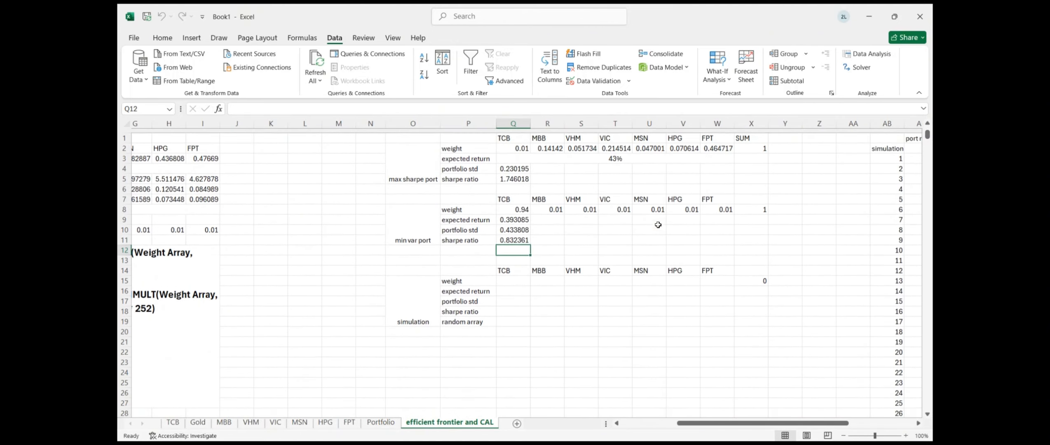
click(511, 224)
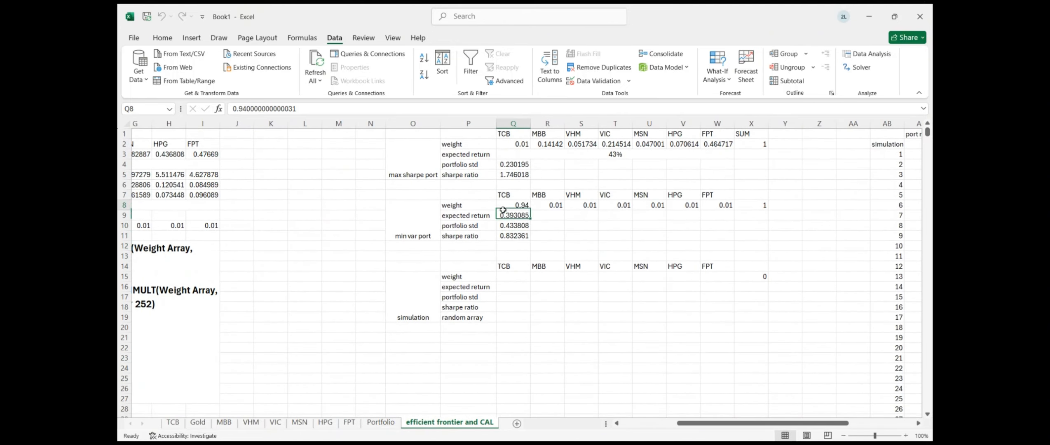
click(503, 214)
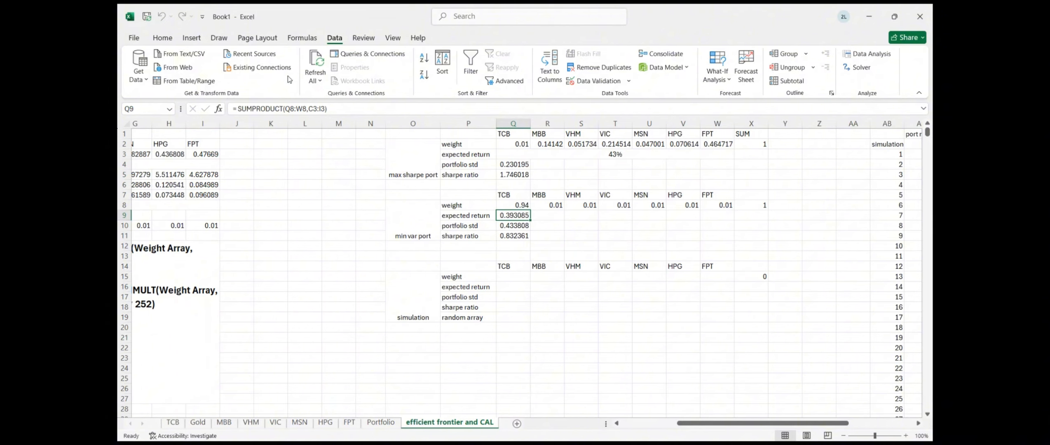
click(162, 37)
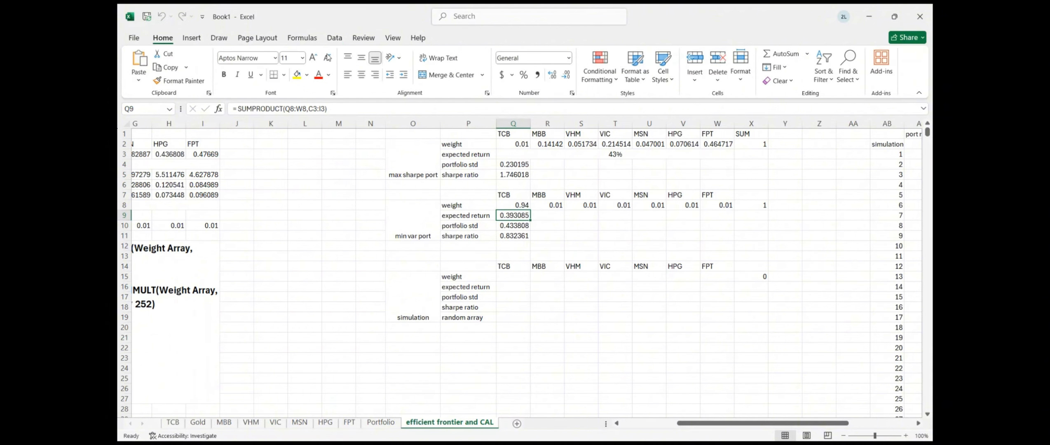
click(524, 74)
click(517, 232)
click(552, 328)
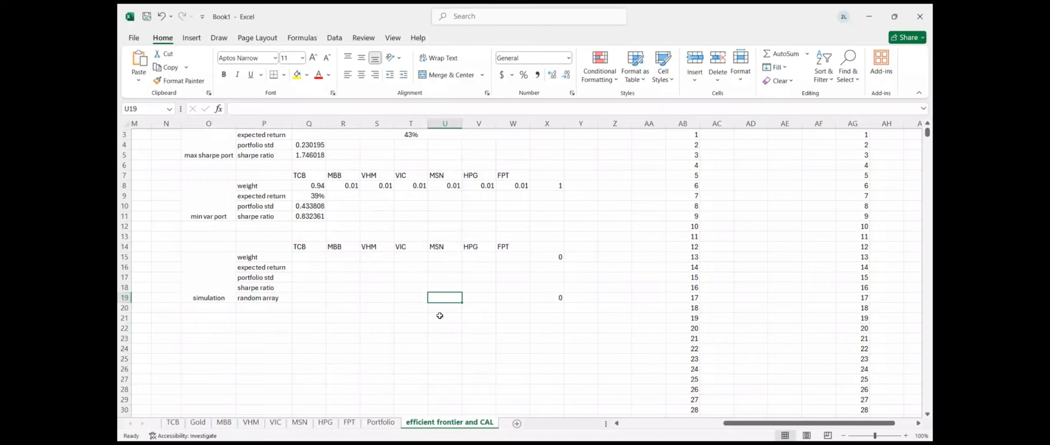
scroll(441, 309, left, 3)
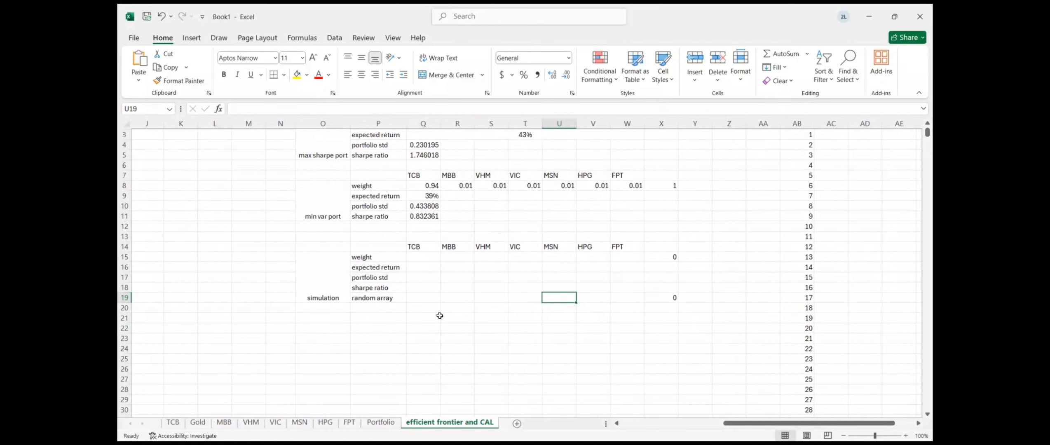
scroll(417, 267, up, 1)
Enter 0.1 in Q15 and R15 and fill it across to W15
click(438, 273)
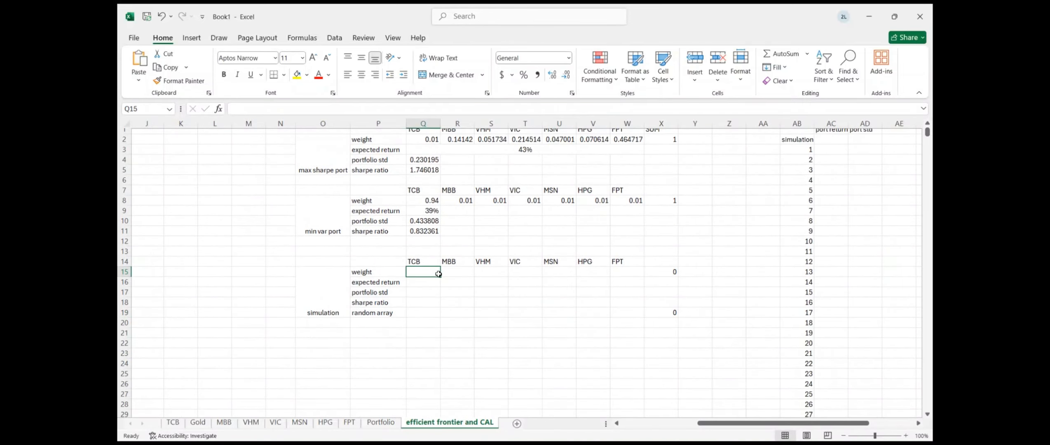
text(0.1)
key(Tab)
text(0.1)
key(ctrl+Return)
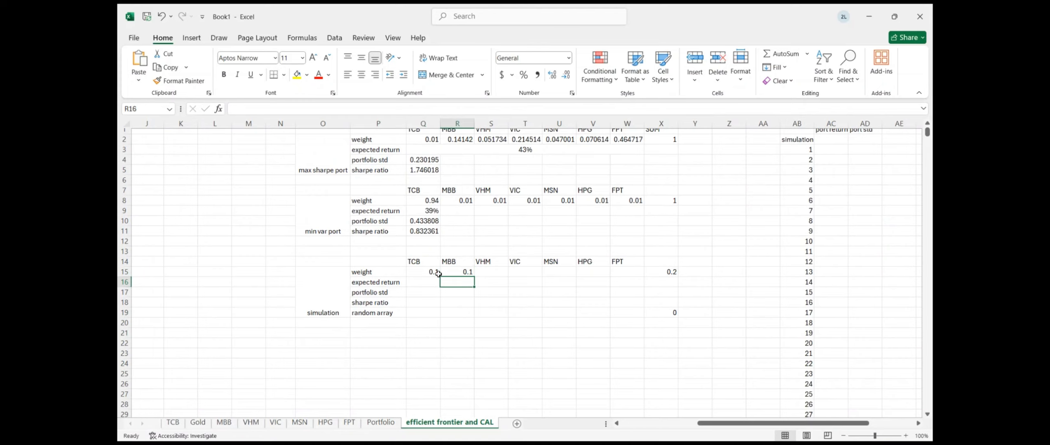
drag(432, 271, 644, 276)
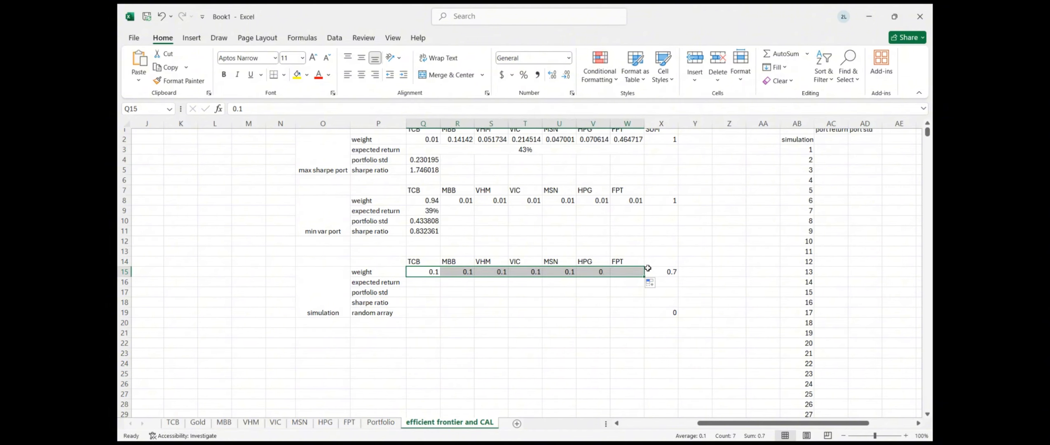
click(434, 311)
click(413, 280)
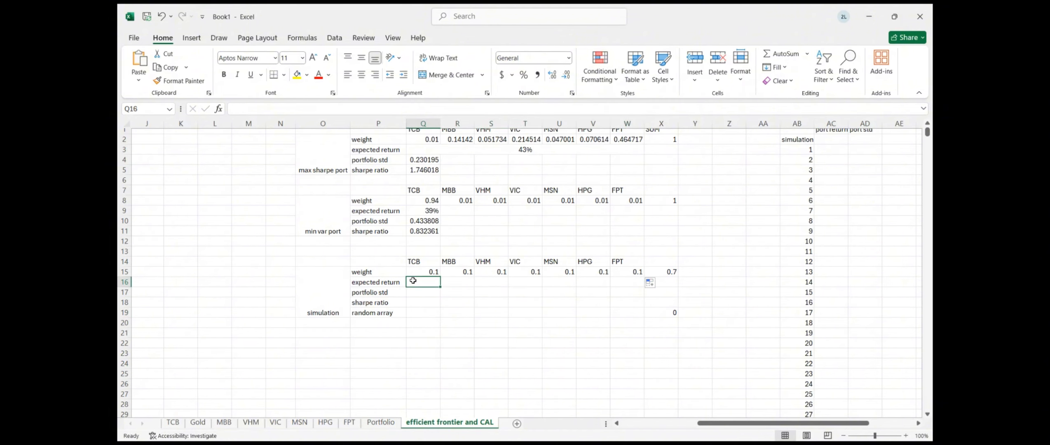
scroll(413, 280, left, 6)
Copy the SUMPRODUCT expected-return formula from the notes into Q16
click(306, 276)
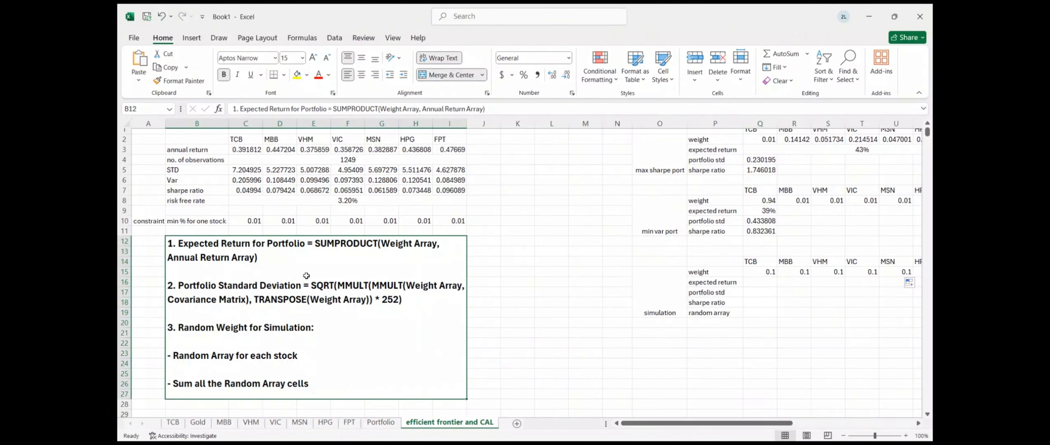
double_click(302, 250)
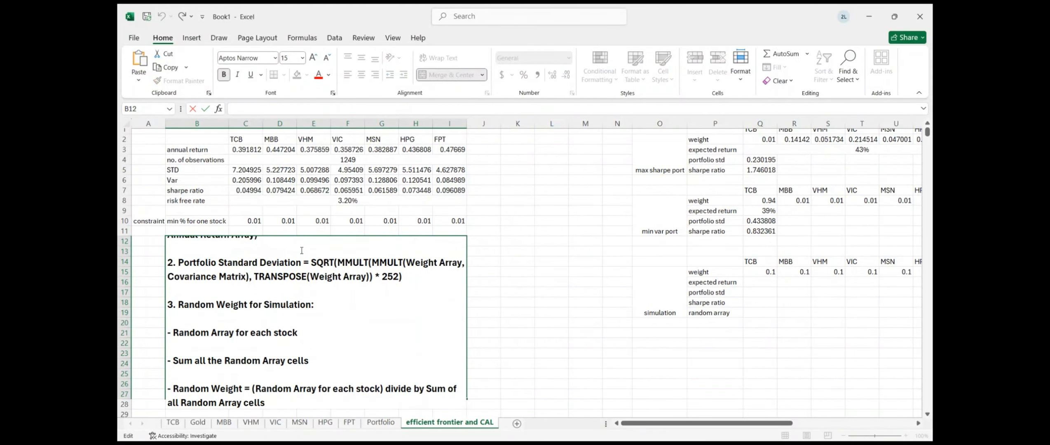
key(Up)
key(Up)
drag(308, 247, 340, 255)
key(ctrl+c)
click(758, 293)
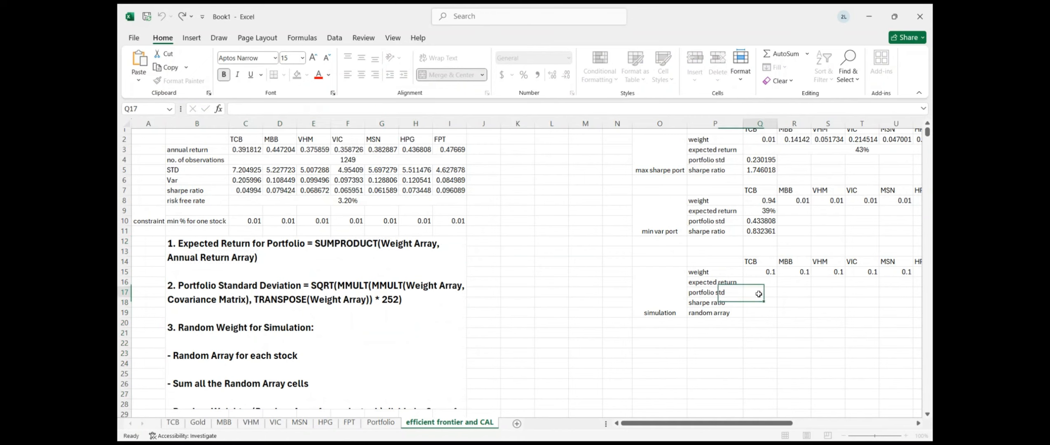
click(752, 281)
key(ctrl+v)
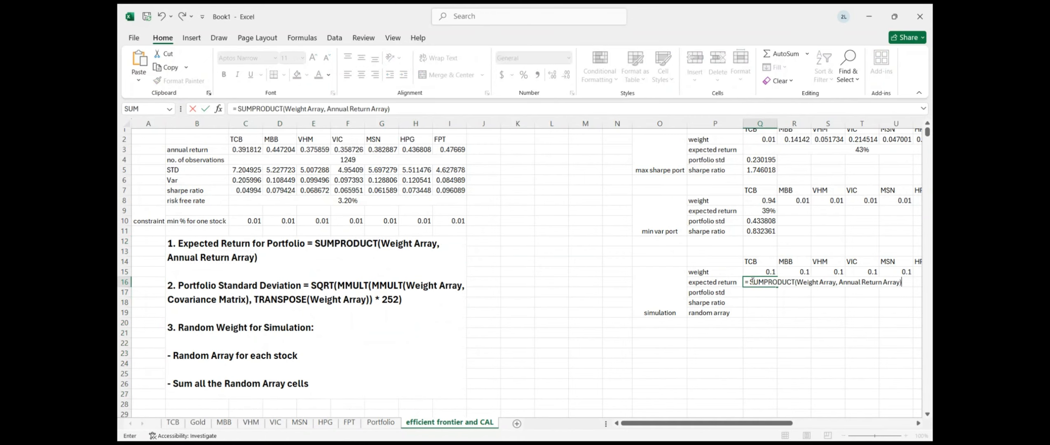
Replace the formula's placeholders with Q15:W15 and C3:I3, giving 0.286999
click(800, 283)
drag(799, 282, 835, 282)
key(BackSpace)
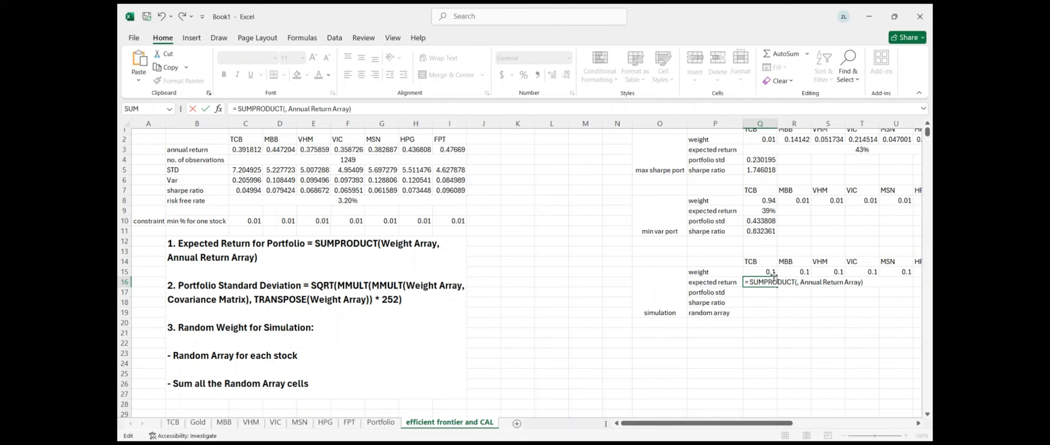
drag(766, 272, 880, 275)
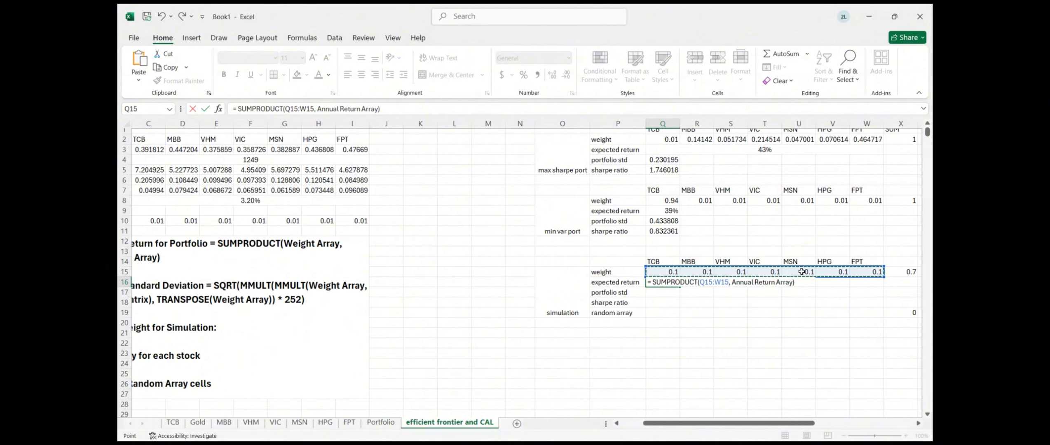
drag(732, 283, 793, 283)
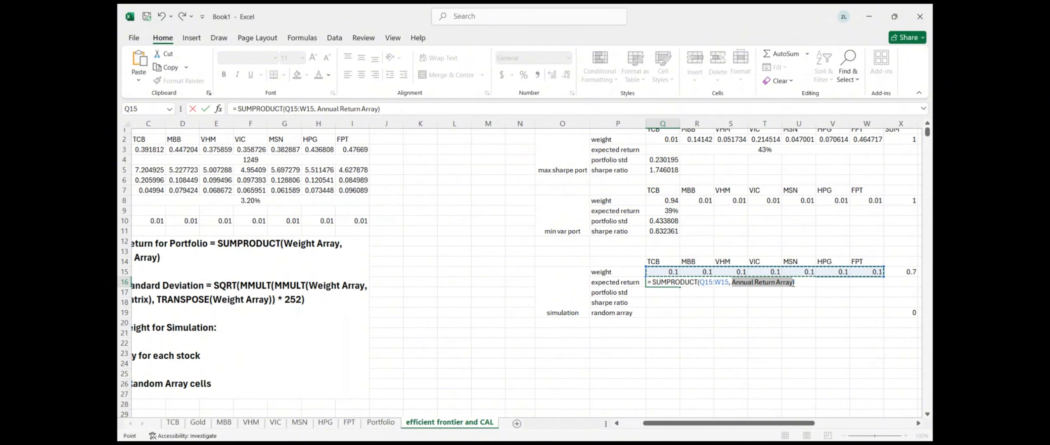
key(BackSpace)
scroll(295, 245, left, 3)
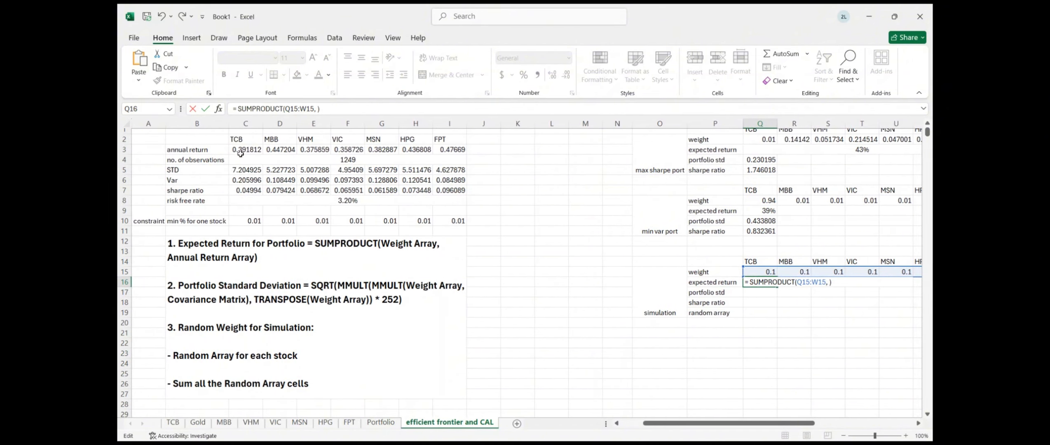
drag(244, 150, 464, 147)
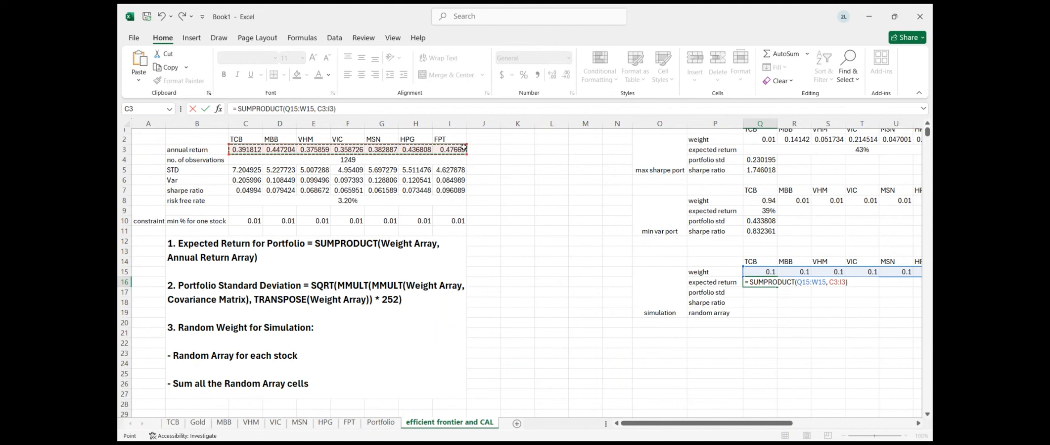
key(Return)
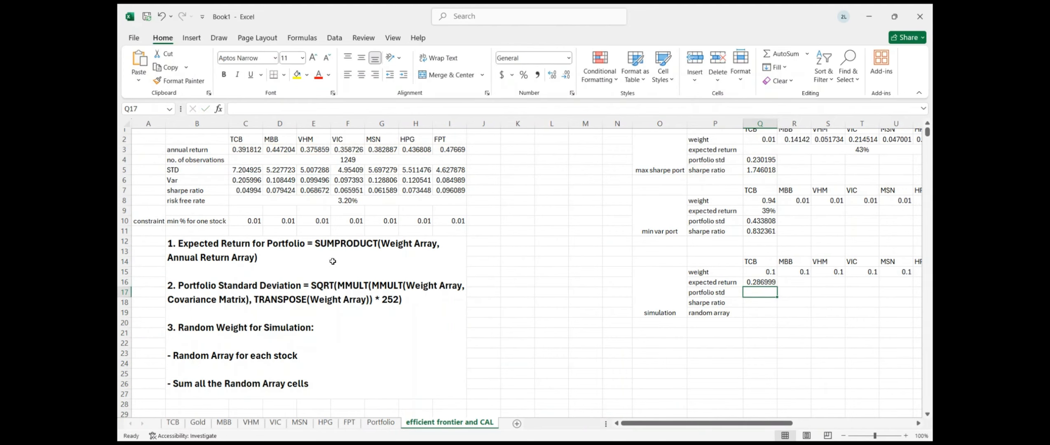
double_click(305, 288)
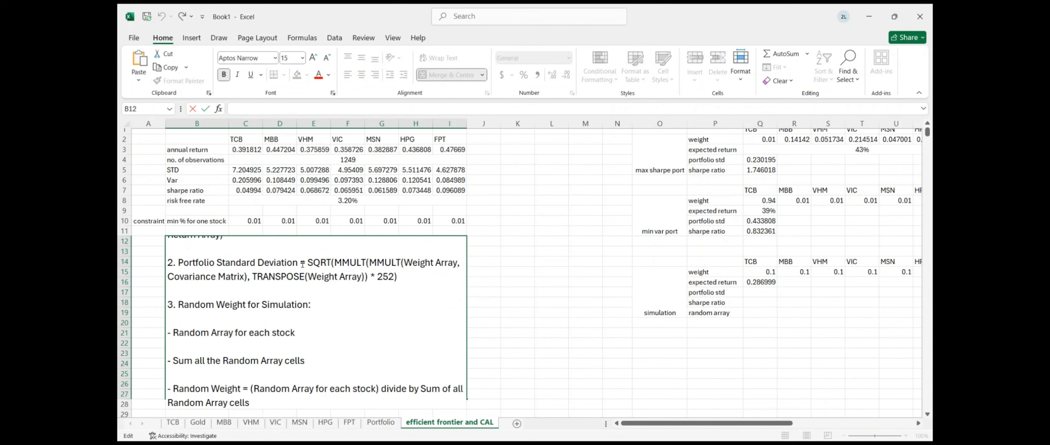
Paste the SQRT(MMULT) note formula into Q17, using Q15:W15 and covariance matrix C34:I40
drag(302, 262, 441, 277)
key(ctrl+c)
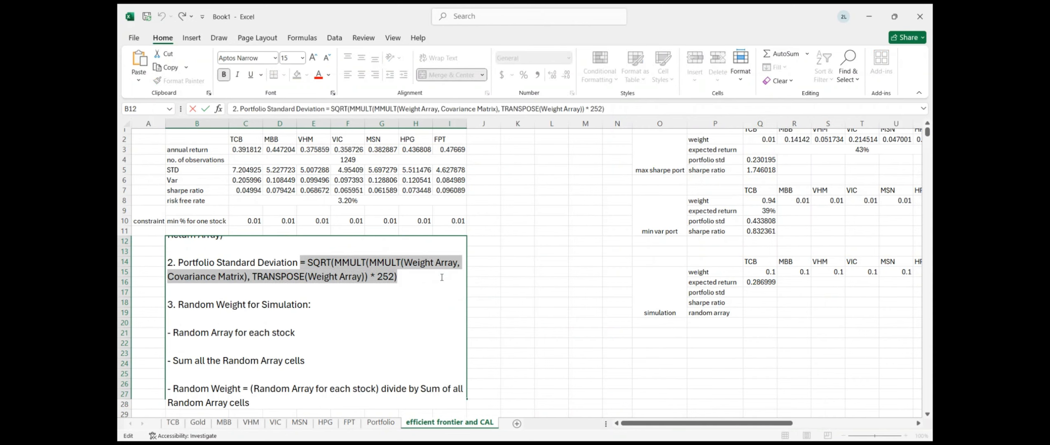
click(759, 292)
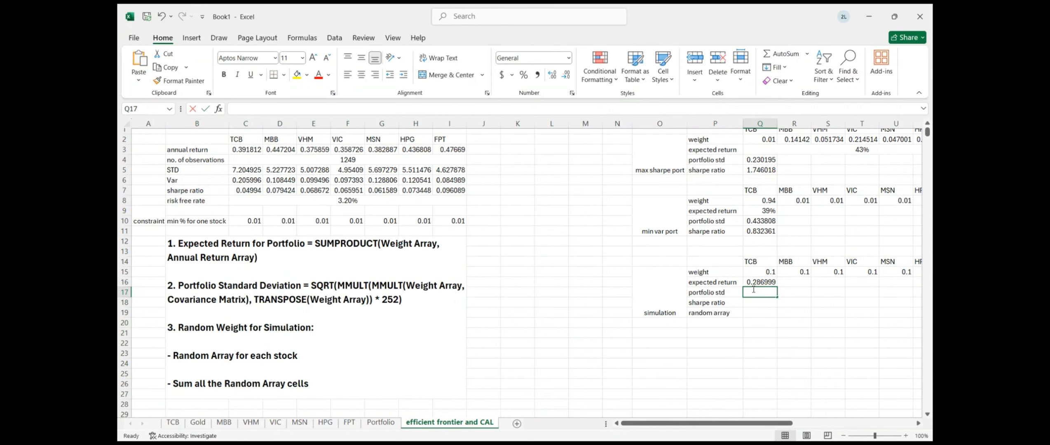
key(ctrl+v)
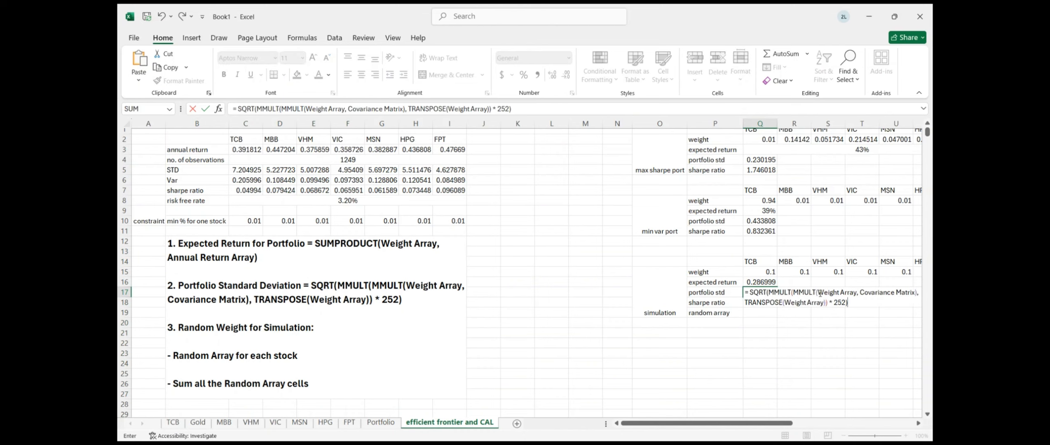
drag(819, 293, 857, 294)
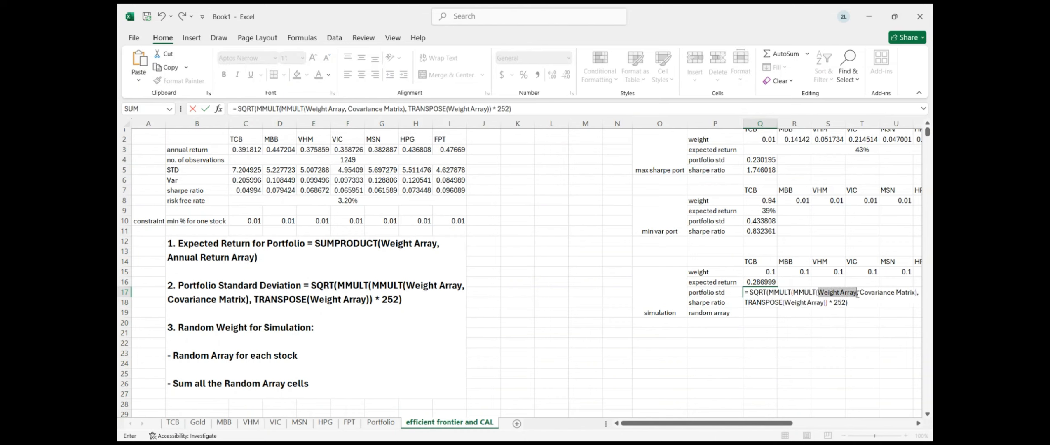
key(BackSpace)
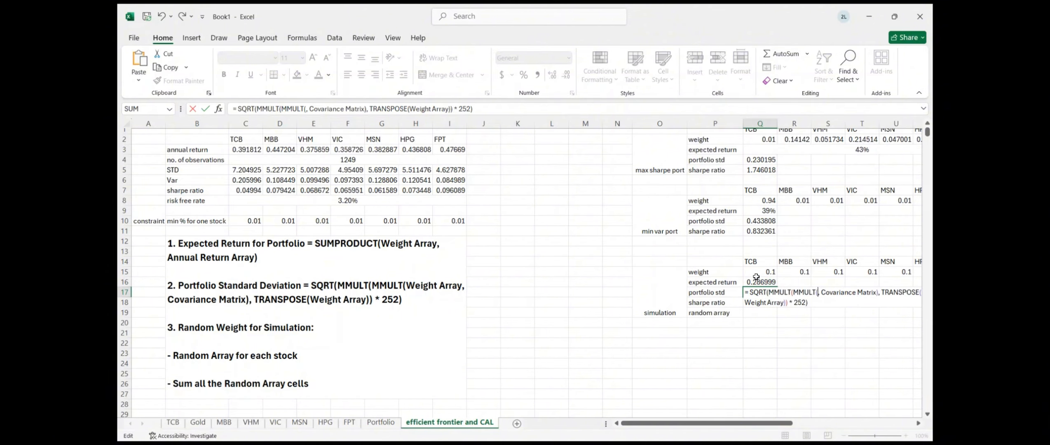
drag(756, 275, 870, 272)
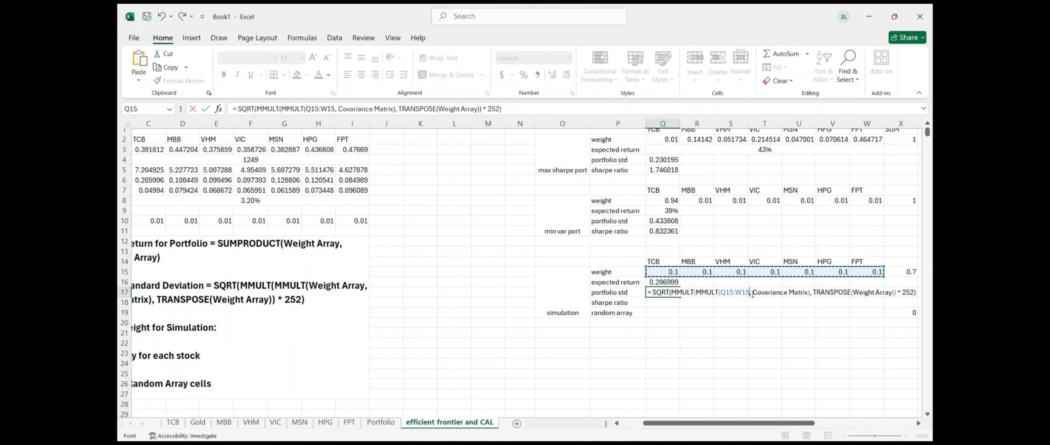
drag(752, 293, 807, 292)
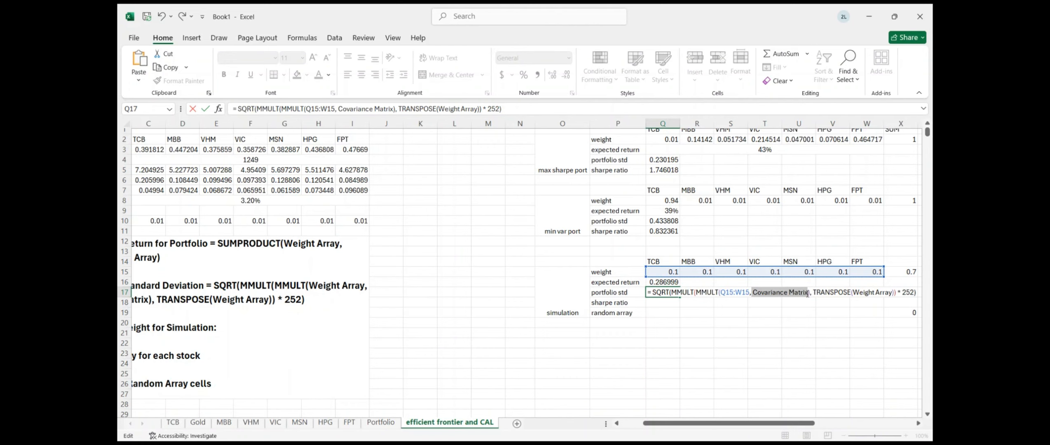
key(BackSpace)
scroll(247, 297, left, 2)
scroll(247, 297, down, 6)
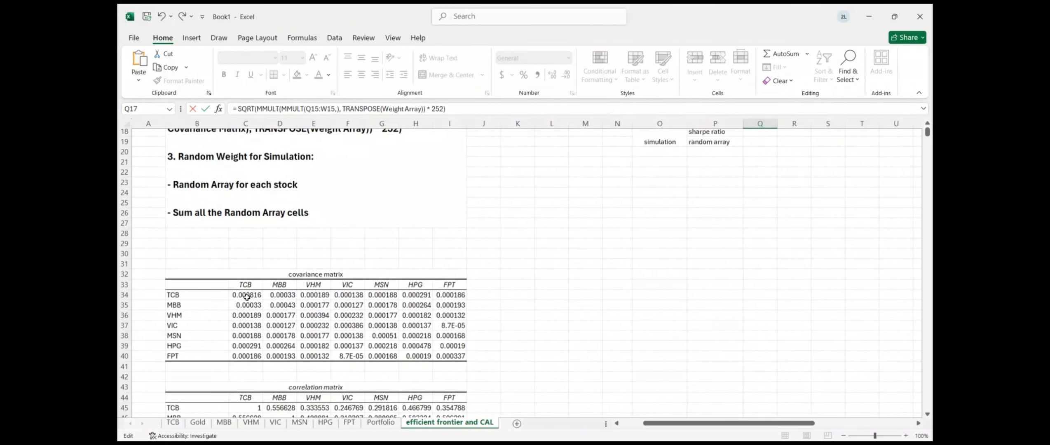
drag(247, 297, 450, 356)
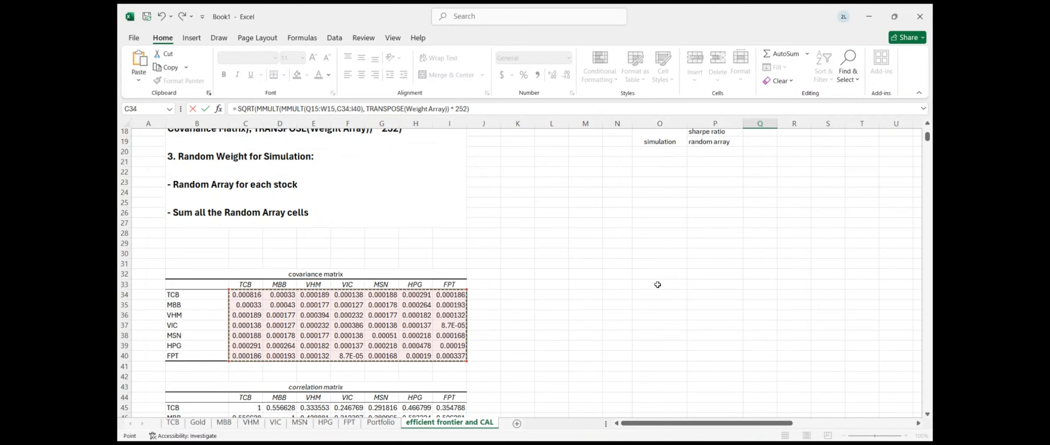
Complete the formula with TRANSPOSE(Q15:W15), giving a portfolio std of 0.167977
scroll(658, 284, up, 6)
scroll(657, 285, right, 2)
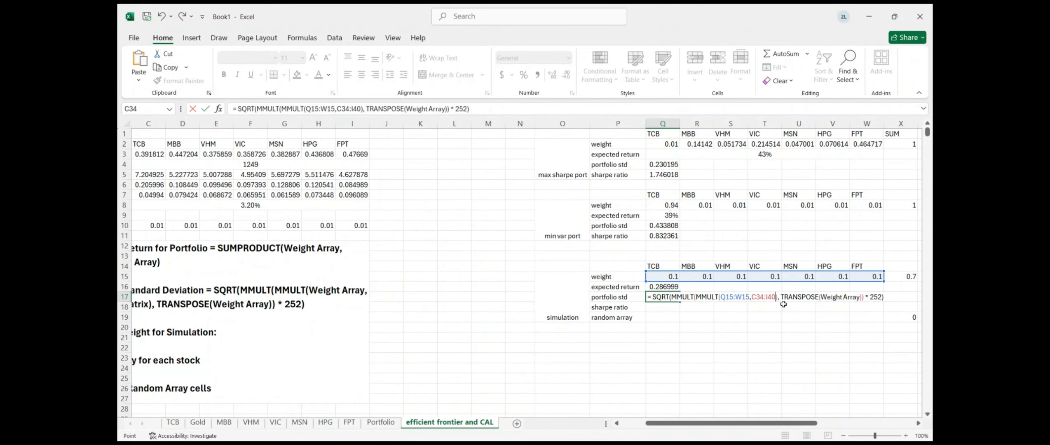
drag(821, 299, 862, 300)
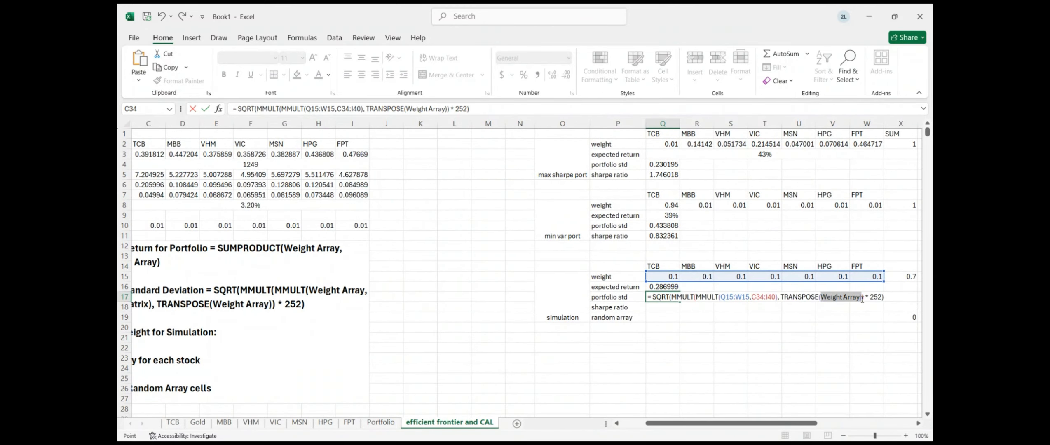
key(BackSpace)
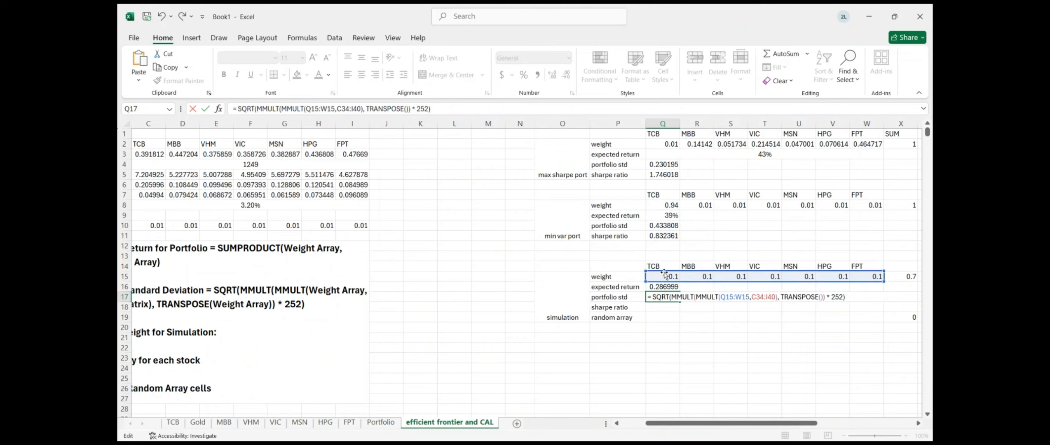
mouse_move(664, 275)
mouse_down()
mouse_move(811, 280)
mouse_move(661, 282)
mouse_up()
click(690, 279)
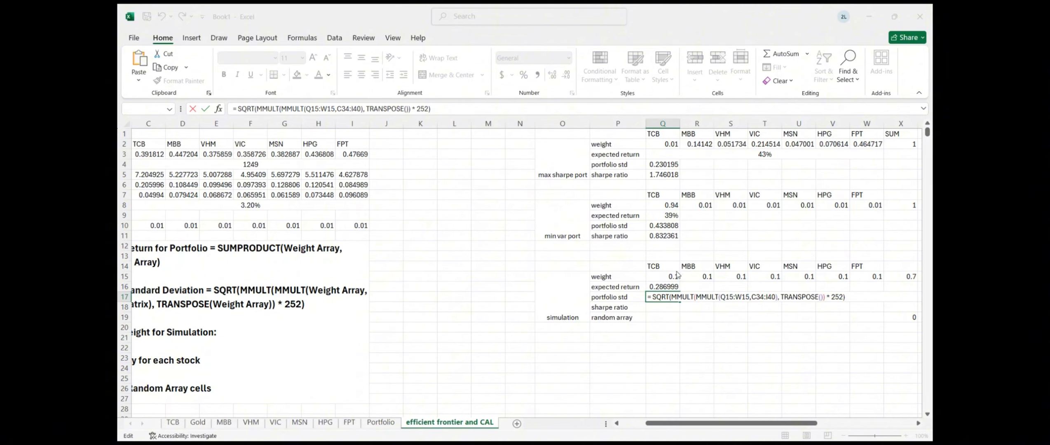
click(641, 185)
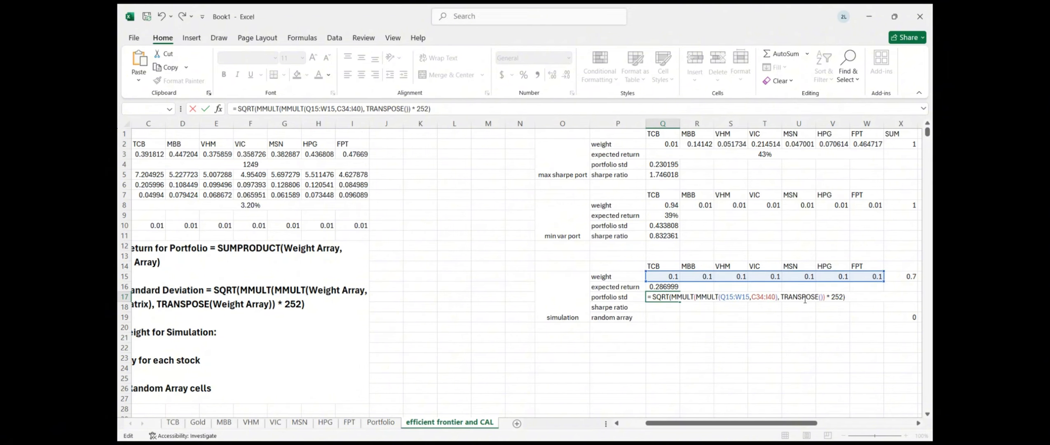
drag(657, 276, 870, 275)
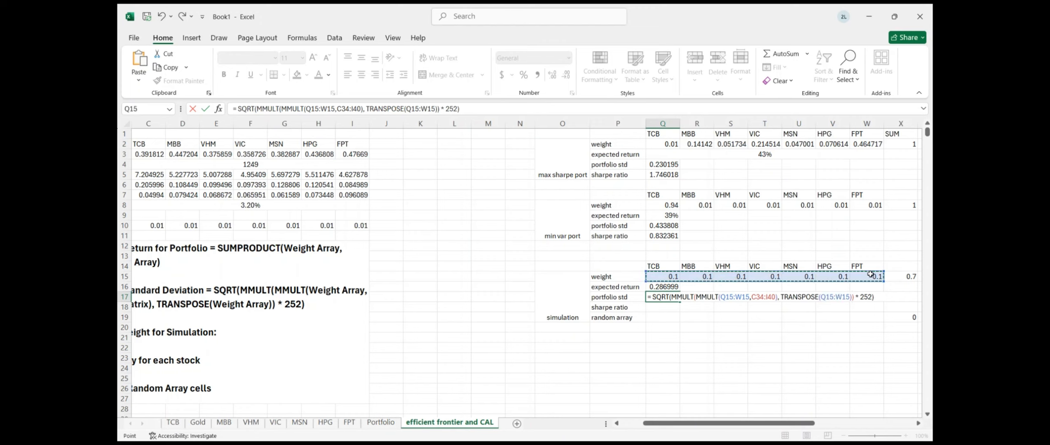
key(Return)
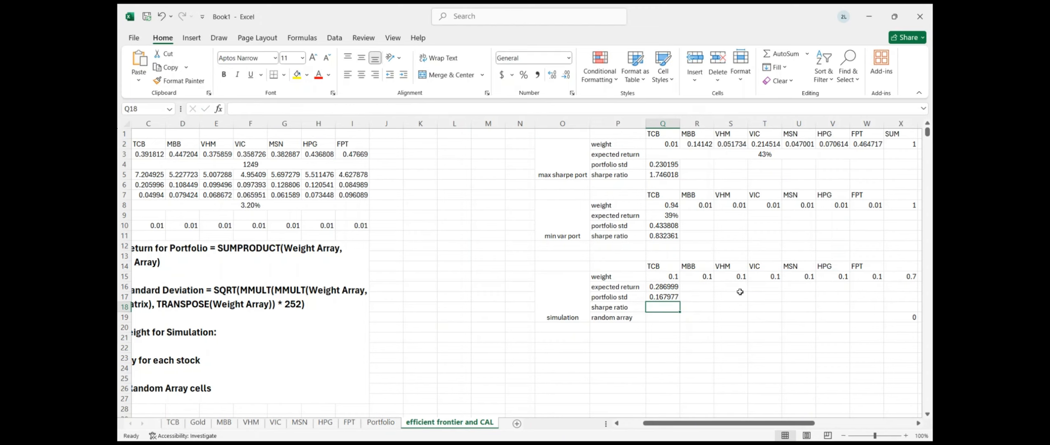
Enter the Sharpe ratio as (Q16 minus the 3.20% risk-free rate) divided by Q17
text(=)
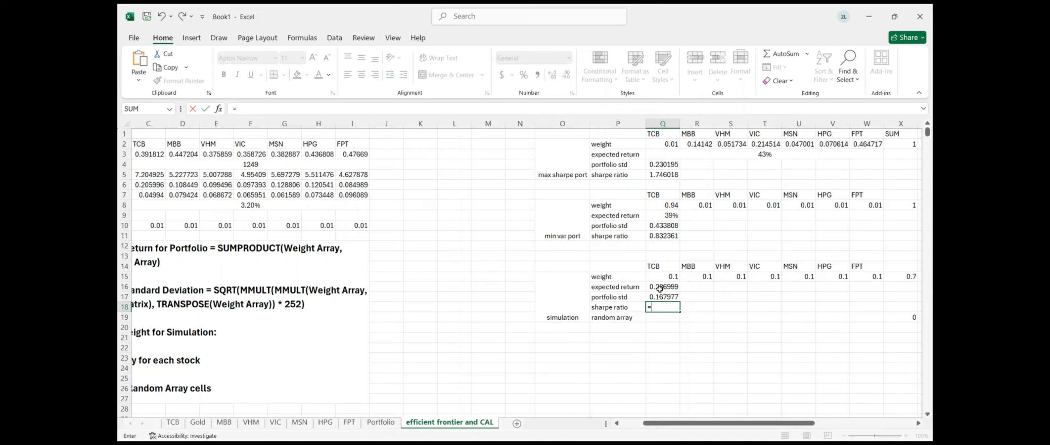
click(660, 289)
key(BackSpace)
key(BackSpace)
key(BackSpace)
key(BackSpace)
text(()
click(660, 290)
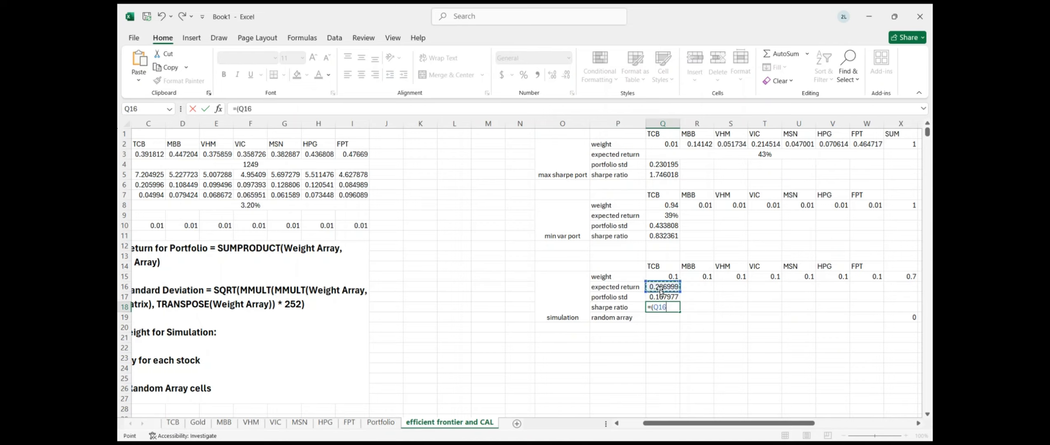
click(254, 209)
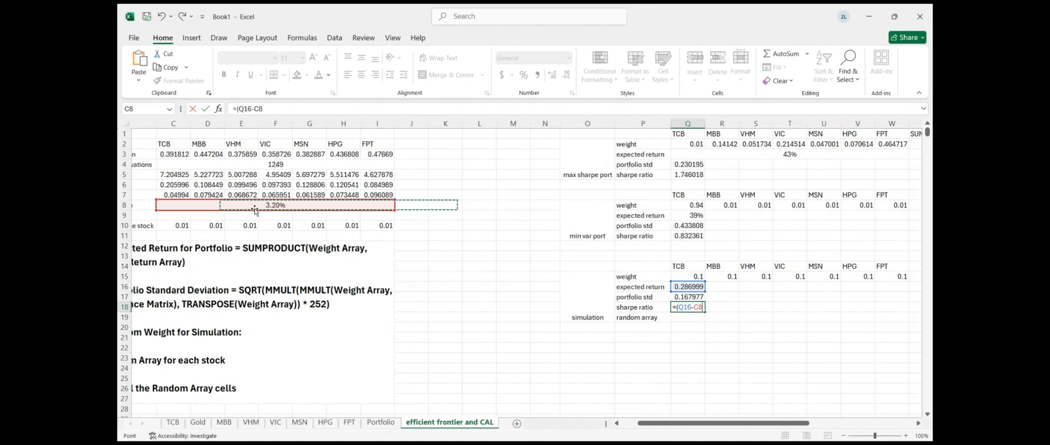
text()/)
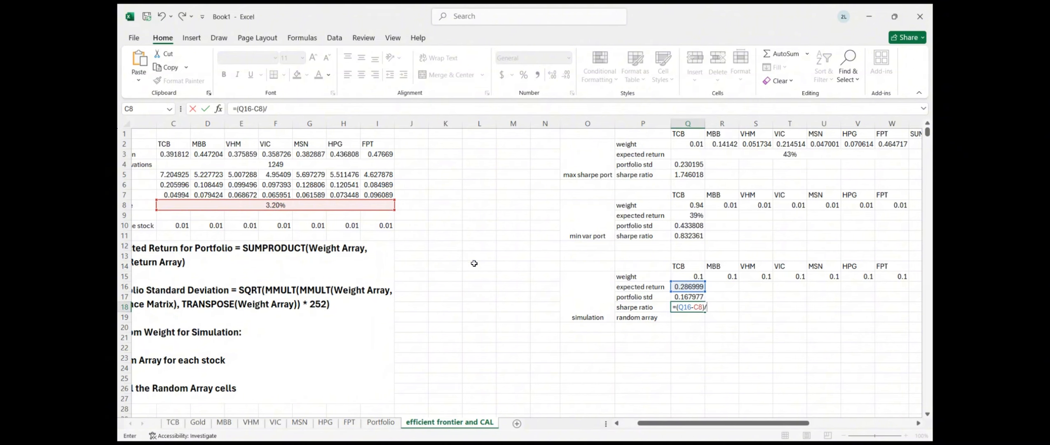
click(674, 297)
key(Return)
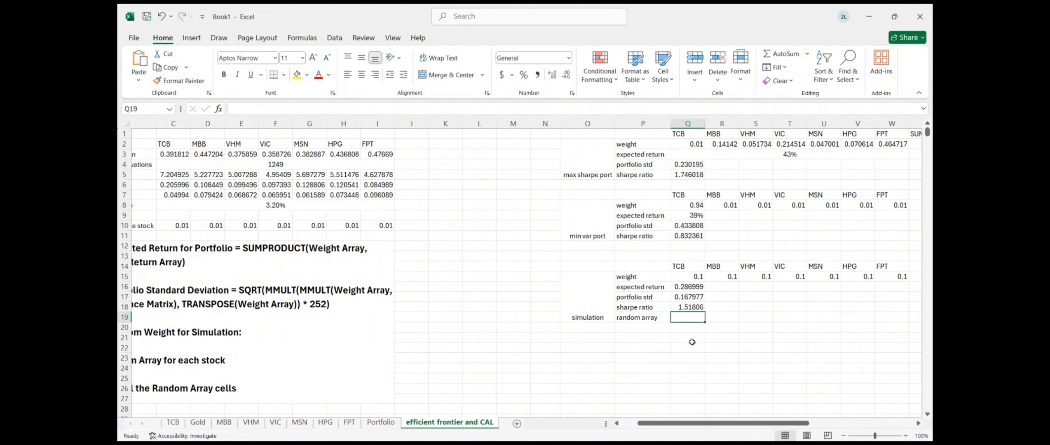
Enter =RAND() in Q19 and fill it across to W19
text(=rand)
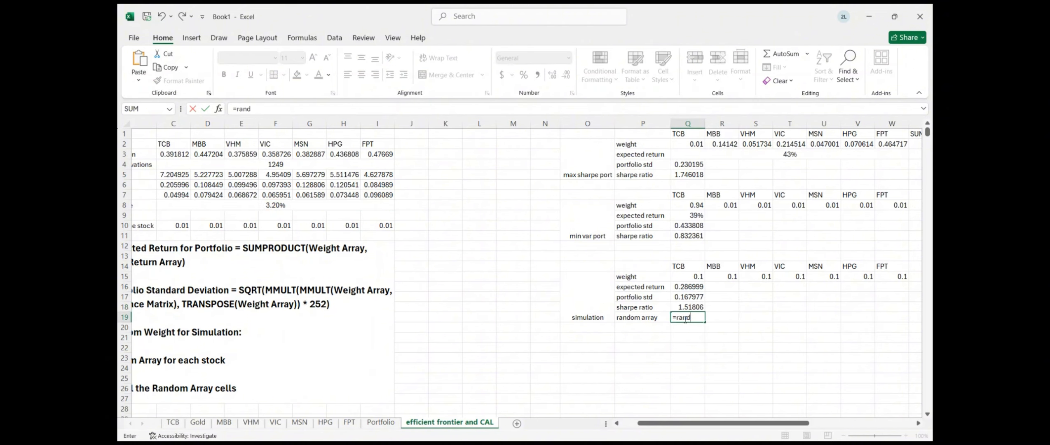
key(Return)
click(682, 316)
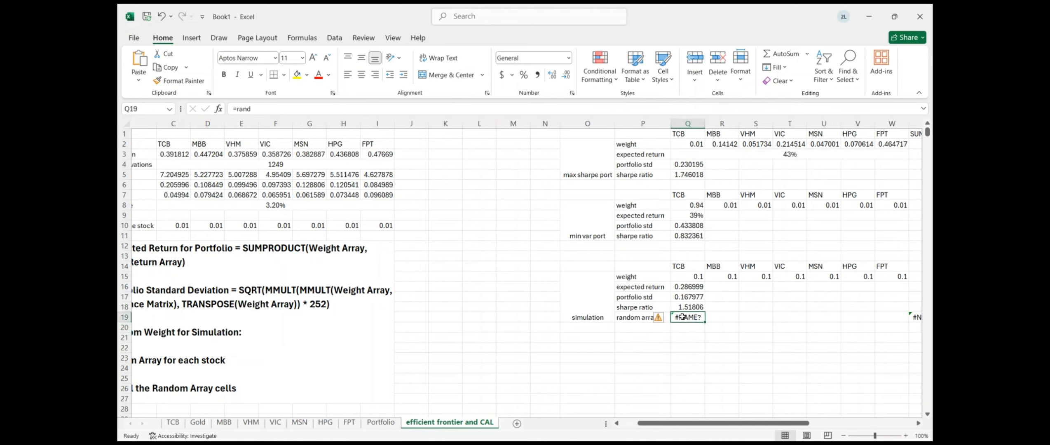
double_click(682, 317)
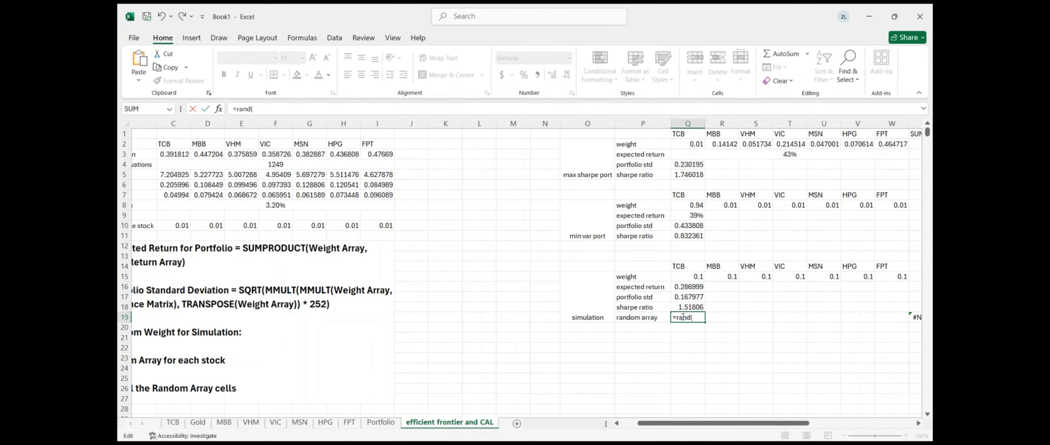
text(())
key(ctrl+Return)
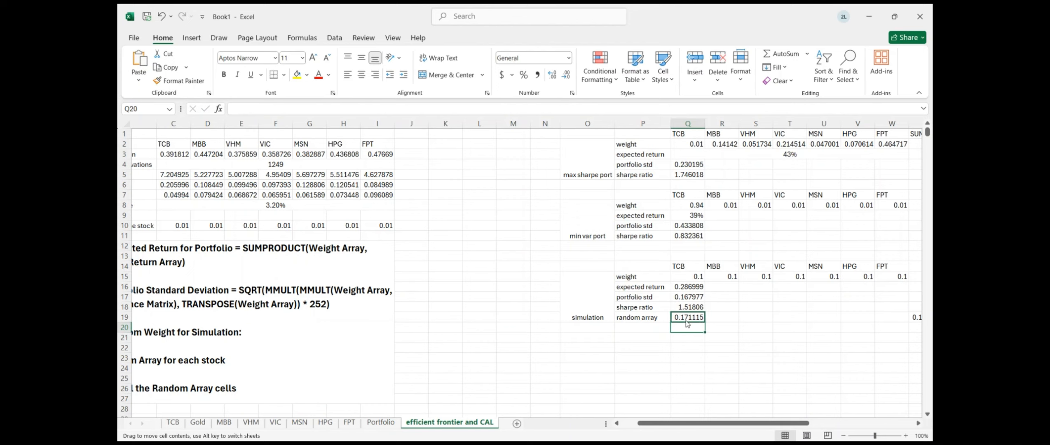
click(696, 327)
scroll(668, 370, right, 5)
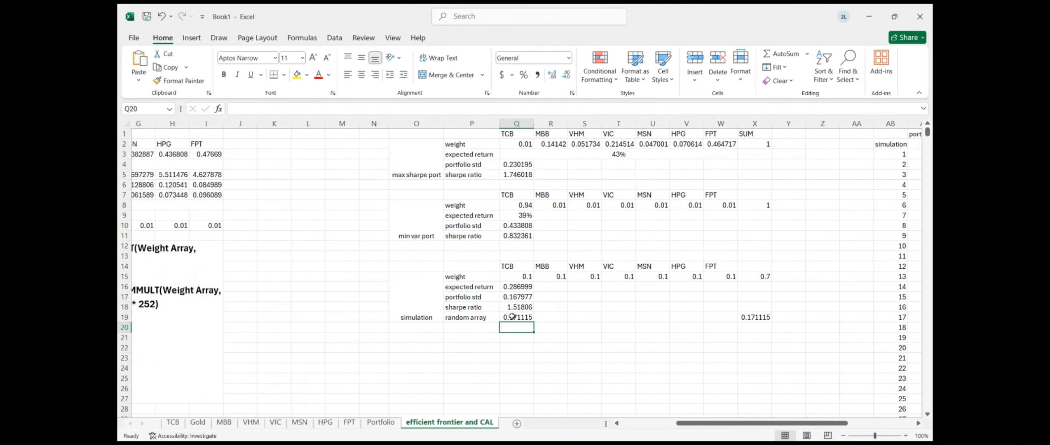
click(512, 319)
drag(532, 320, 724, 324)
click(579, 287)
Enter =Q19/$X19 in the TCB weight cell Q15
click(525, 279)
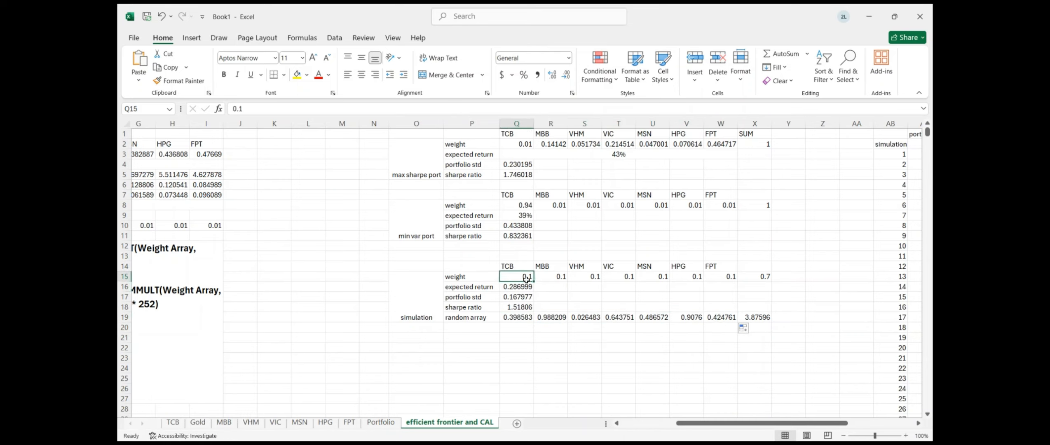
text(=)
click(518, 318)
text(/)
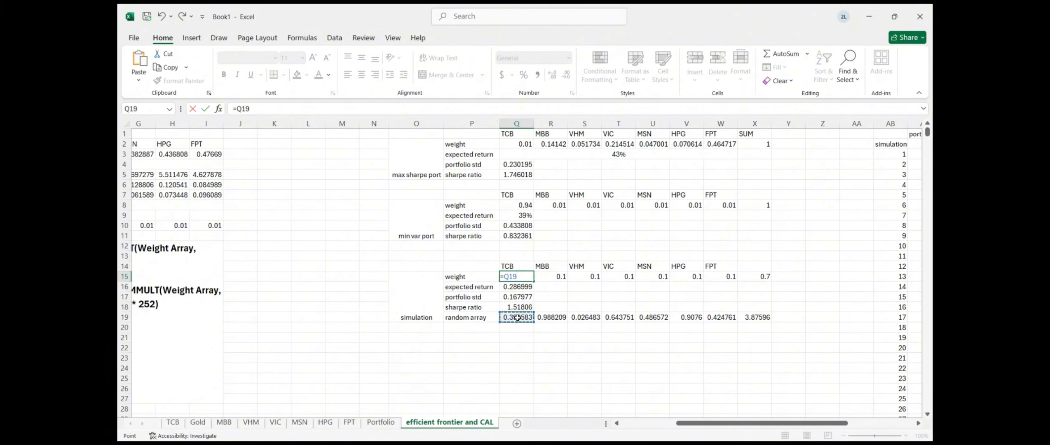
click(742, 317)
key(Return)
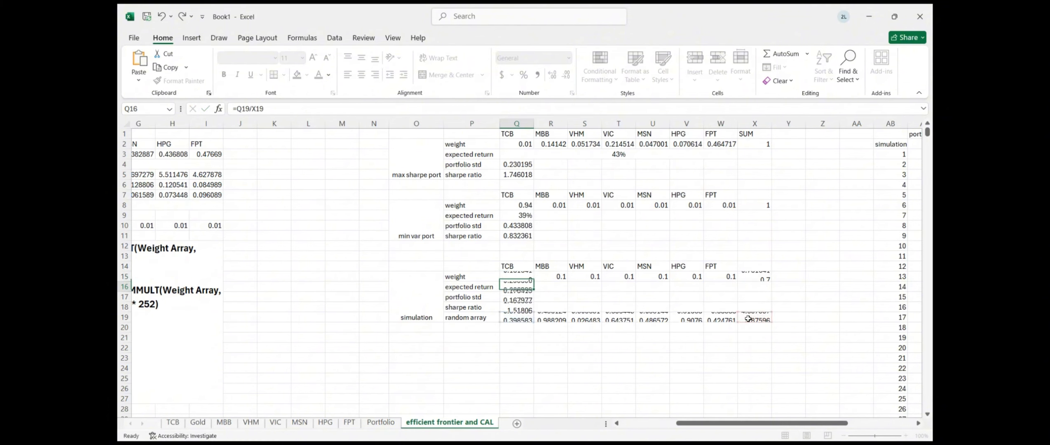
double_click(510, 277)
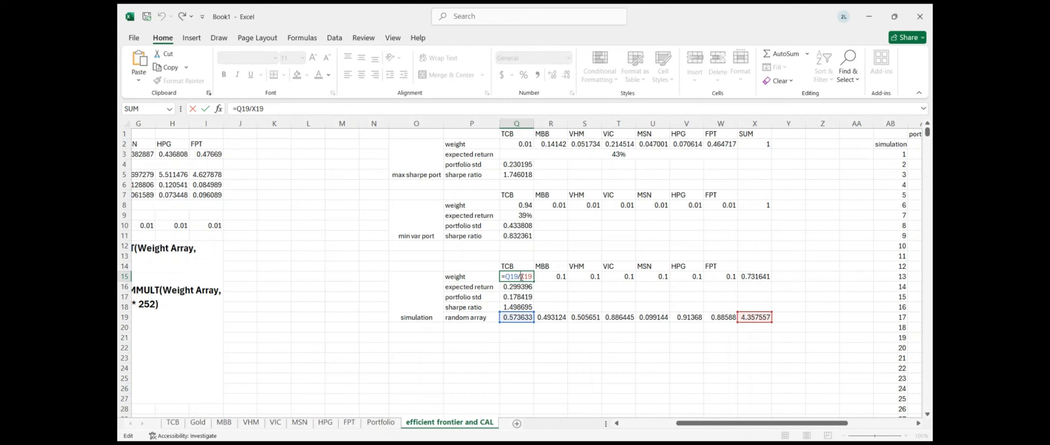
click(521, 277)
text($)
key(Return)
Fill the weight formula across to W15 so the seven weights sum to 1
click(518, 275)
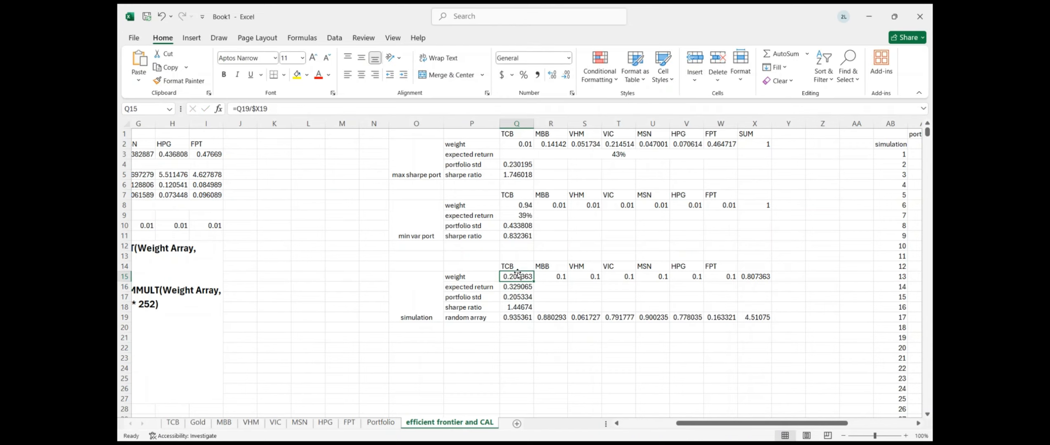
drag(534, 281, 723, 267)
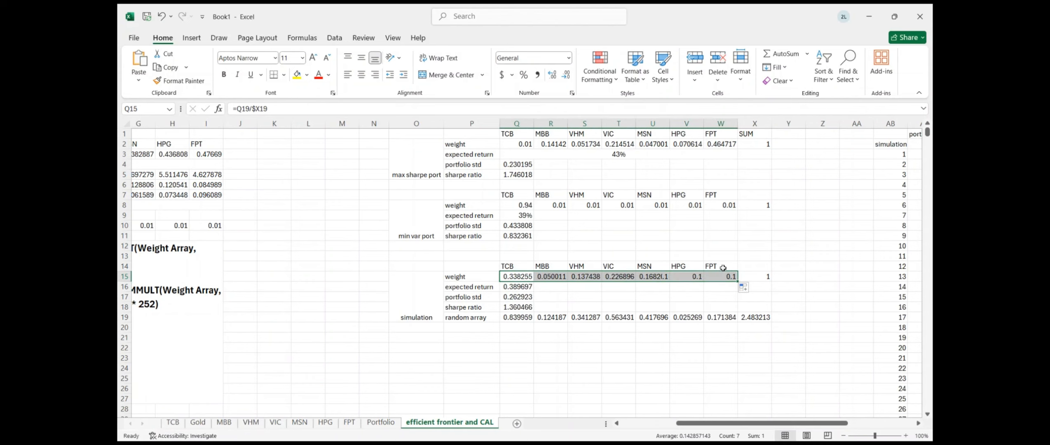
click(640, 339)
scroll(639, 338, right, 2)
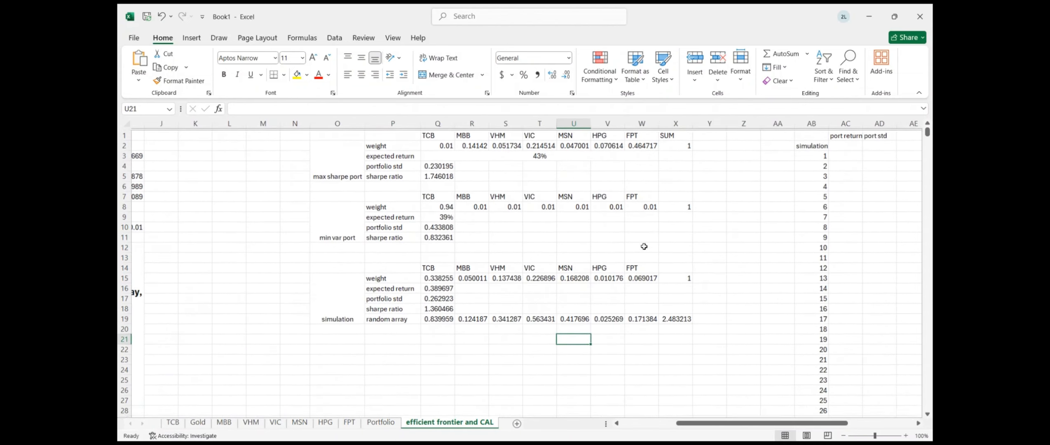
scroll(506, 275, right, 6)
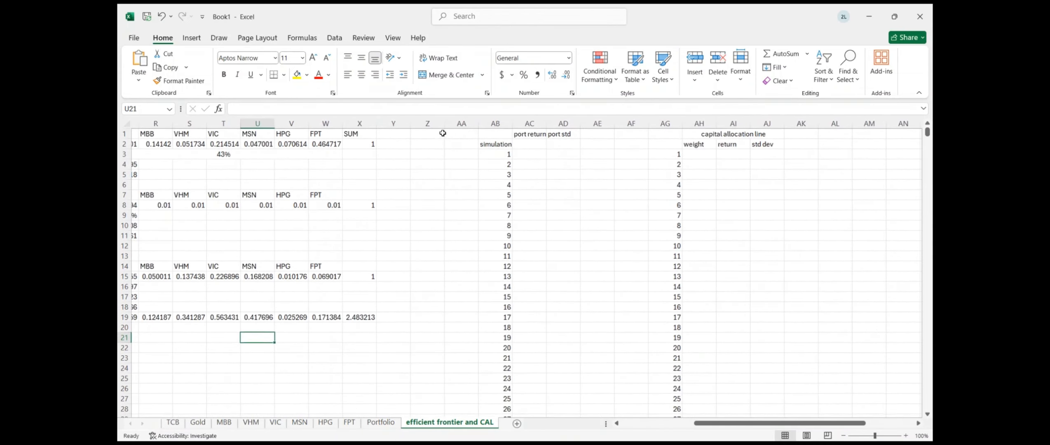
Close the Format Shape pane and add an empty scatter chart at AL4
key(alt+Tab)
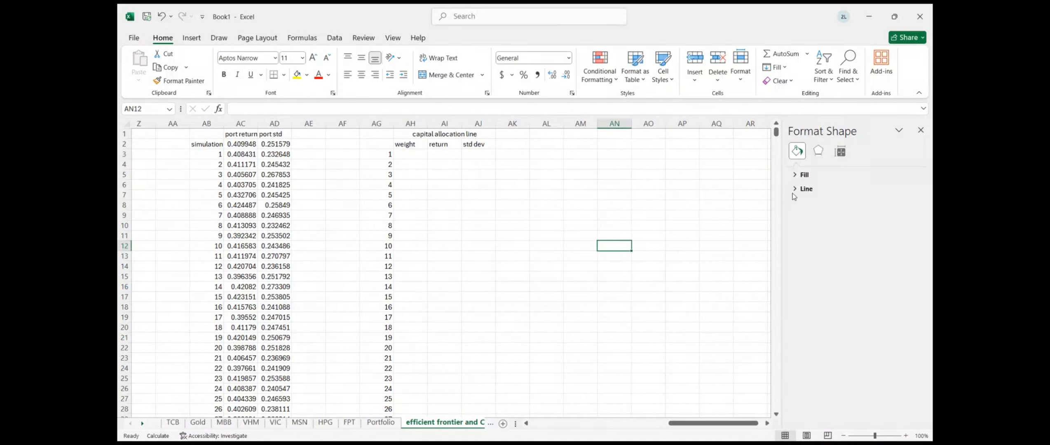
click(921, 130)
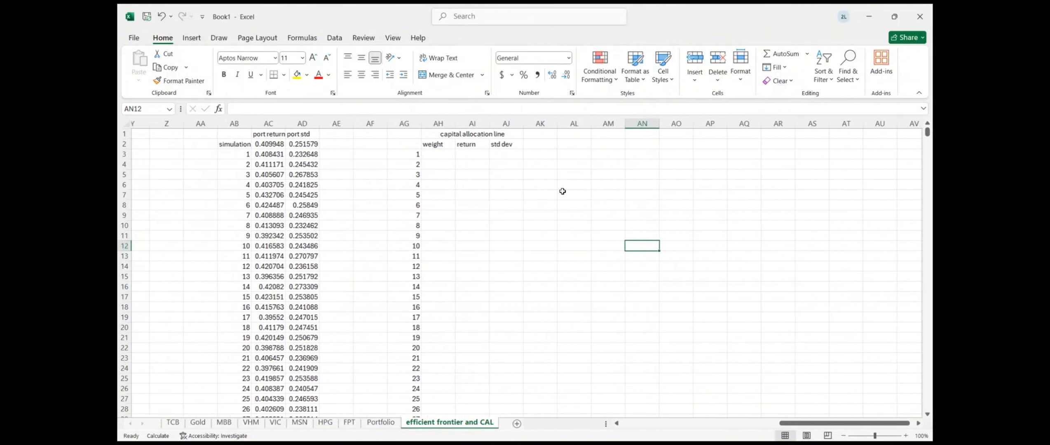
click(573, 163)
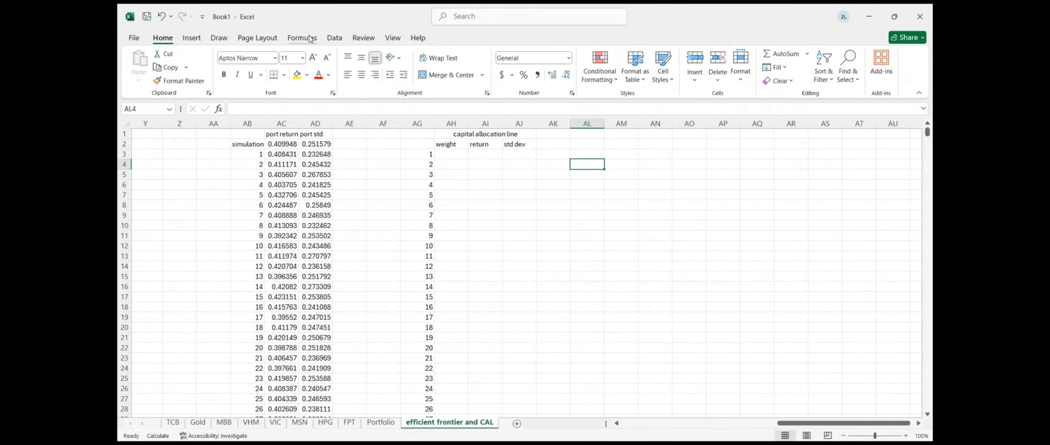
click(191, 37)
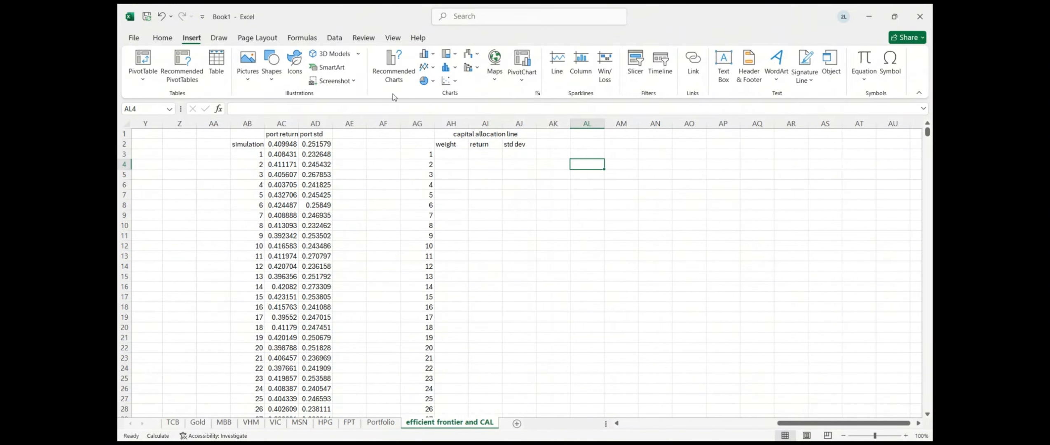
click(456, 81)
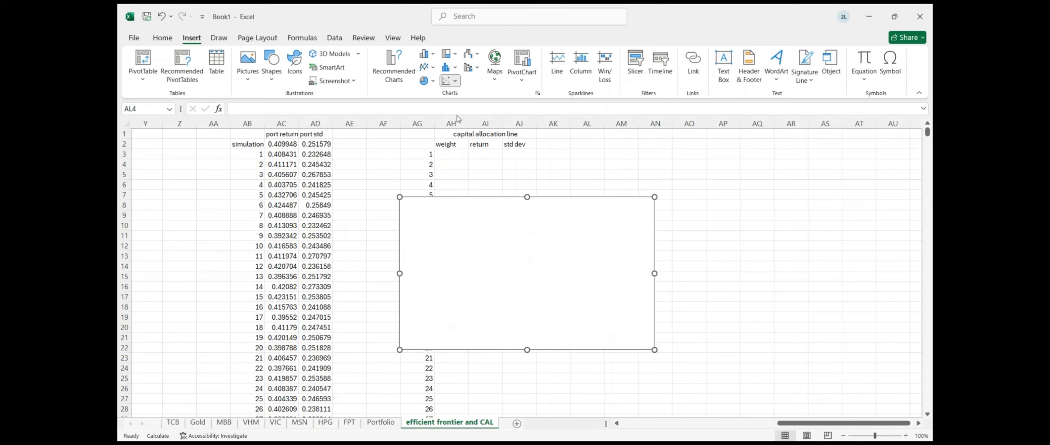
key(Delete)
click(460, 223)
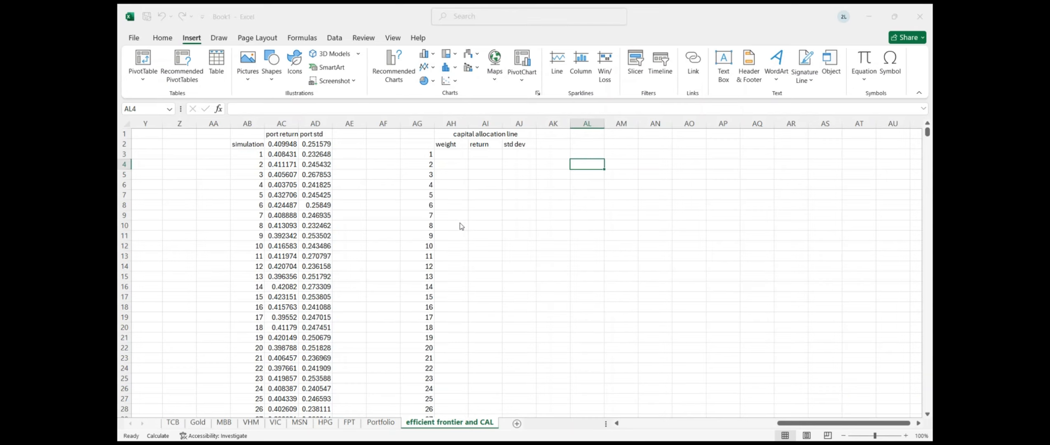
click(522, 258)
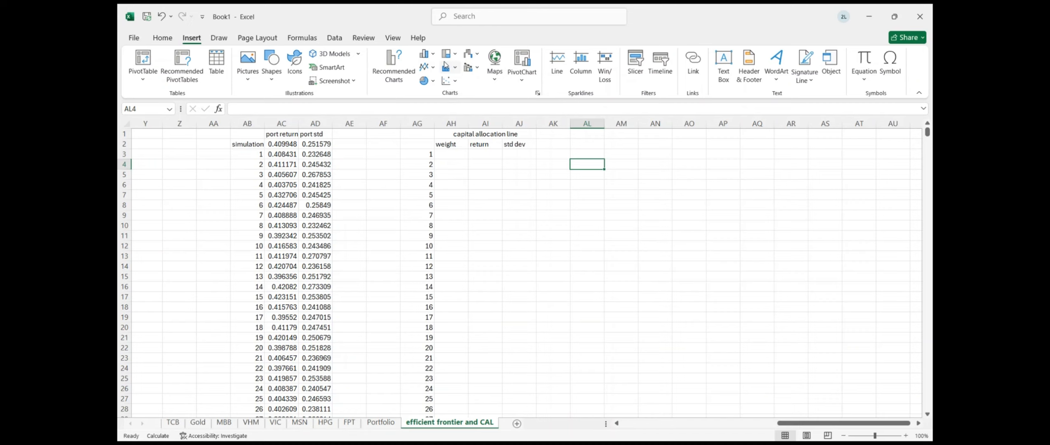
click(449, 84)
click(455, 135)
key(Delete)
key(ctrl+z)
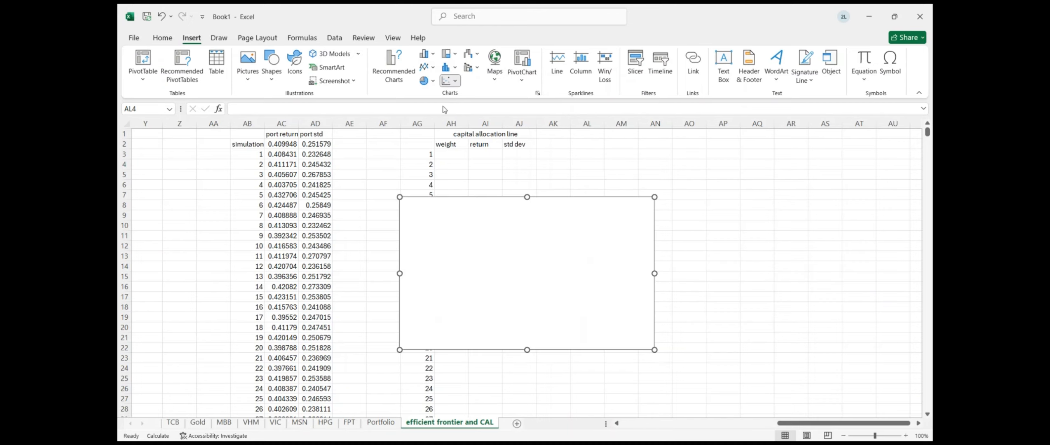
Move the chart right and add an 'efficient frontier' series: X AD2:AD1002, Y AC2:AC1002
drag(517, 238, 692, 188)
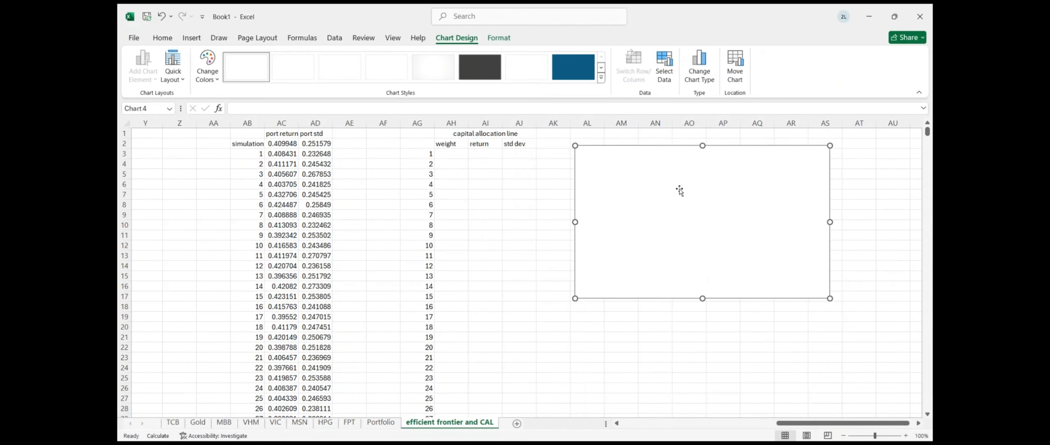
click(697, 271)
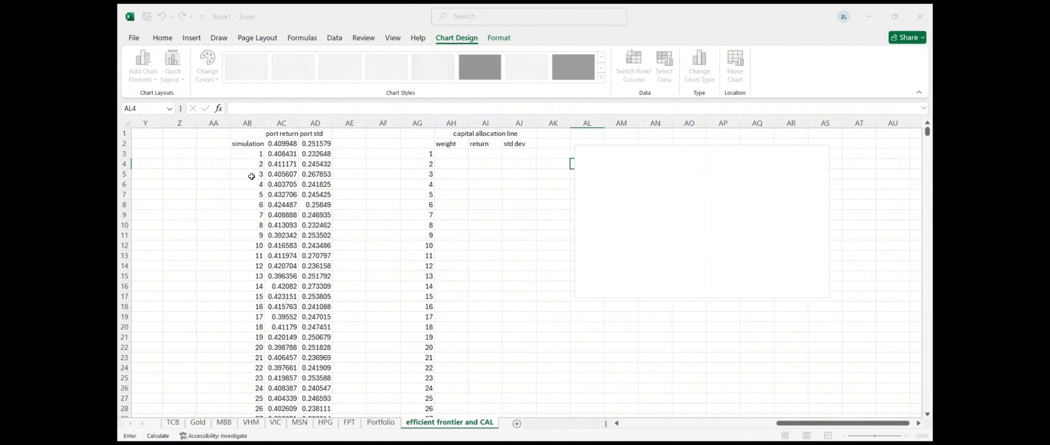
click(151, 289)
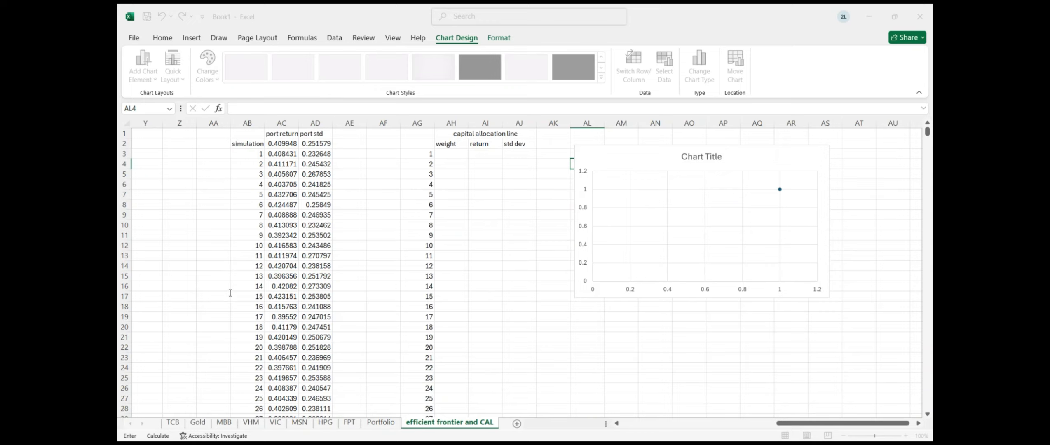
click(316, 143)
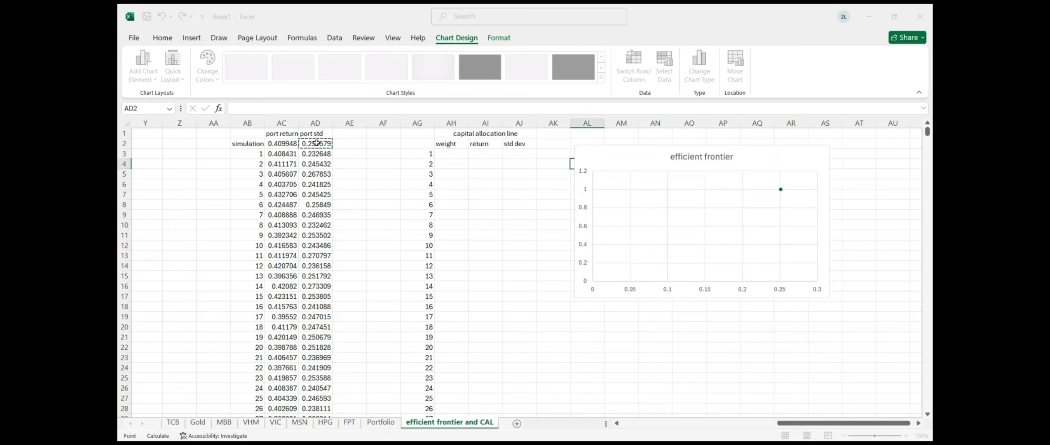
key(ctrl+shift+Down)
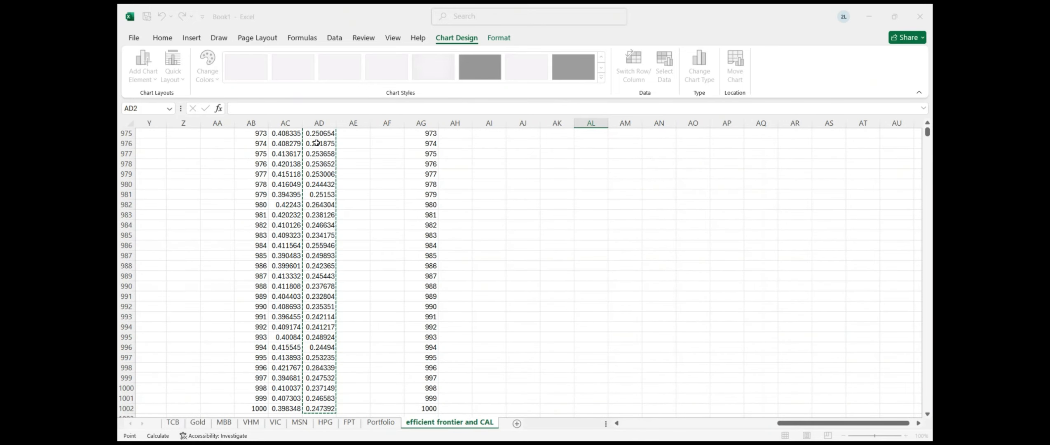
click(236, 323)
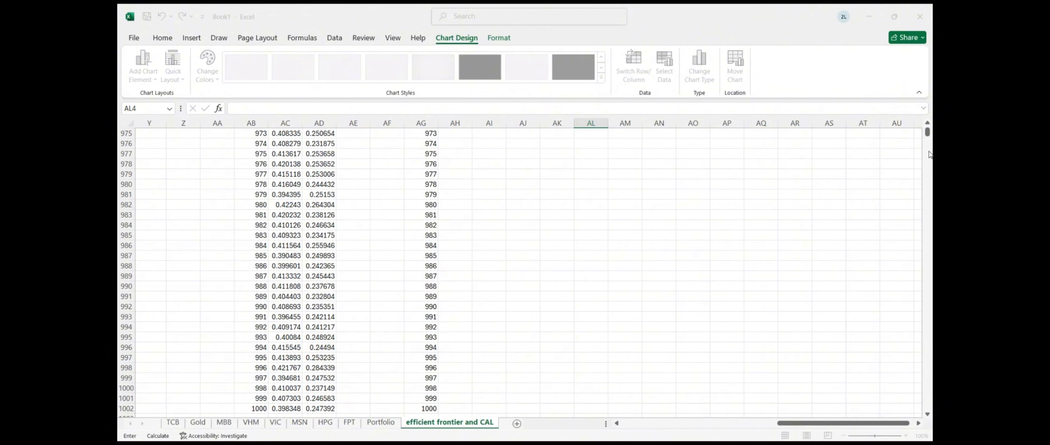
drag(928, 138, 926, 131)
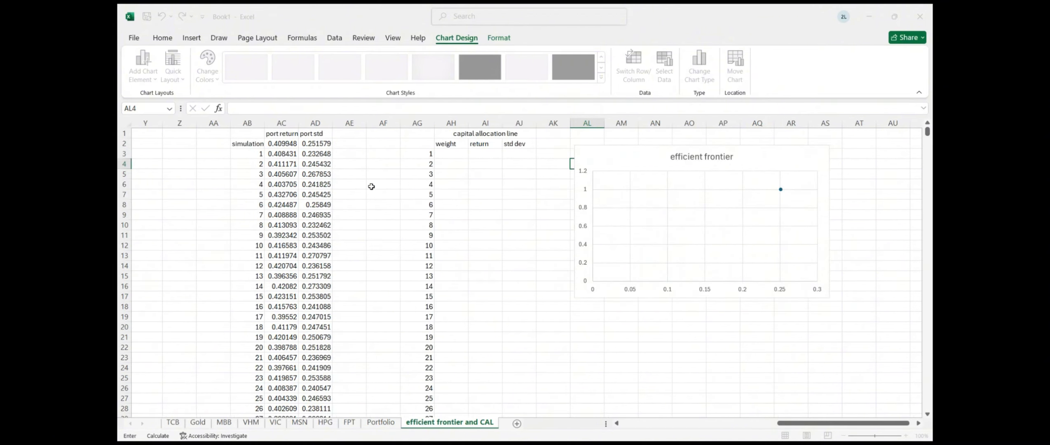
click(281, 142)
key(ctrl+shift+Down)
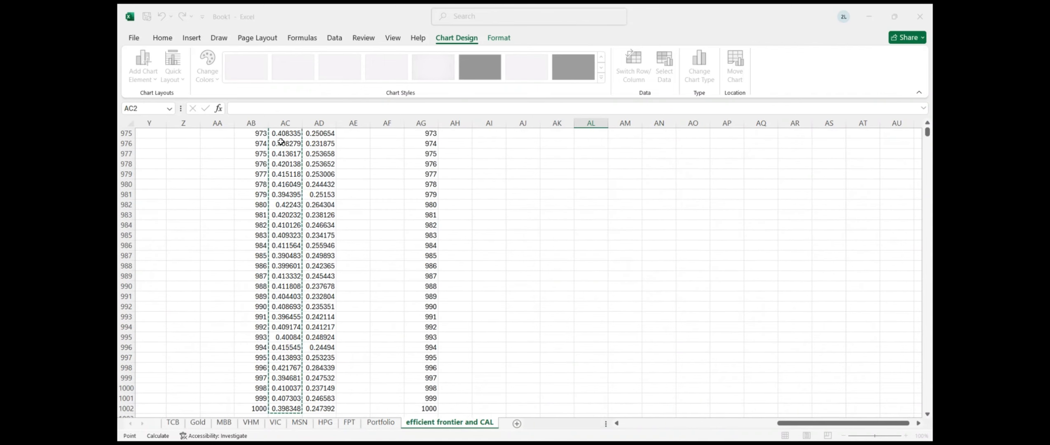
key(Return)
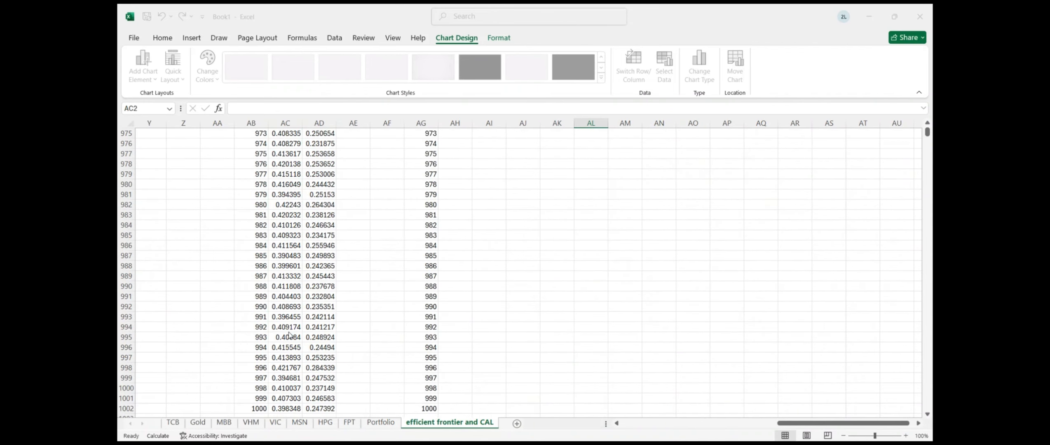
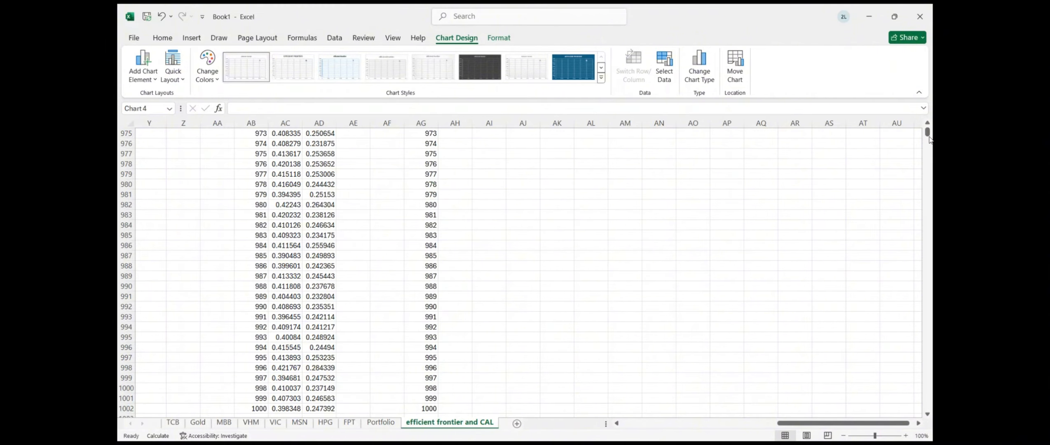
Look through the chart's series formatting, vertical axis settings, data source and chart type options
drag(927, 132, 927, 95)
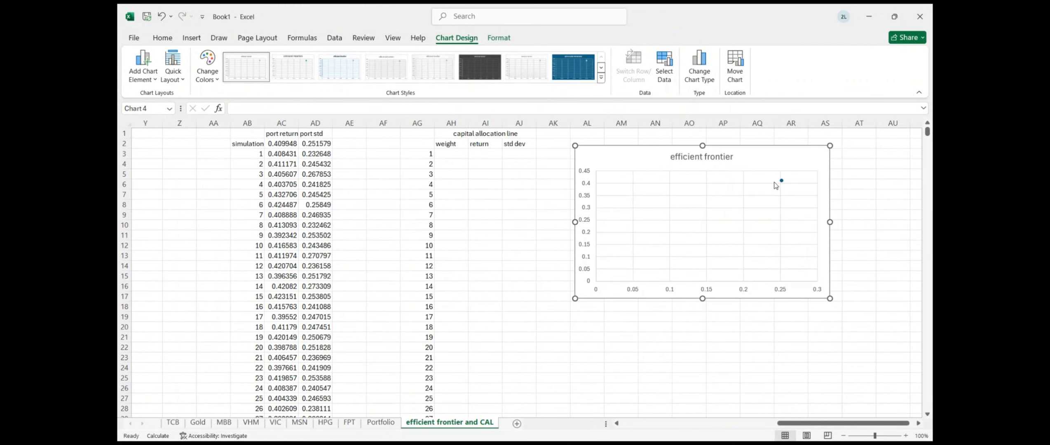
double_click(782, 180)
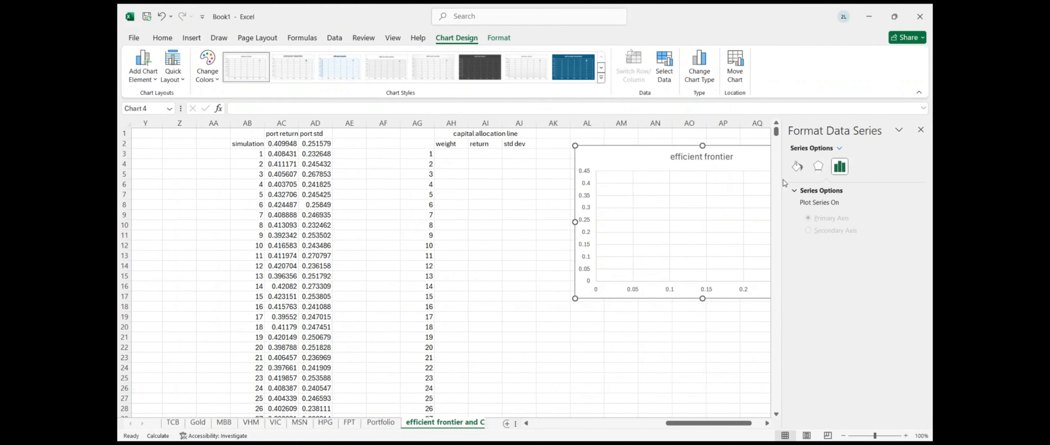
click(606, 232)
click(584, 232)
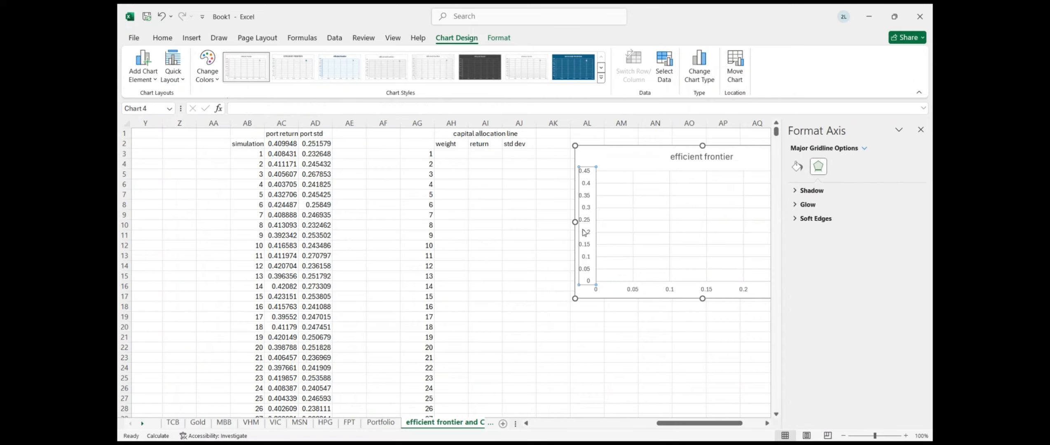
click(921, 130)
ctrl+scroll(772, 203, down, 1)
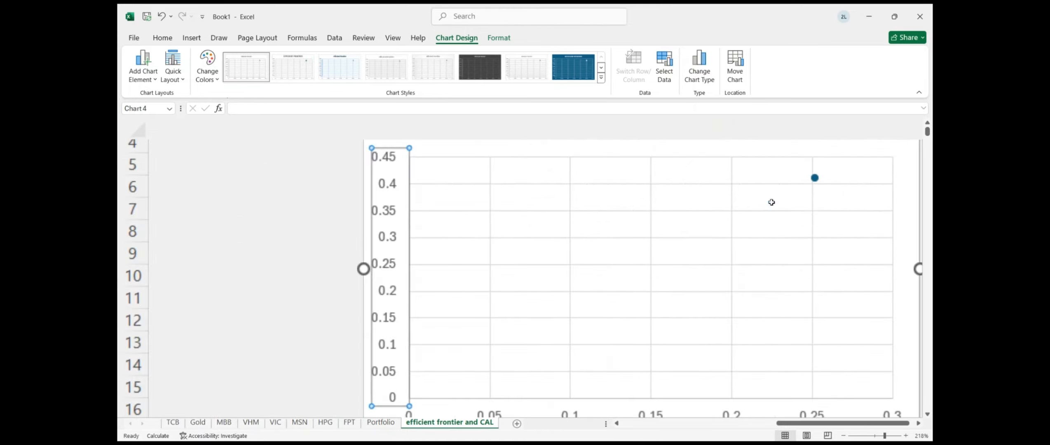
ctrl+scroll(772, 204, down, 2)
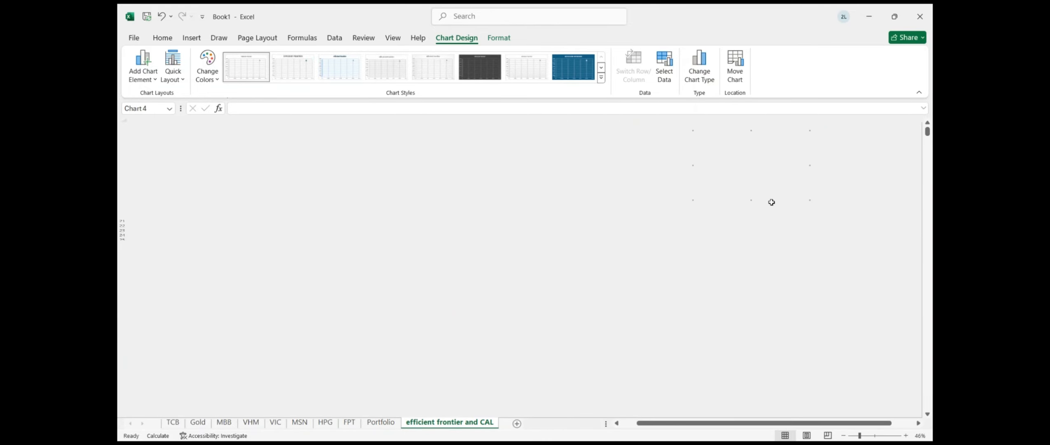
scroll(680, 342, up, 3)
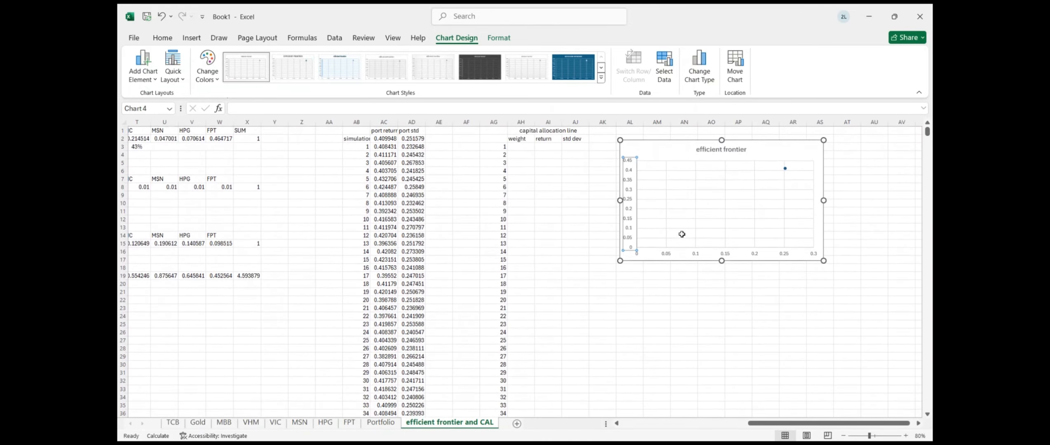
click(673, 82)
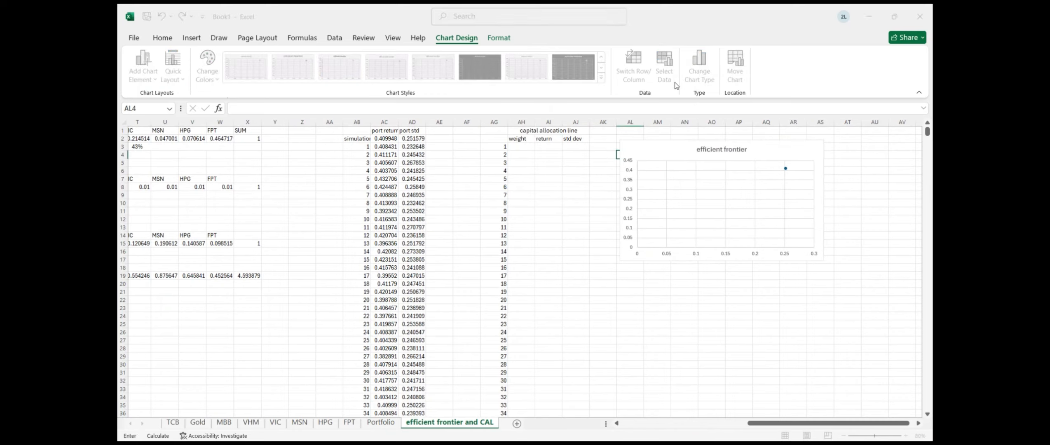
click(391, 373)
click(701, 82)
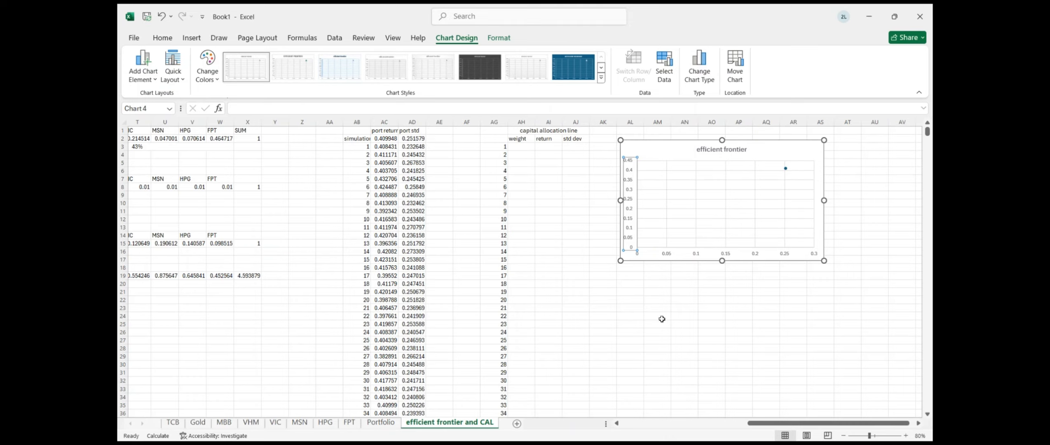
Edit the chart series so its X values are AD2:AD1002
click(689, 185)
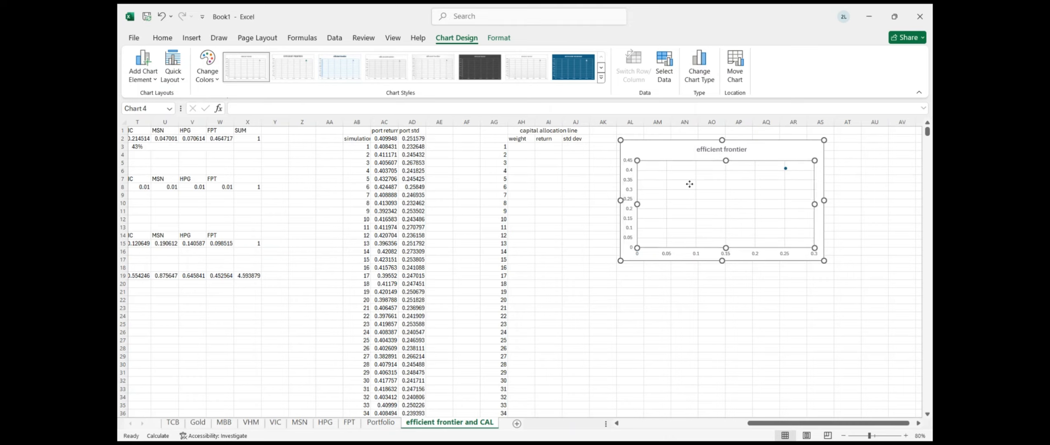
click(663, 68)
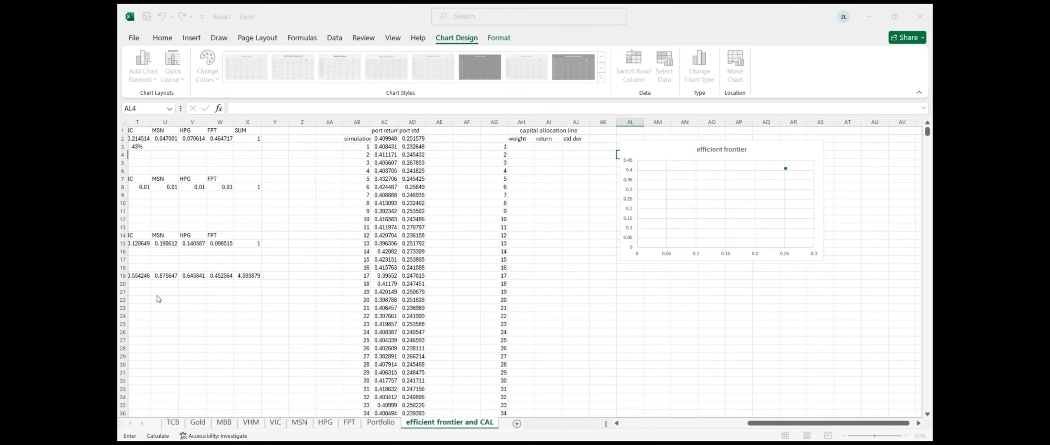
click(150, 283)
click(421, 141)
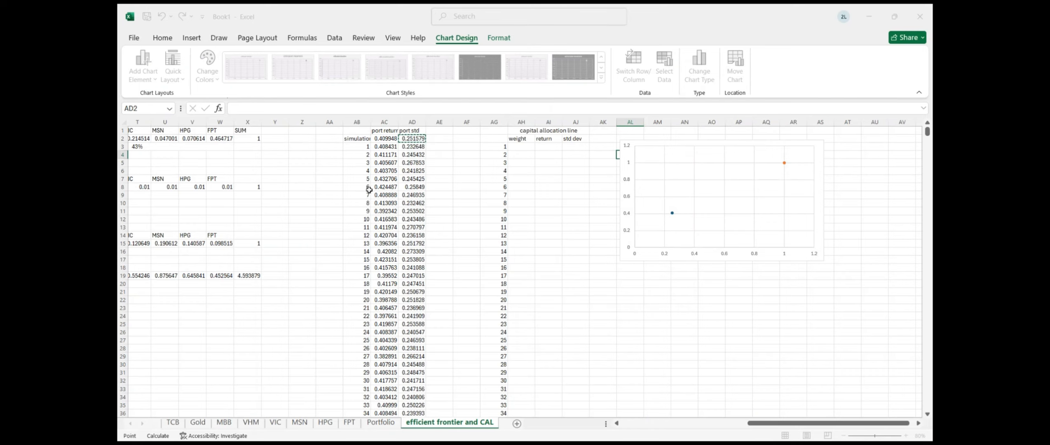
click(256, 304)
click(413, 138)
key(ctrl+shift+Down)
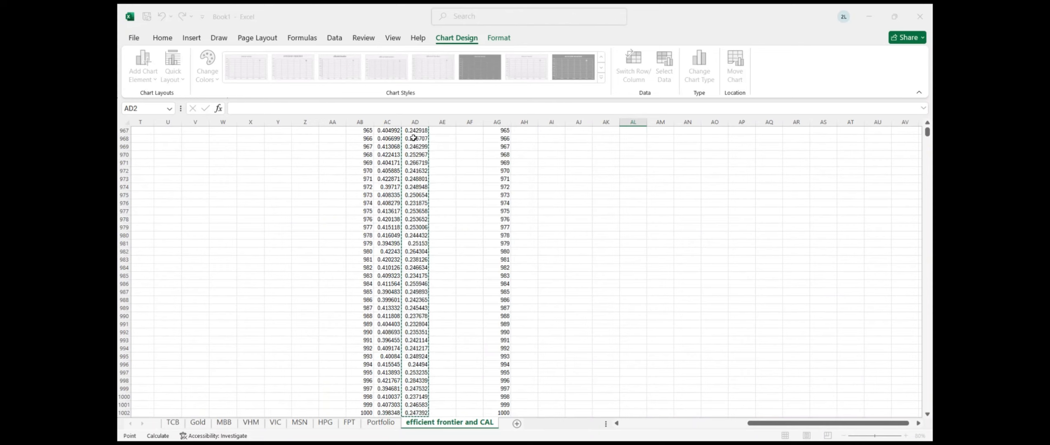
Set the series Y values to AC2:AC1002 and apply the data changes
click(267, 315)
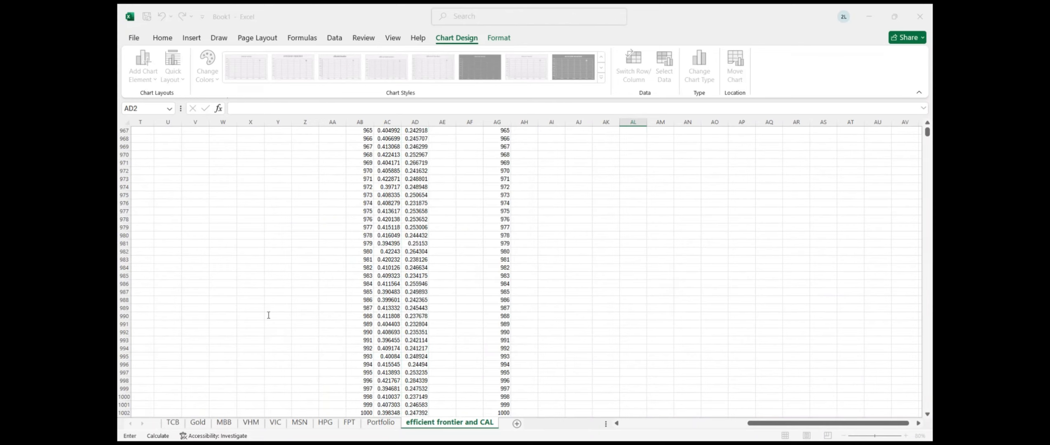
scroll(396, 141, up, 11)
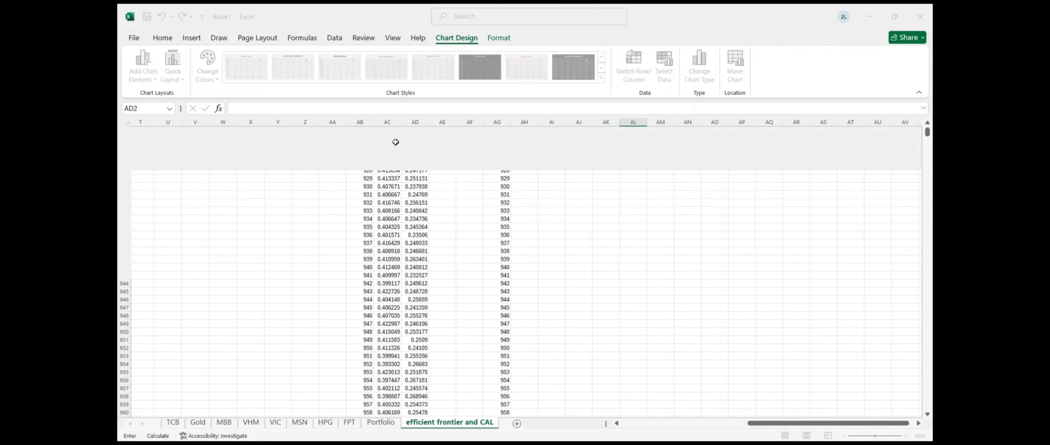
scroll(396, 141, up, 20)
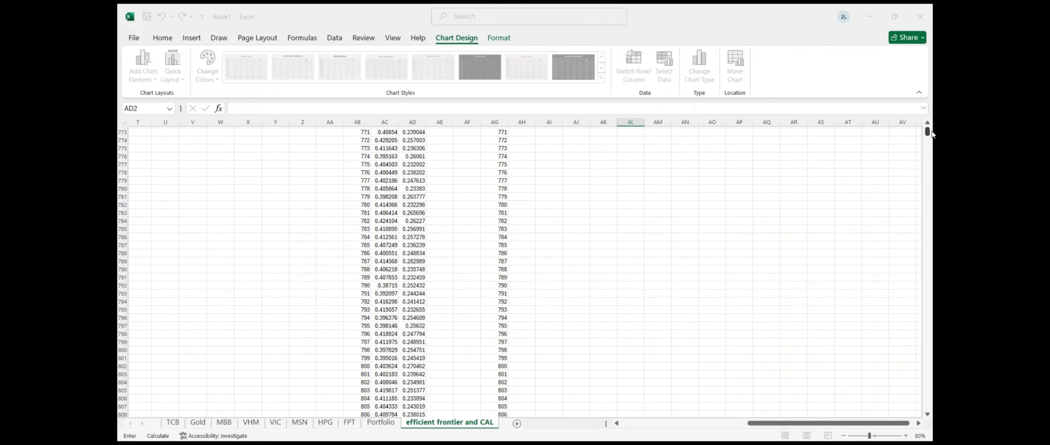
drag(927, 132, 922, 107)
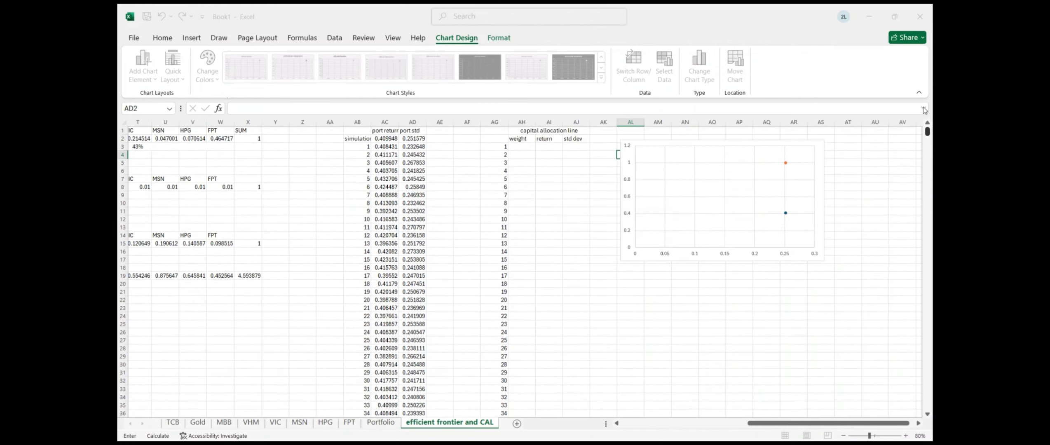
click(390, 138)
key(ctrl+shift+Down)
click(299, 333)
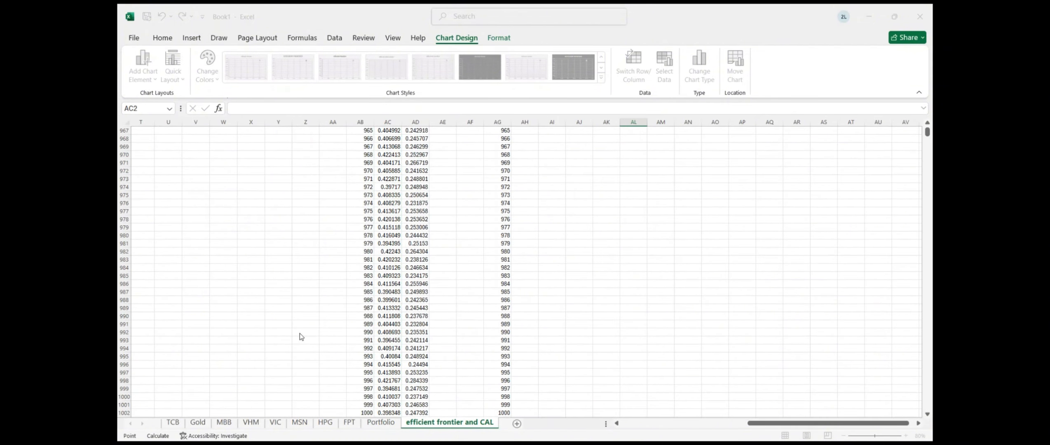
click(351, 361)
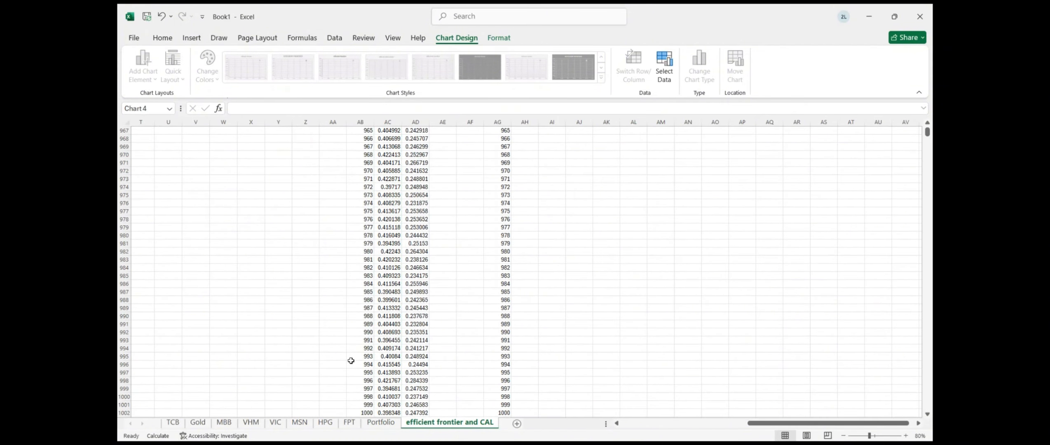
Delete the chart's vertical gridlines
scroll(606, 231, up, 20)
scroll(606, 231, right, 5)
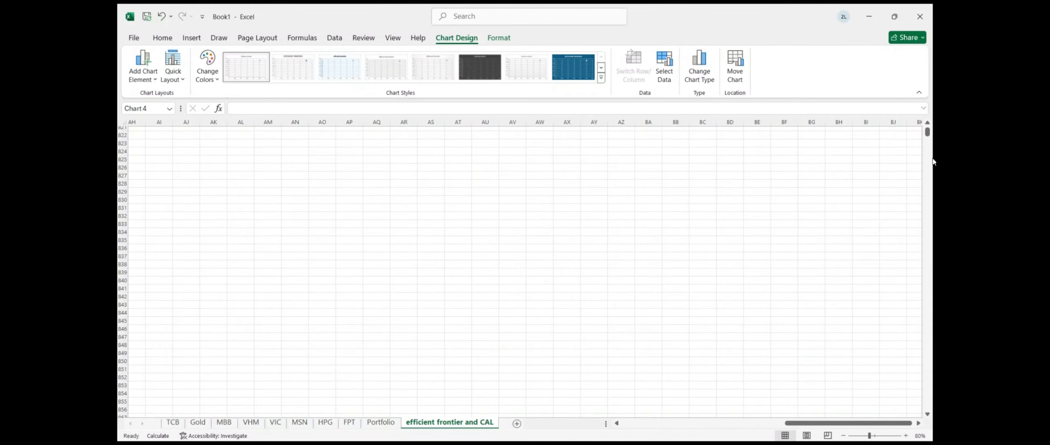
drag(928, 133, 929, 131)
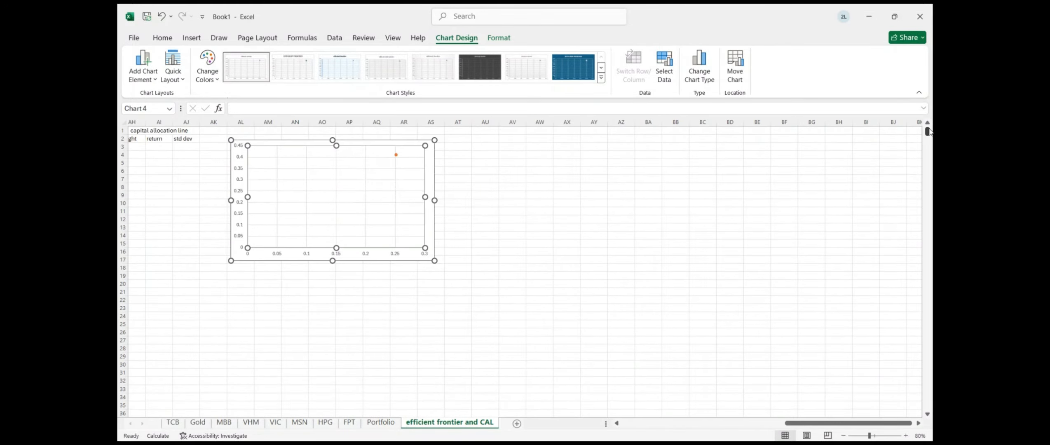
scroll(752, 232, left, 4)
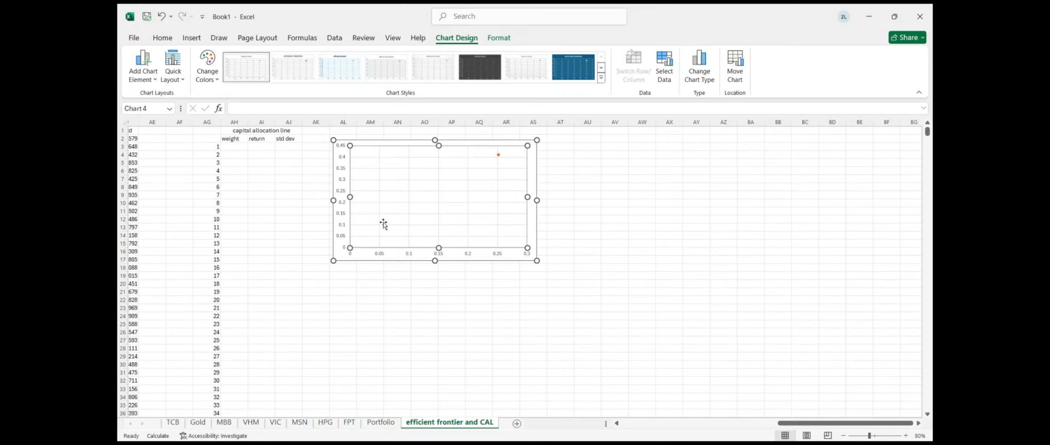
click(408, 244)
key(Delete)
key(Delete)
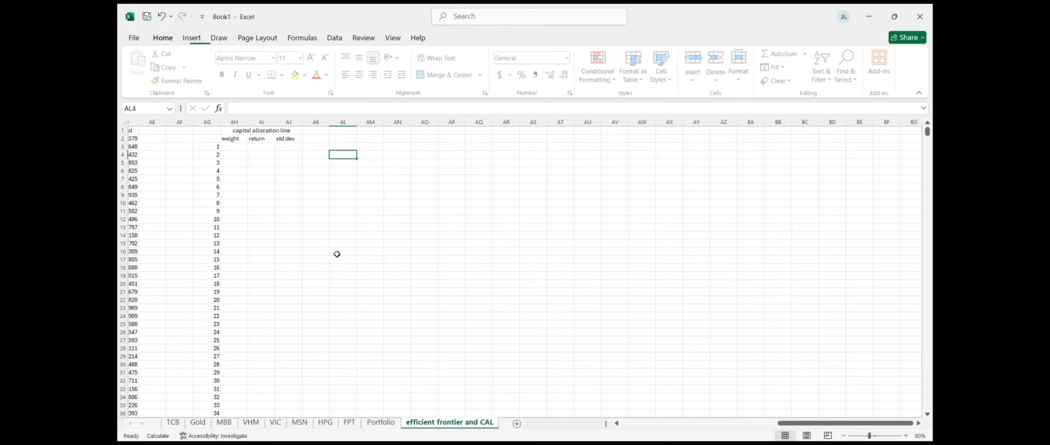
Select the simulation columns AB through AD for a new scatter chart
scroll(337, 254, left, 3)
drag(202, 122, 258, 123)
click(191, 38)
click(394, 66)
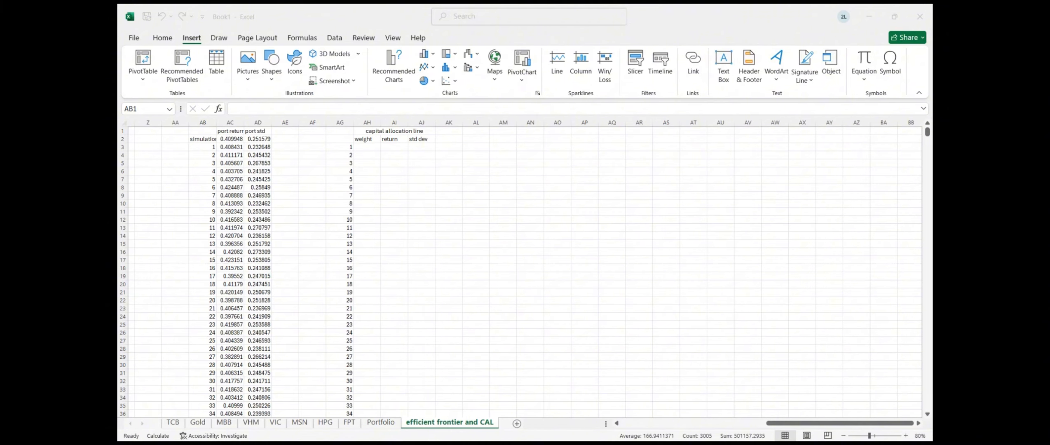
key(Escape)
click(448, 292)
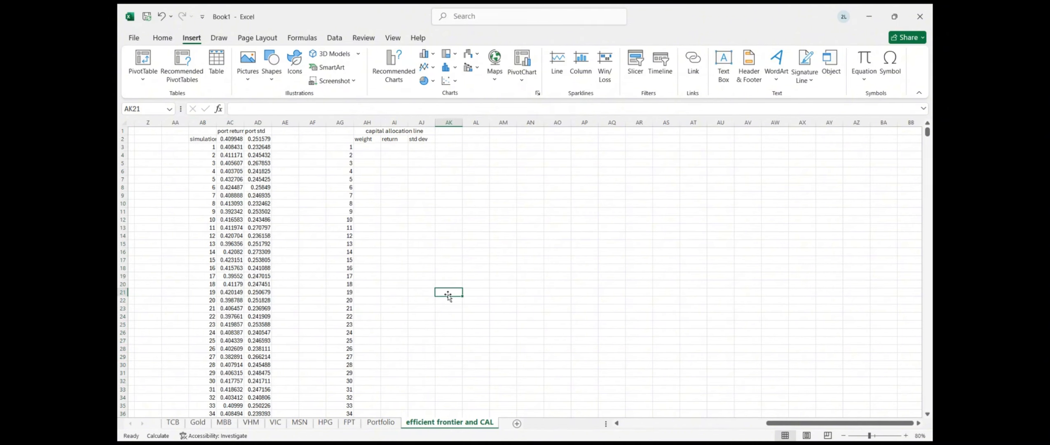
drag(204, 123, 258, 122)
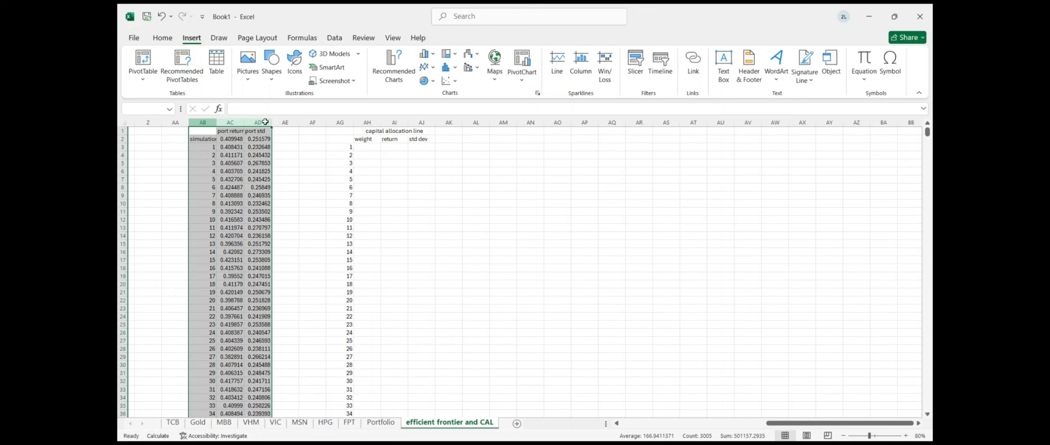
click(446, 81)
Insert a scatter chart of AB:AD, move it beside the CAL table, and clear its series
click(457, 109)
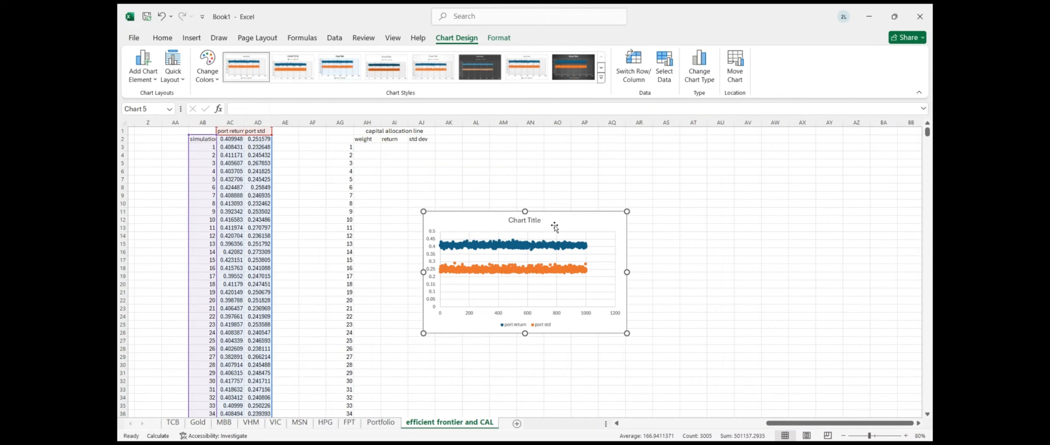
drag(556, 225, 591, 157)
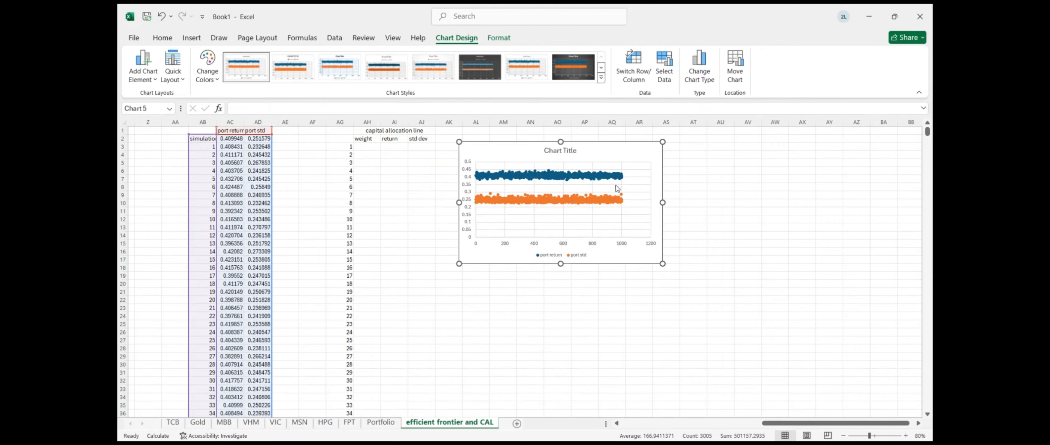
click(625, 192)
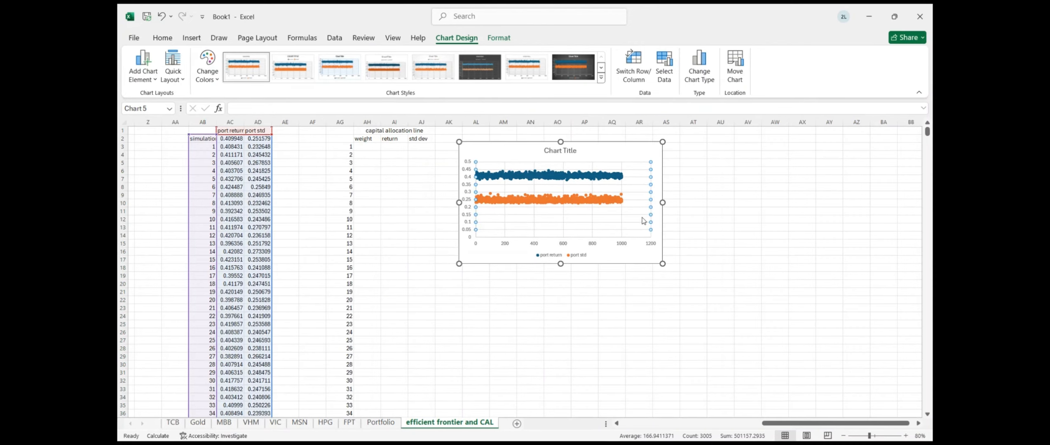
click(649, 240)
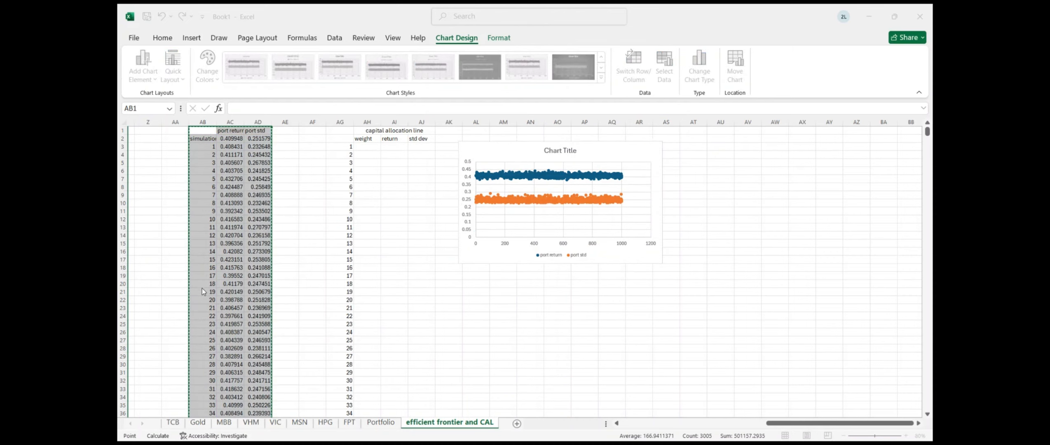
click(212, 290)
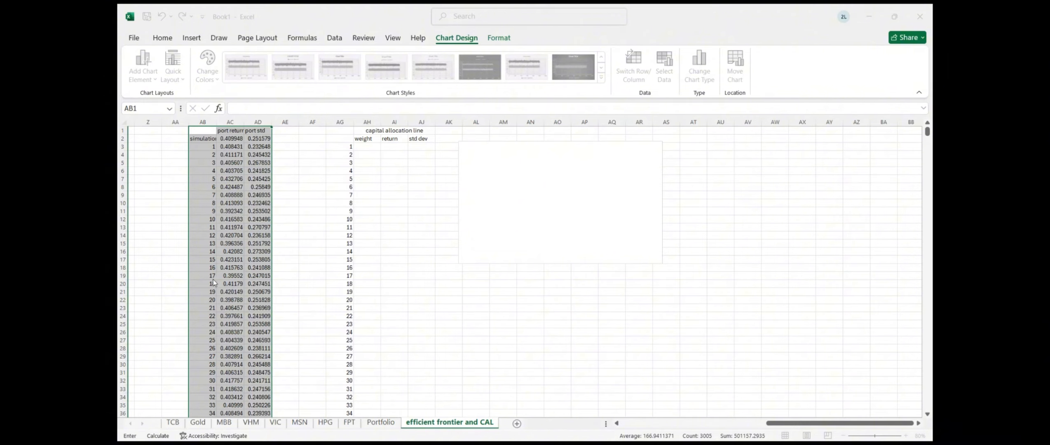
Add a series with X values AD2:AD1002 and Y values AC2:AC1002
click(148, 287)
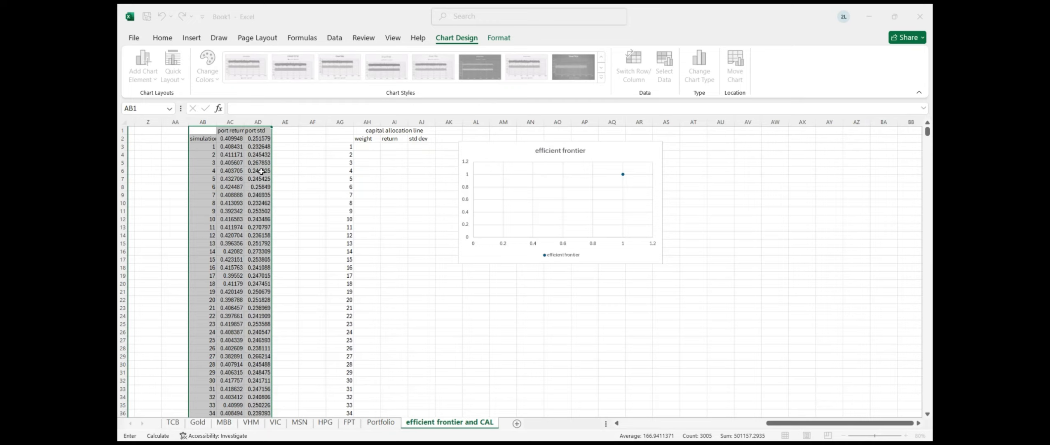
click(256, 139)
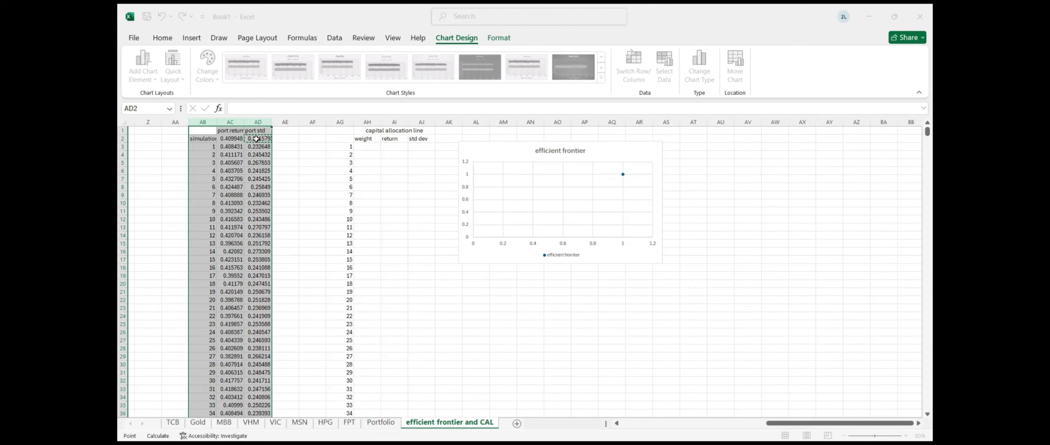
key(ctrl+shift+Down)
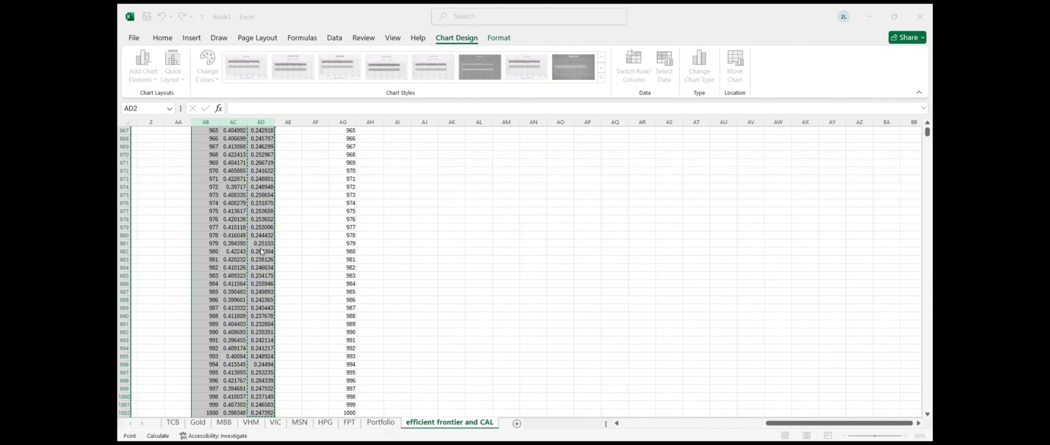
click(258, 316)
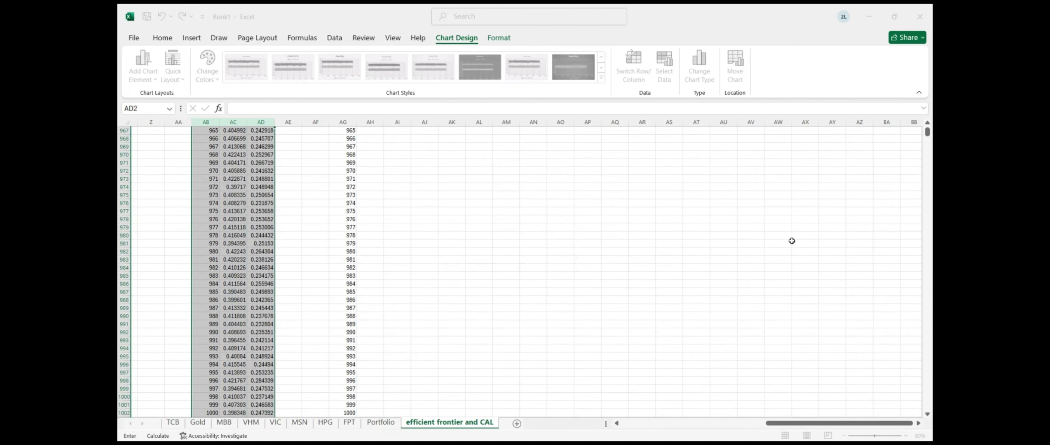
click(928, 137)
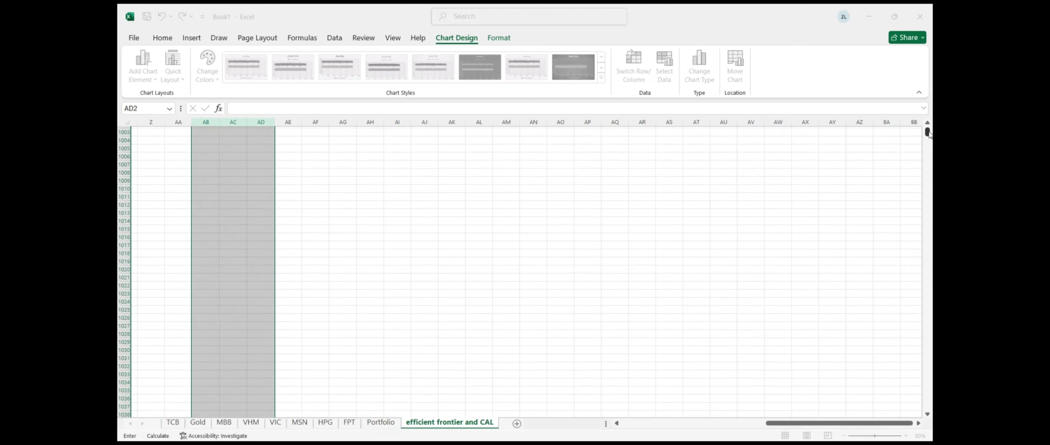
drag(929, 134, 928, 128)
click(233, 140)
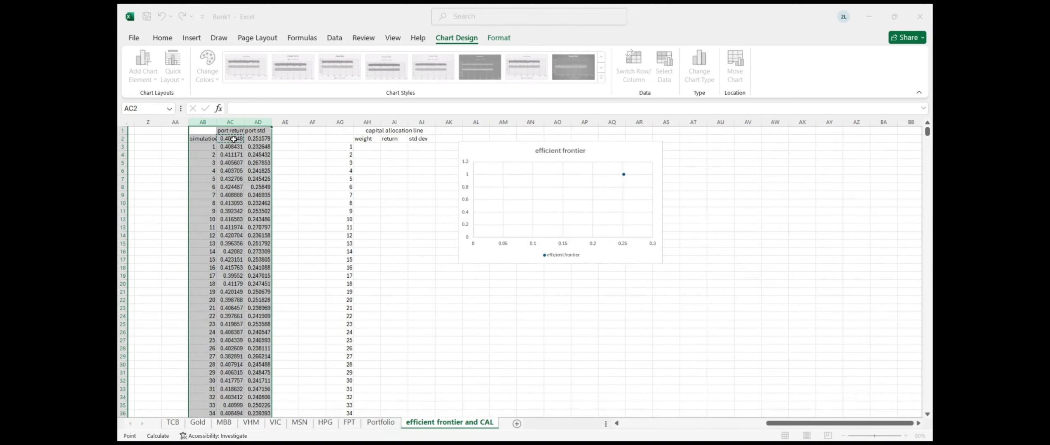
key(ctrl+shift+Down)
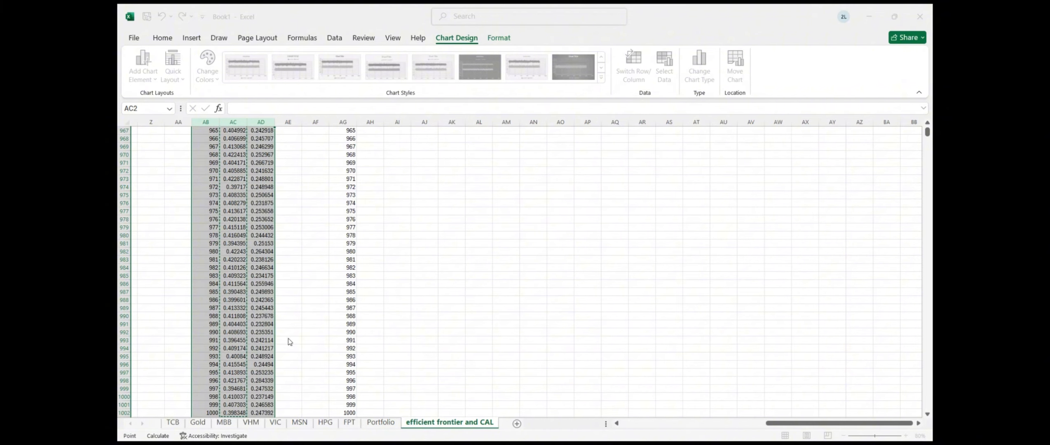
key(Escape)
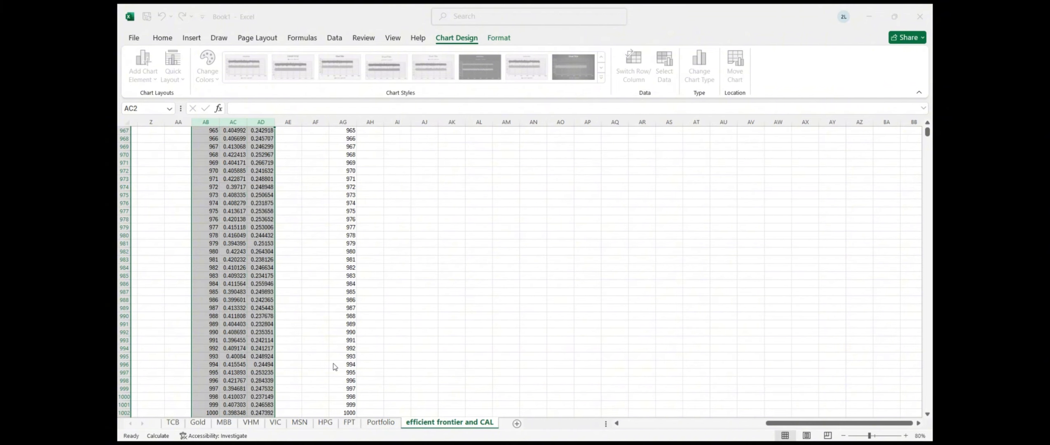
click(347, 364)
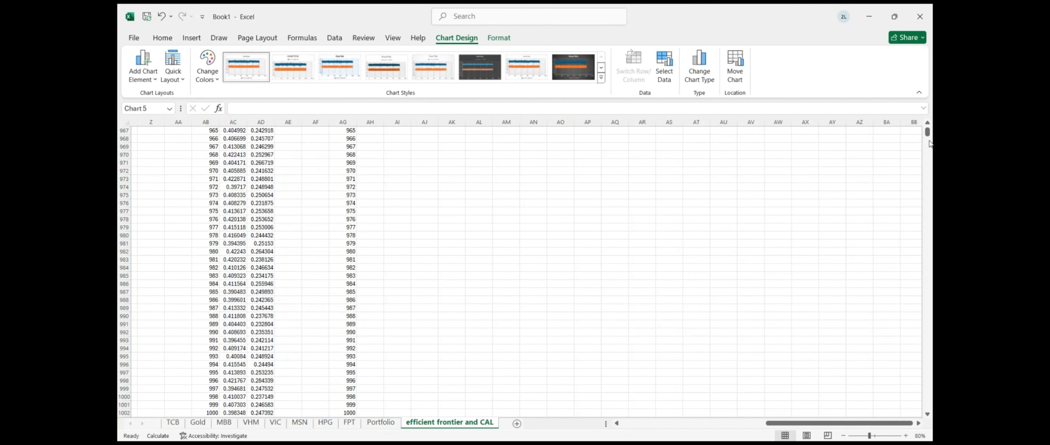
Add another series using the port std cells down to row 1002 as x values
drag(928, 133, 930, 117)
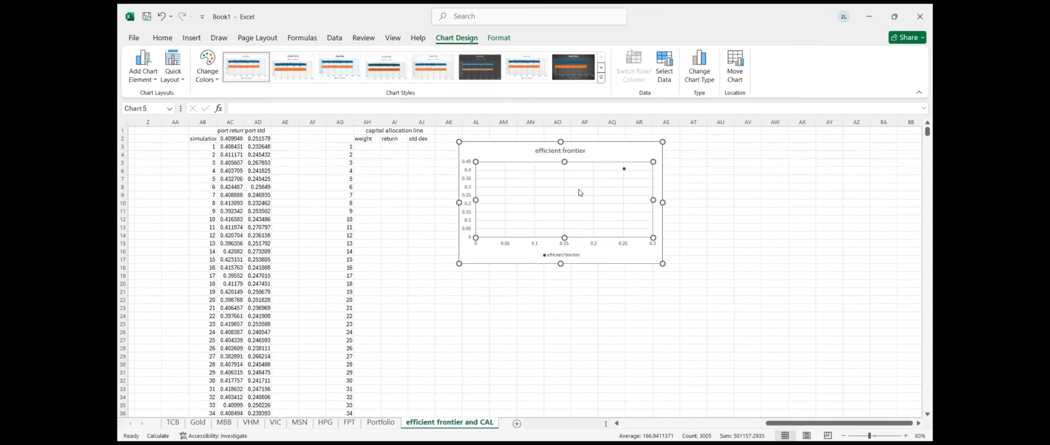
click(516, 251)
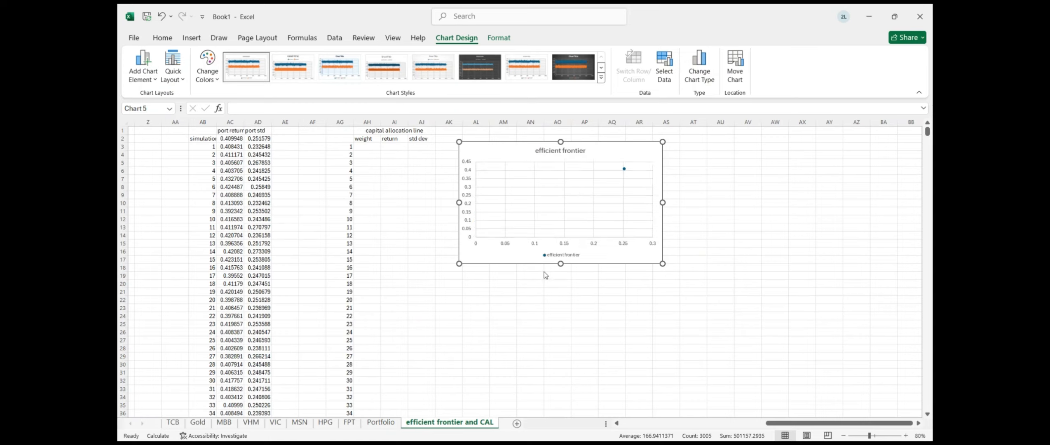
click(566, 276)
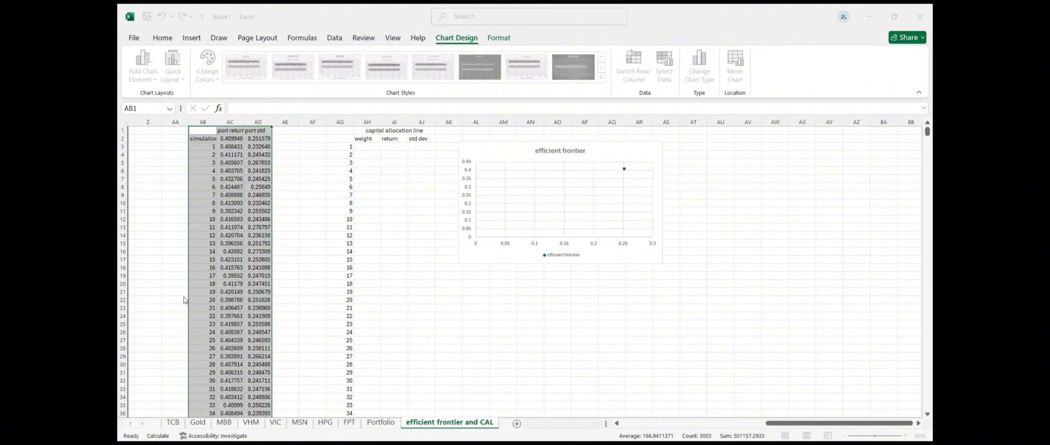
click(139, 288)
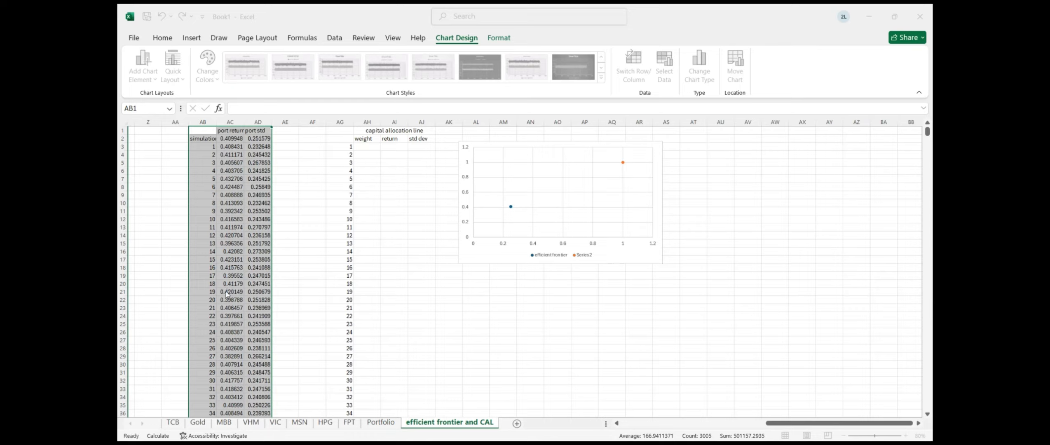
drag(258, 138, 243, 417)
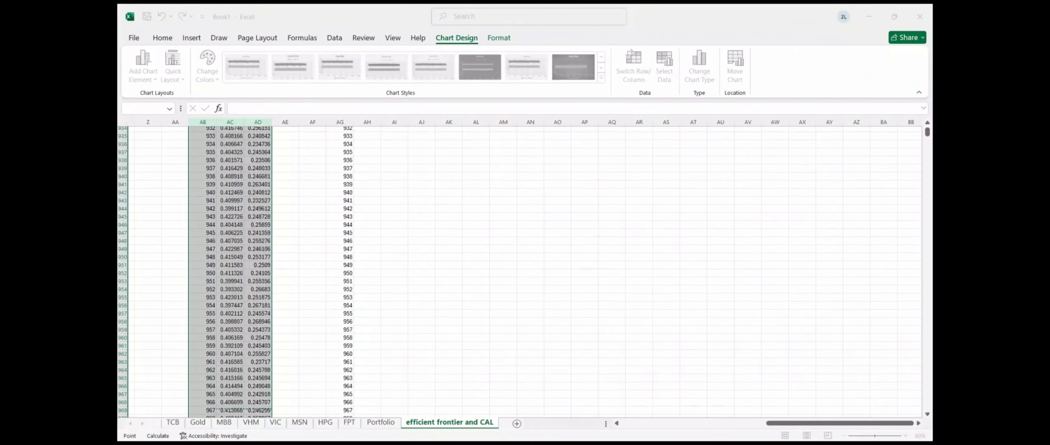
drag(258, 417, 256, 388)
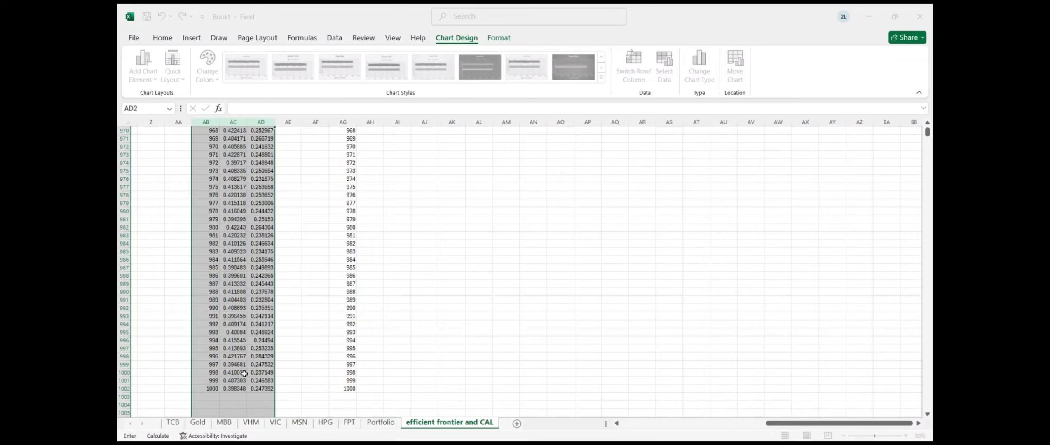
drag(244, 373, 231, 147)
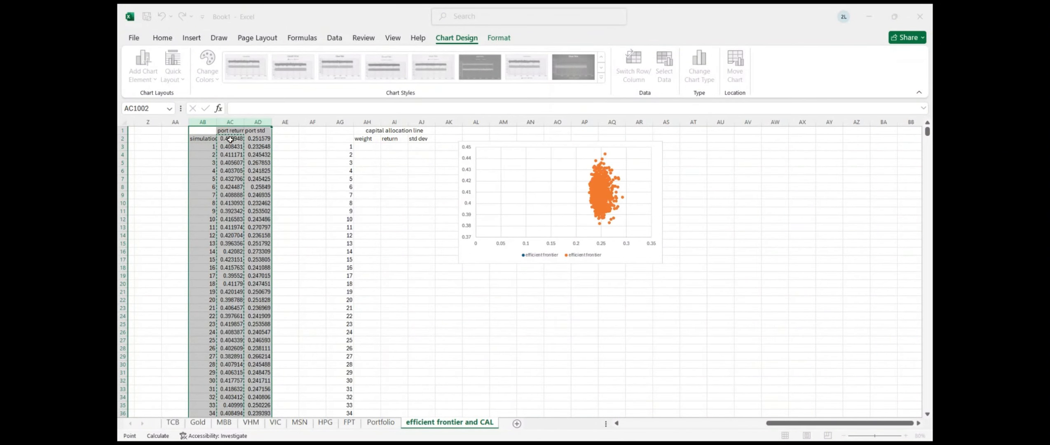
click(297, 335)
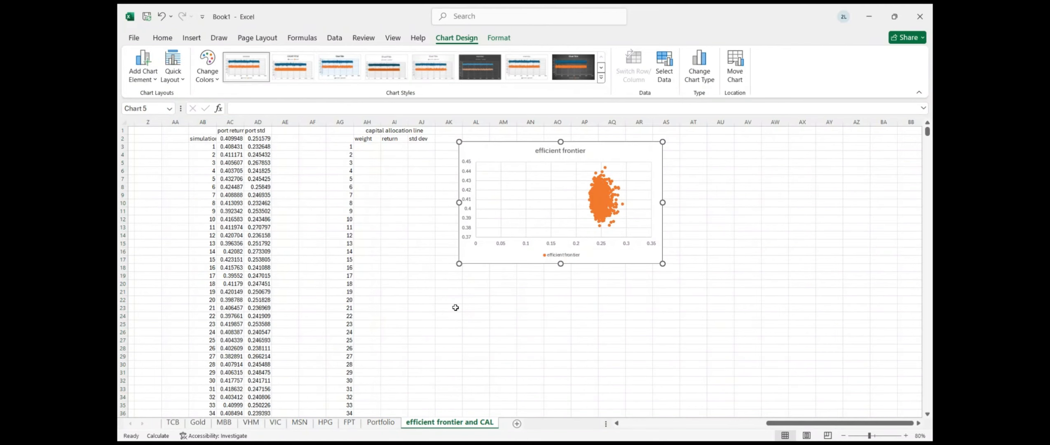
click(608, 284)
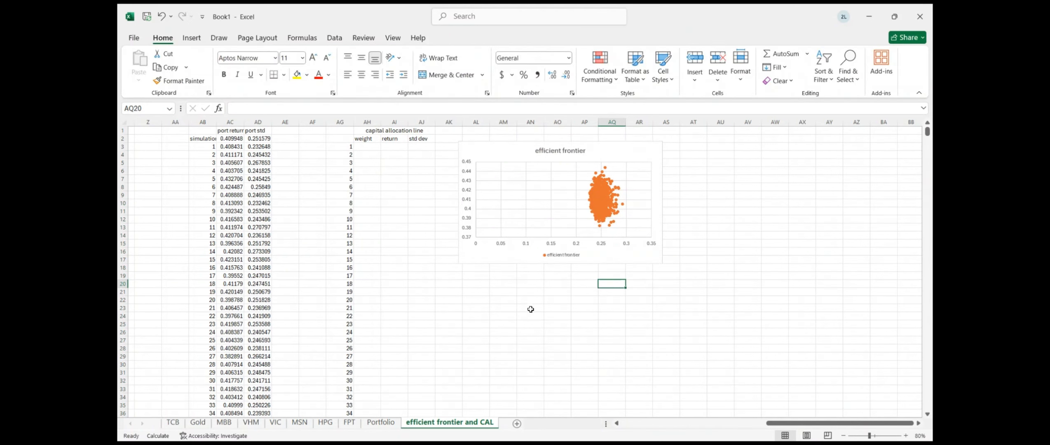
Enter weights 0%, 100% and 150% in AH3:AH5 of the capital allocation line table
click(370, 427)
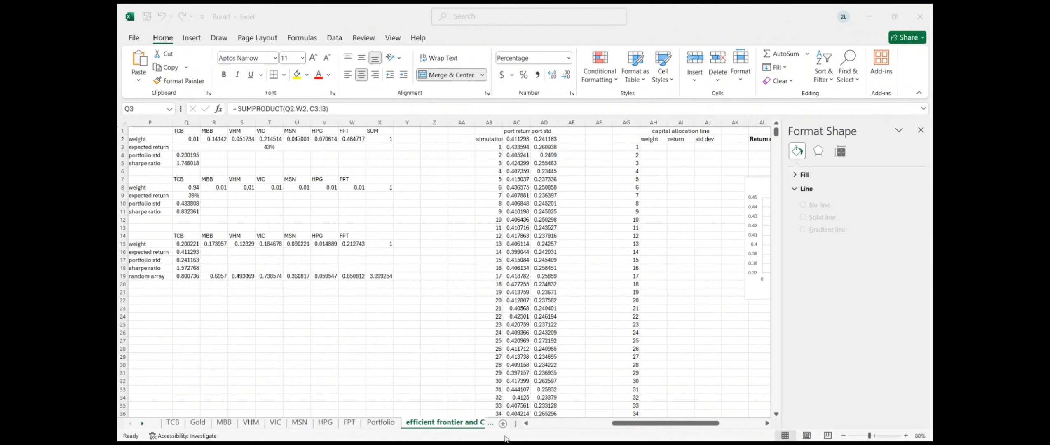
click(516, 236)
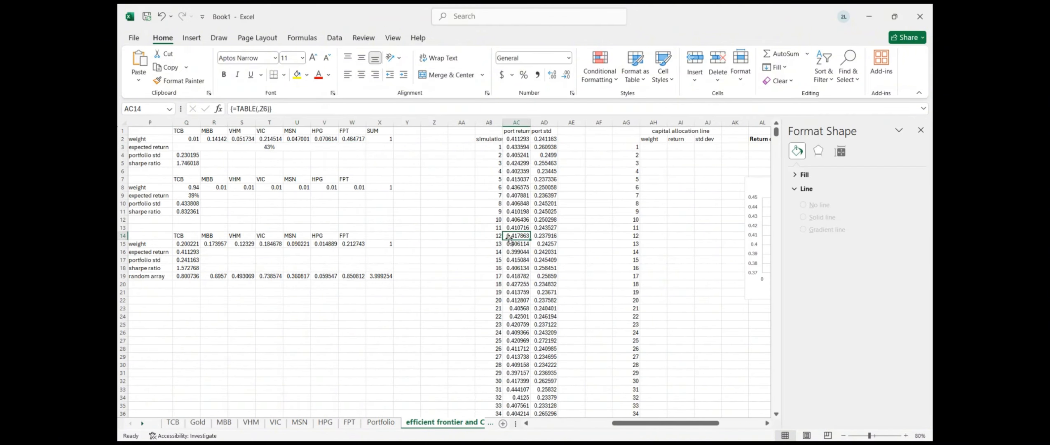
scroll(511, 235, right, 3)
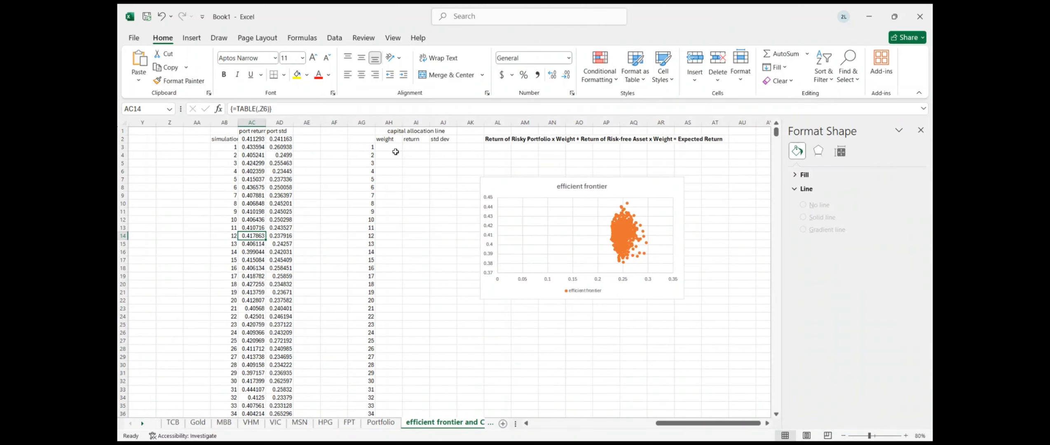
click(395, 155)
key(Up)
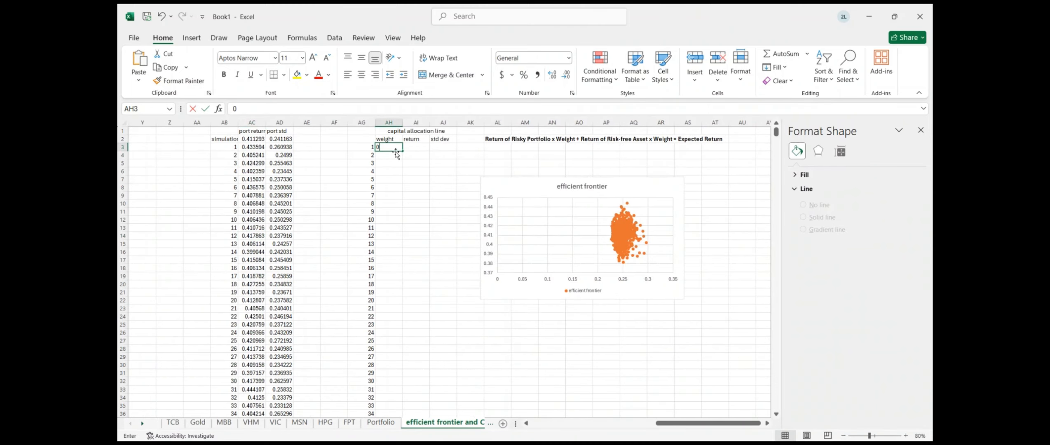
text(0%)
key(Return)
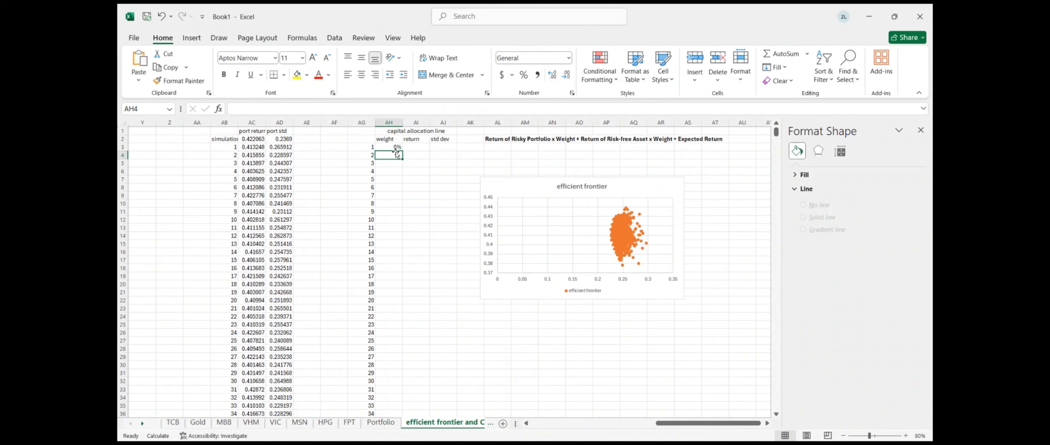
text(100)
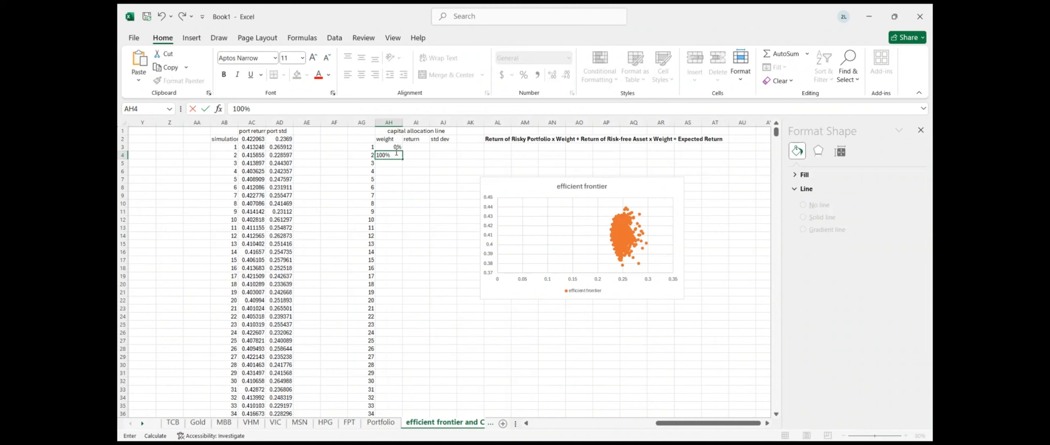
key(Return)
text(150)
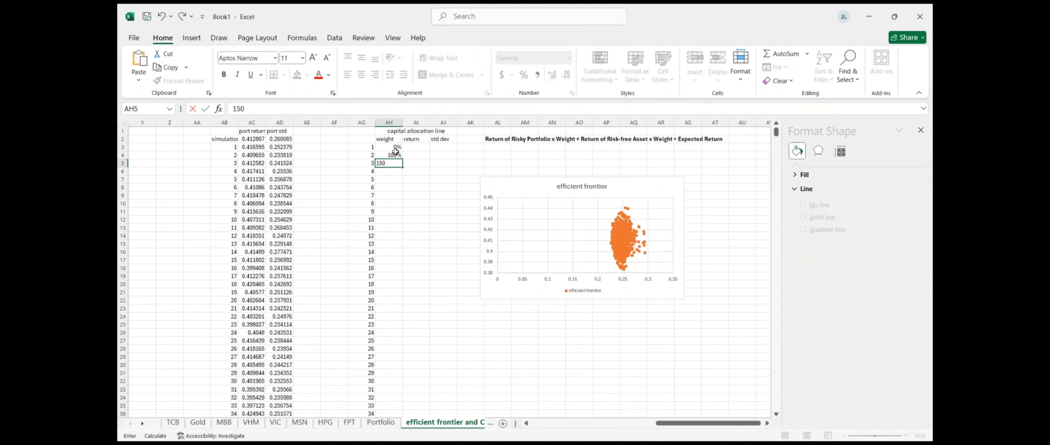
key(Return)
click(416, 147)
Start the AI3 return formula as =AH3*$Q3
text(=)
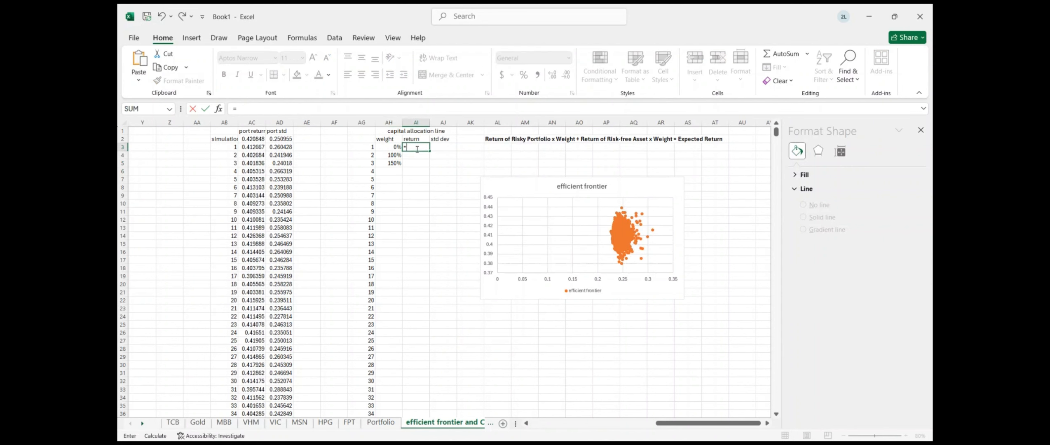
click(389, 148)
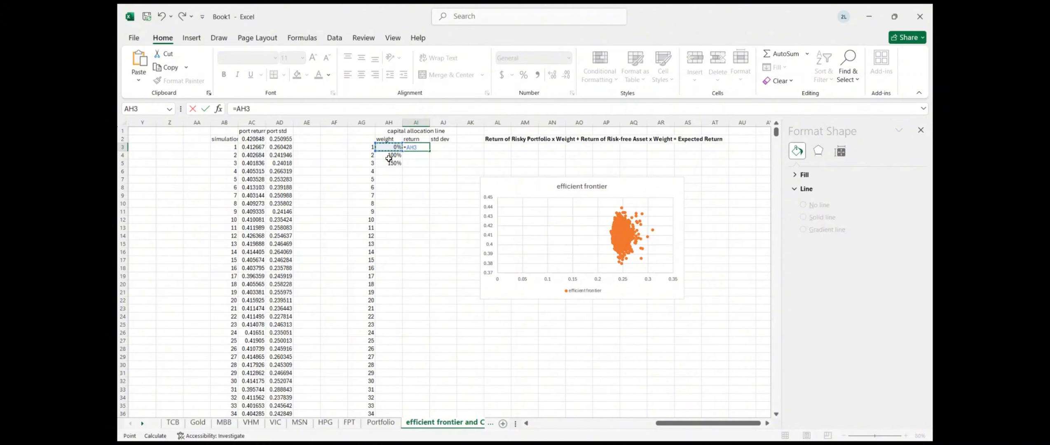
text(*)
scroll(250, 164, left, 10)
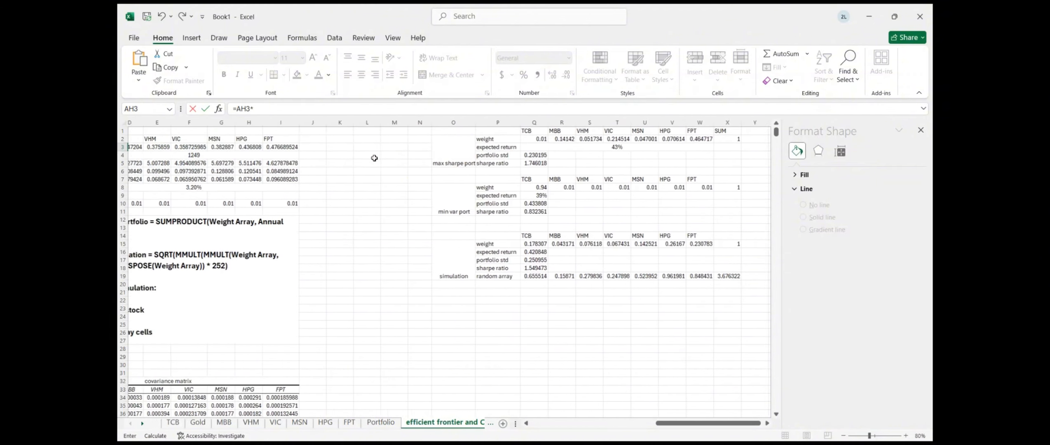
scroll(289, 163, right, 4)
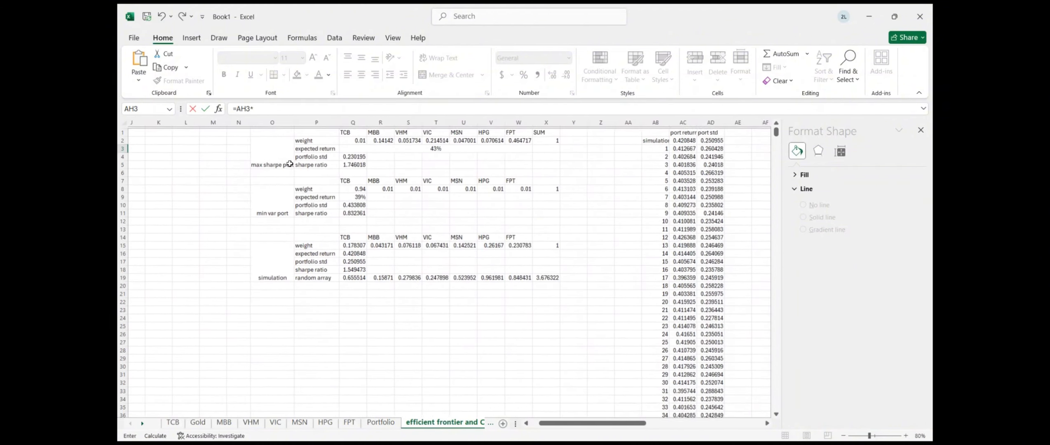
click(386, 149)
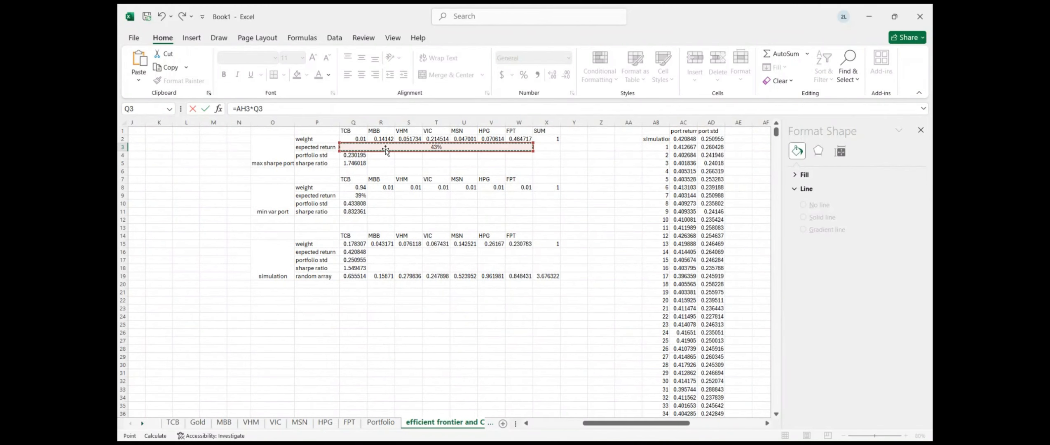
scroll(384, 148, right, 6)
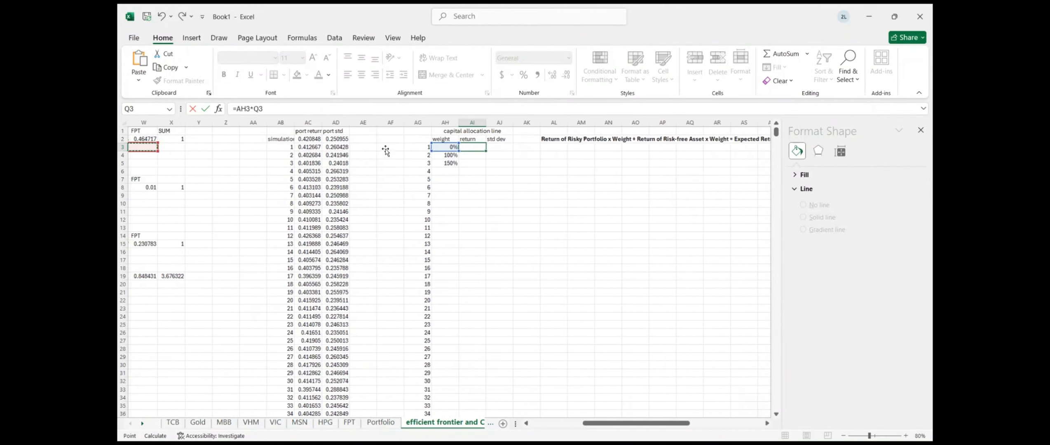
click(473, 147)
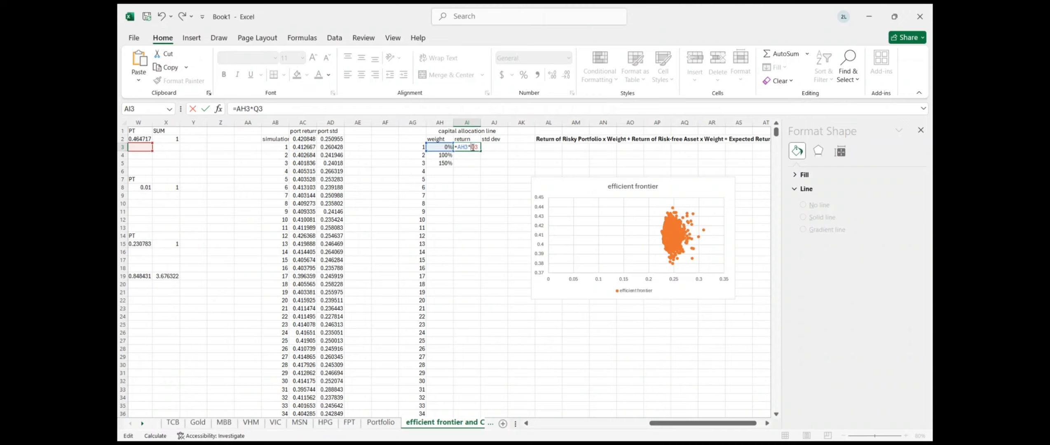
text($Q3)
Finish the formula with +(1-AH3)*$C8 so AI3 shows 3.200%
text(+(1-)
click(446, 146)
text()*)
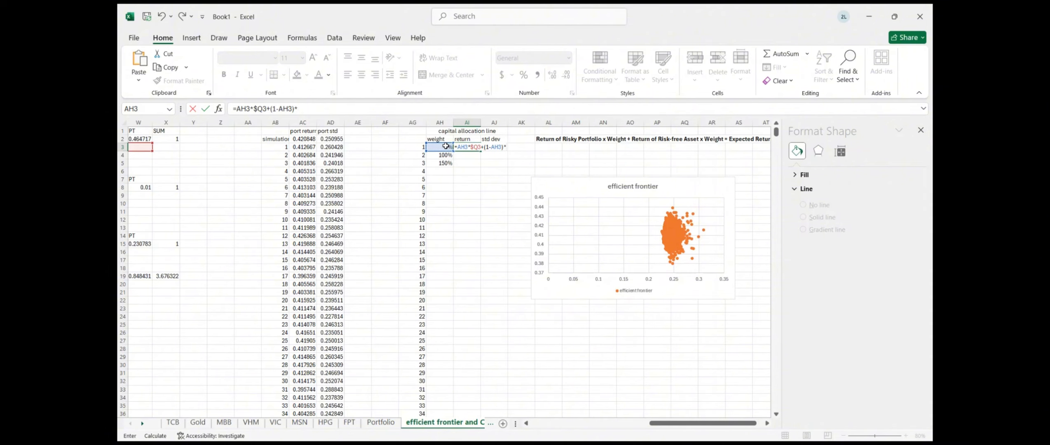
scroll(322, 198, left, 8)
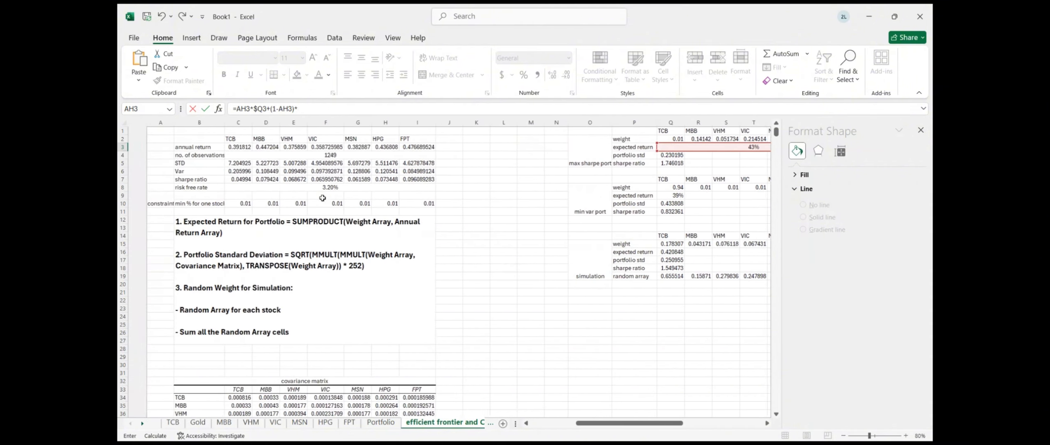
text(*)
click(313, 188)
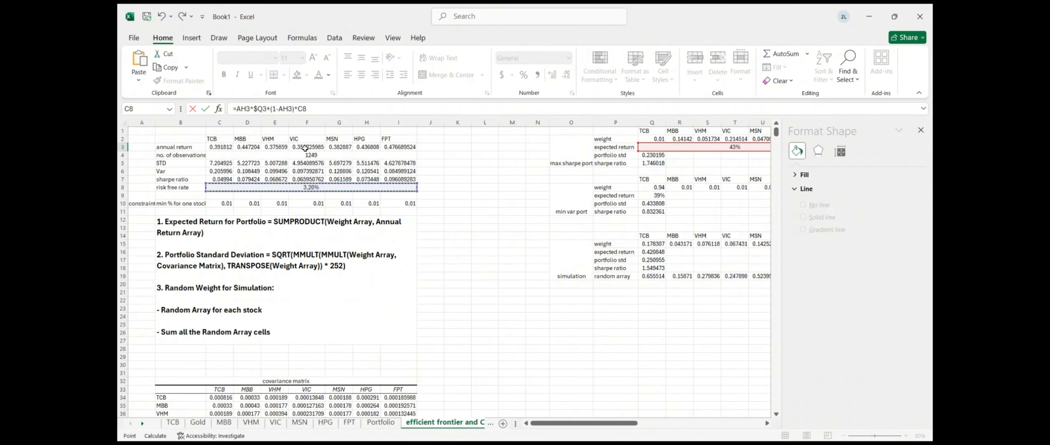
click(299, 109)
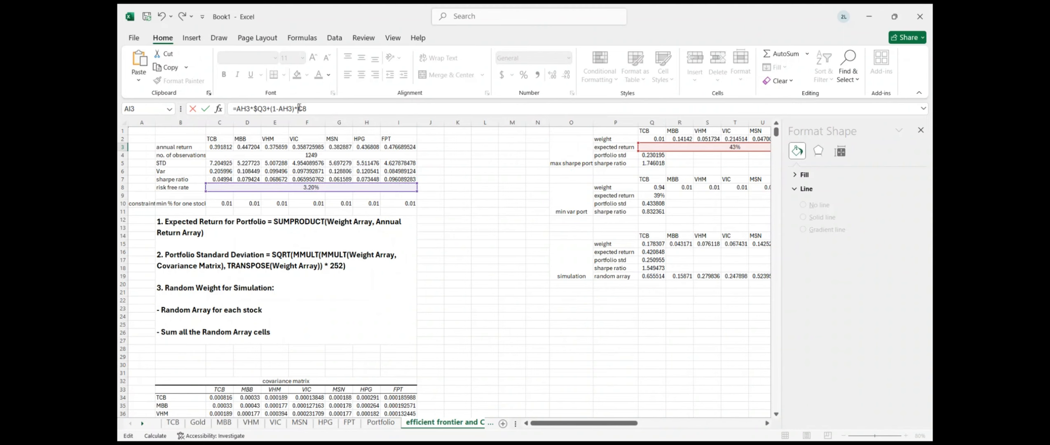
text($)
key(Return)
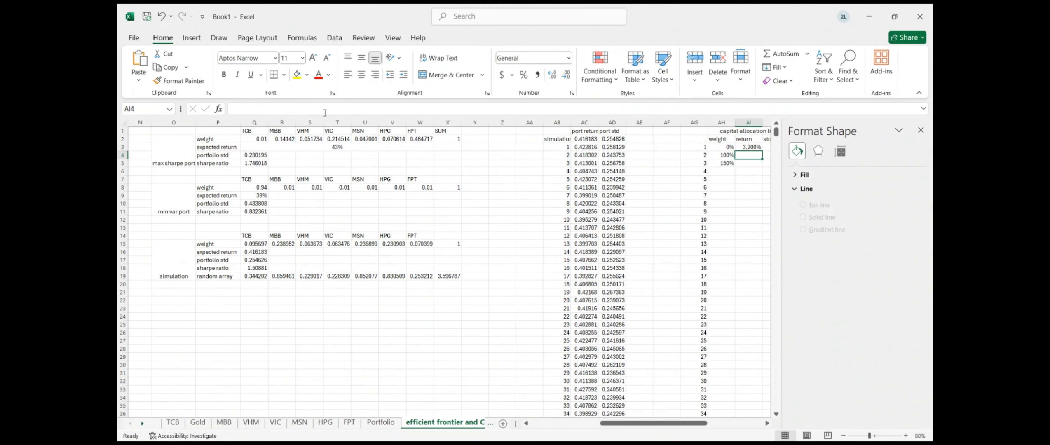
scroll(598, 194, right, 1)
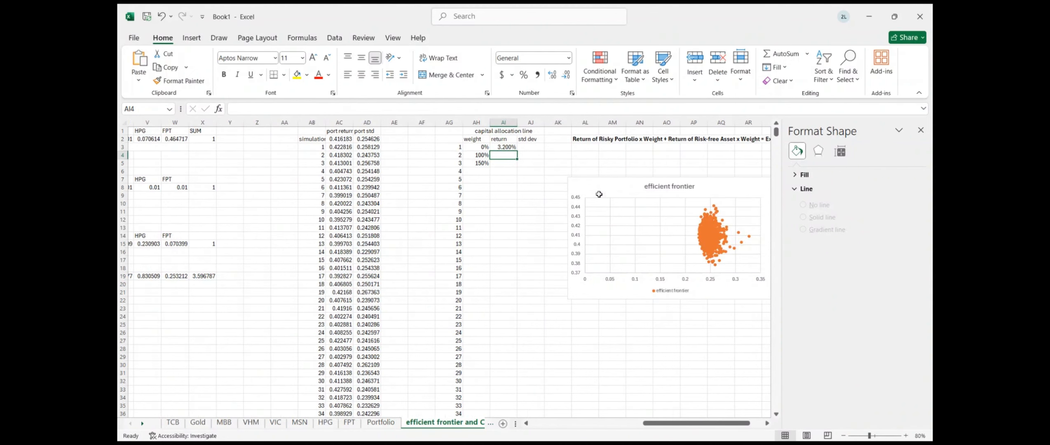
click(362, 443)
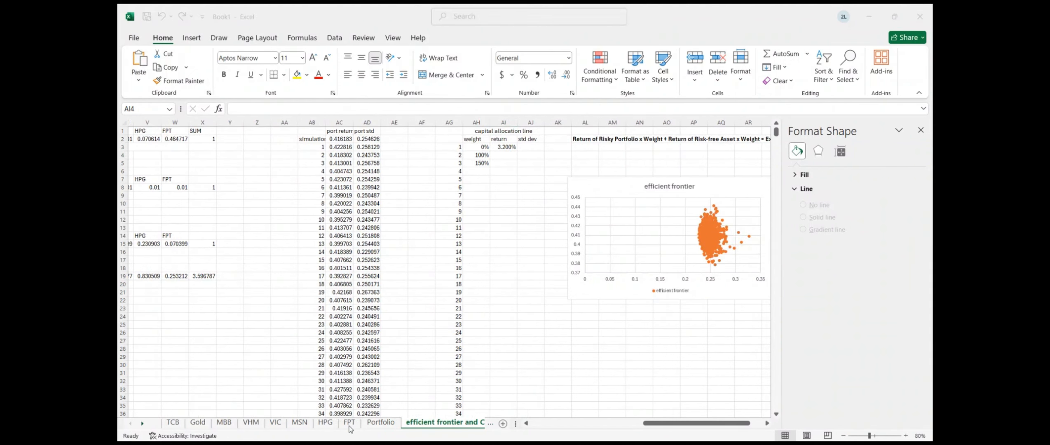
key(alt+Tab)
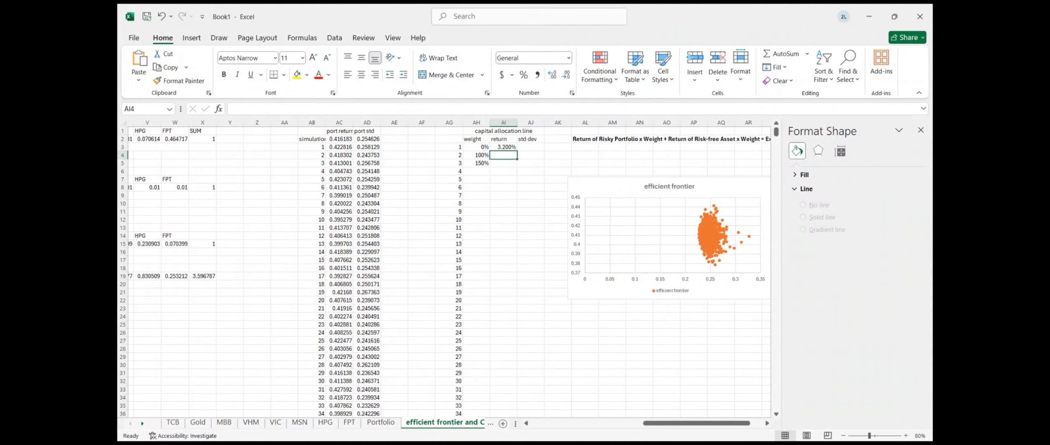
Enter the std dev formula =AH3*Q4 in AJ3
click(525, 148)
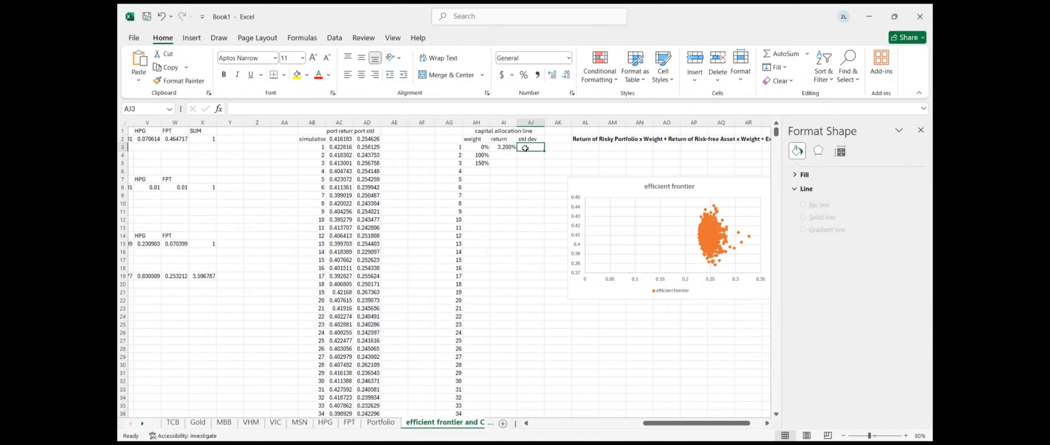
text(=)
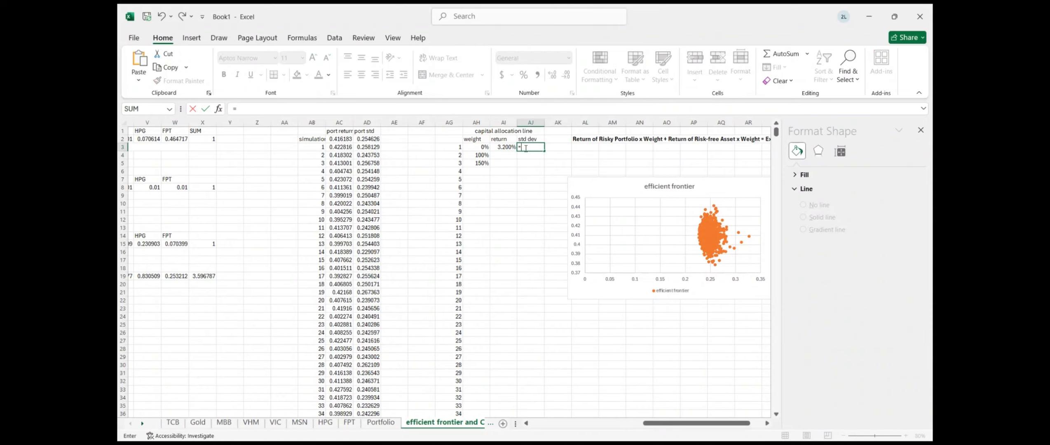
click(470, 147)
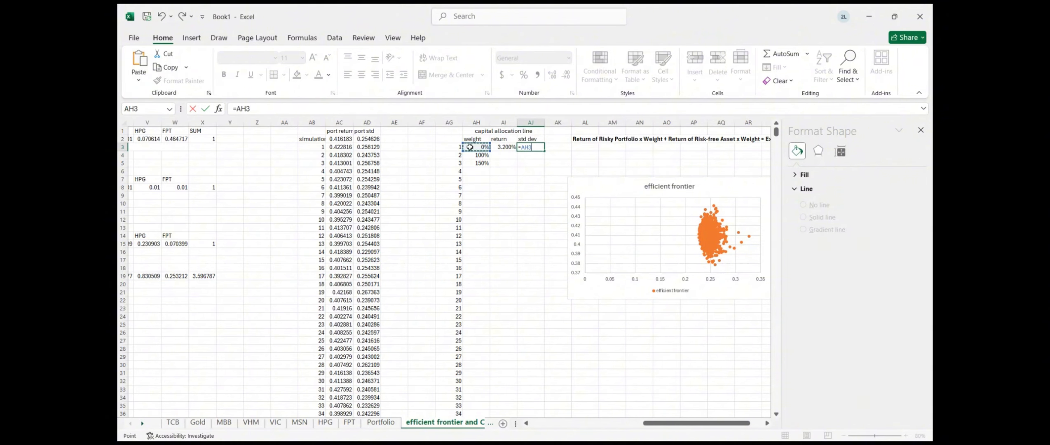
text(*)
scroll(376, 166, left, 3)
scroll(376, 165, left, 3)
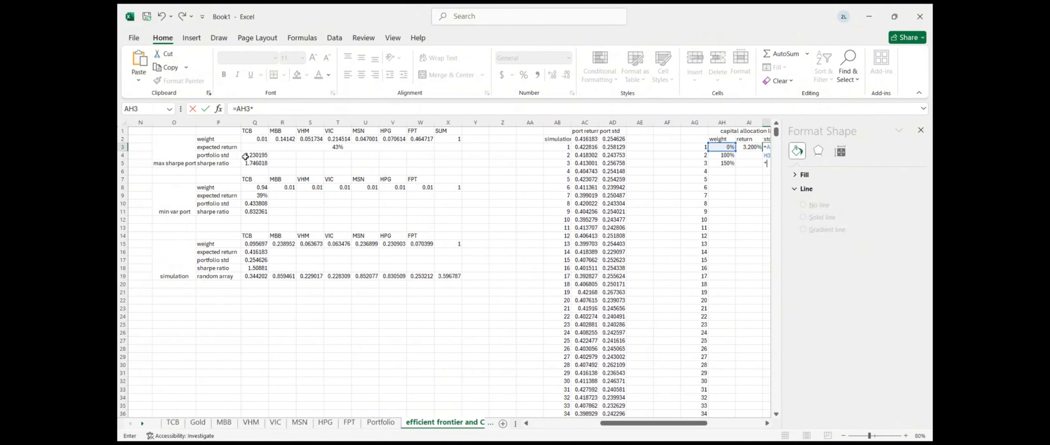
click(252, 155)
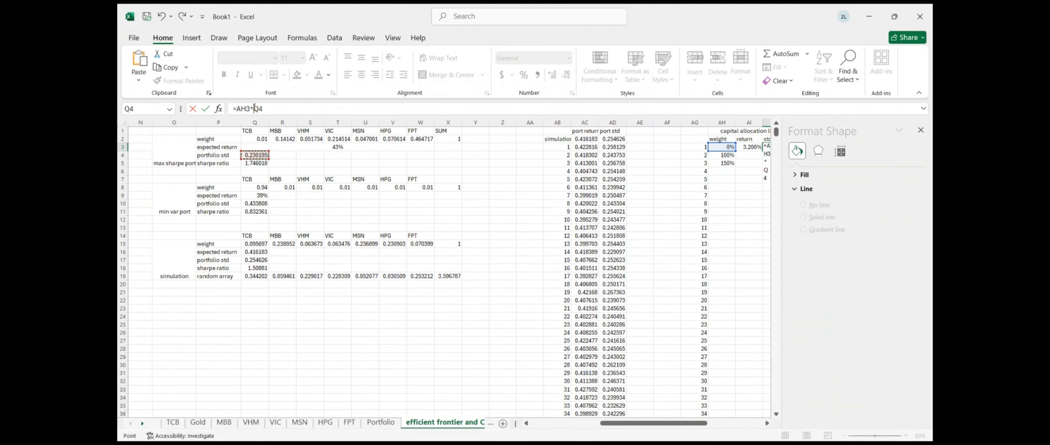
key(Return)
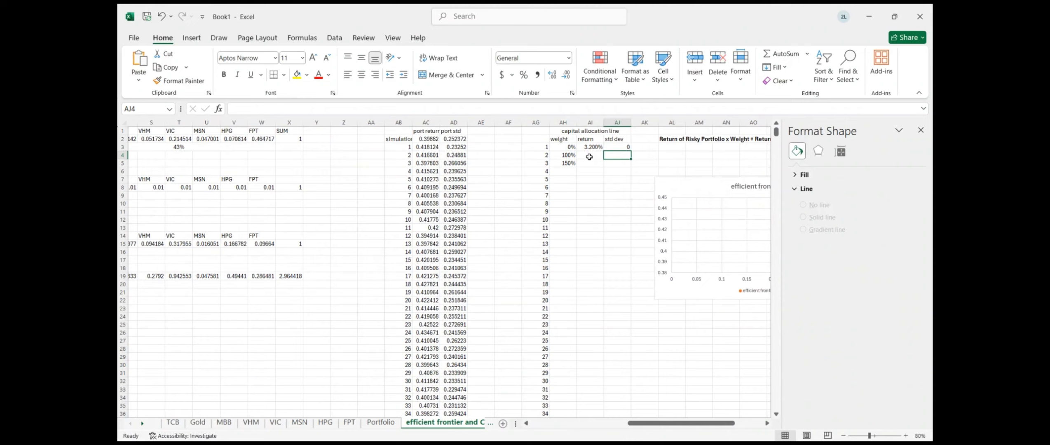
Fix AI3 to =AH3*$Q$3+(1-AH3)*$C$8 and fill it down to AI5
click(623, 148)
click(601, 148)
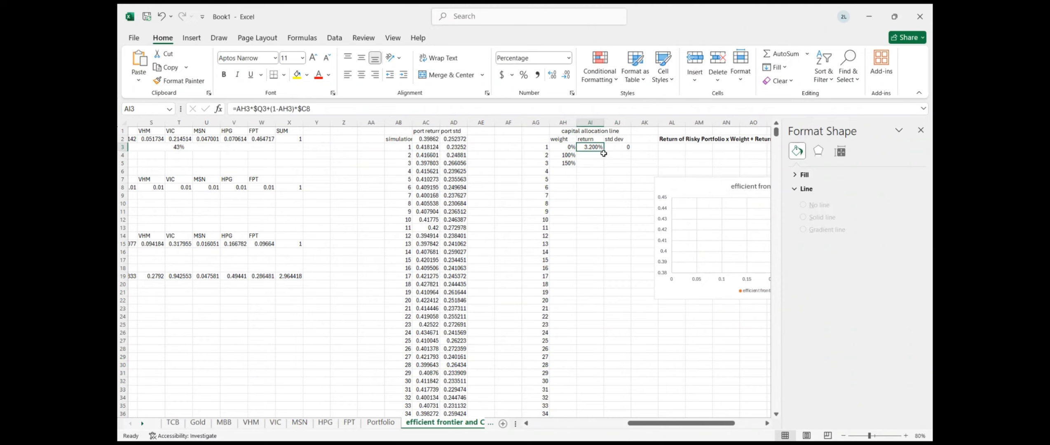
drag(604, 153, 603, 166)
click(598, 163)
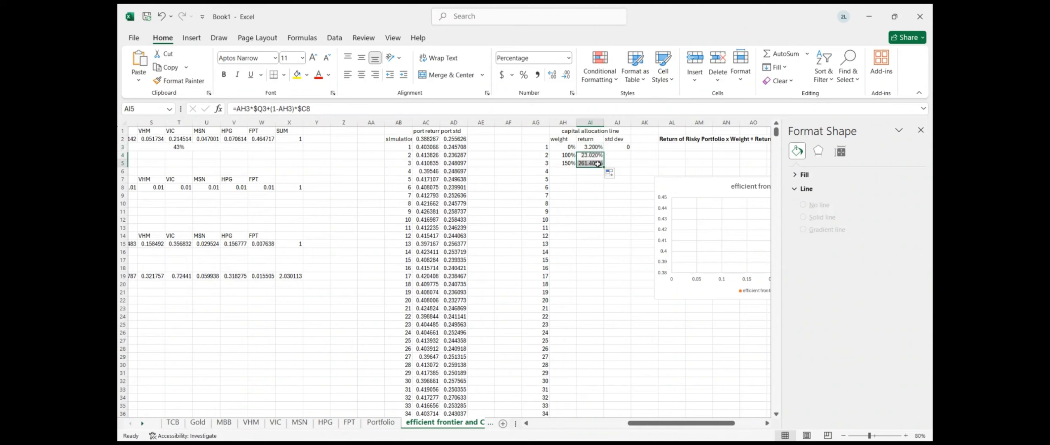
click(593, 148)
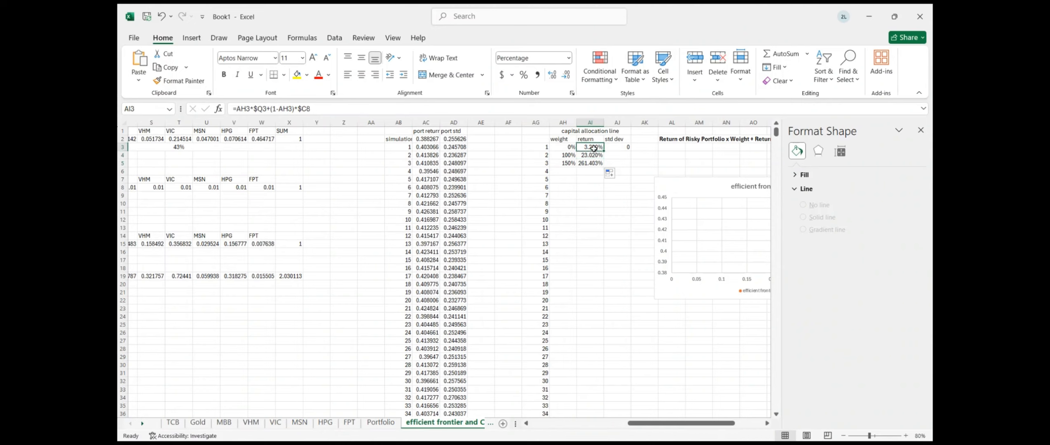
double_click(594, 147)
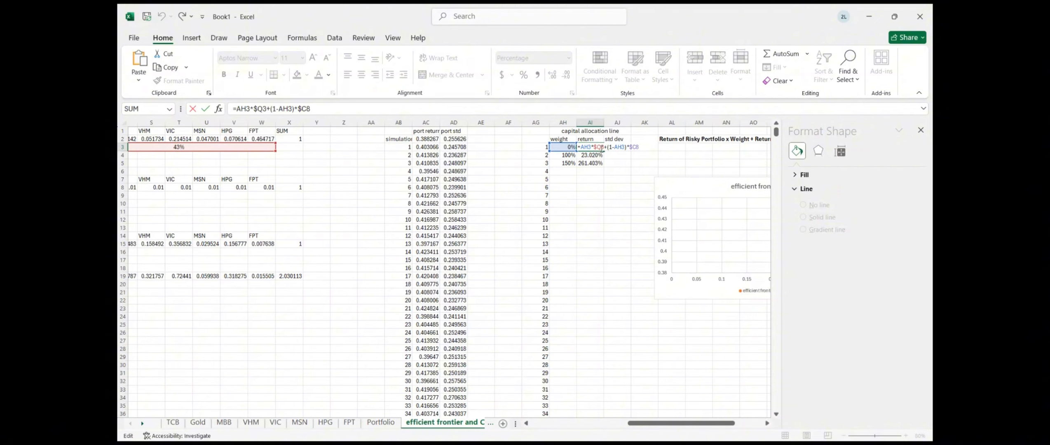
text($)
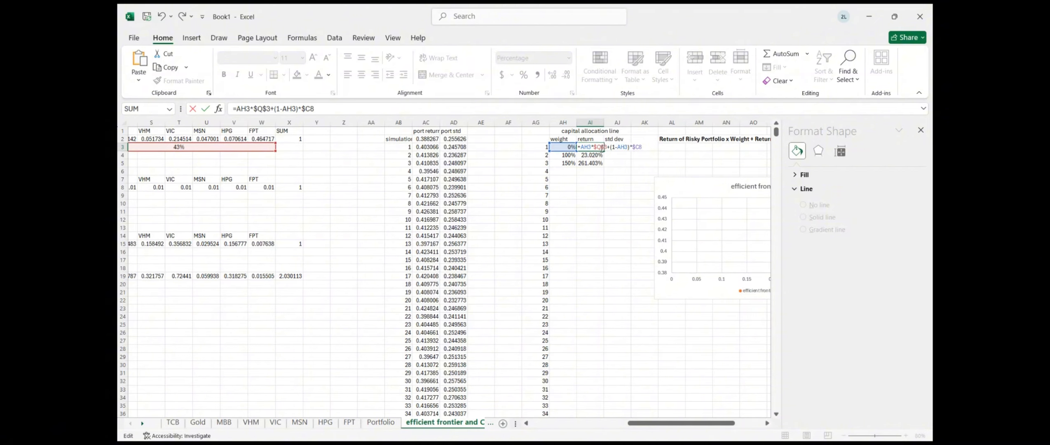
click(639, 150)
text($)
key(Return)
click(600, 148)
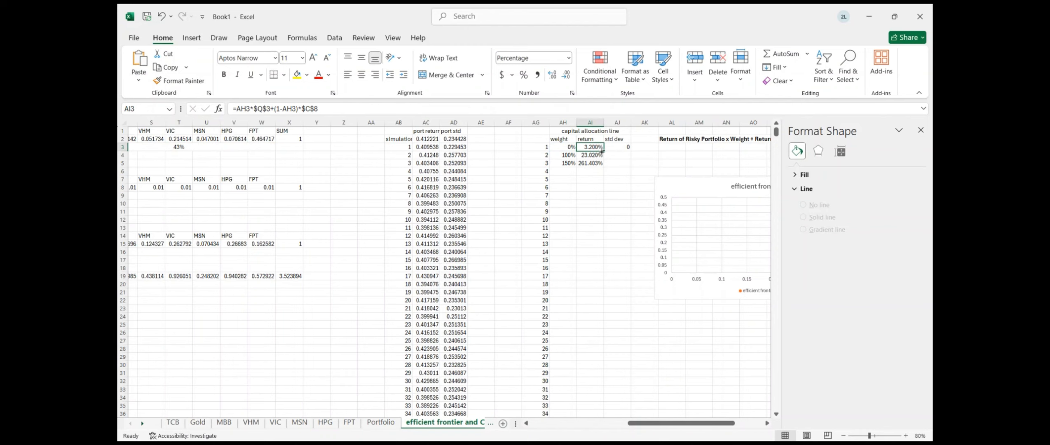
drag(602, 152, 602, 164)
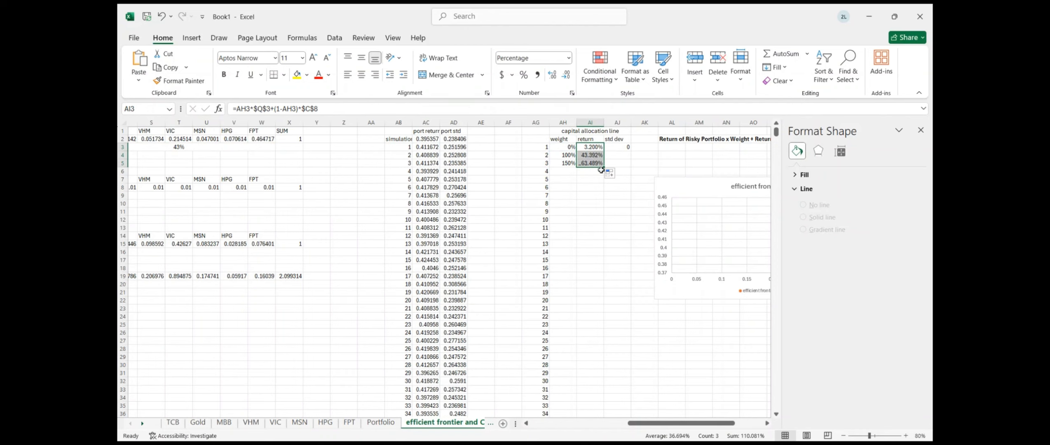
Lock AJ3 as =AH3*$Q$4 and fill it down to AJ5
click(622, 146)
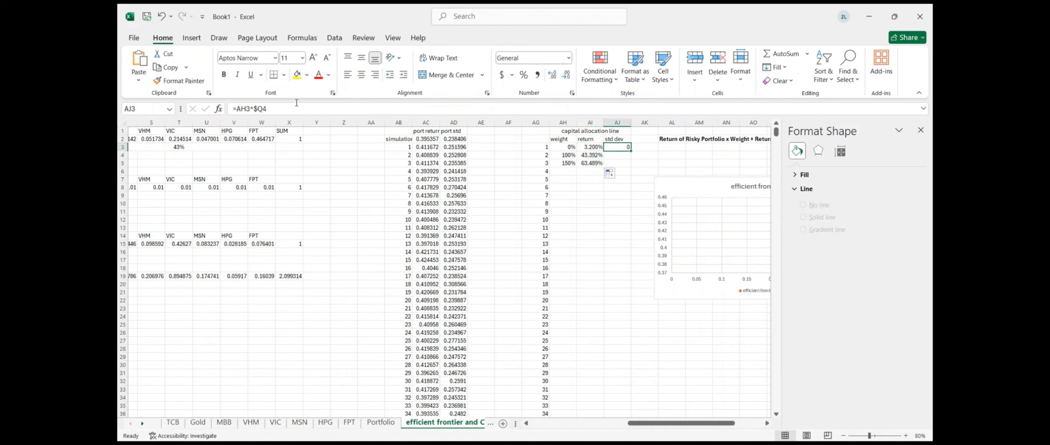
click(262, 109)
text($)
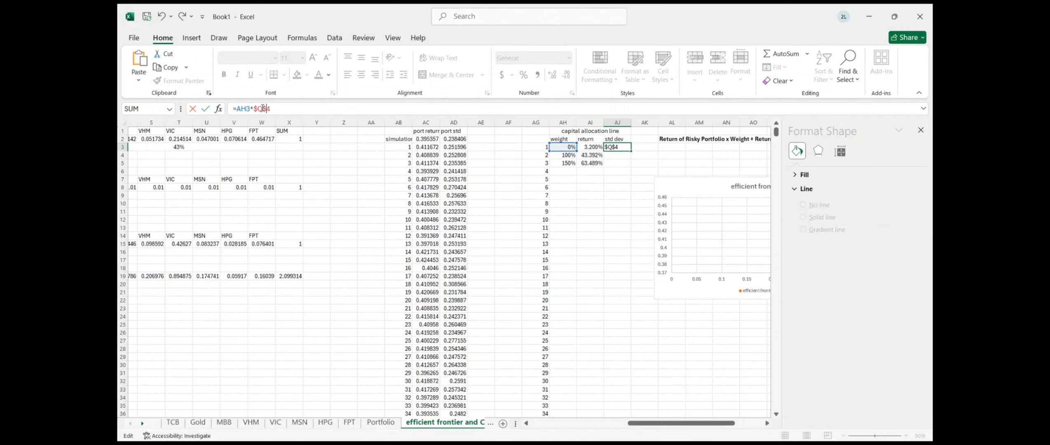
key(Return)
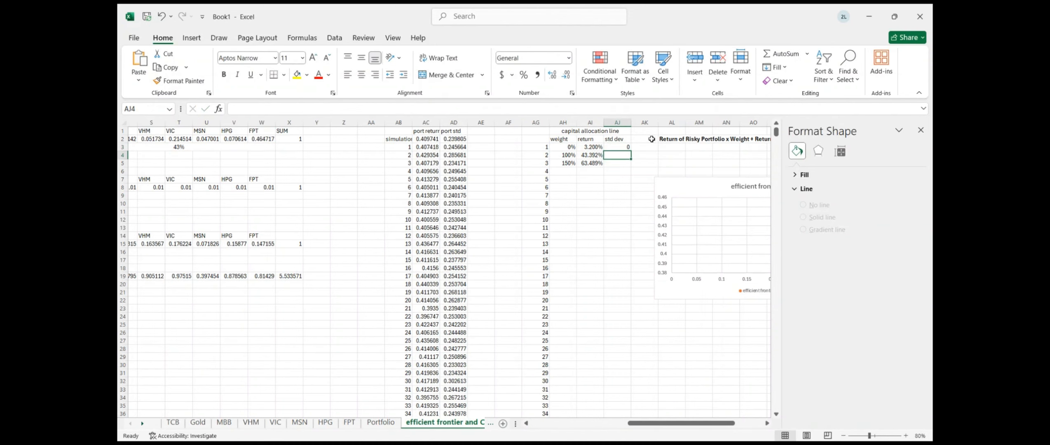
click(618, 148)
drag(629, 151, 628, 166)
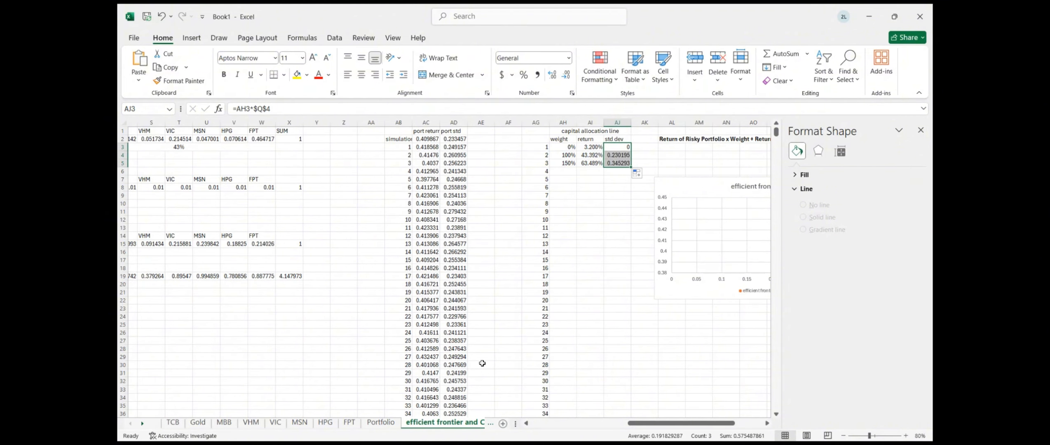
key(alt+Tab)
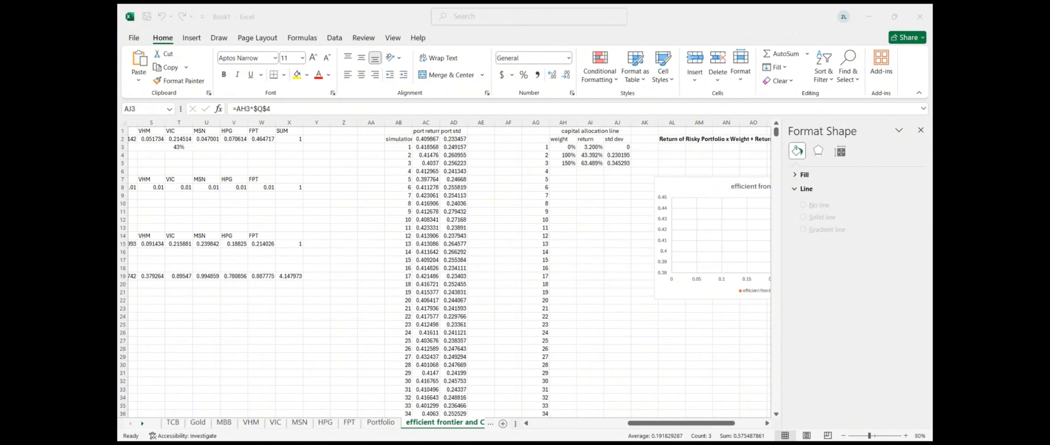
key(alt+Tab)
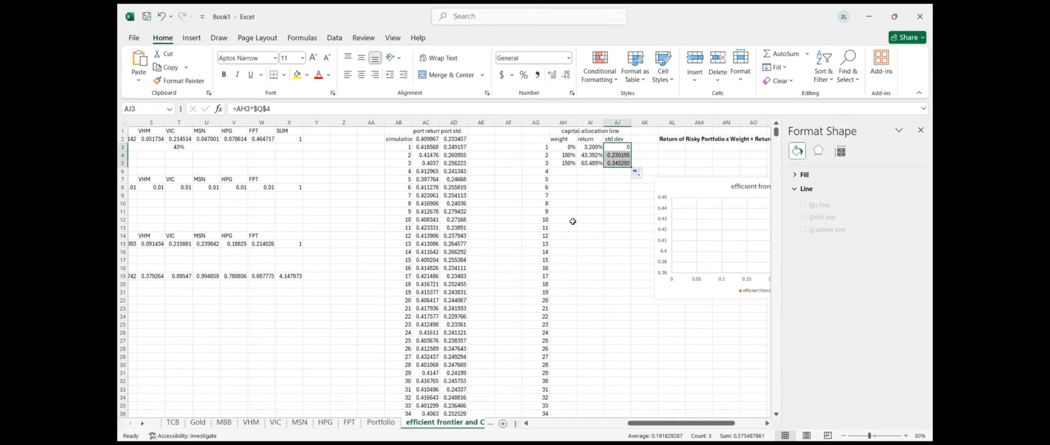
click(564, 173)
Enter =RAND() in the next weight cell and copy it far down column AH
text(=)
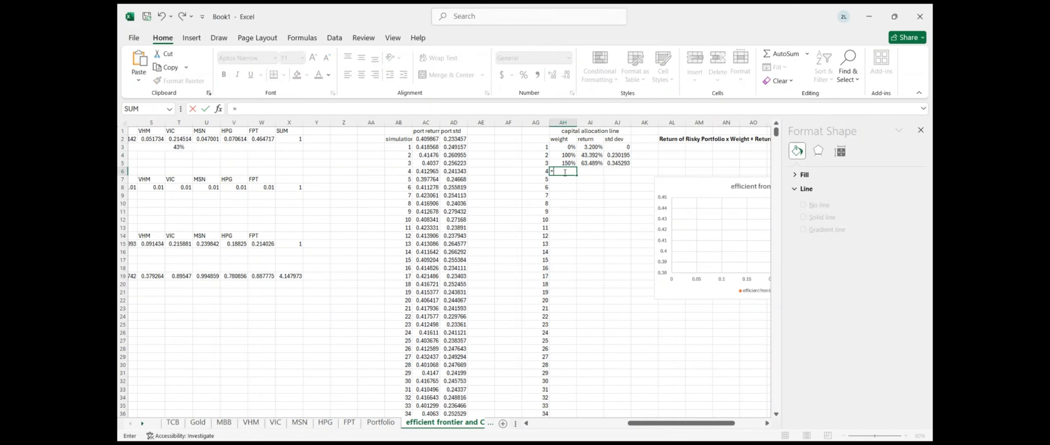
text(rand())
key(Return)
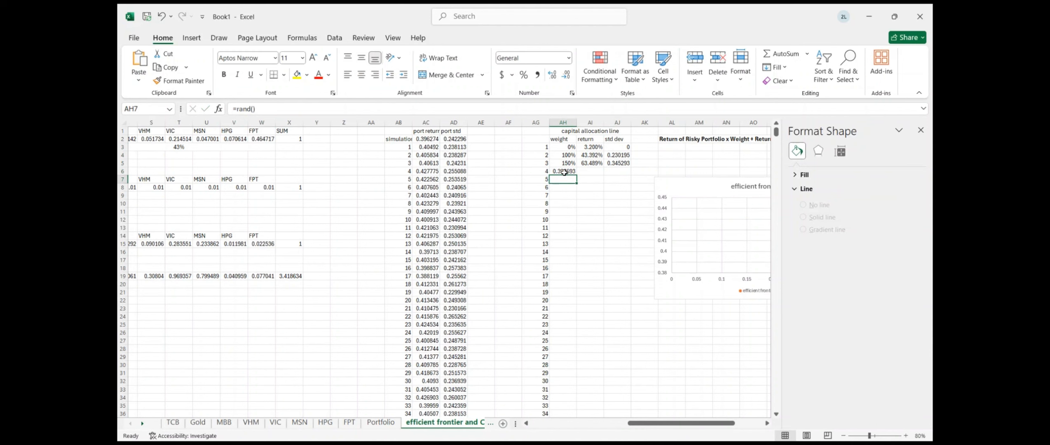
click(575, 173)
drag(575, 176, 568, 138)
Put a =1+RAND() weight formula in AH665, fill it to row 1000, and close Format Shape
click(563, 155)
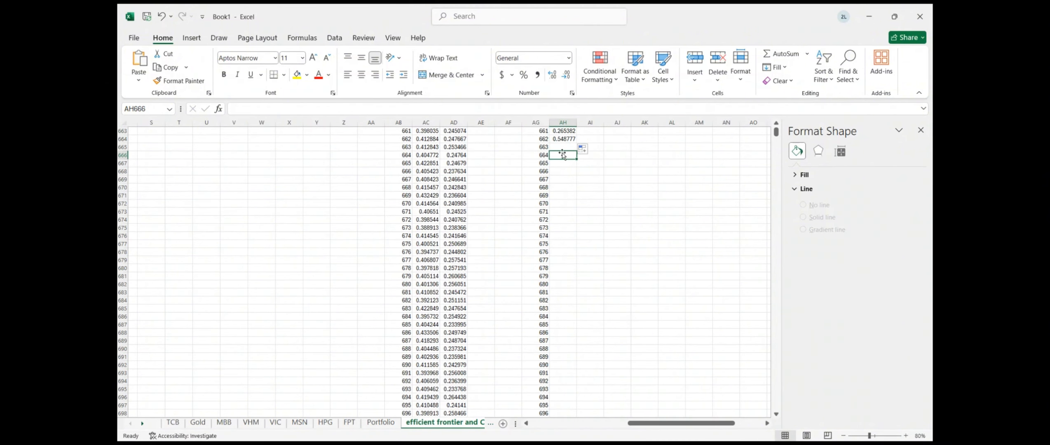
click(560, 147)
text(=1+)
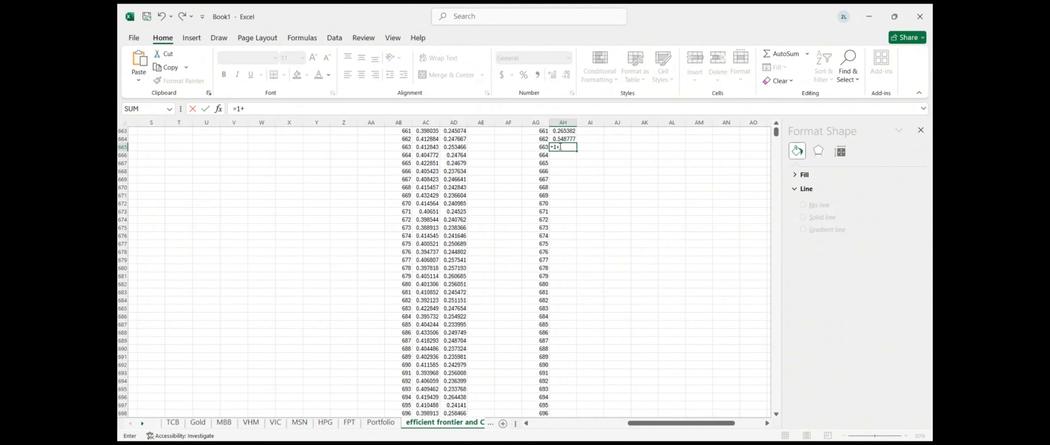
text(rand()*2)
key(Return)
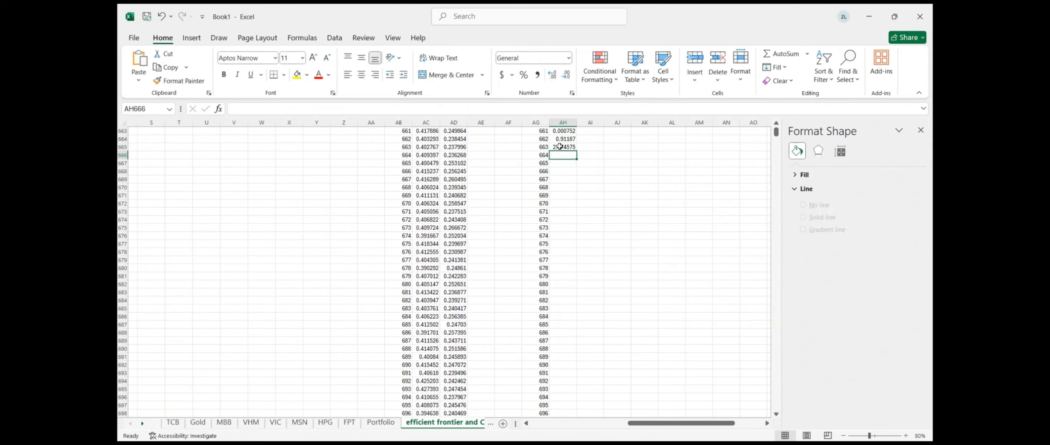
click(572, 148)
drag(574, 147, 581, 400)
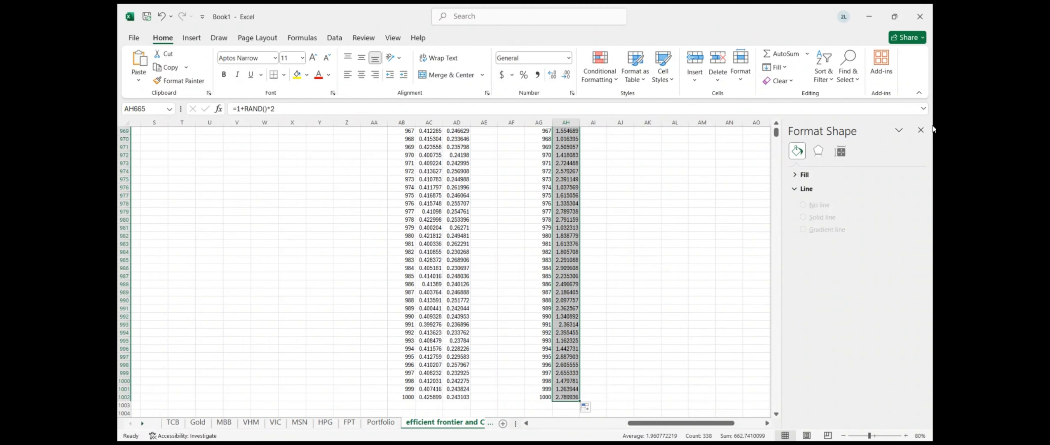
click(920, 130)
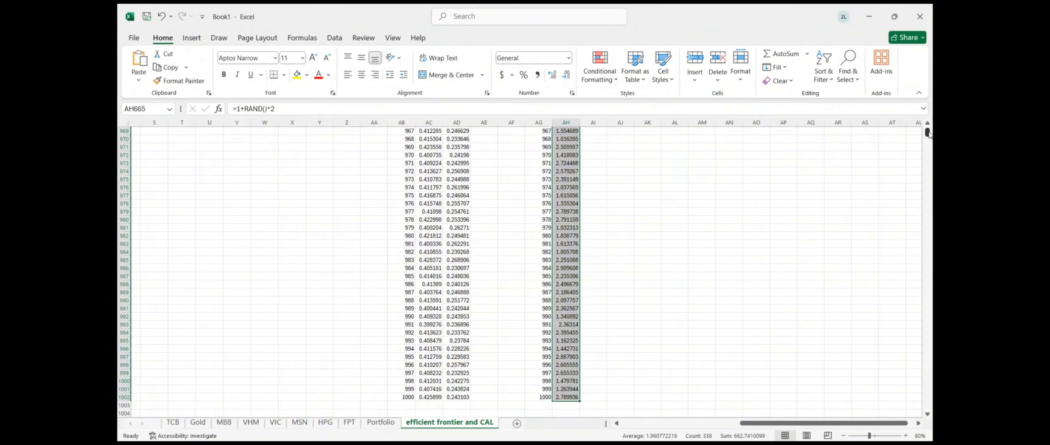
Fill the AI5 return and AJ5 std dev formulas down all weight rows and check the results
drag(927, 133, 930, 110)
click(594, 163)
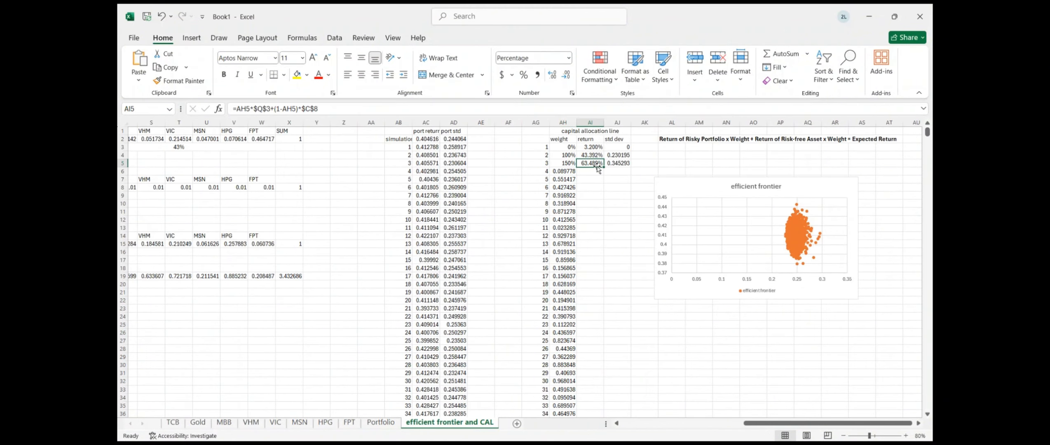
double_click(604, 167)
click(618, 163)
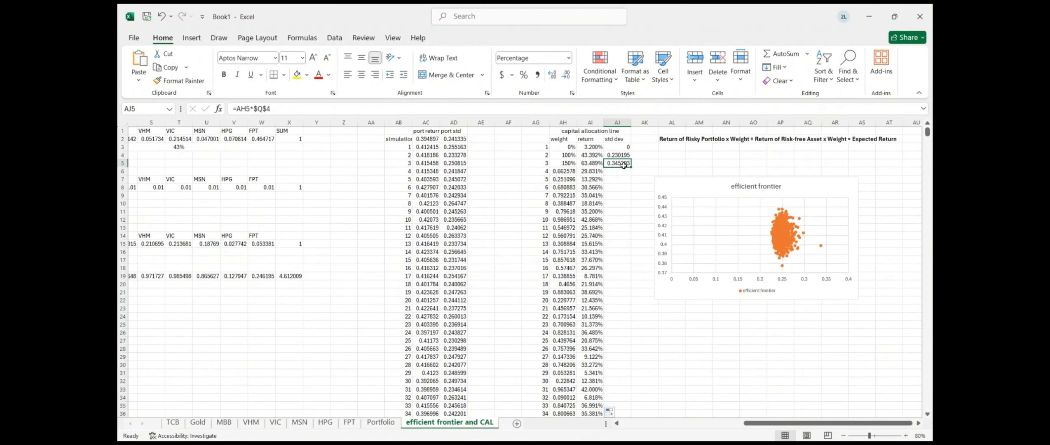
double_click(629, 166)
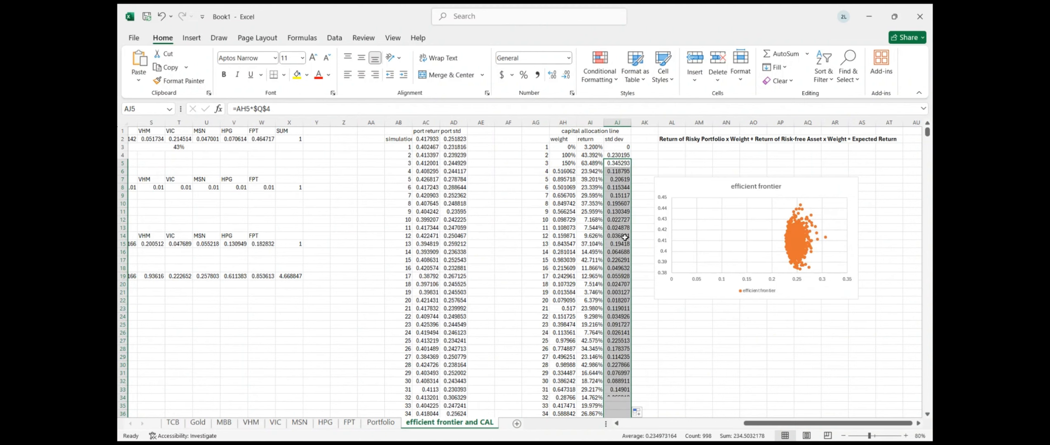
click(618, 236)
scroll(625, 237, right, 2)
scroll(625, 237, left, 2)
scroll(625, 237, down, 1)
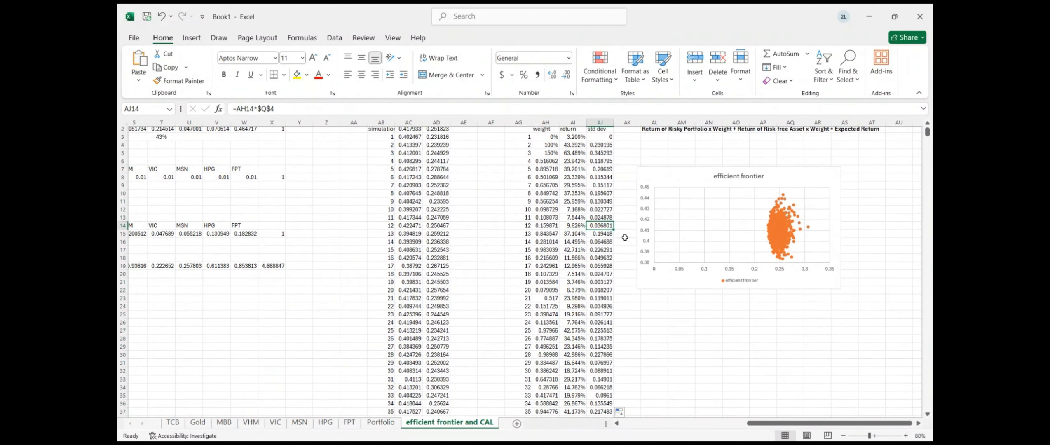
key(alt+Tab)
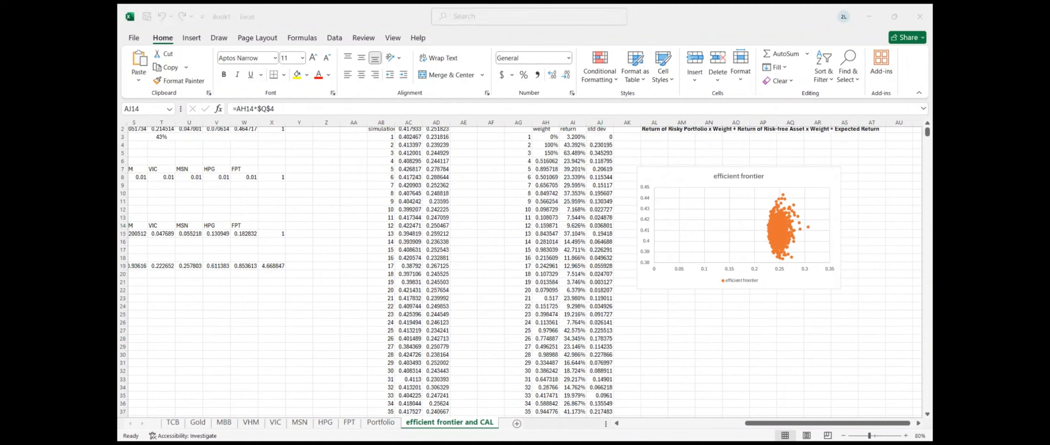
key(alt+Tab)
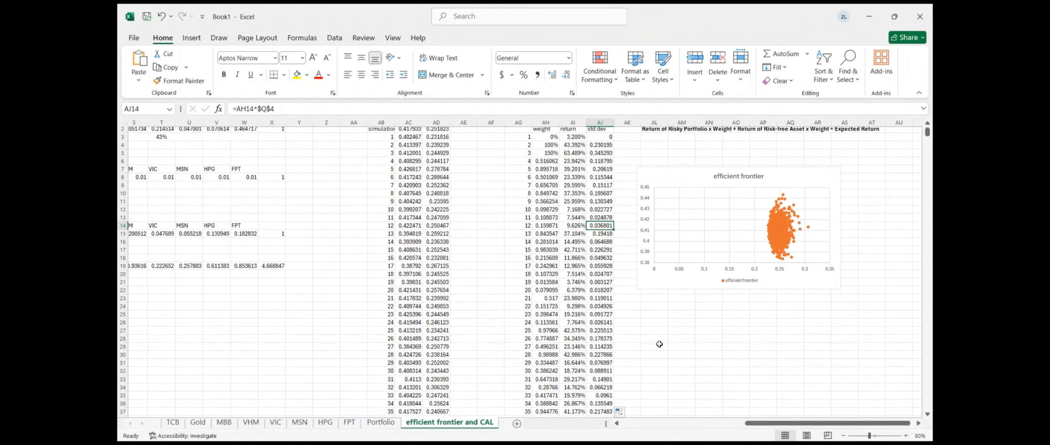
Select the efficient frontier chart and bring up its data source settings
click(620, 201)
click(687, 201)
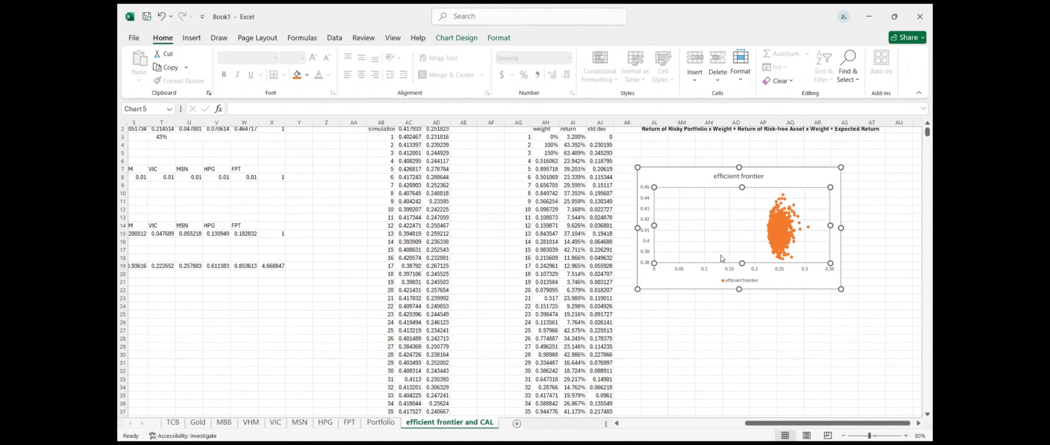
click(724, 278)
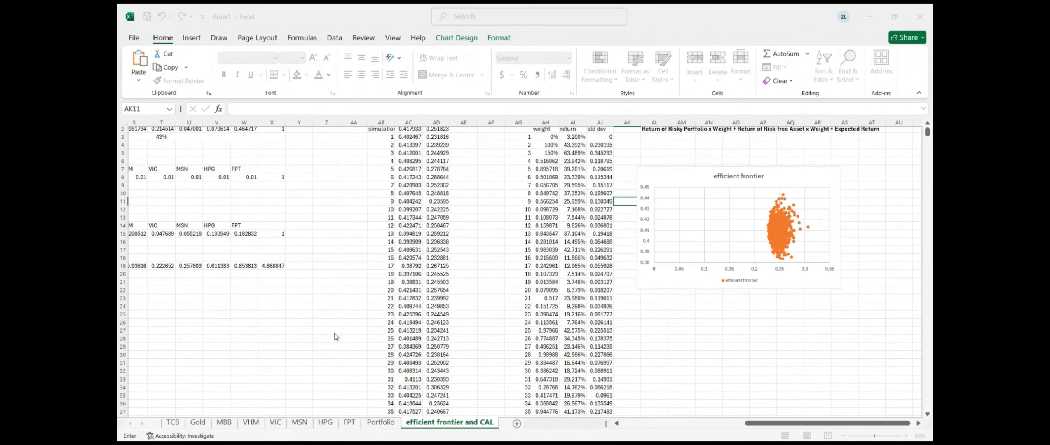
click(419, 434)
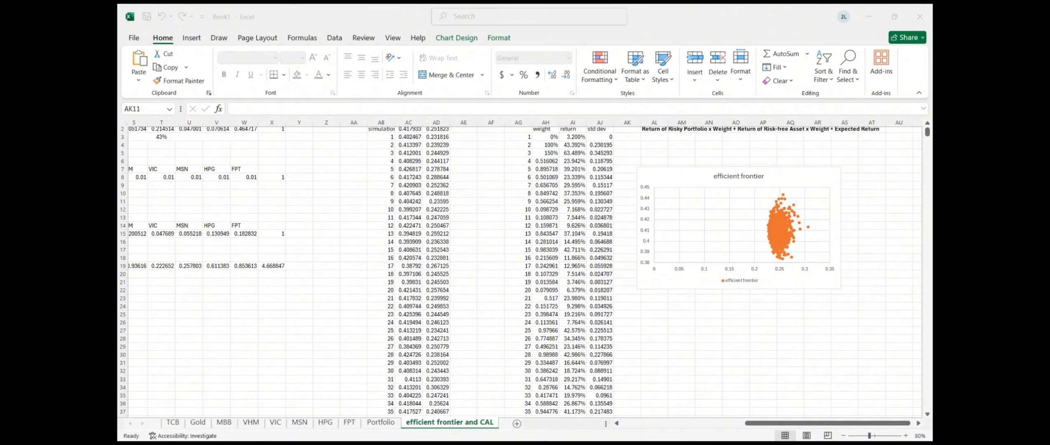
click(641, 338)
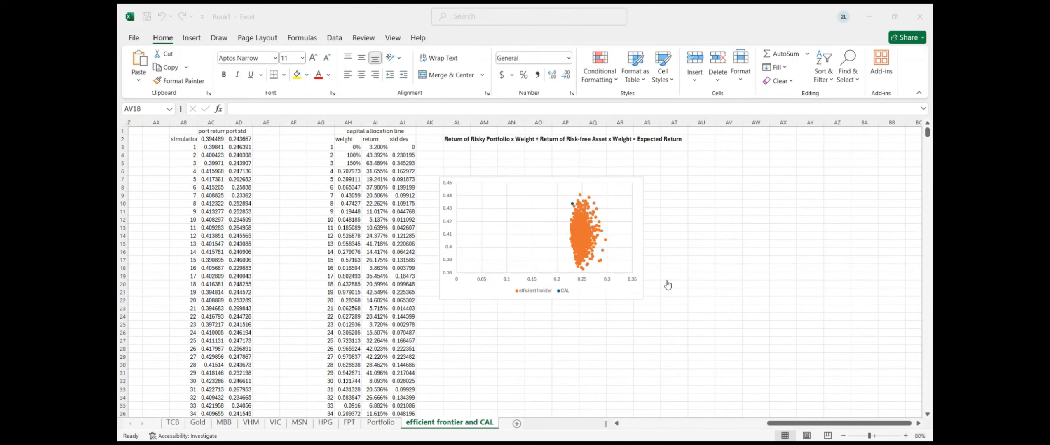
click(565, 302)
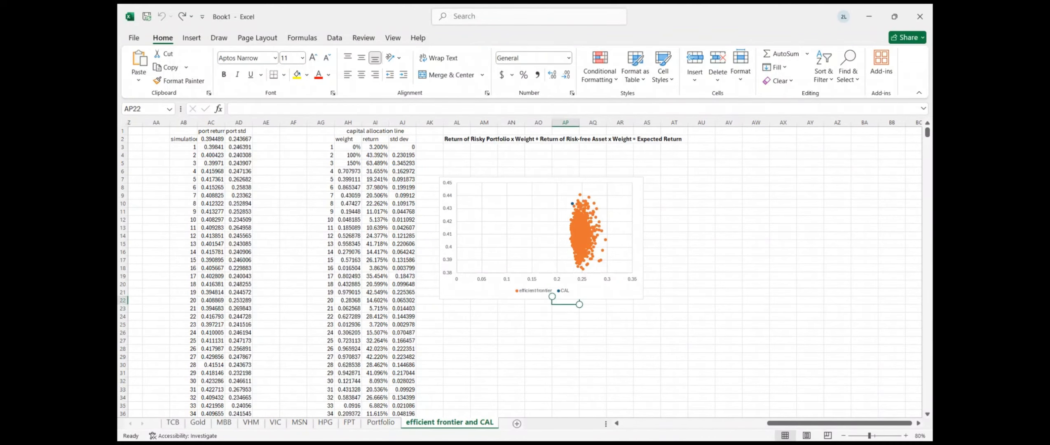
click(499, 295)
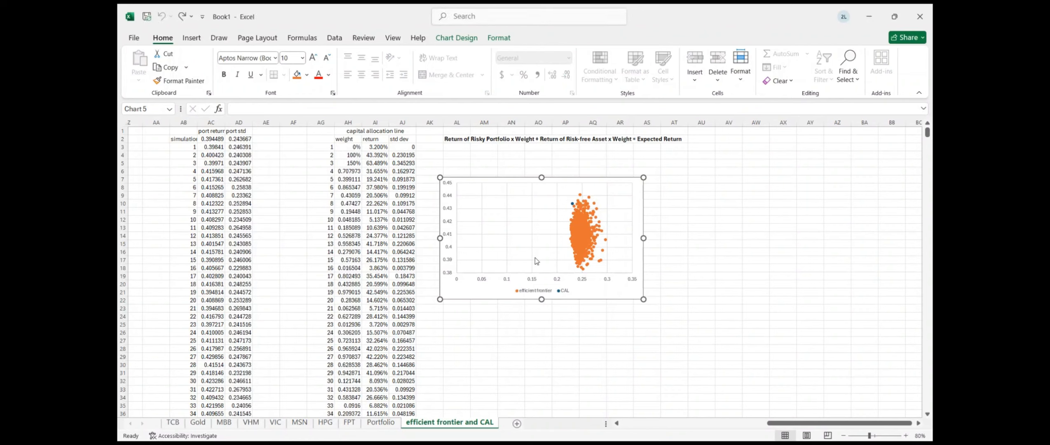
key(Escape)
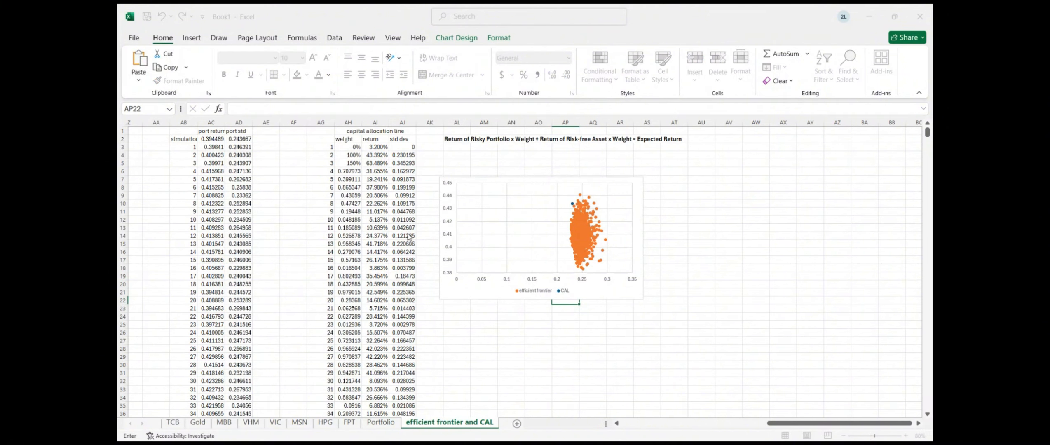
Remove the old CAL series and add a new series named CAL
click(306, 263)
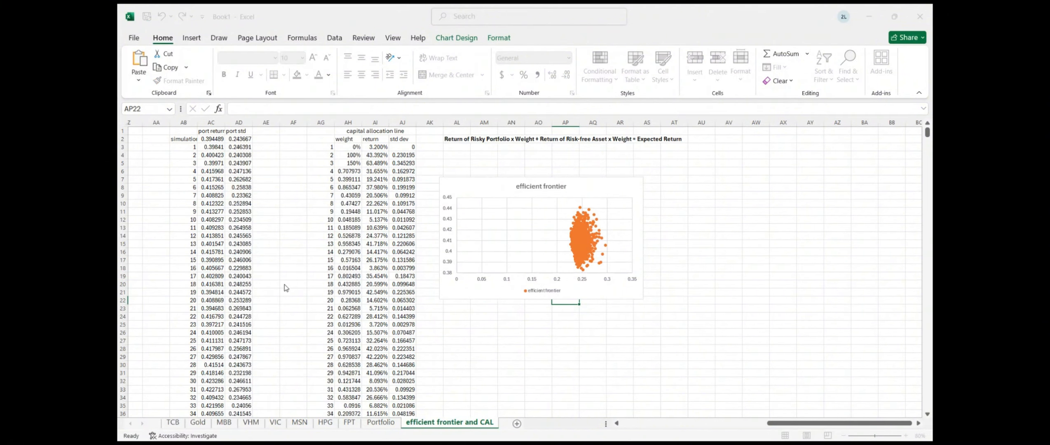
click(228, 263)
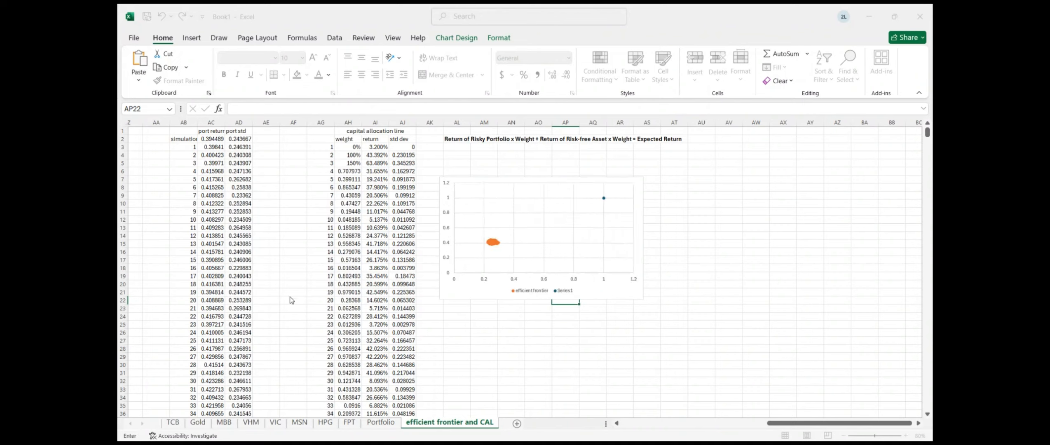
click(331, 272)
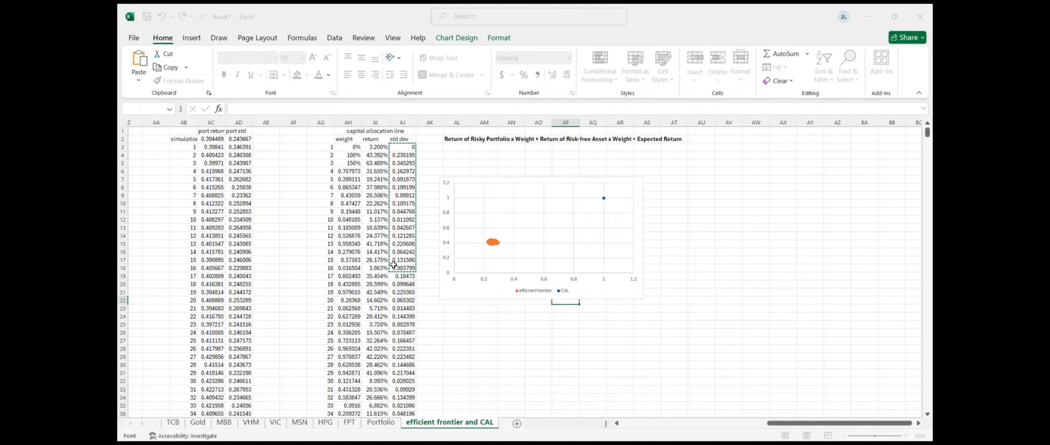
Set the CAL series X values to AJ3:AJ1002 and Y values to AI3:AI1002
drag(394, 265, 402, 400)
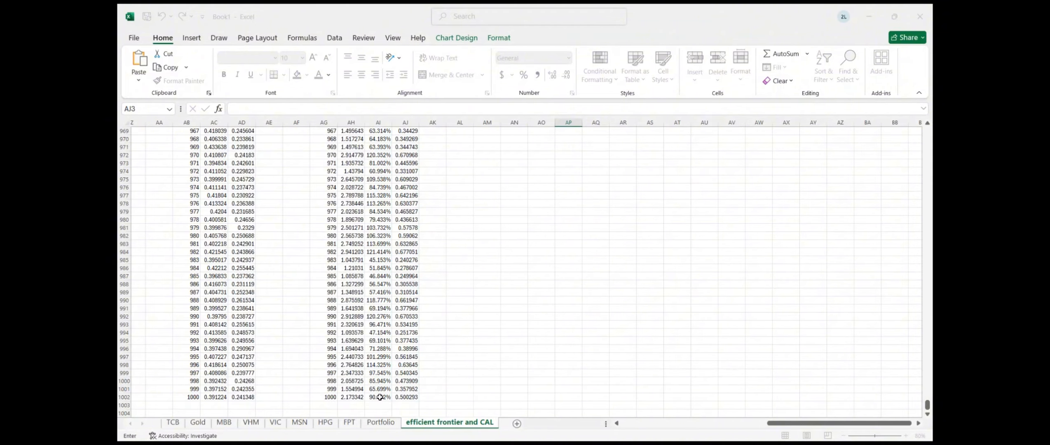
drag(380, 396, 370, 237)
mouse_move(379, 148)
mouse_down()
mouse_move(386, 4)
mouse_move(379, 147)
mouse_up()
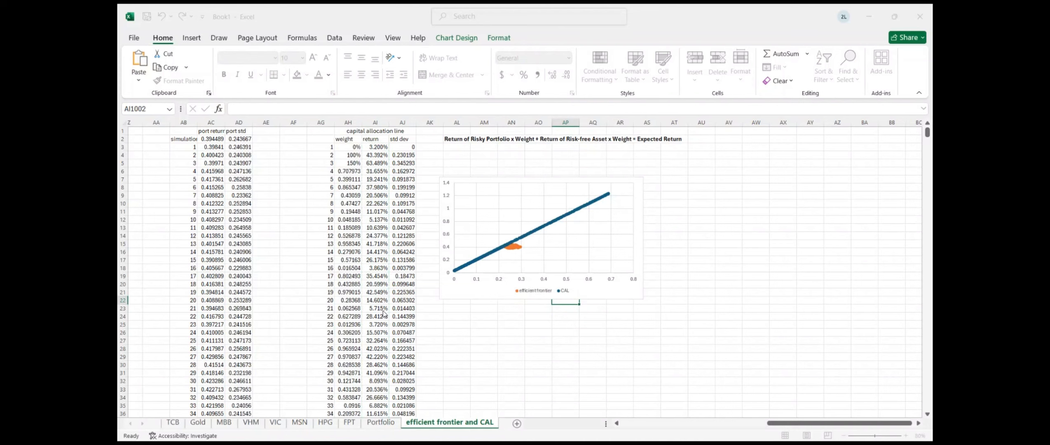
Enlarge the chart by dragging its corner toward the lower right
click(505, 292)
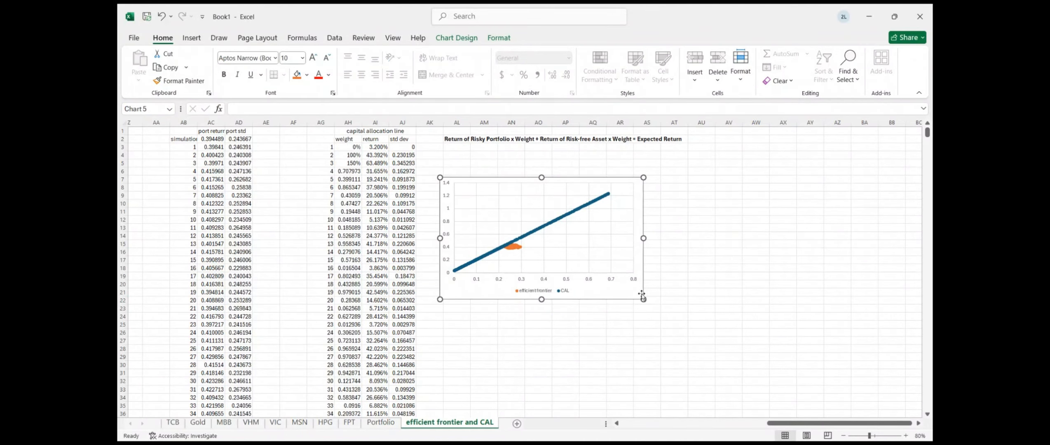
drag(644, 300, 774, 385)
scroll(689, 314, down, 3)
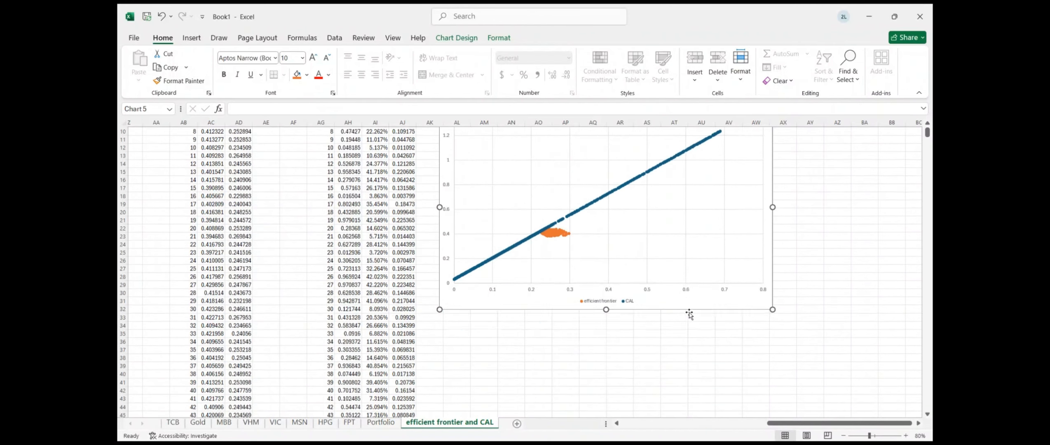
scroll(689, 314, up, 3)
scroll(689, 314, down, 2)
scroll(689, 314, up, 2)
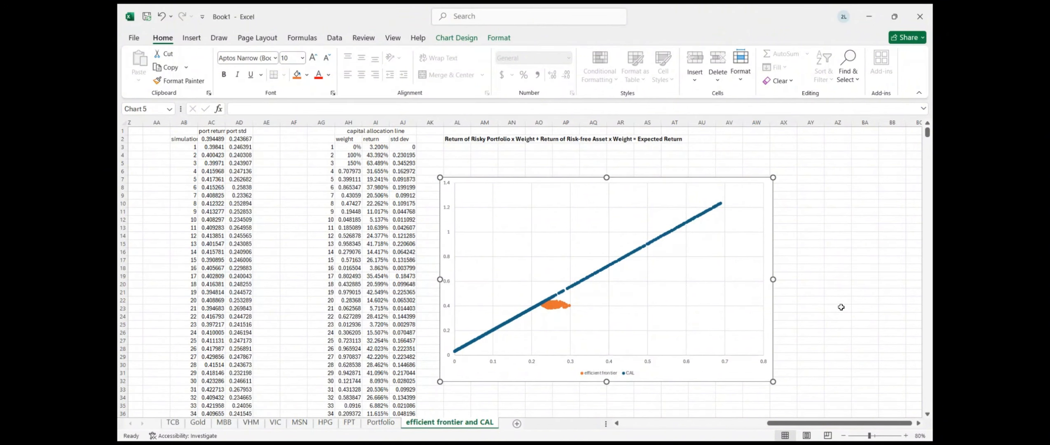
key(alt+Tab)
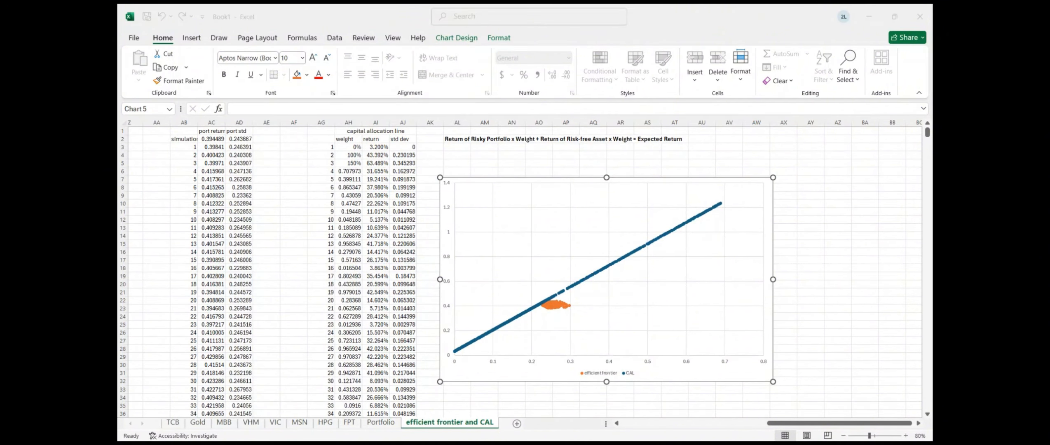